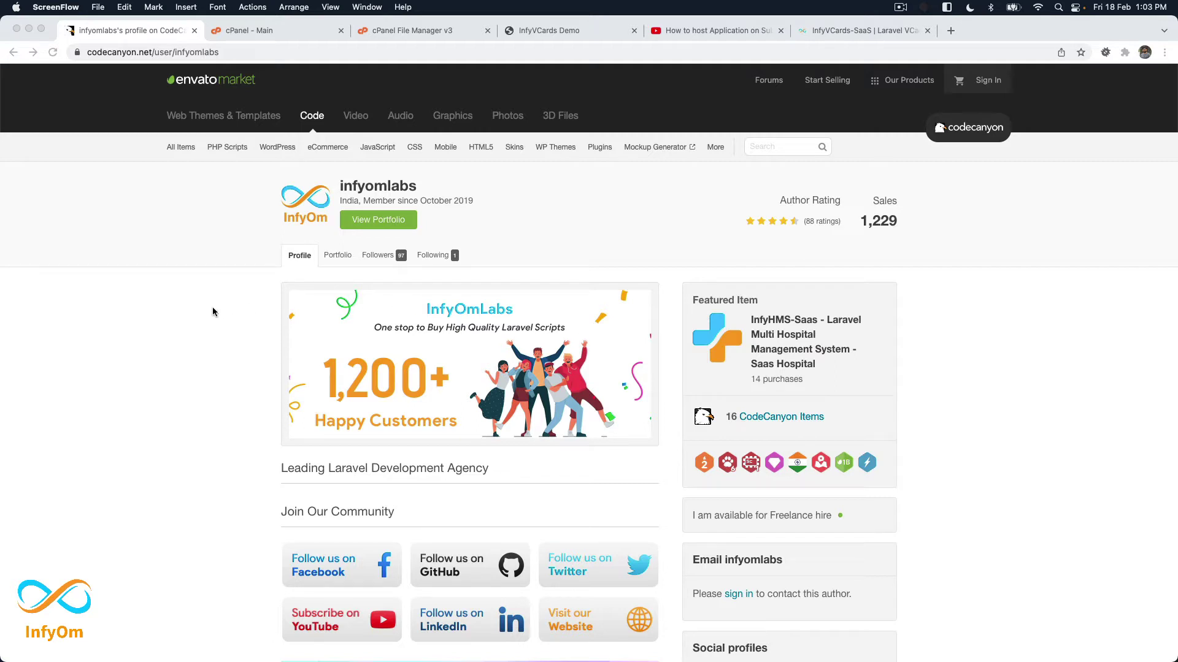
# Step: Browse the infyomlabs CodeCanyon portfolio items, then switch to the InfyVCards-SaaS product page on infyom.com
pyautogui.click(215, 310)
pyautogui.click(337, 255)
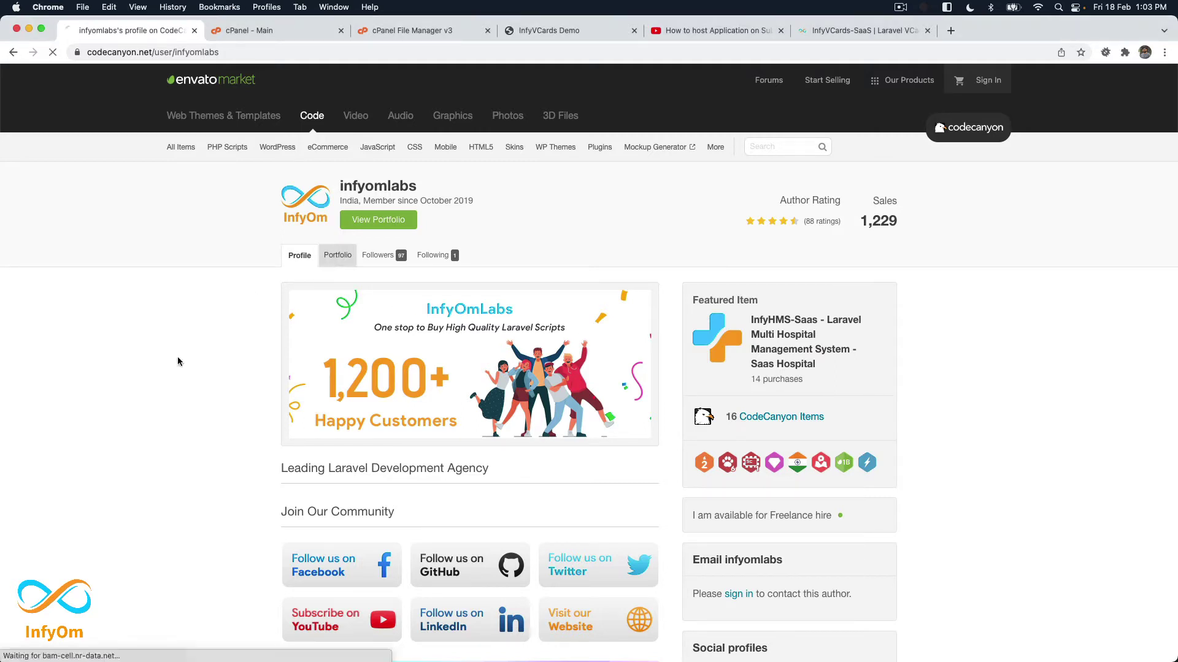
pyautogui.scroll(-3, 174, 376)
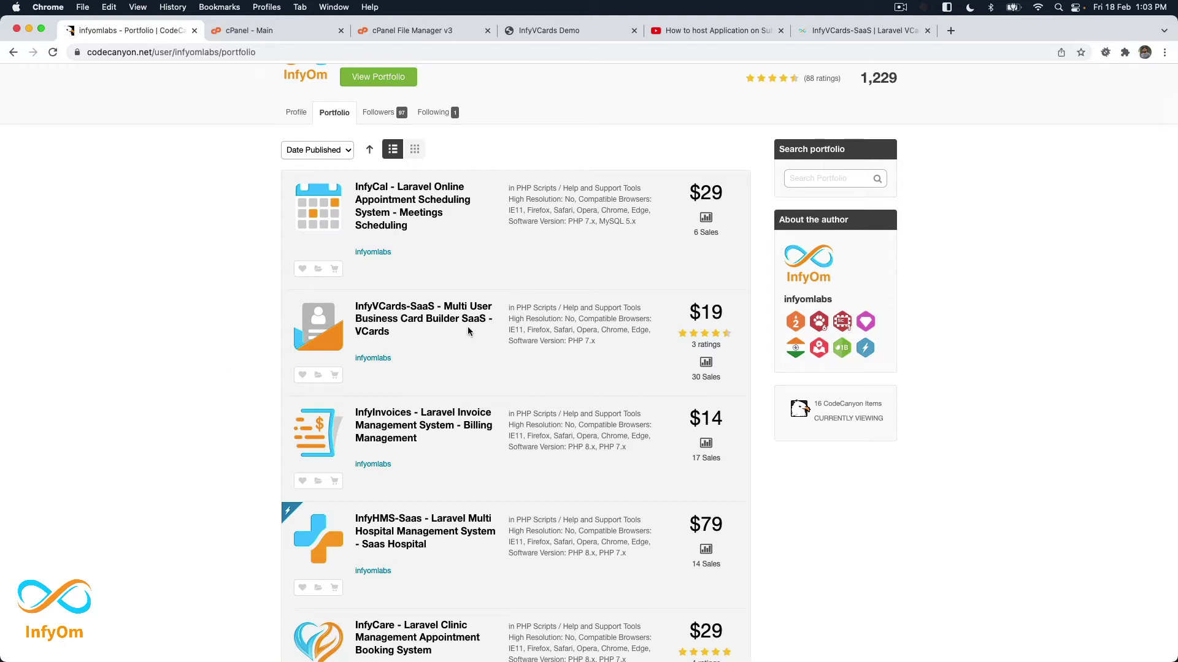
pyautogui.hotkey('ctrl', 'shift', 'Tab')
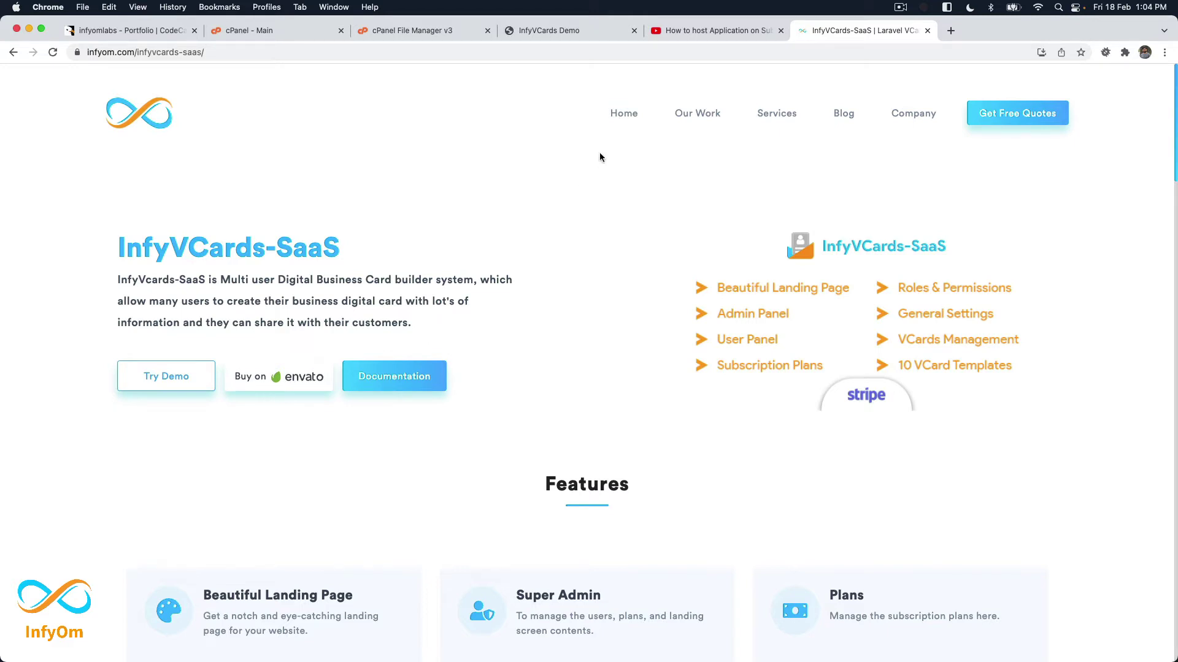
# Step: Compare the index.html in the vcards-saas-demo.infyom.com folder with the live demo page showing 'Hello InfyVCards'
pyautogui.click(395, 30)
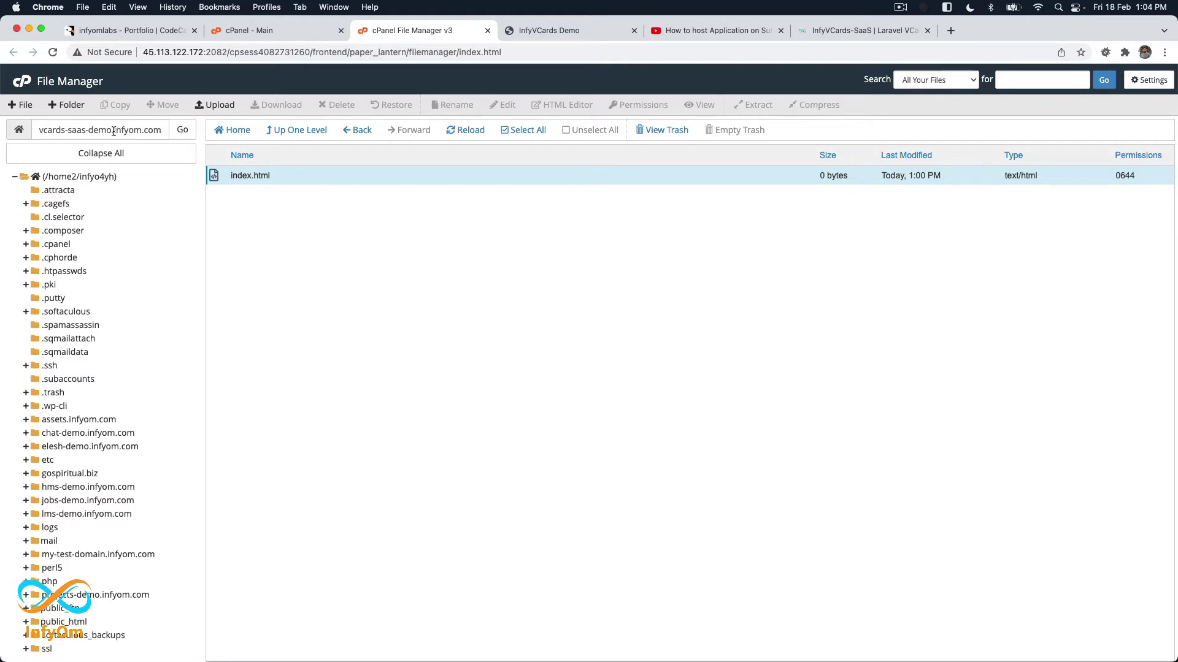
pyautogui.click(834, 30)
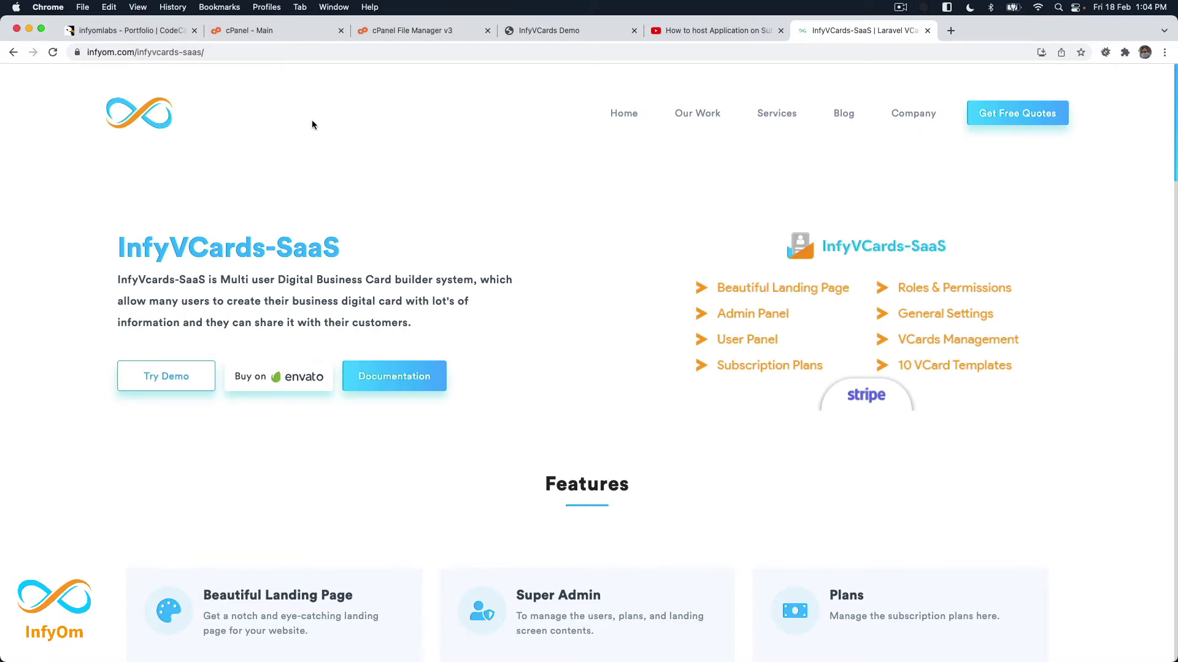
pyautogui.click(282, 32)
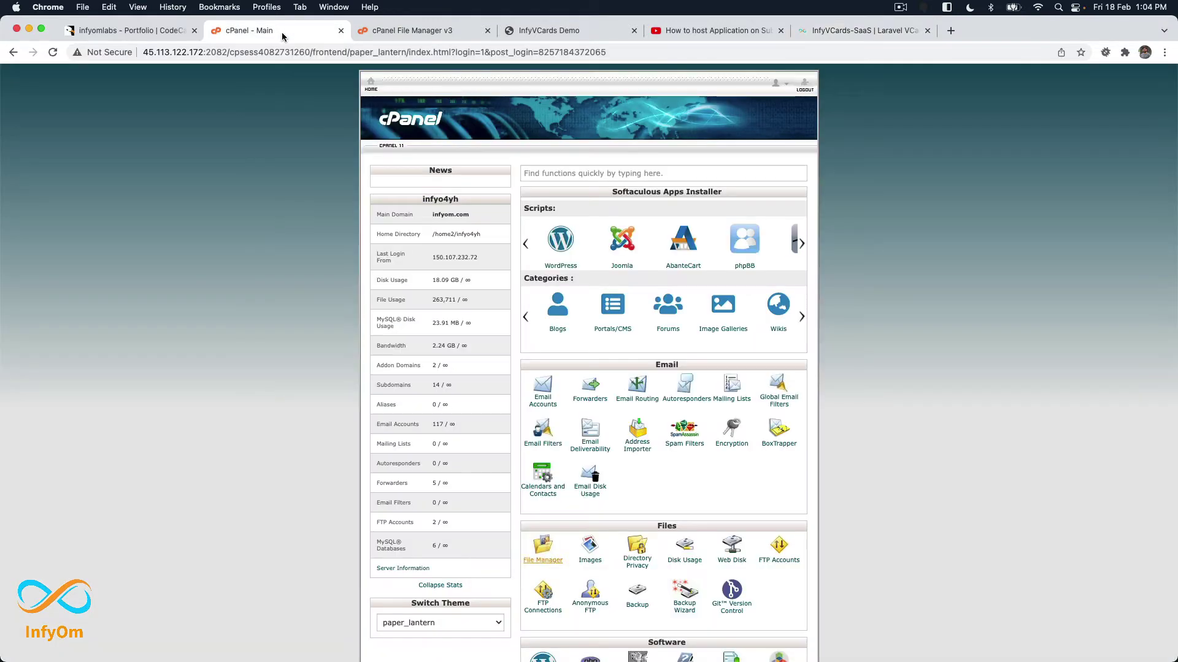
pyautogui.click(396, 35)
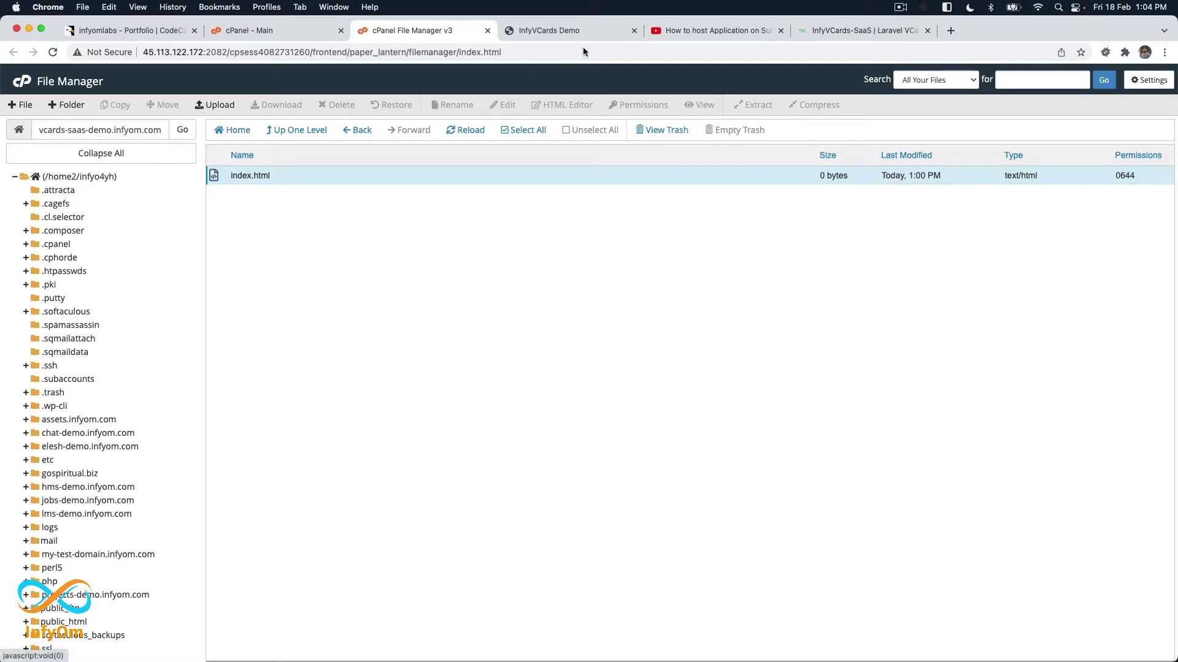
pyautogui.click(603, 35)
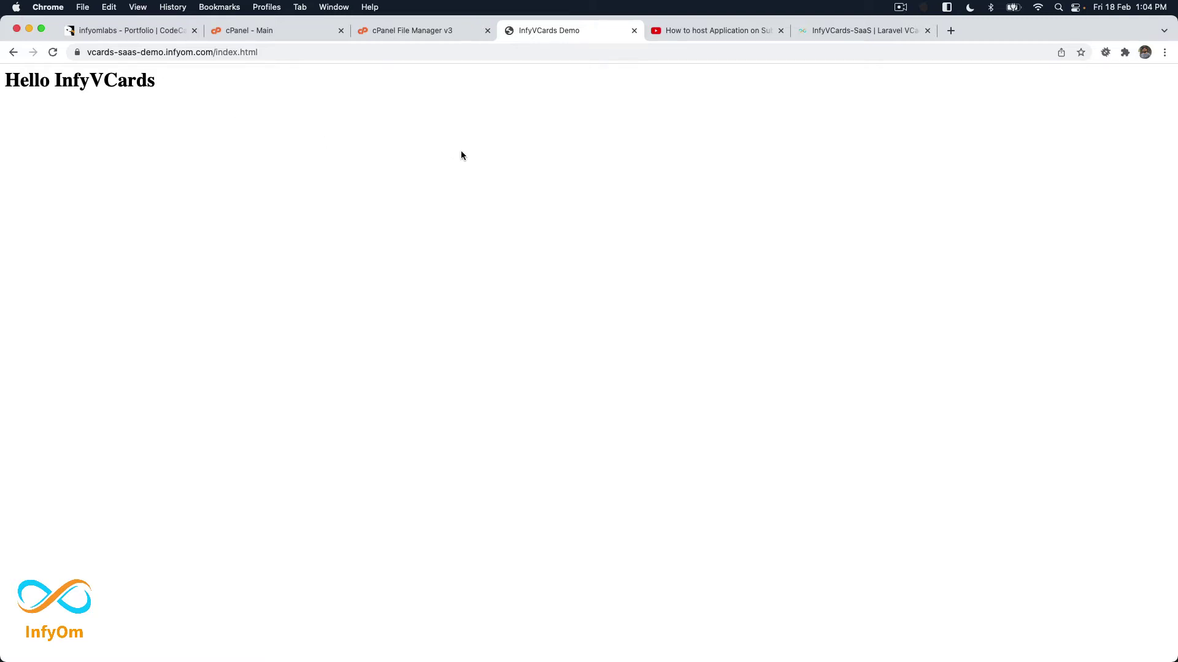
# Step: Bring up the YouTube video 'How to host Application on SubDomain on cPanel'
pyautogui.click(718, 33)
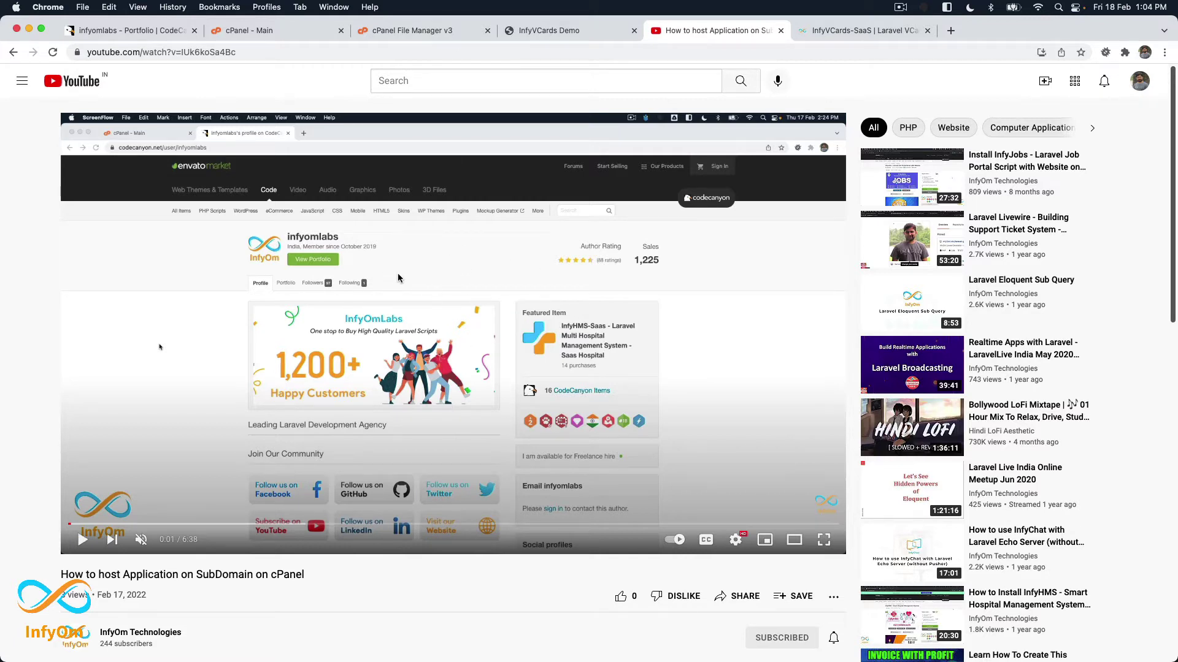
# Step: Cycle past the File Manager, live demo page and cPanel dashboard, ending on the InfyVCards-SaaS product page
pyautogui.click(440, 31)
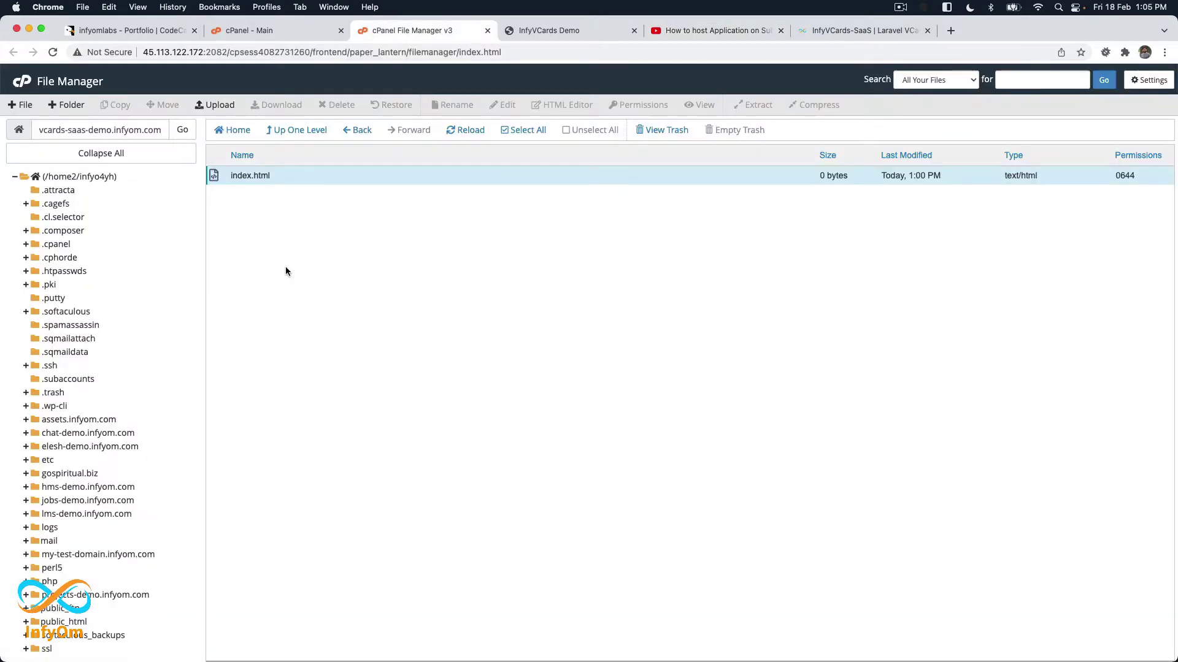
pyautogui.click(554, 47)
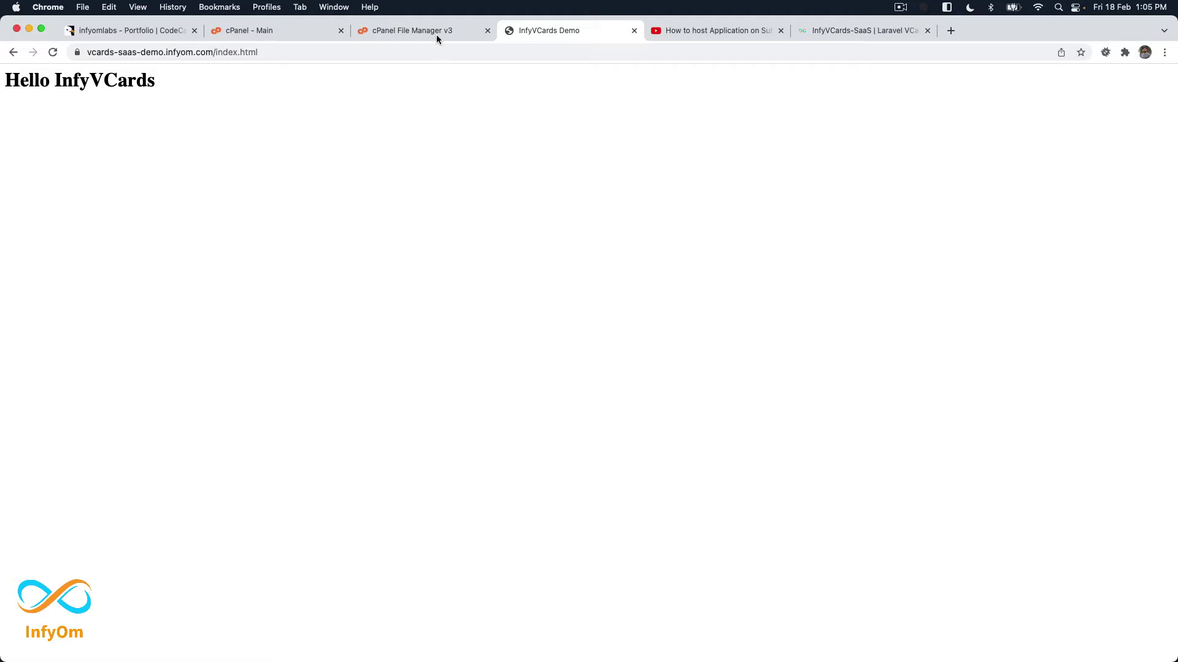
pyautogui.click(324, 36)
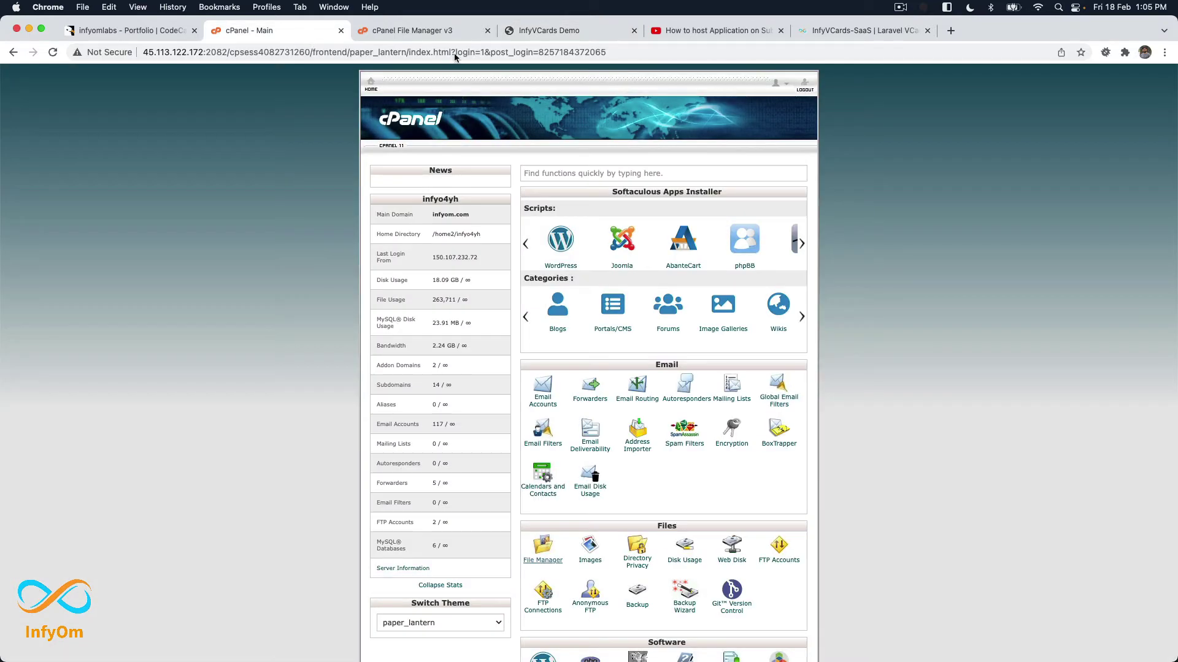
pyautogui.click(856, 30)
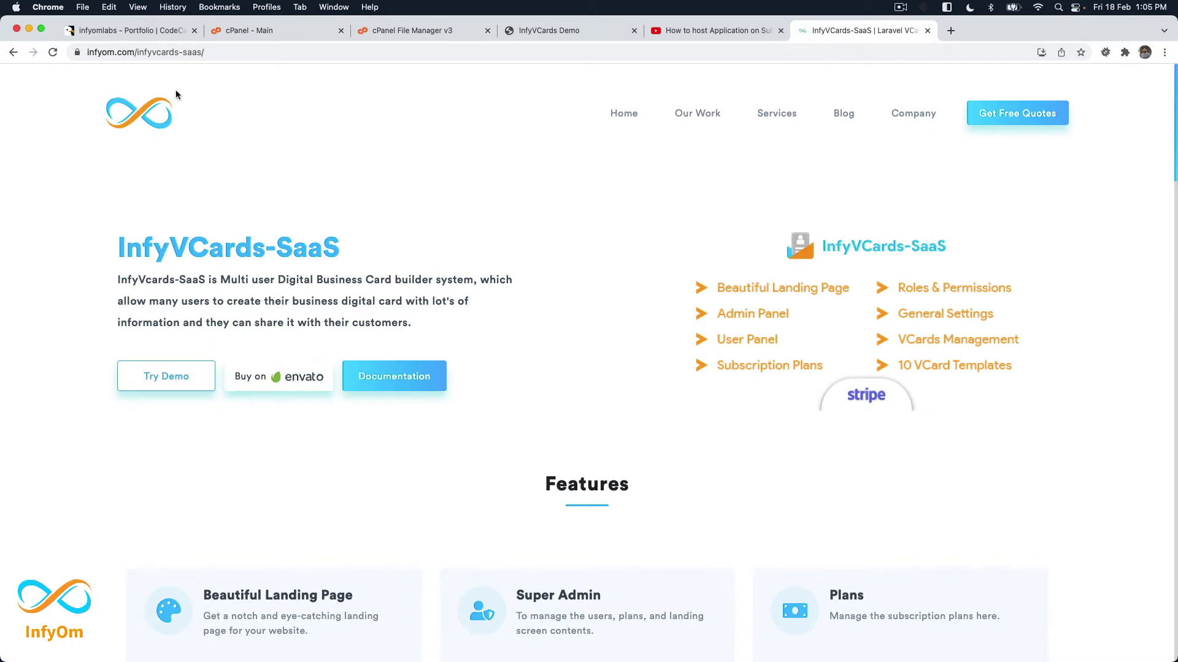
pyautogui.click(140, 121)
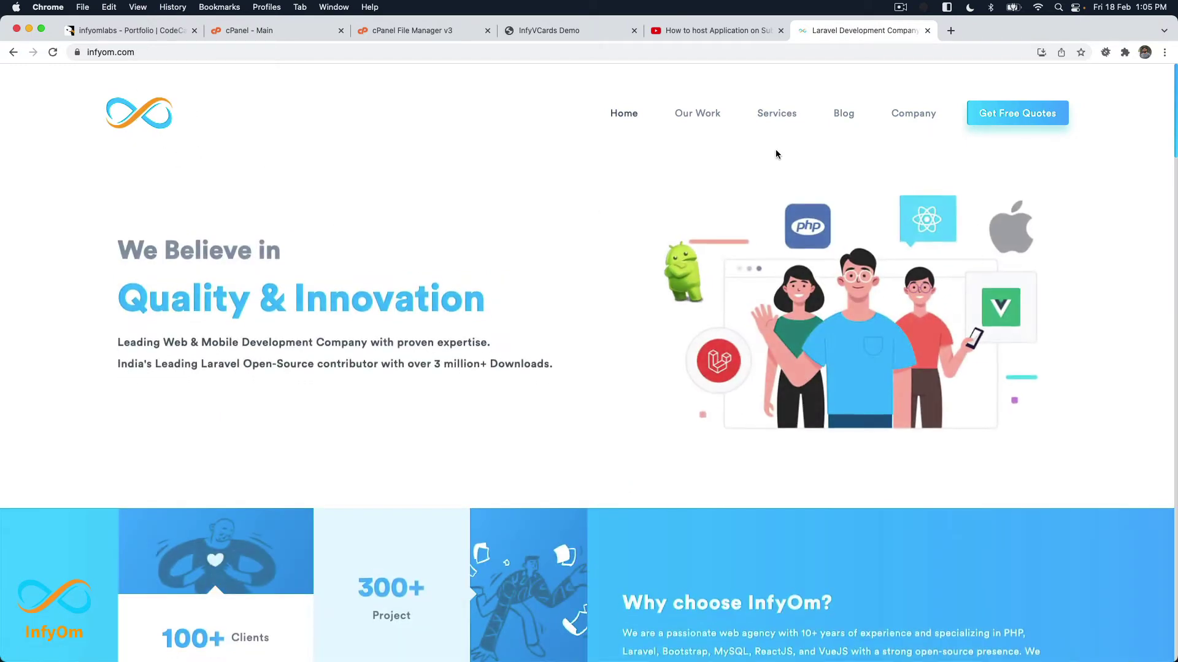
pyautogui.moveTo(672, 121)
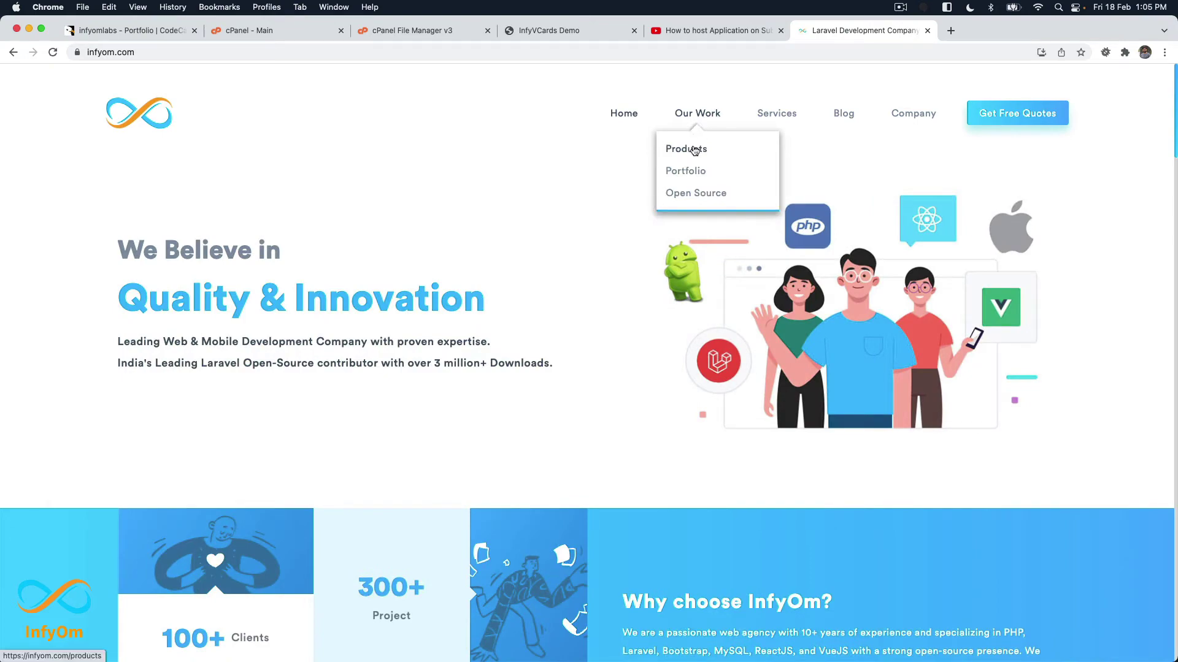
pyautogui.click(692, 151)
pyautogui.scroll(-4, 573, 340)
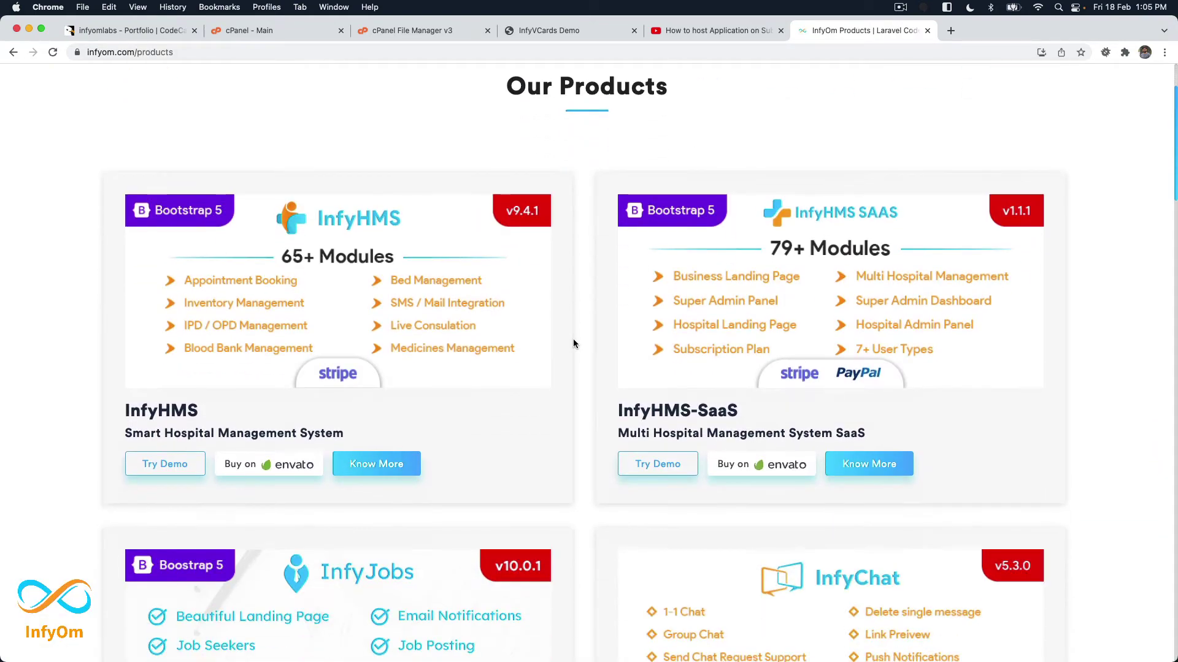
pyautogui.scroll(-10, 572, 342)
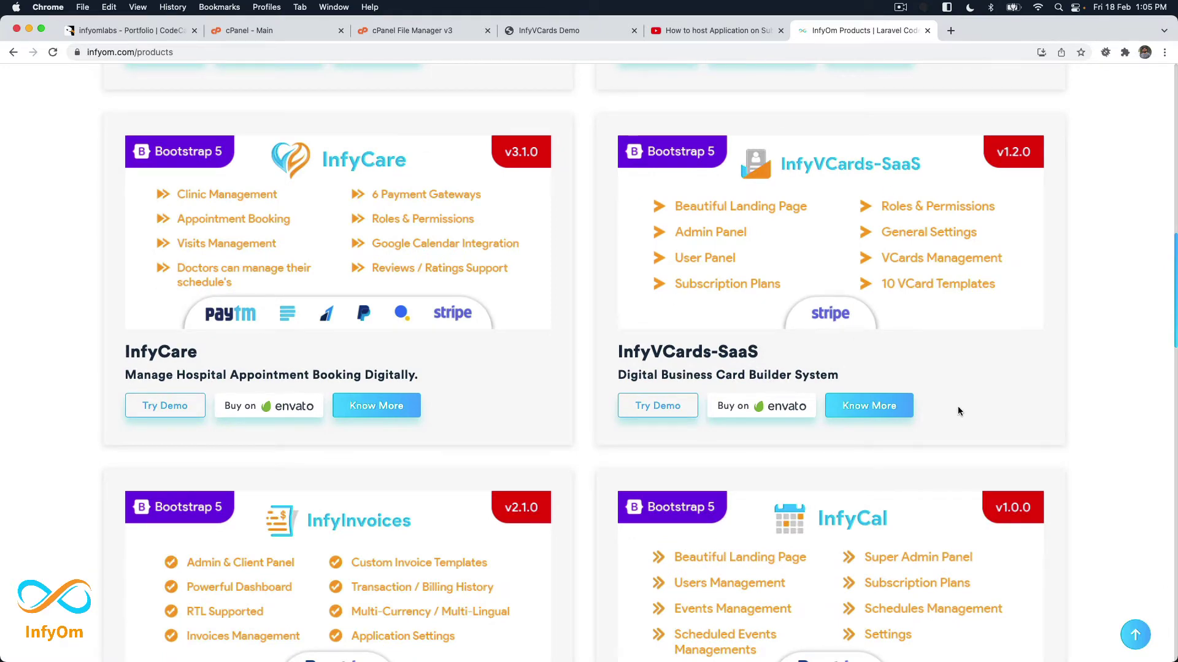
pyautogui.click(894, 417)
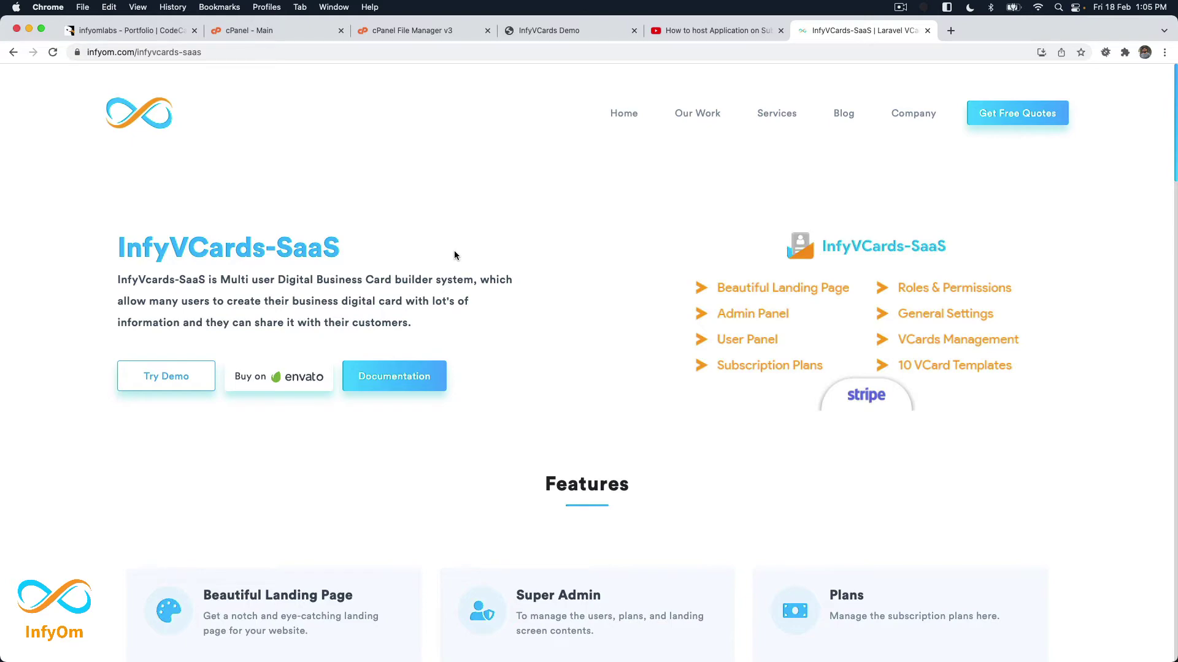
# Step: Open the InfyVCards-SaaS documentation and review its Technologies Used, noting the PHP 7.4 requirement
pyautogui.click(421, 376)
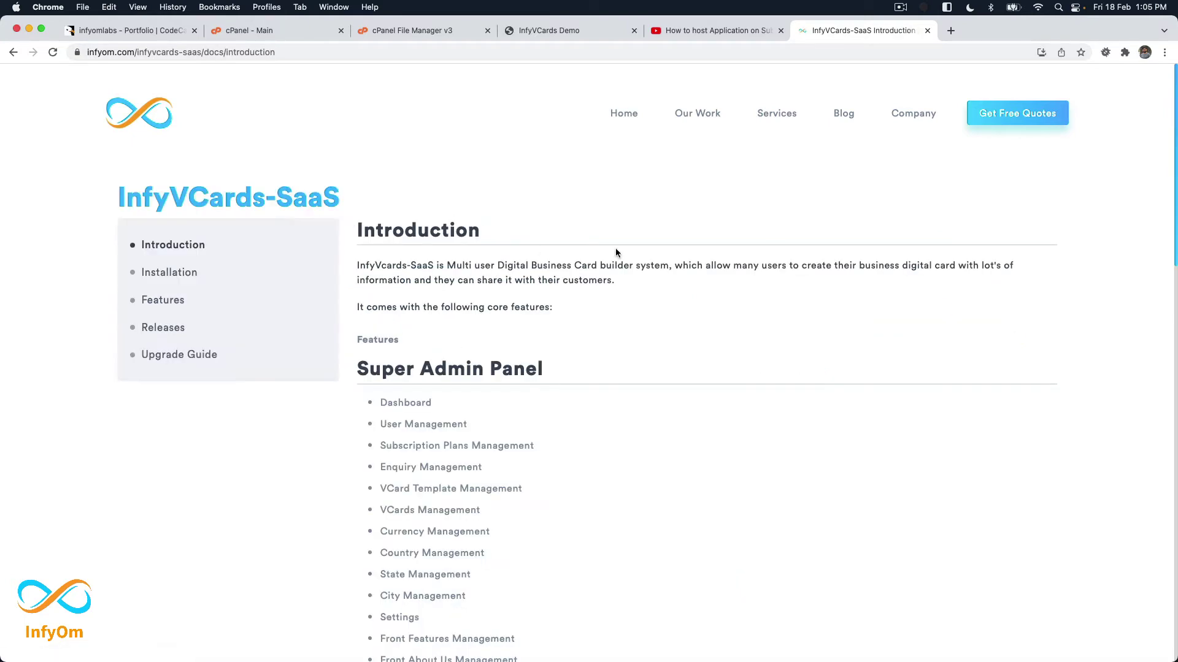
pyautogui.scroll(-15, 680, 330)
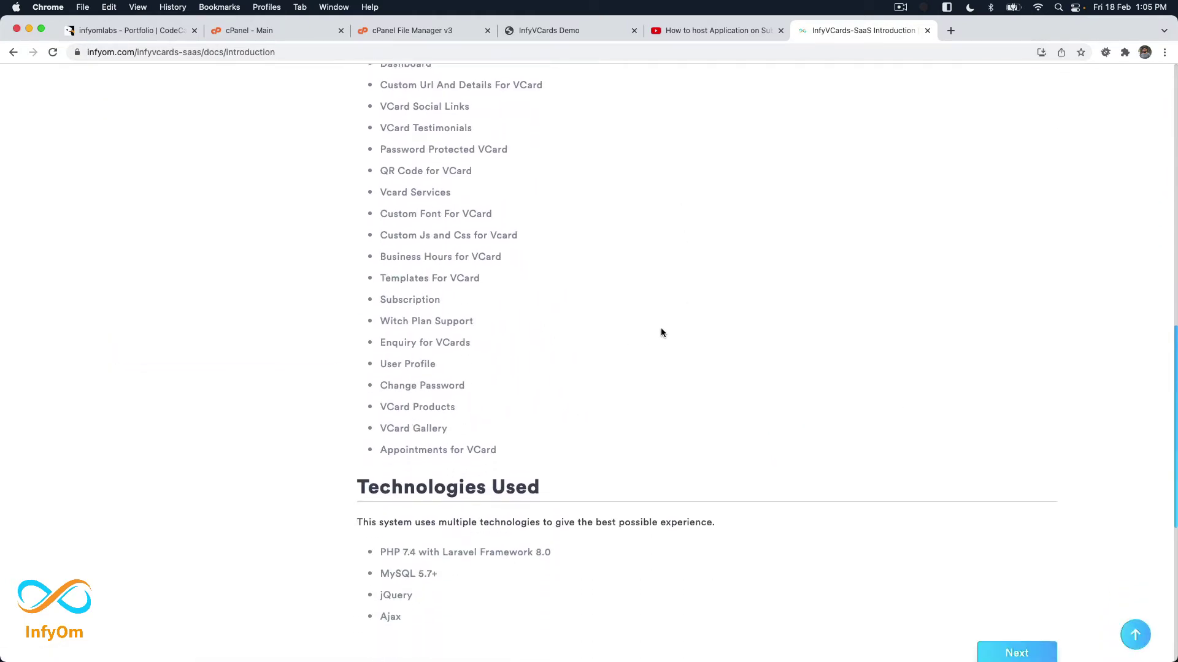
pyautogui.scroll(-6, 662, 332)
pyautogui.scroll(20, 661, 332)
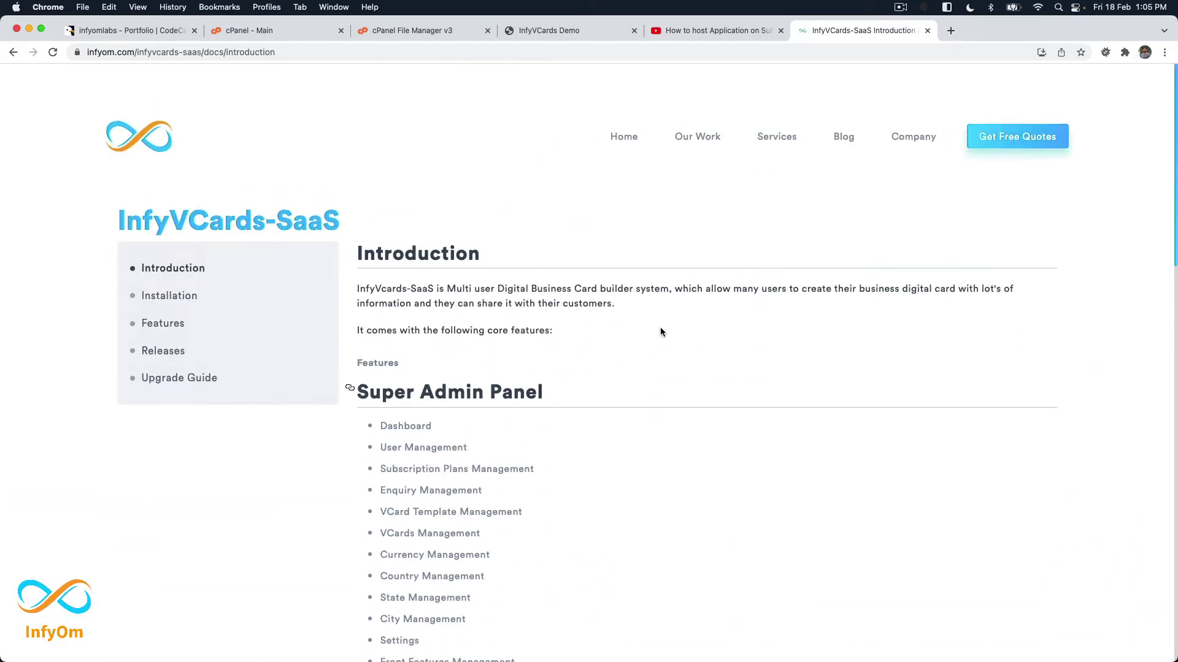
pyautogui.scroll(-1, 660, 332)
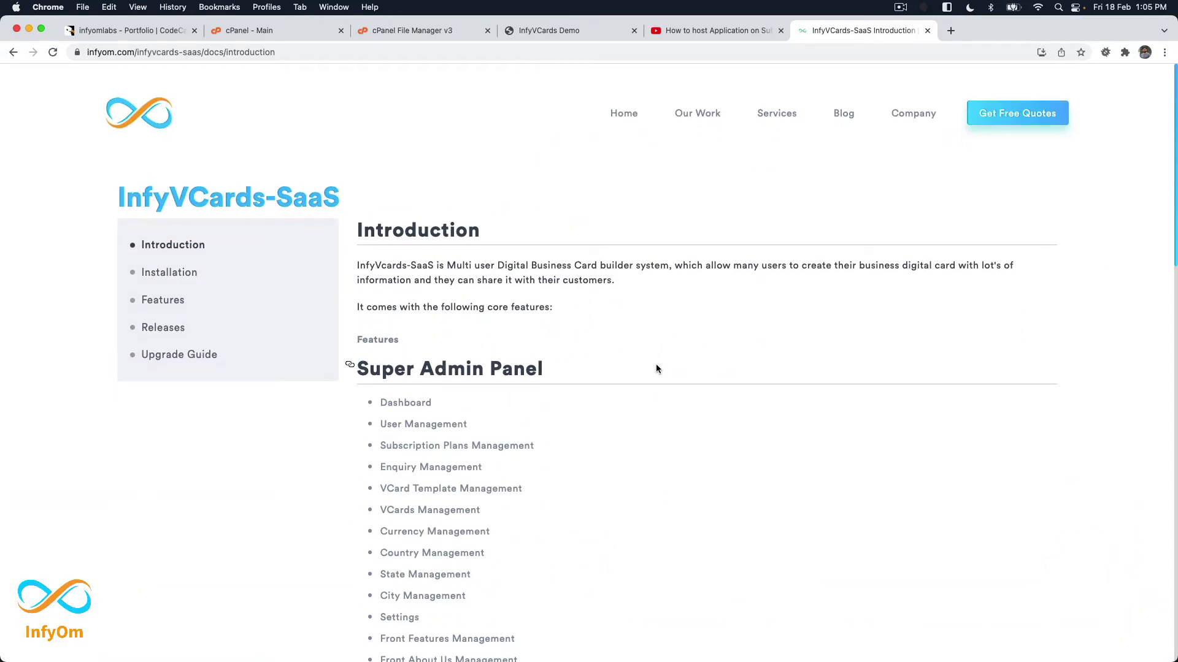
pyautogui.scroll(-15, 657, 365)
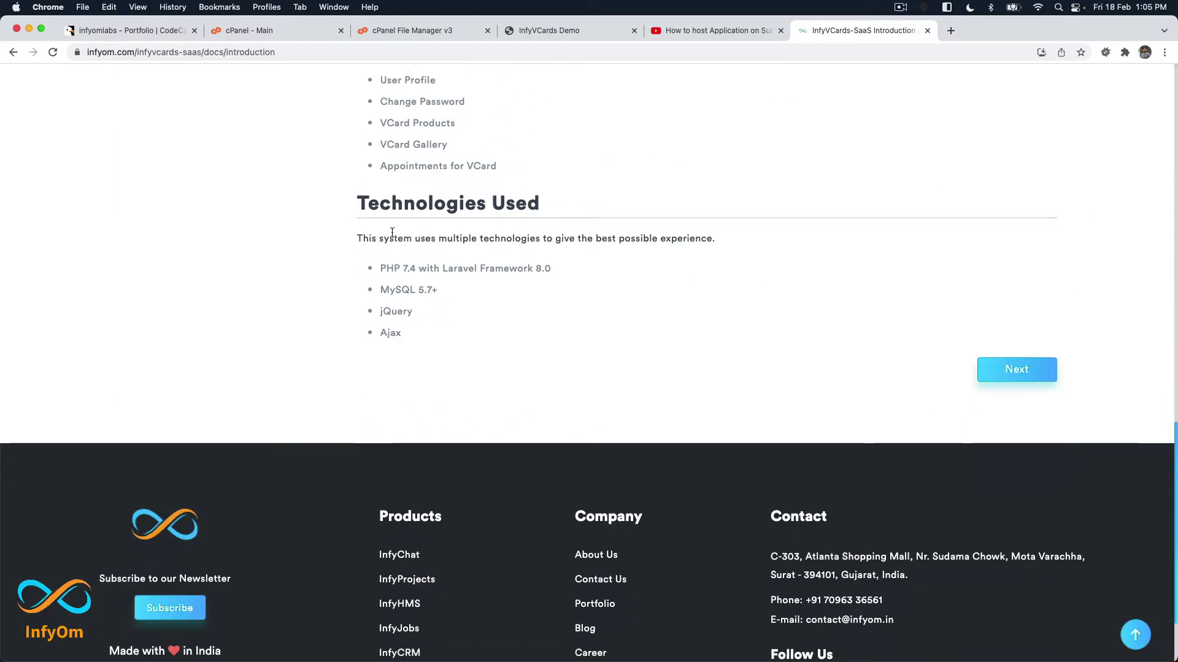
pyautogui.moveTo(354, 202); pyautogui.dragTo(584, 211)
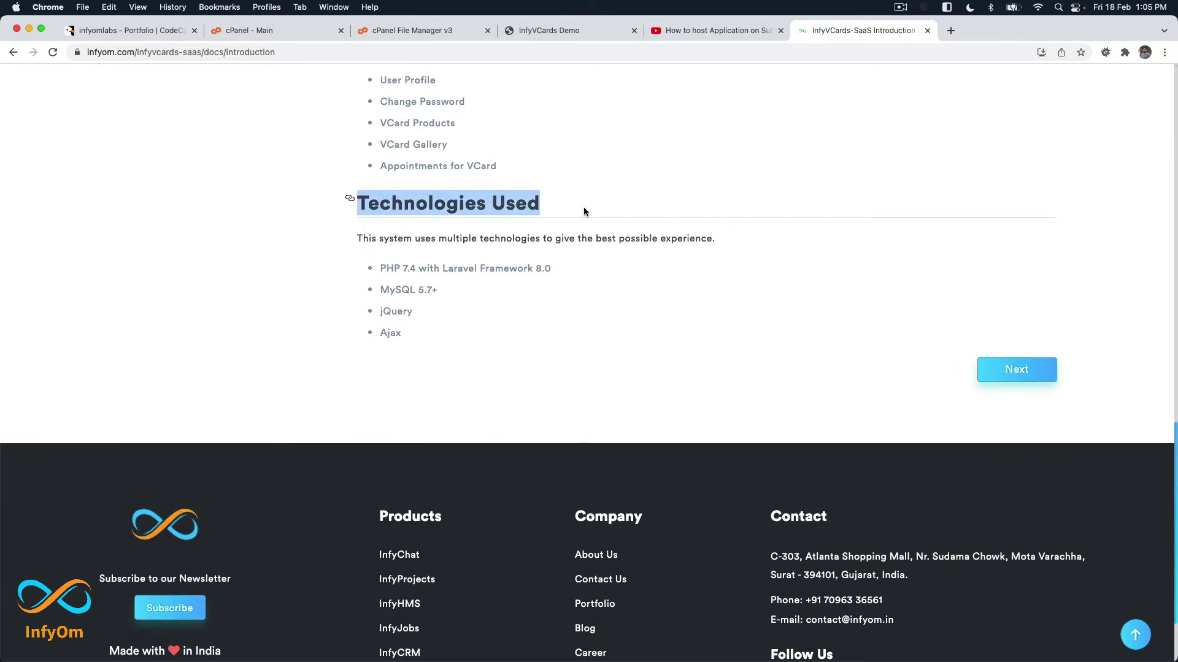
pyautogui.click(608, 297)
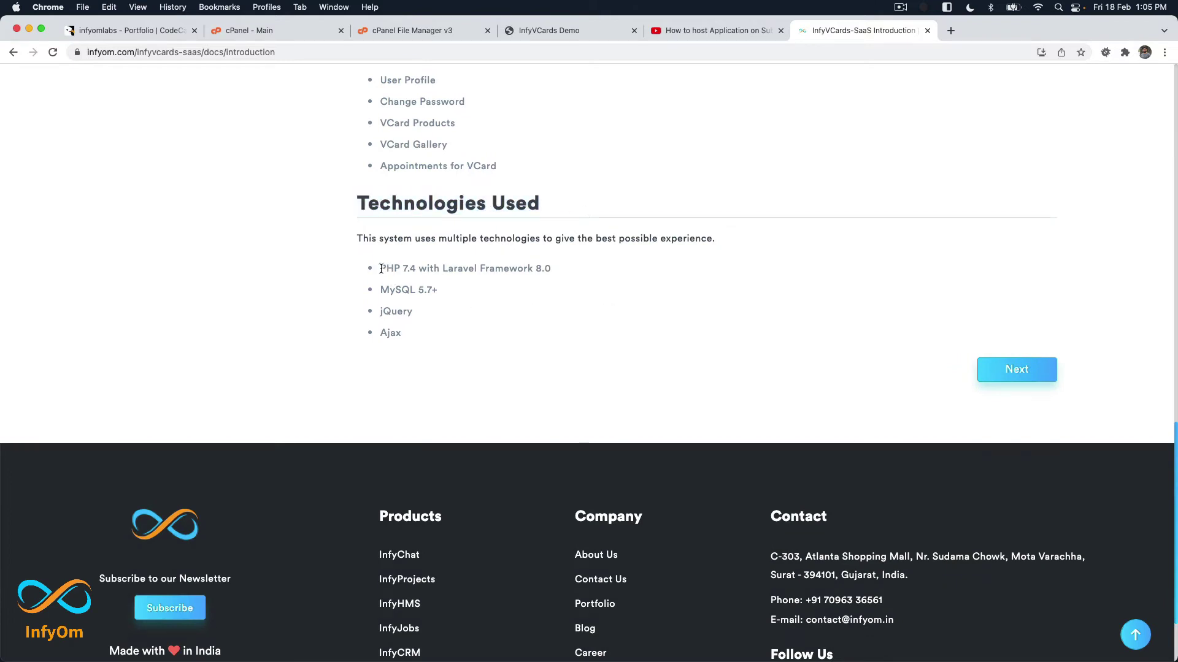
pyautogui.moveTo(380, 269); pyautogui.dragTo(452, 295)
pyautogui.click(417, 289)
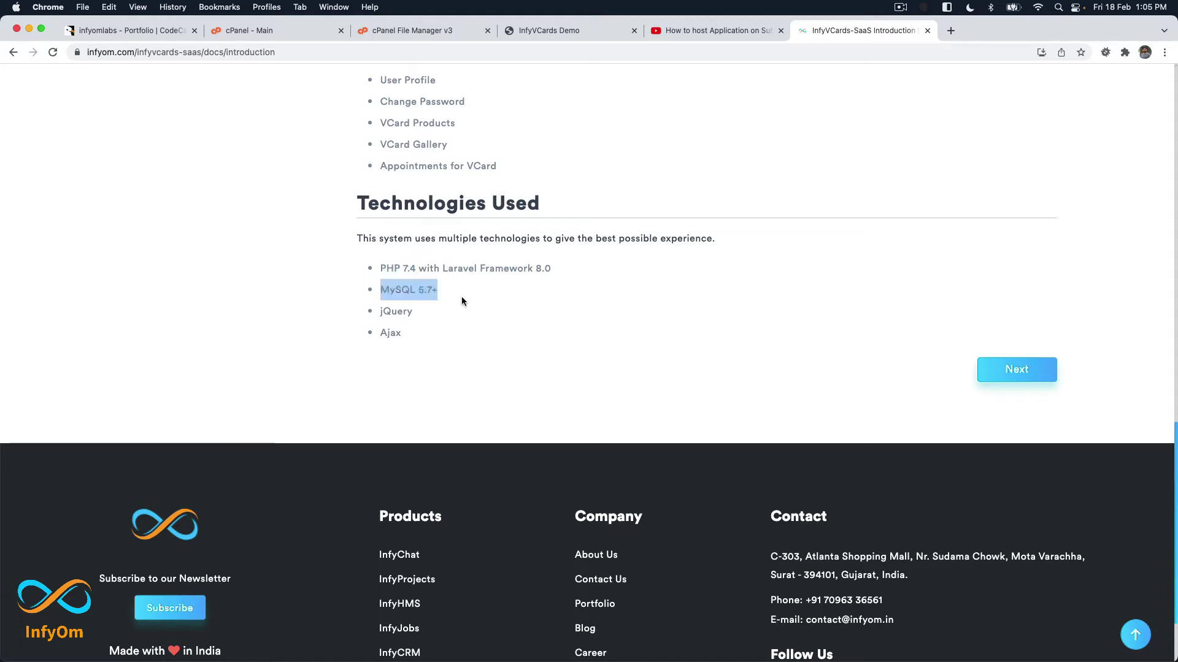
# Step: Back on the cPanel dashboard, scroll to Software and bring up MultiPHP Manager's link options
pyautogui.click(385, 30)
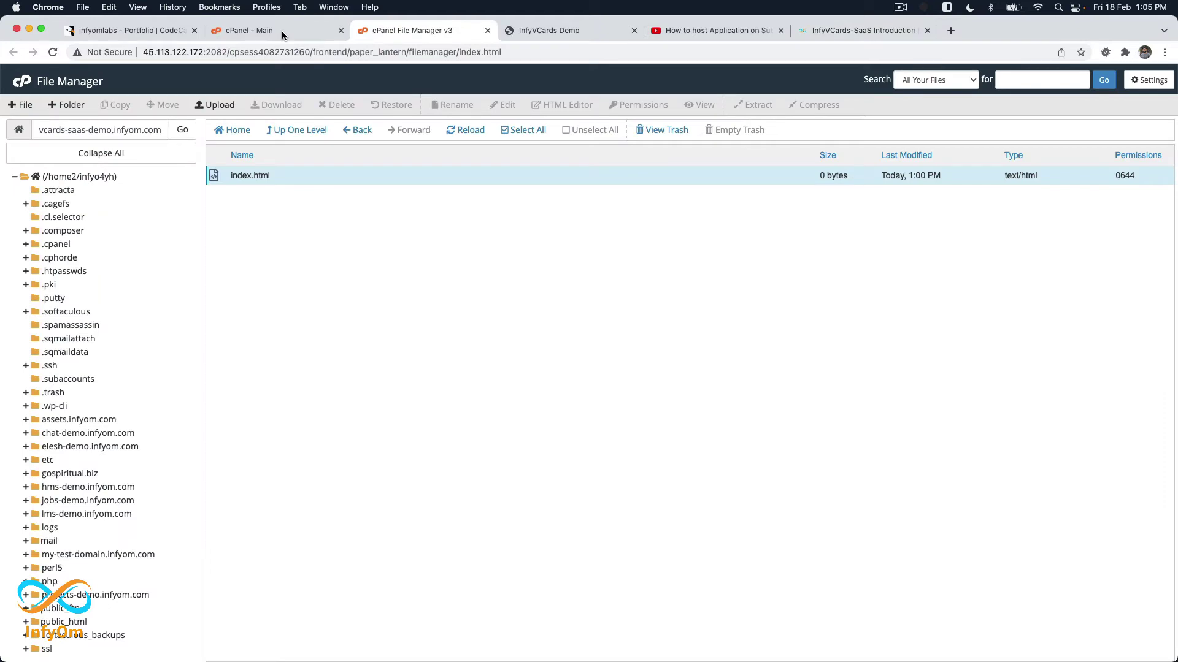
pyautogui.click(281, 31)
pyautogui.scroll(-10, 614, 495)
pyautogui.scroll(-1, 614, 500)
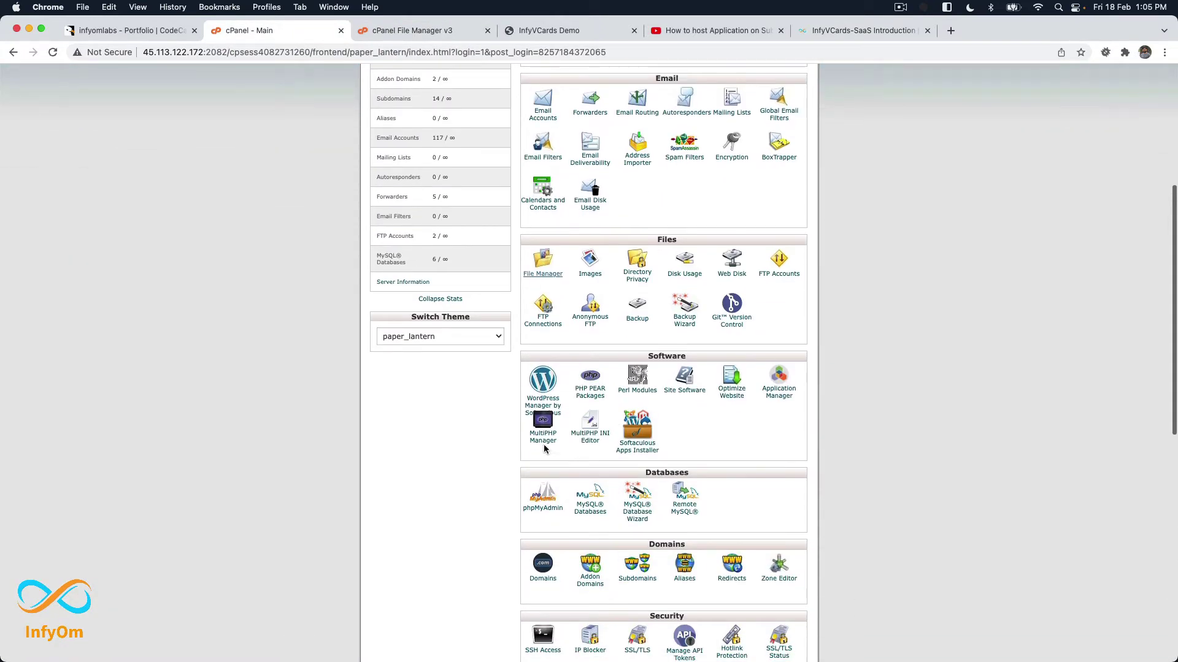
pyautogui.rightClick(528, 438)
# Step: Open MultiPHP Manager in a new tab and confirm system PHP 7.3, with 8.0 and 8.1 available
pyautogui.click(591, 433)
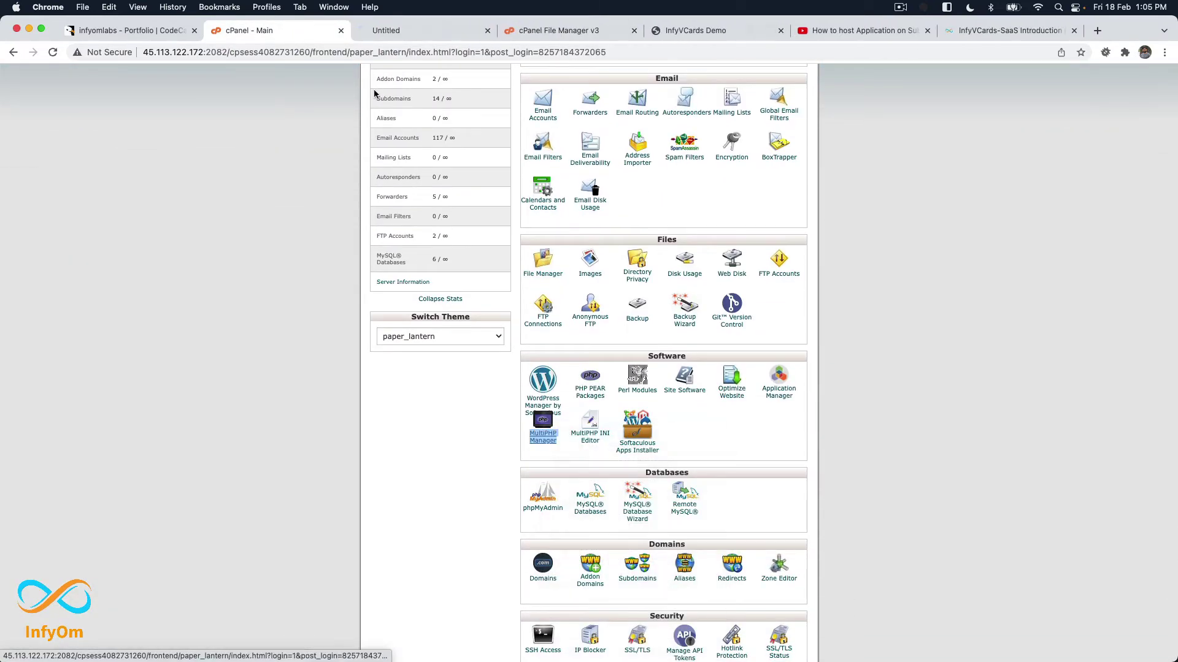
pyautogui.click(418, 30)
pyautogui.scroll(-5, 516, 481)
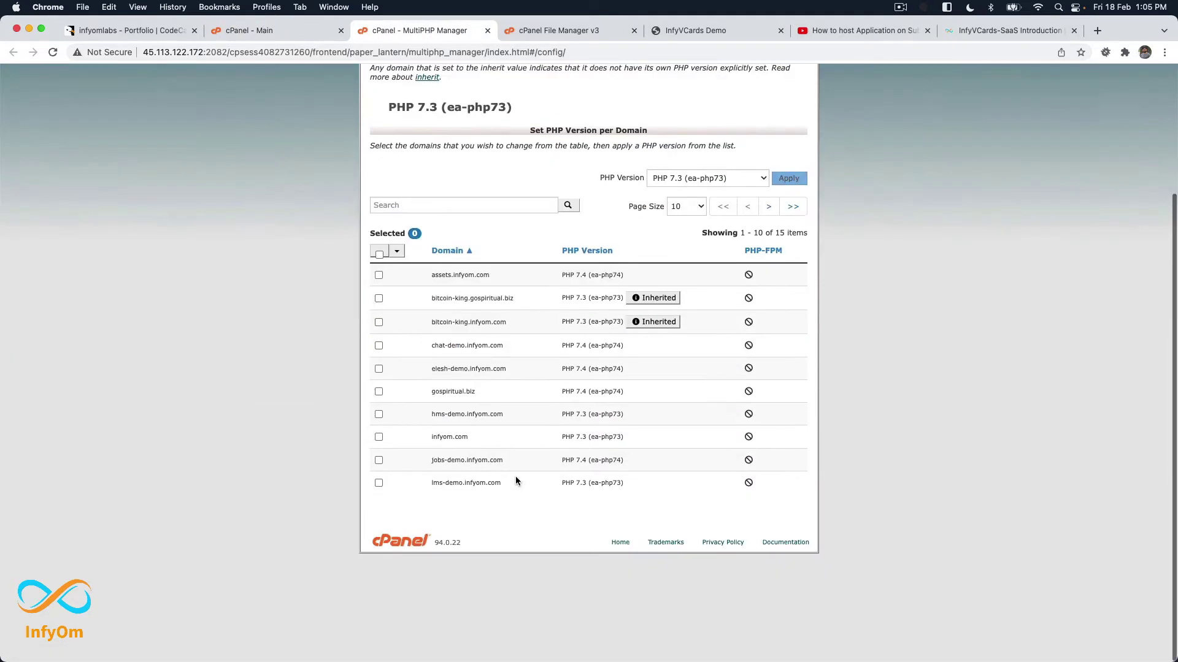
pyautogui.click(704, 181)
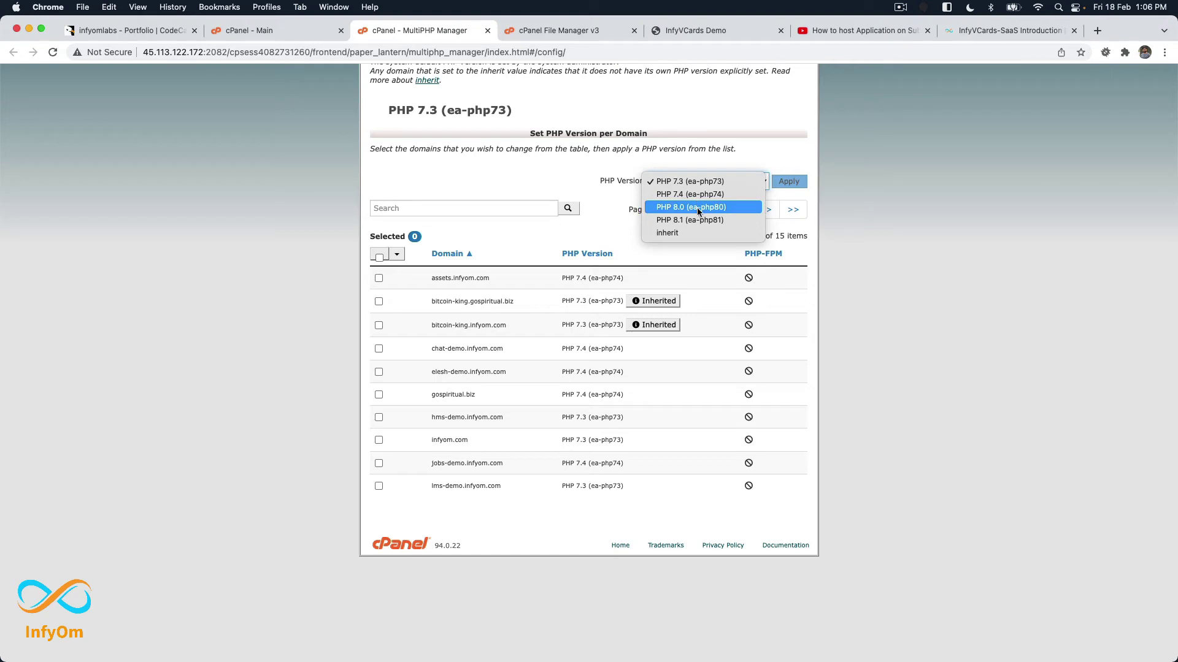
pyautogui.click(328, 249)
pyautogui.scroll(5, 330, 206)
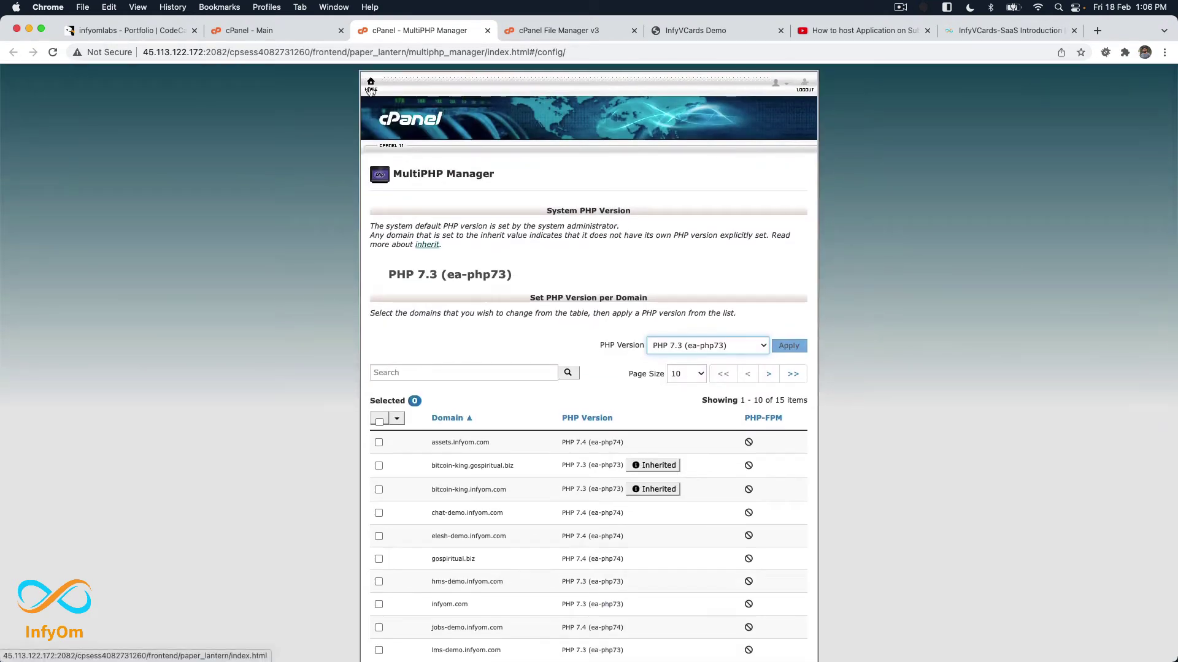
pyautogui.click(368, 83)
# Step: In phpMyAdmin, confirm the database server version is 5.7.23, then close its tab
pyautogui.scroll(-3, 491, 448)
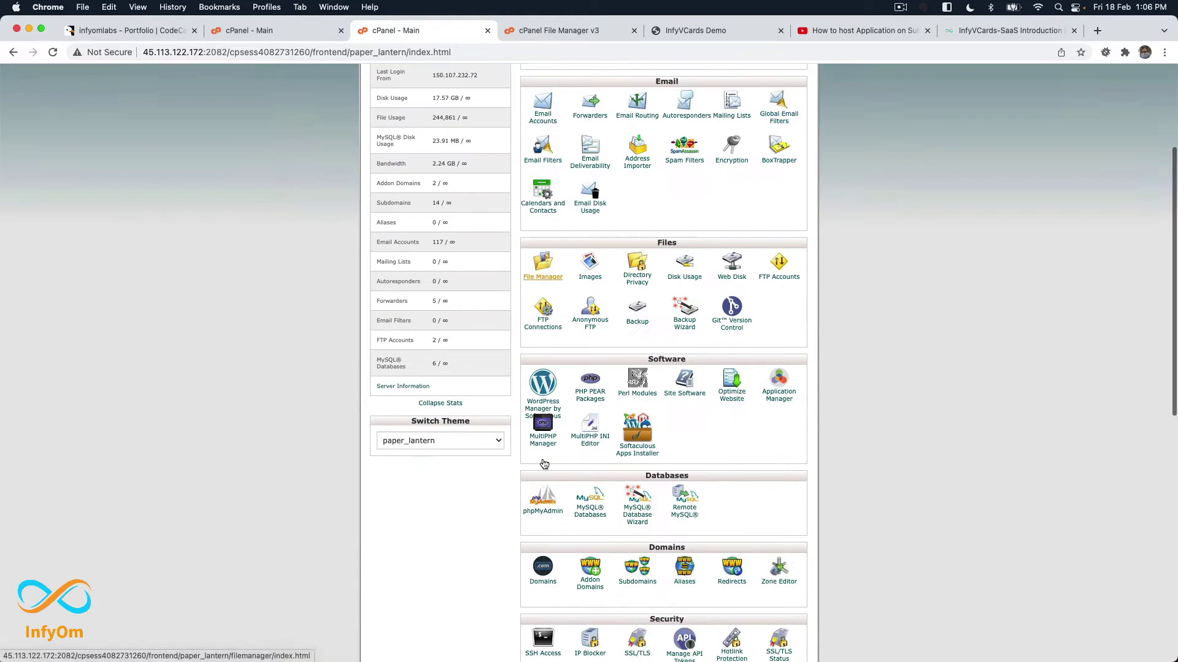
pyautogui.click(554, 511)
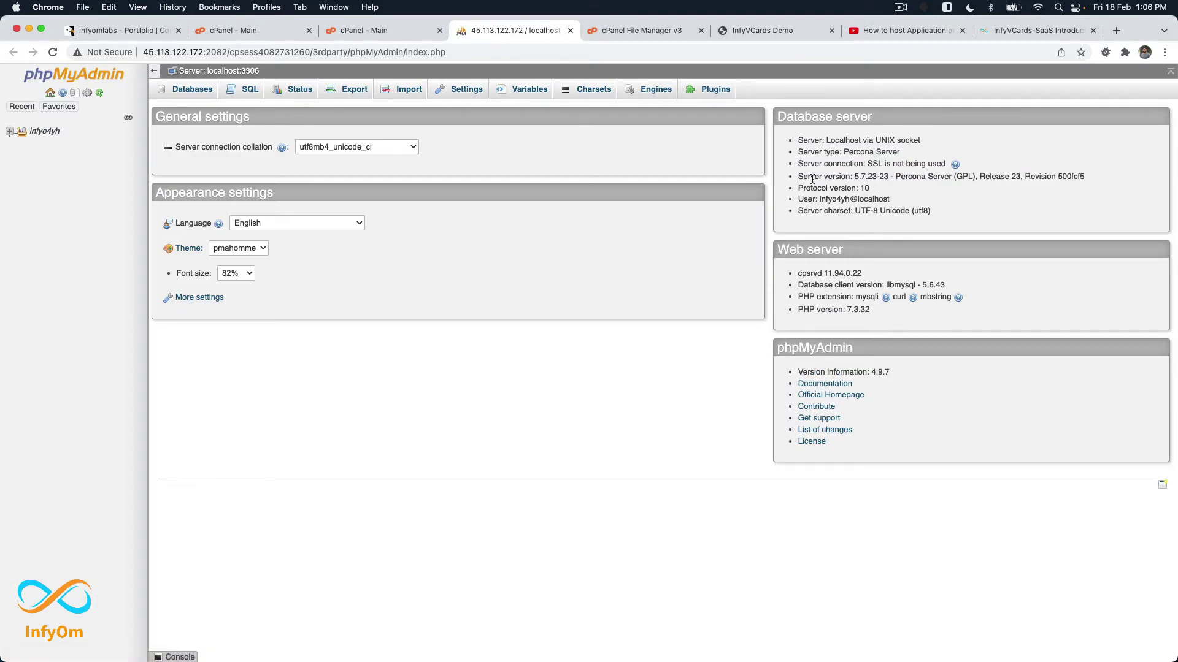
pyautogui.moveTo(797, 176); pyautogui.dragTo(1057, 178)
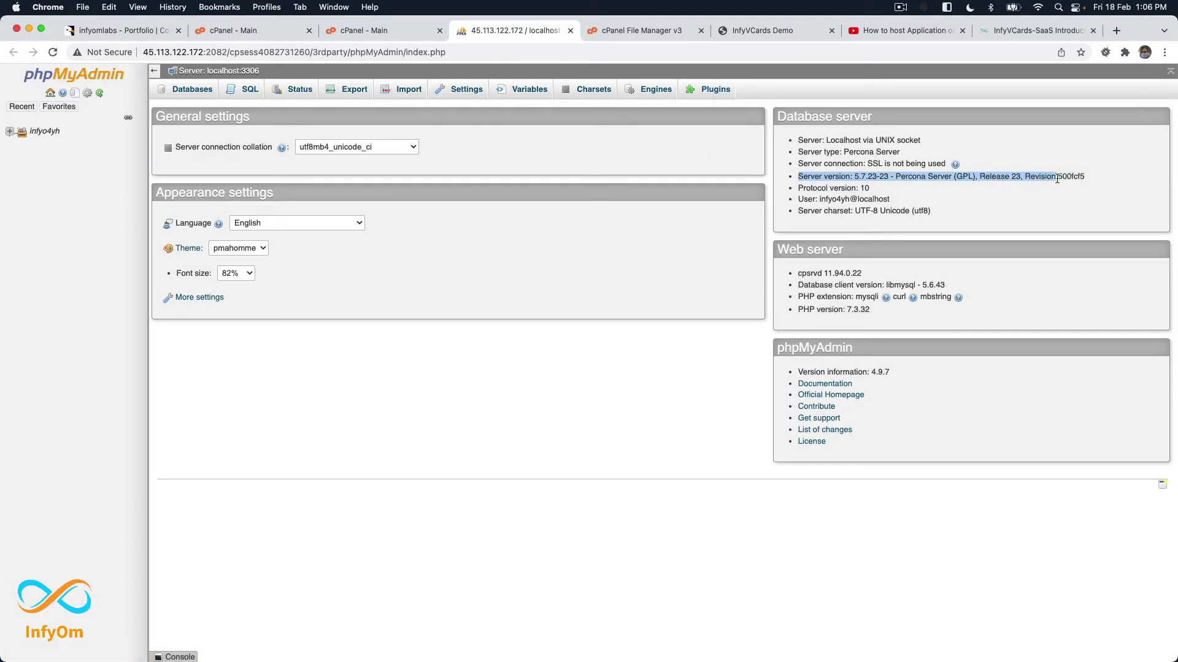
pyautogui.click(1102, 178)
pyautogui.moveTo(855, 176); pyautogui.dragTo(881, 179)
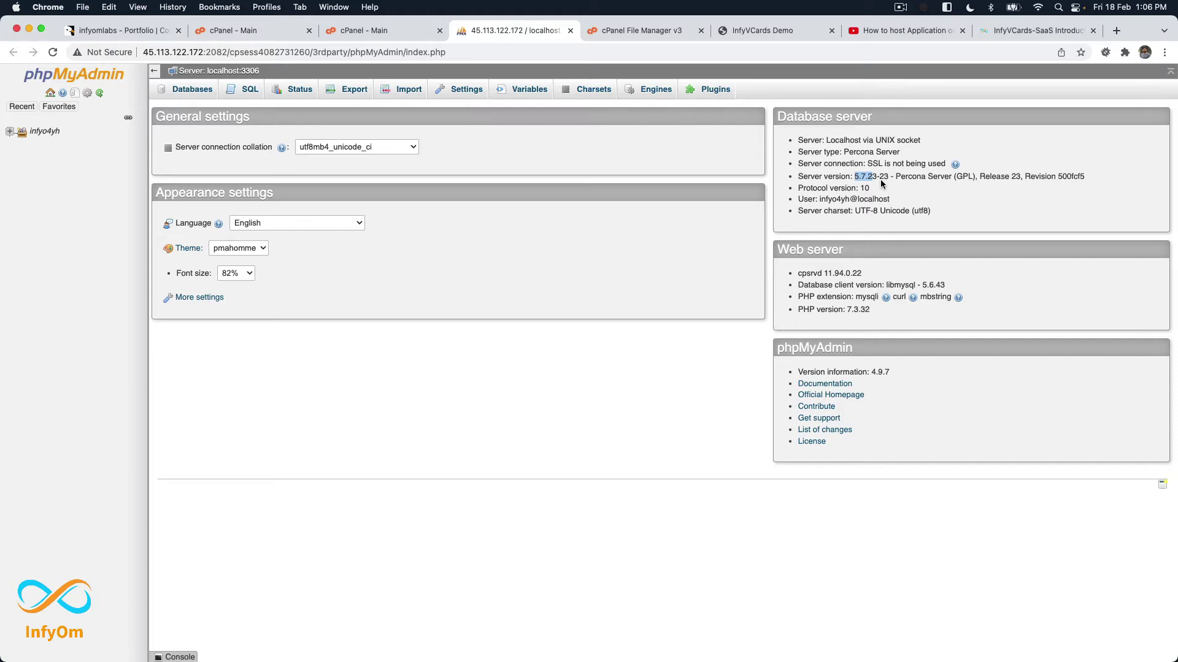
pyautogui.click(571, 31)
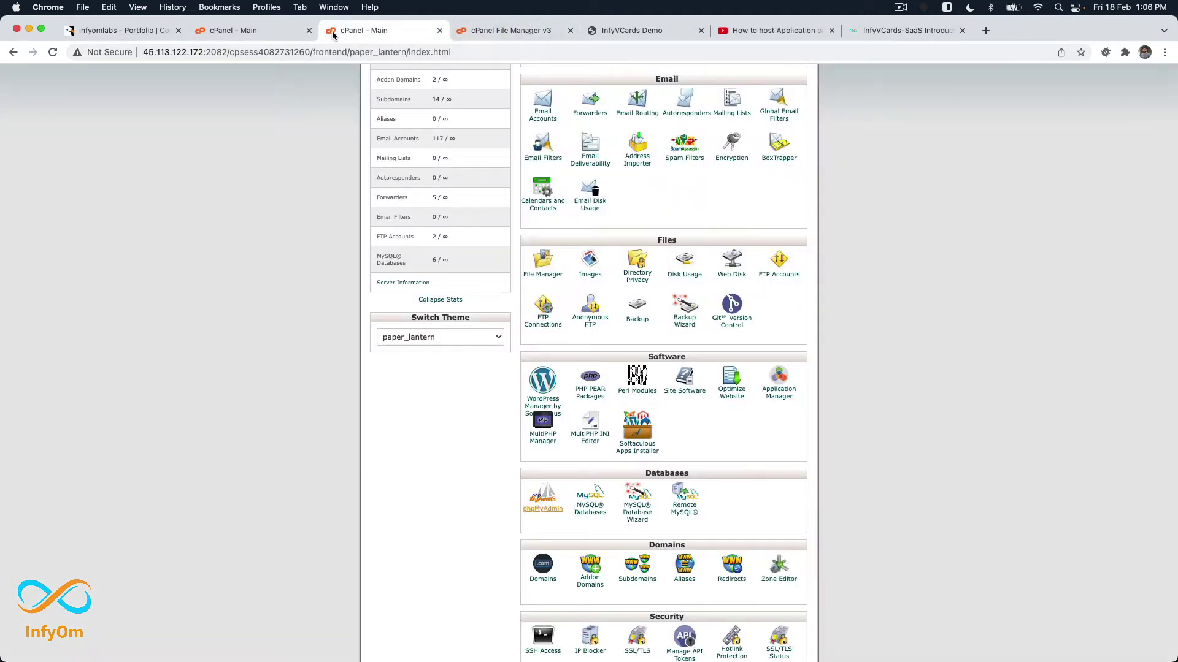
# Step: In the InfyVCards-SaaS docs, open the Installation > System Requirements page
pyautogui.click(258, 36)
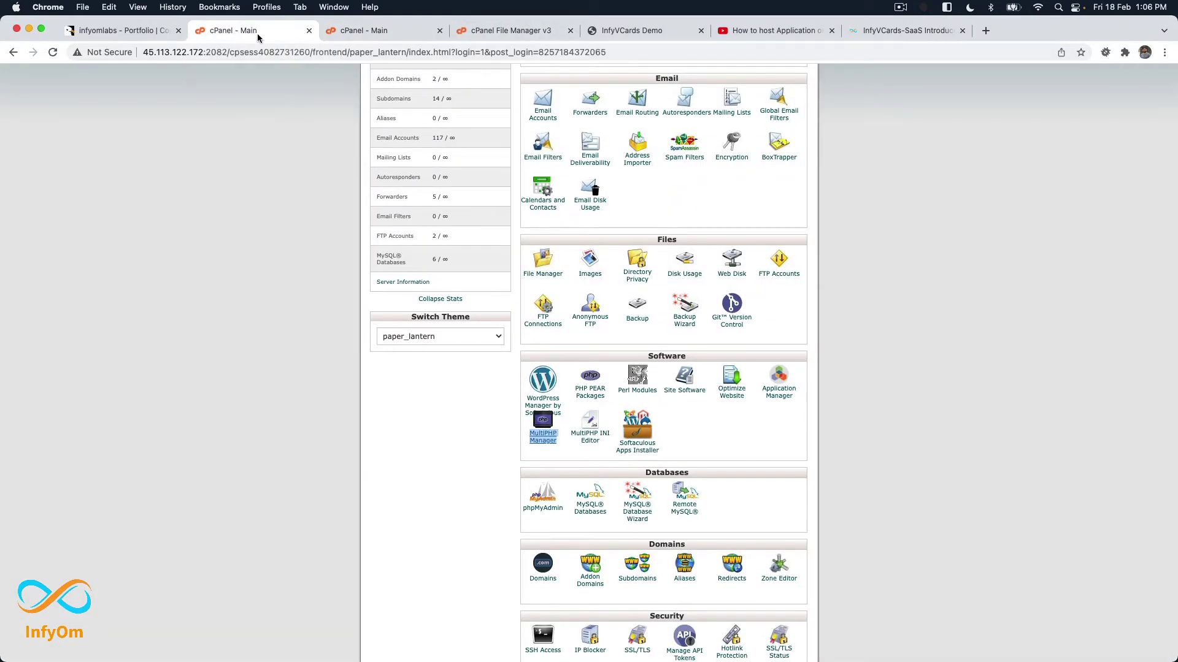
pyautogui.click(899, 31)
pyautogui.click(627, 215)
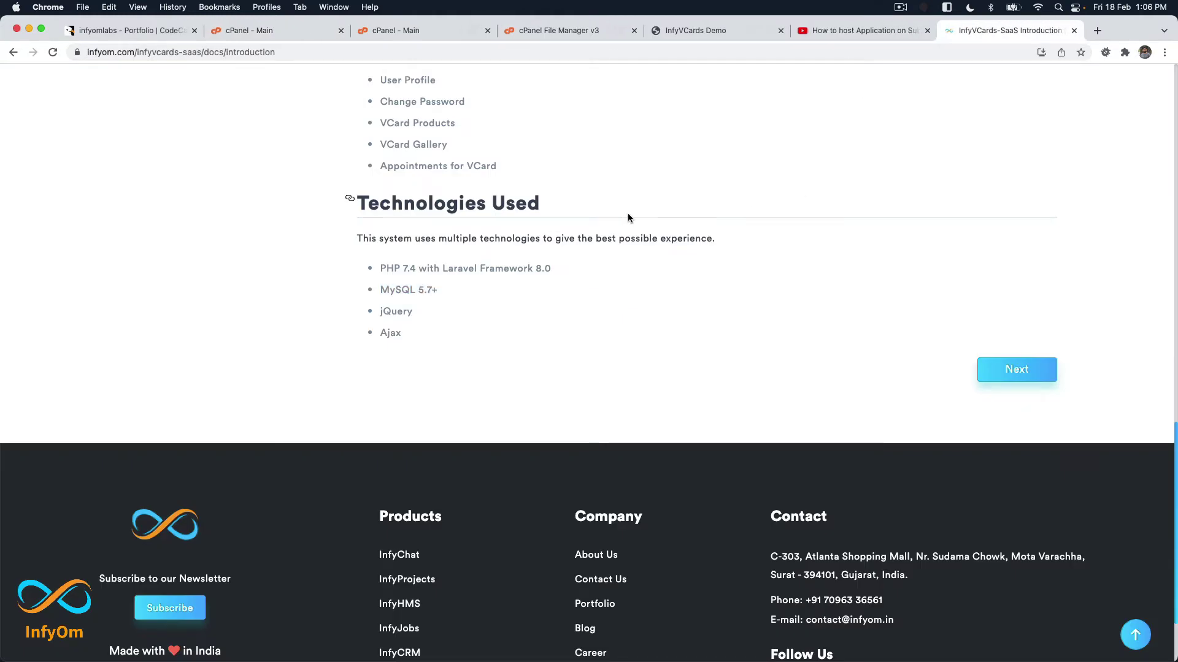
pyautogui.scroll(6, 662, 350)
pyautogui.scroll(10, 663, 352)
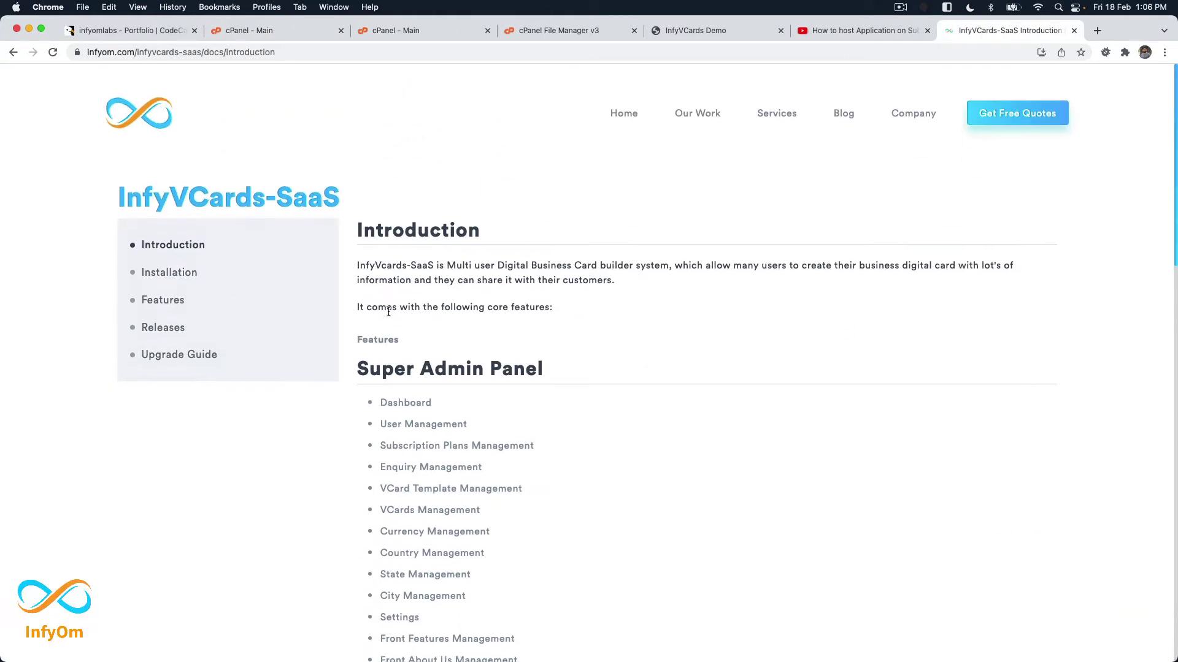
pyautogui.click(174, 274)
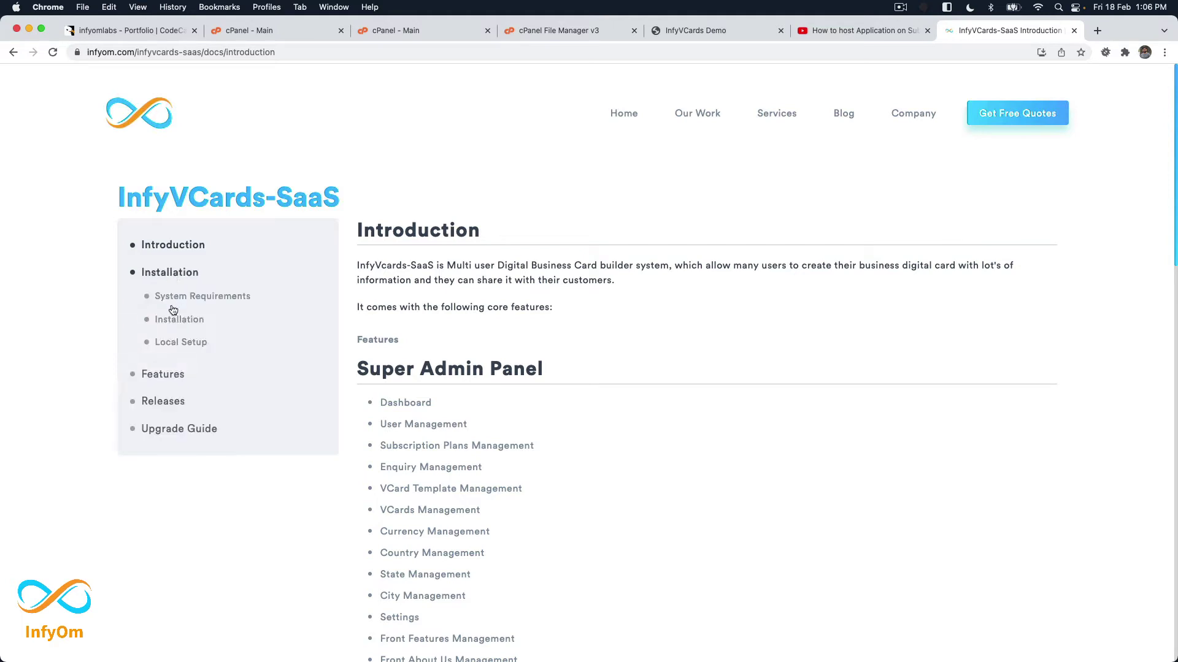
pyautogui.click(204, 299)
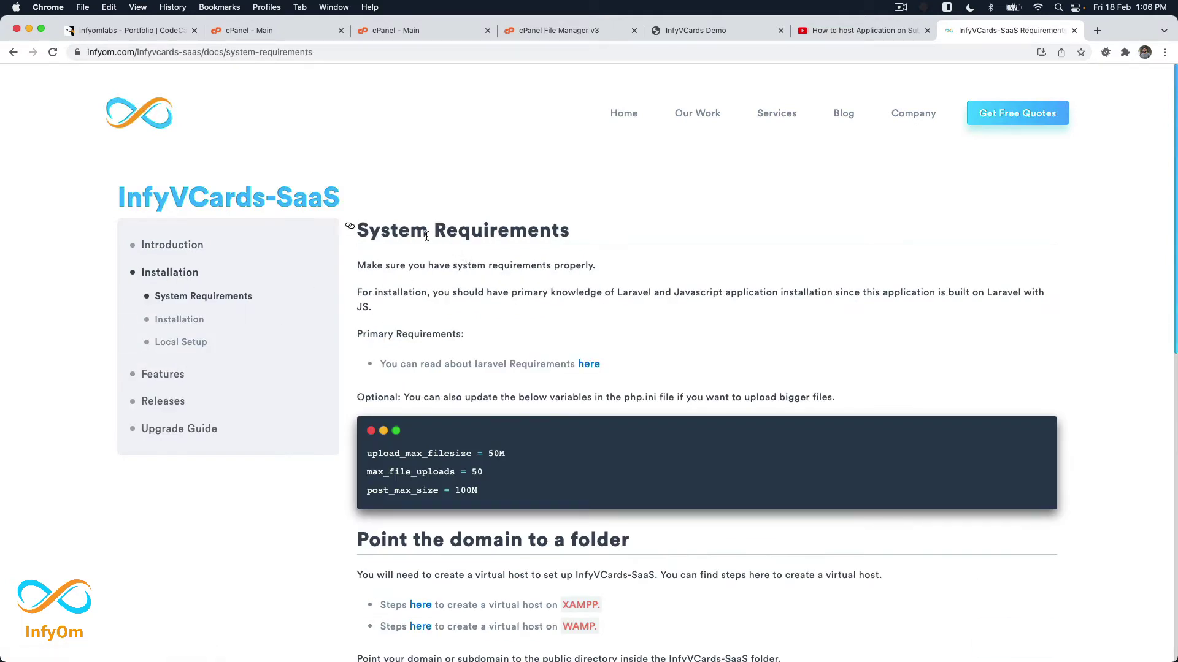
pyautogui.scroll(-3, 451, 297)
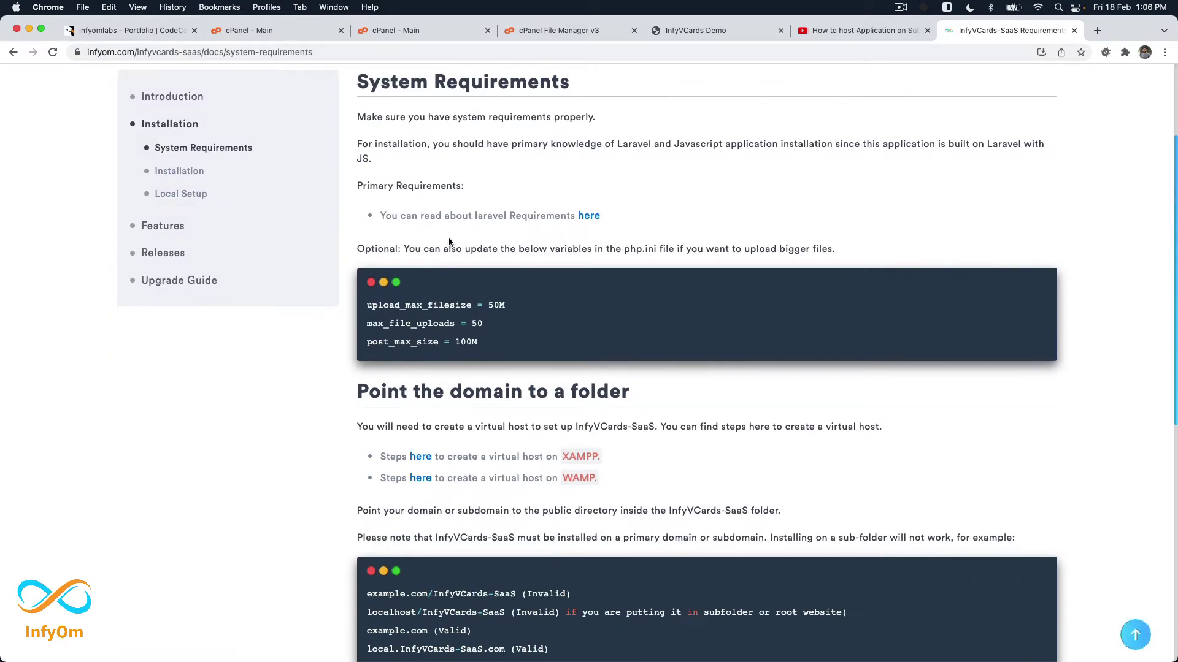
# Step: Check Laravel's PHP >= 7.3 extensions: BCMath, Ctype, Fileinfo, JSON, Mbstring, OpenSSL, PDO, Tokenizer, XML
pyautogui.click(597, 224)
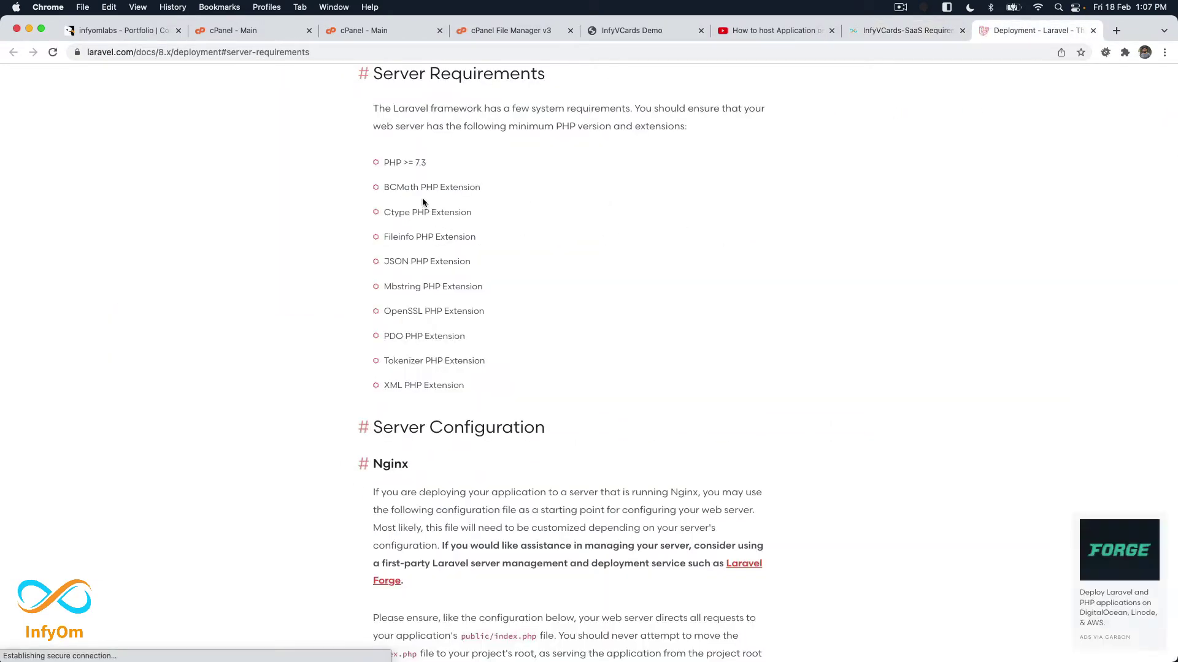
pyautogui.doubleClick(400, 187)
pyautogui.doubleClick(396, 213)
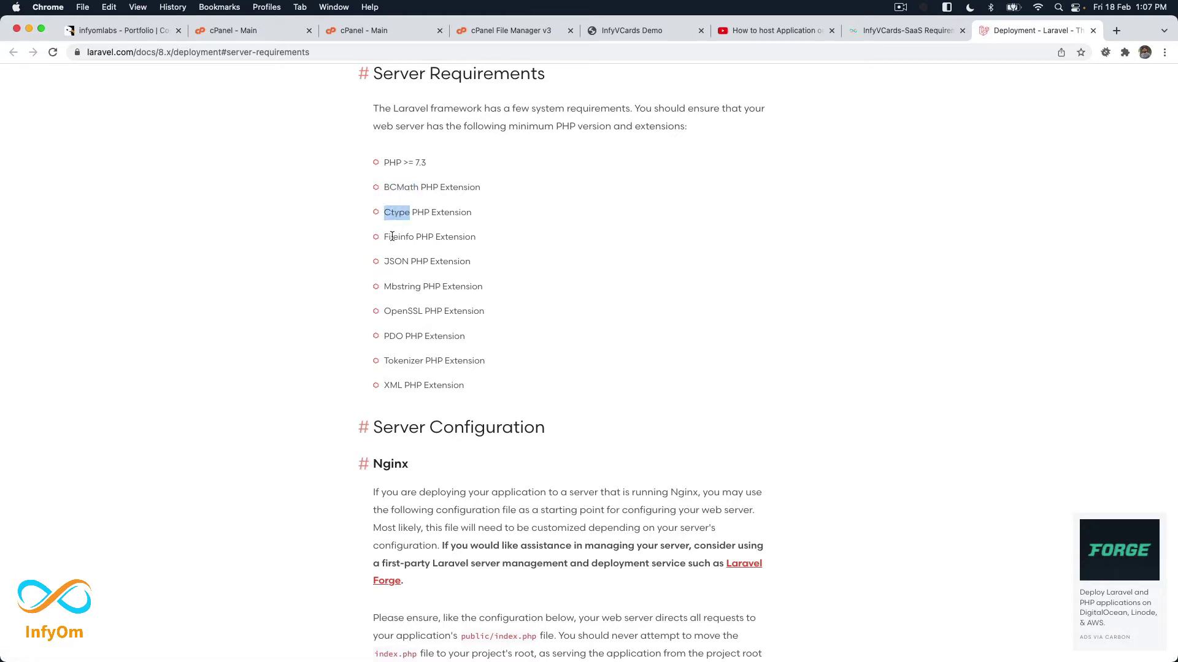
pyautogui.doubleClick(398, 237)
pyautogui.doubleClick(398, 262)
pyautogui.click(404, 285)
pyautogui.doubleClick(405, 286)
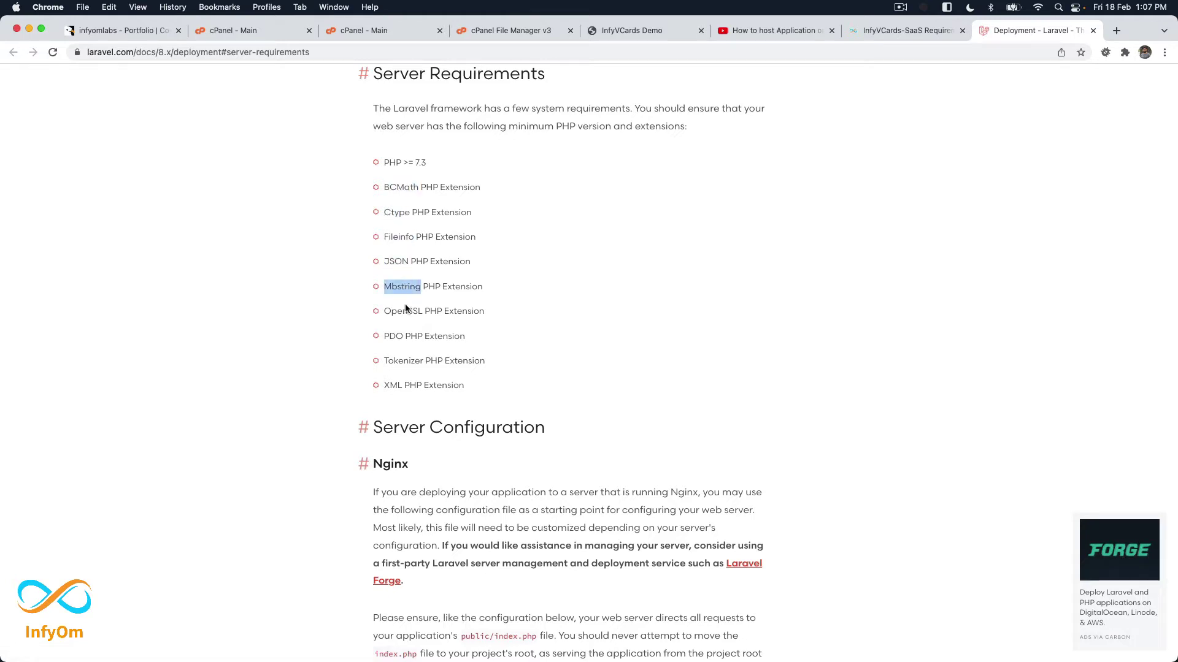
pyautogui.doubleClick(405, 311)
pyautogui.doubleClick(392, 336)
pyautogui.doubleClick(400, 363)
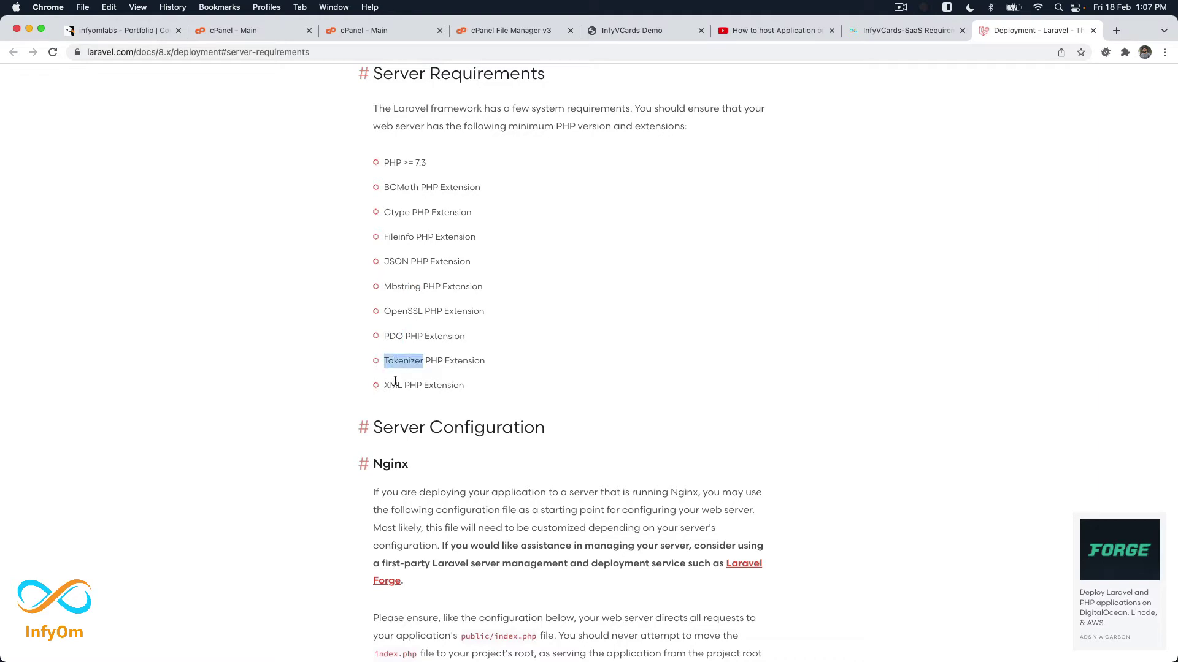
pyautogui.doubleClick(395, 385)
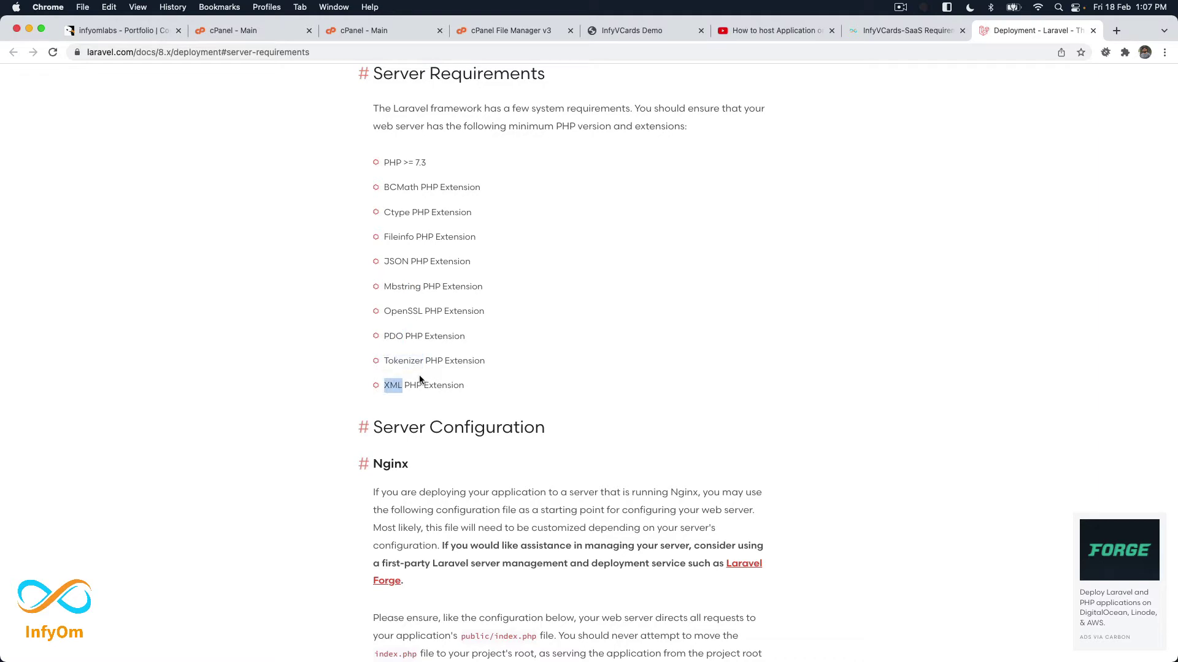
pyautogui.click(913, 30)
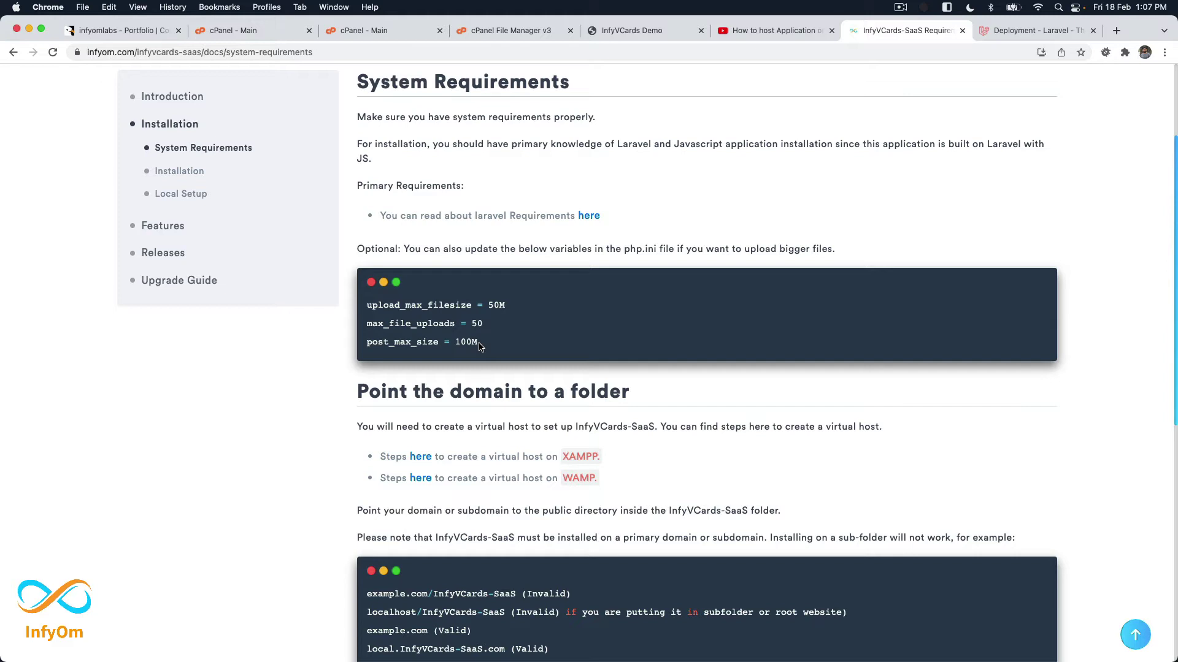
# Step: Review the php.ini upload settings and domain examples, then return to the vcards-saas-demo.infyom.com File Manager folder
pyautogui.moveTo(481, 346); pyautogui.dragTo(362, 311)
pyautogui.click(490, 341)
pyautogui.scroll(-3, 491, 343)
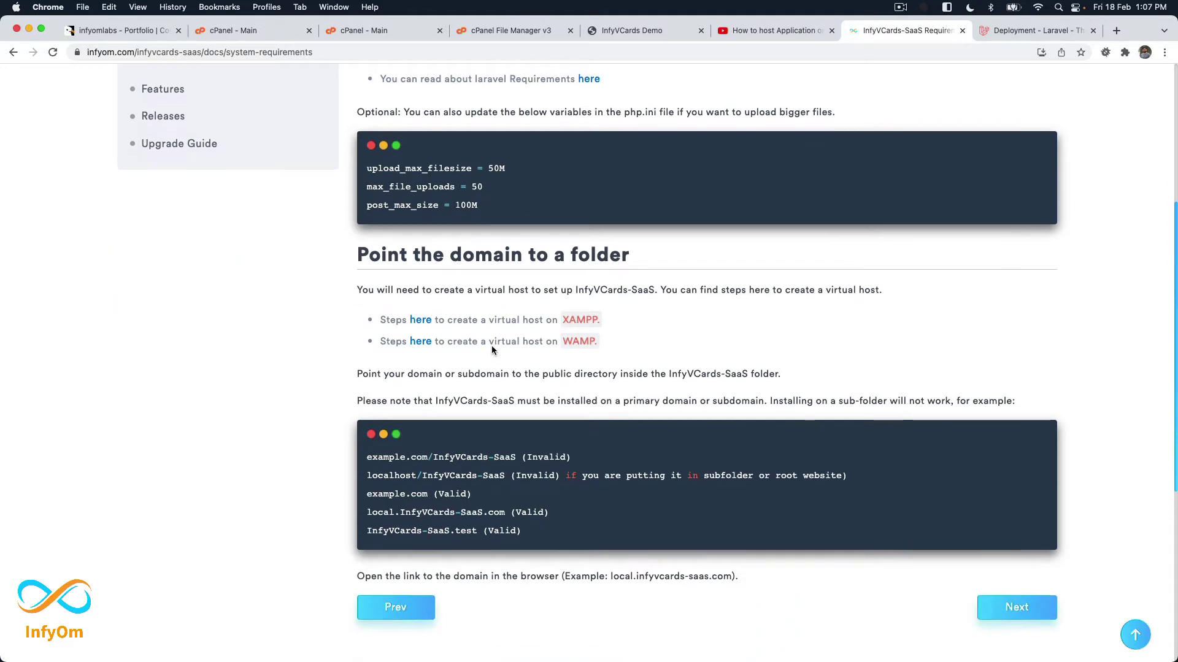
pyautogui.moveTo(560, 541); pyautogui.dragTo(376, 468)
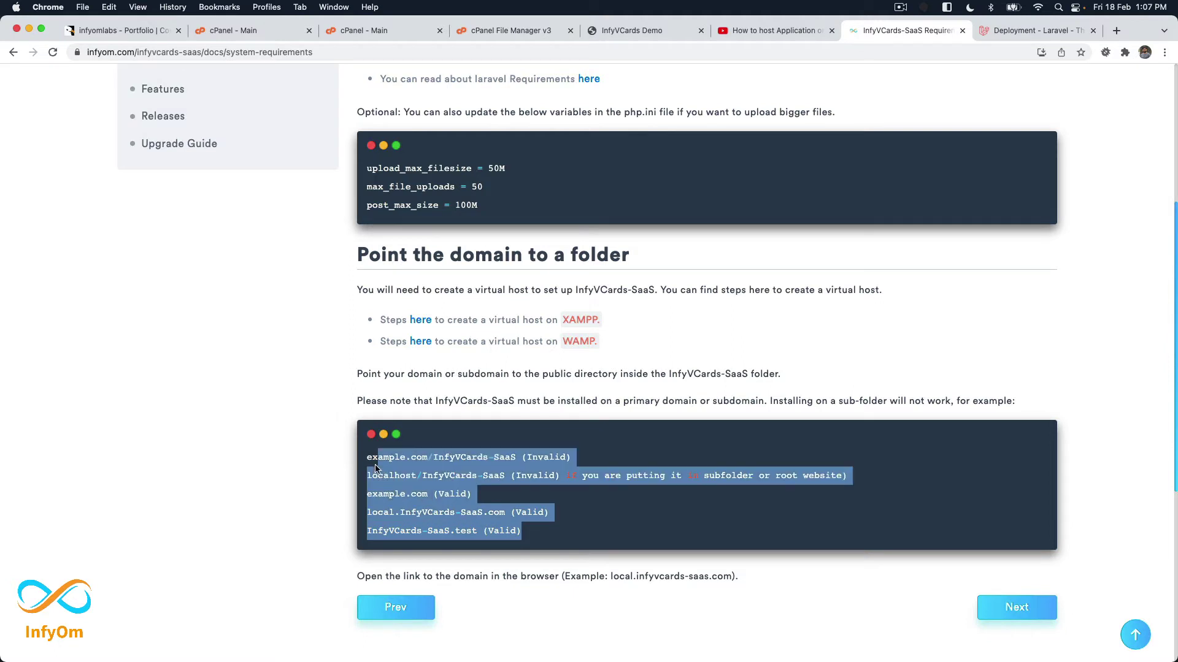
pyautogui.click(508, 479)
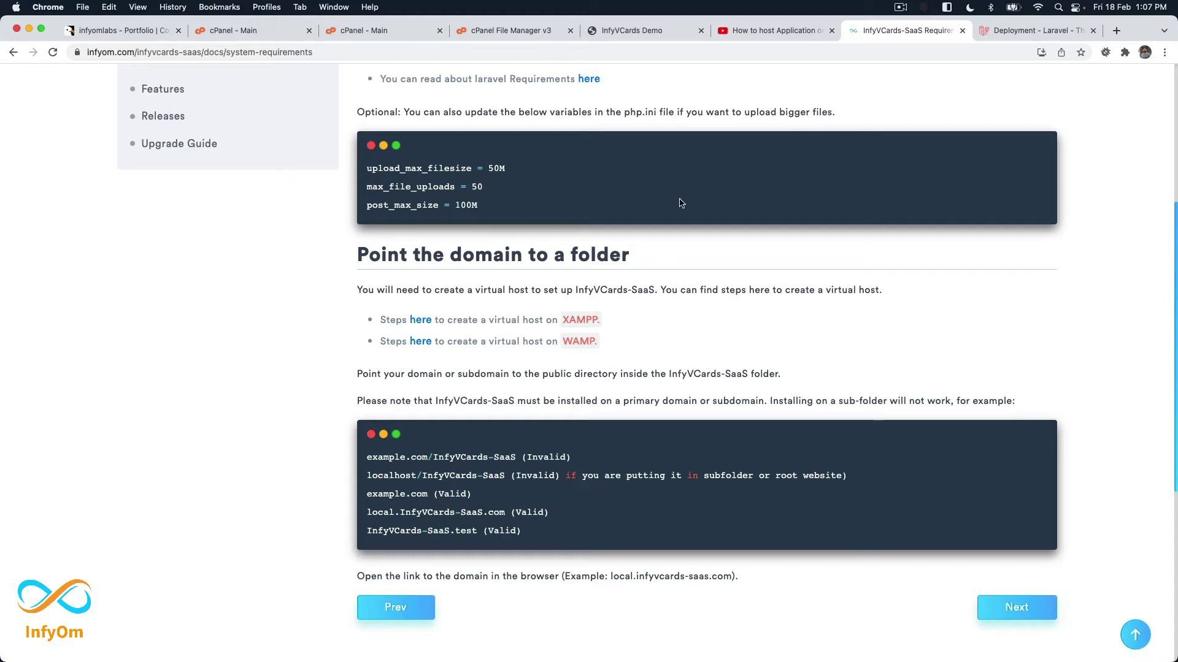
pyautogui.click(393, 30)
pyautogui.click(502, 30)
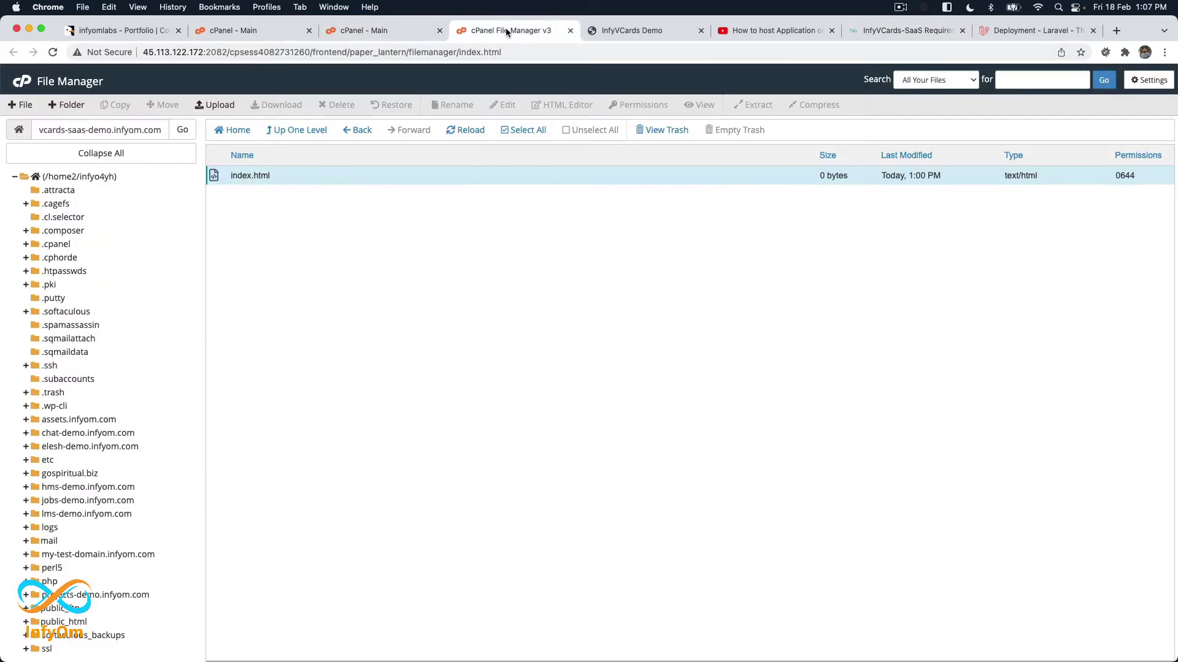
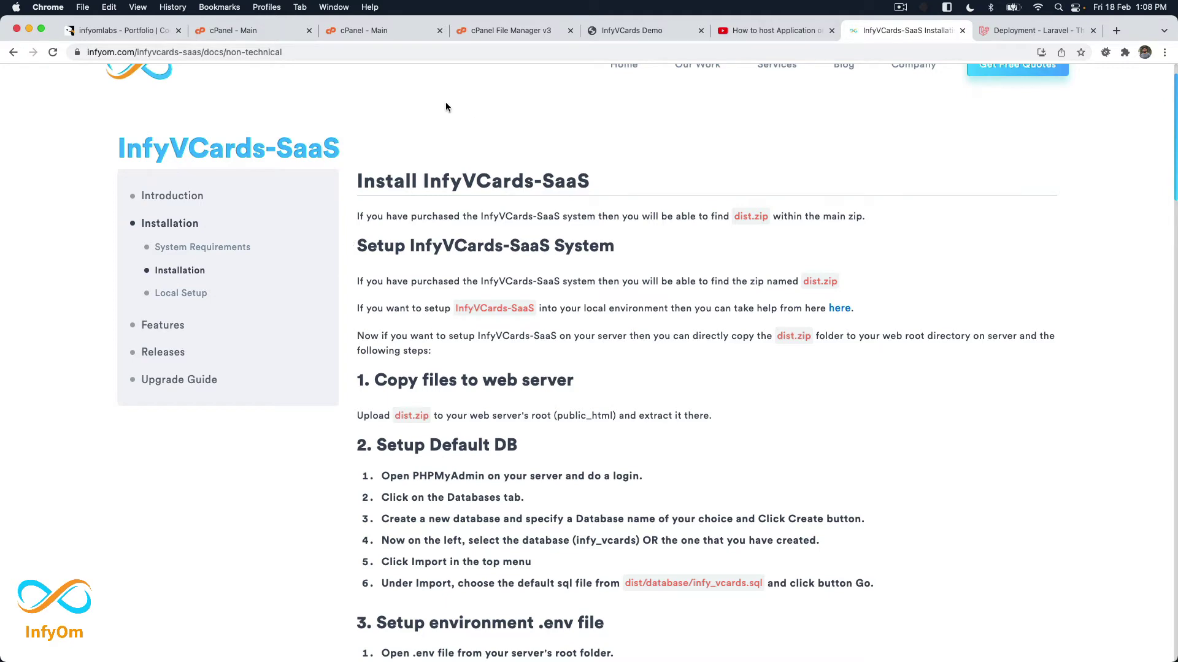
# Step: Upload dist.zip (179.03 MB) from the codecanyon folder into the vcards-saas-demo.infyom.com folder
pyautogui.click(489, 30)
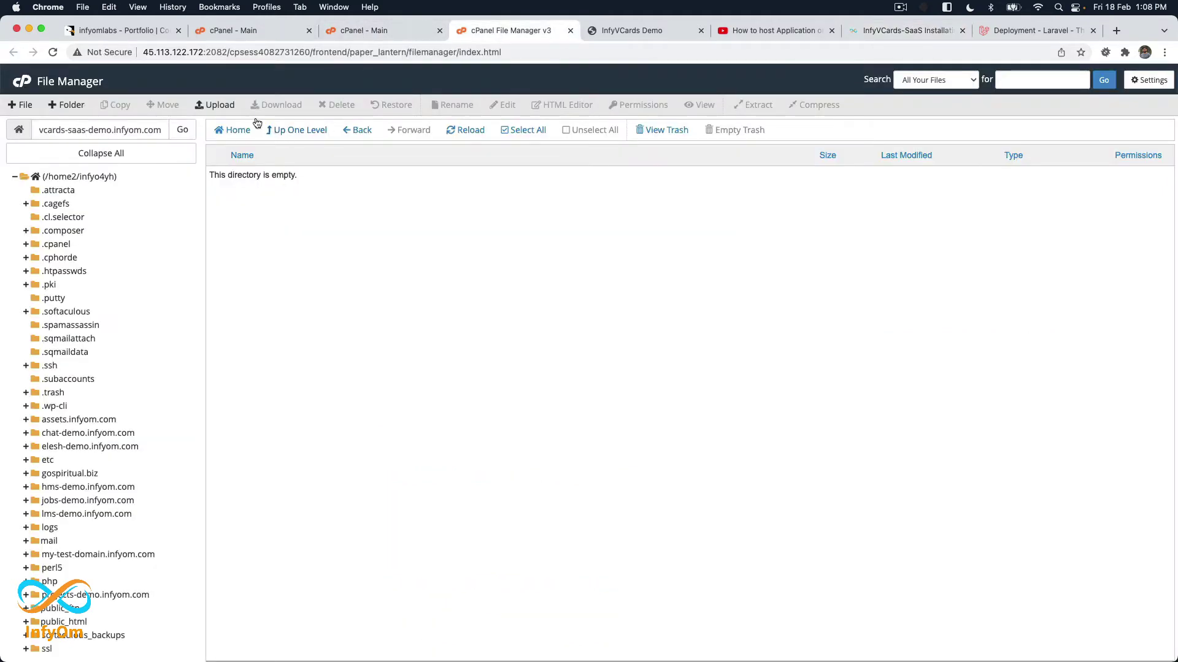
pyautogui.click(215, 105)
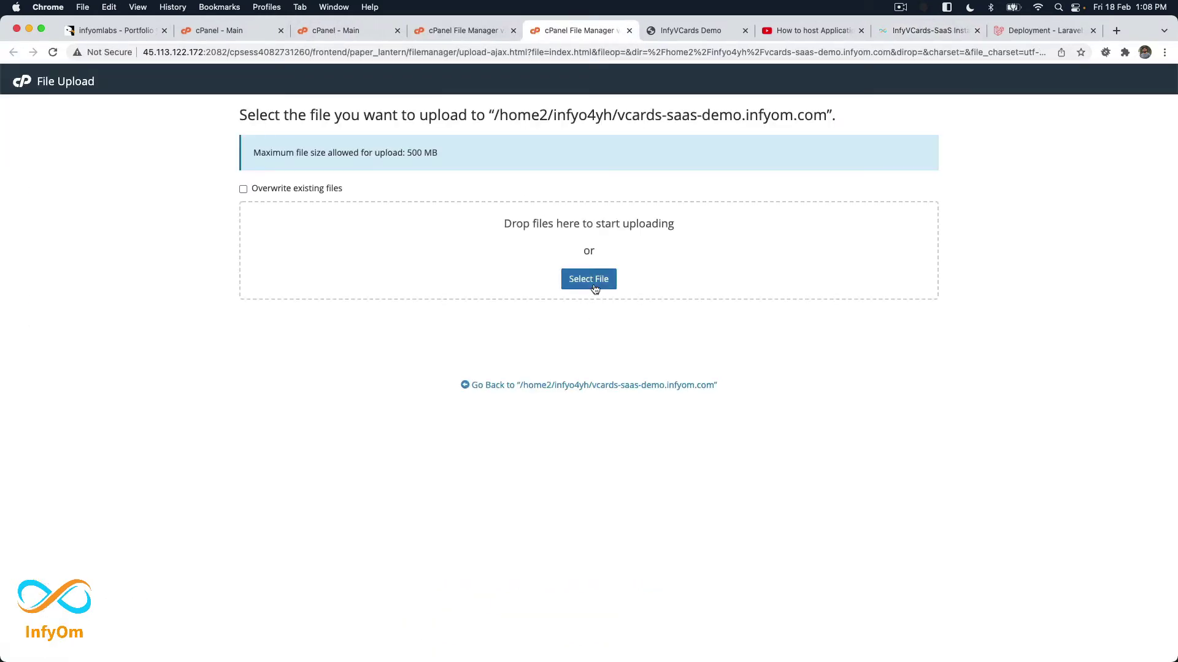
pyautogui.click(602, 280)
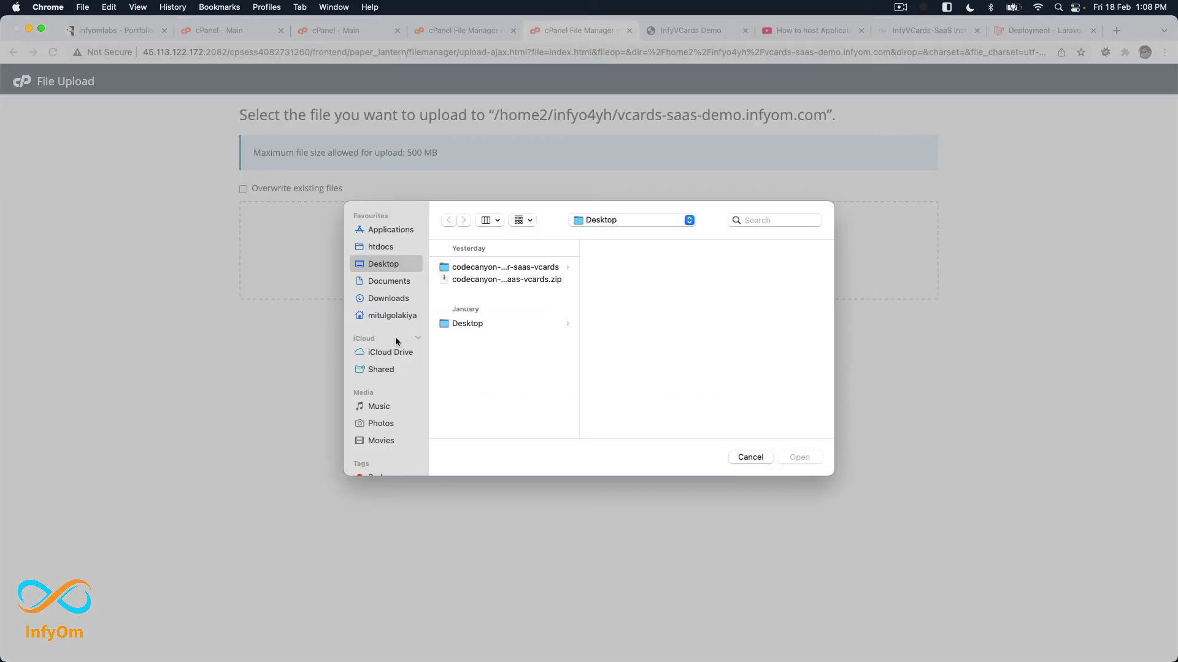
pyautogui.click(500, 270)
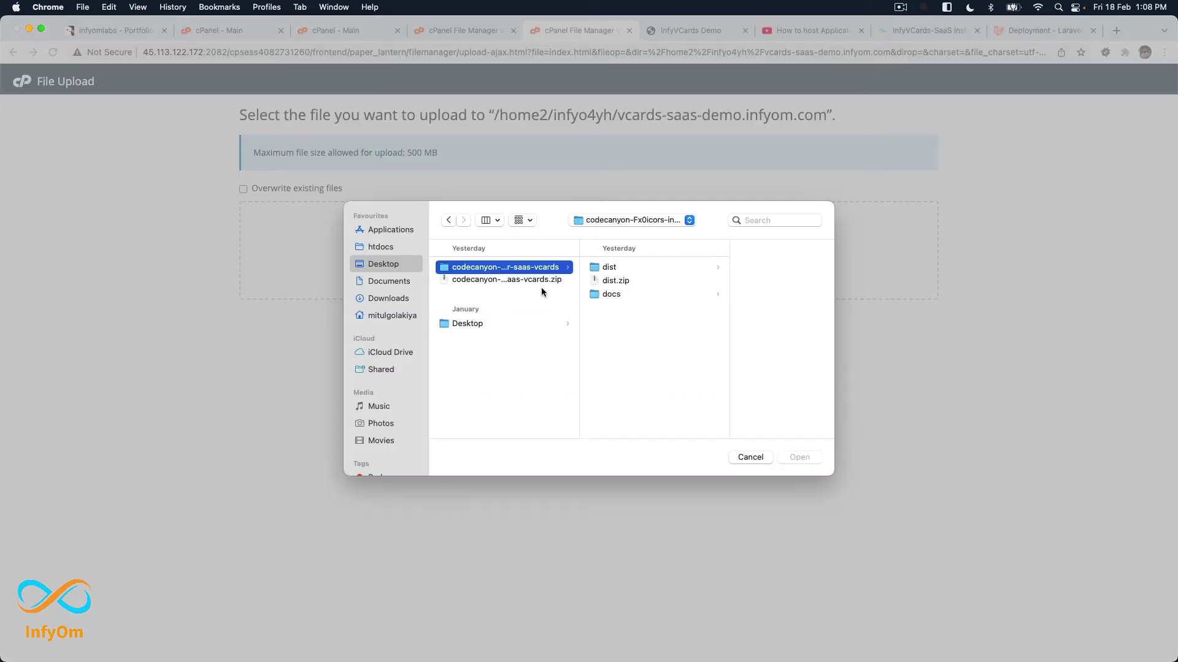
pyautogui.click(623, 281)
pyautogui.click(805, 457)
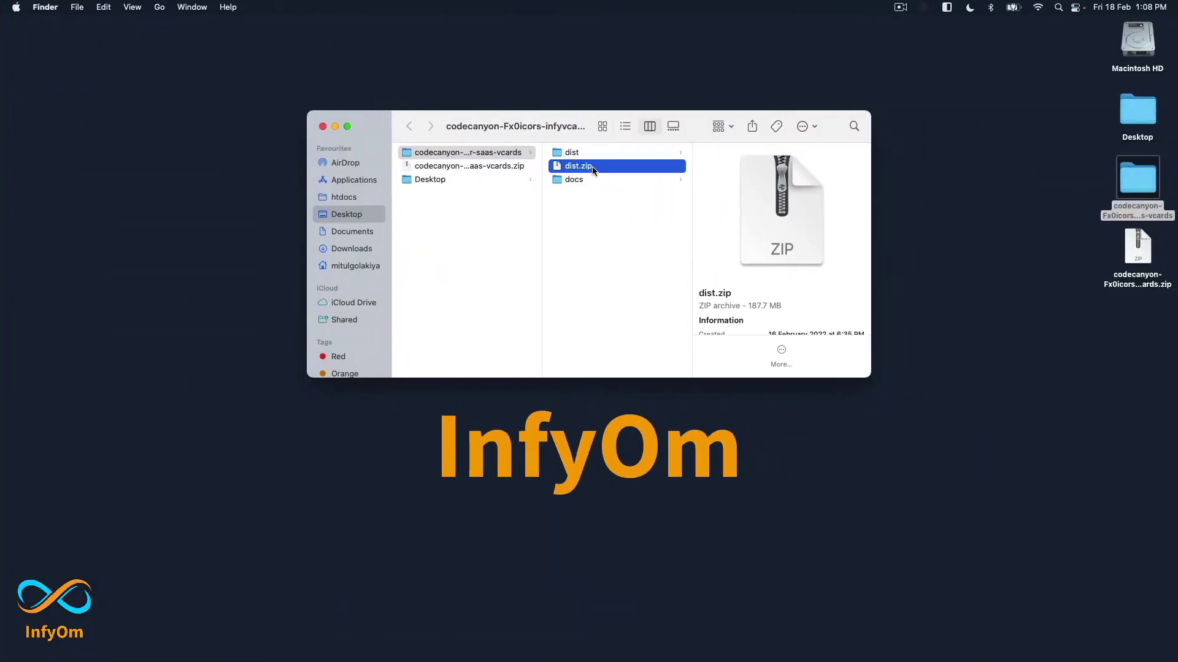
pyautogui.click(593, 155)
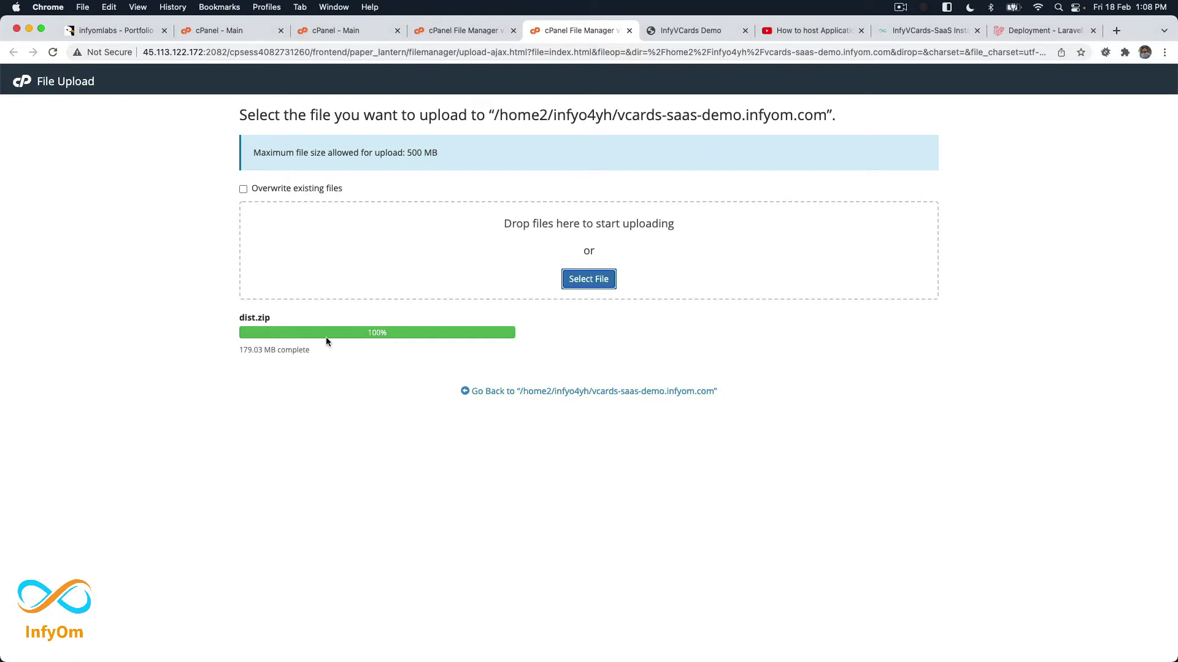
# Step: Return to the file listing and recheck the docs' 'Copy files to web server' instruction for dist.zip
pyautogui.click(610, 392)
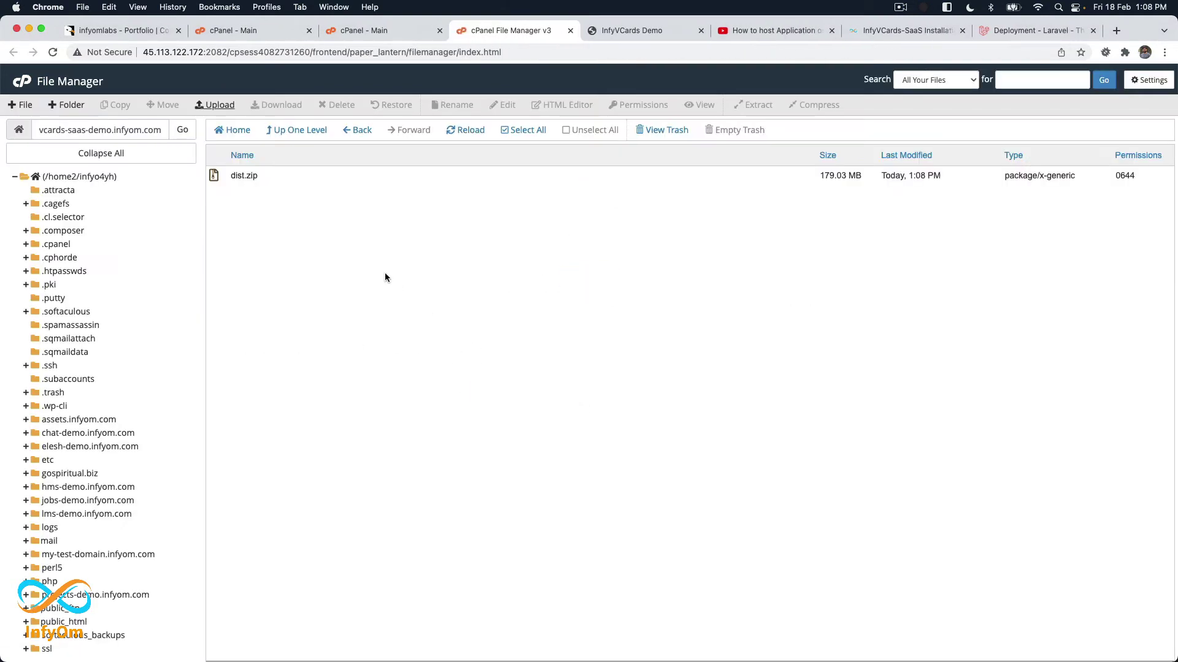
pyautogui.click(894, 31)
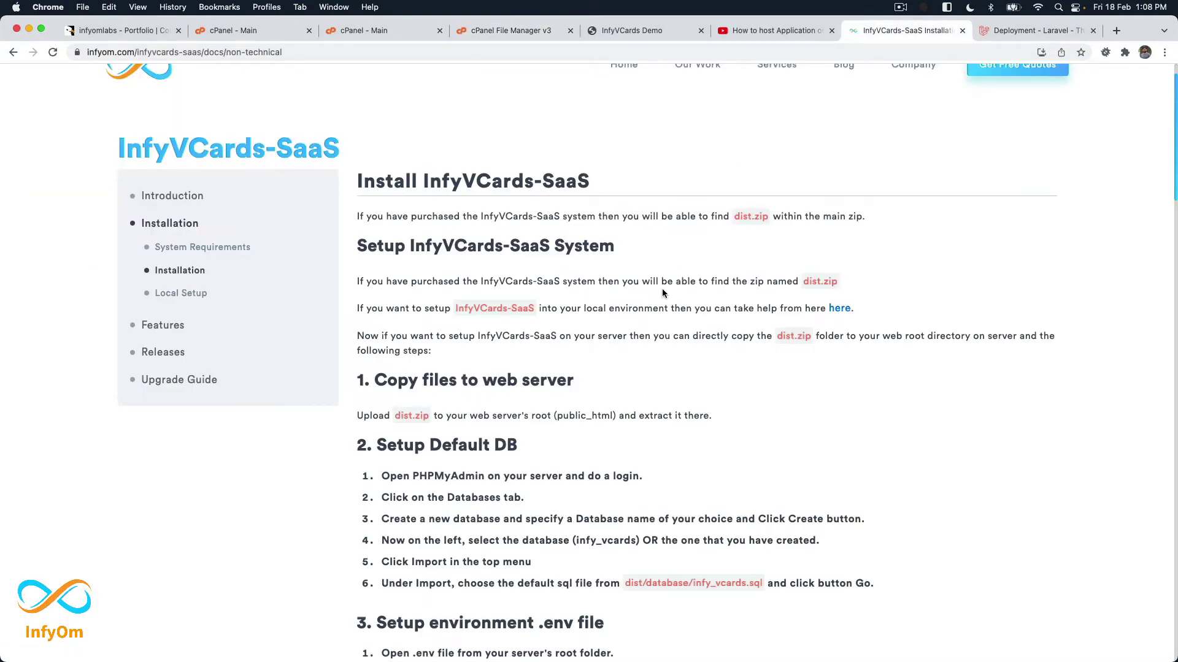
pyautogui.scroll(-1, 661, 312)
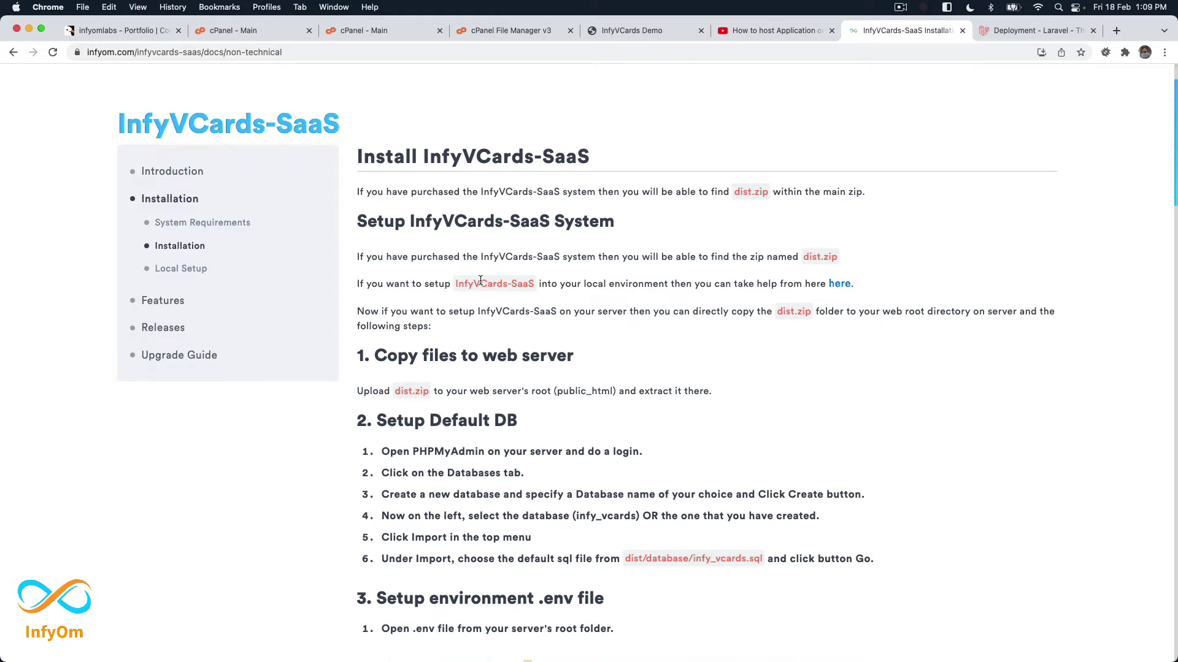
pyautogui.scroll(-2, 377, 370)
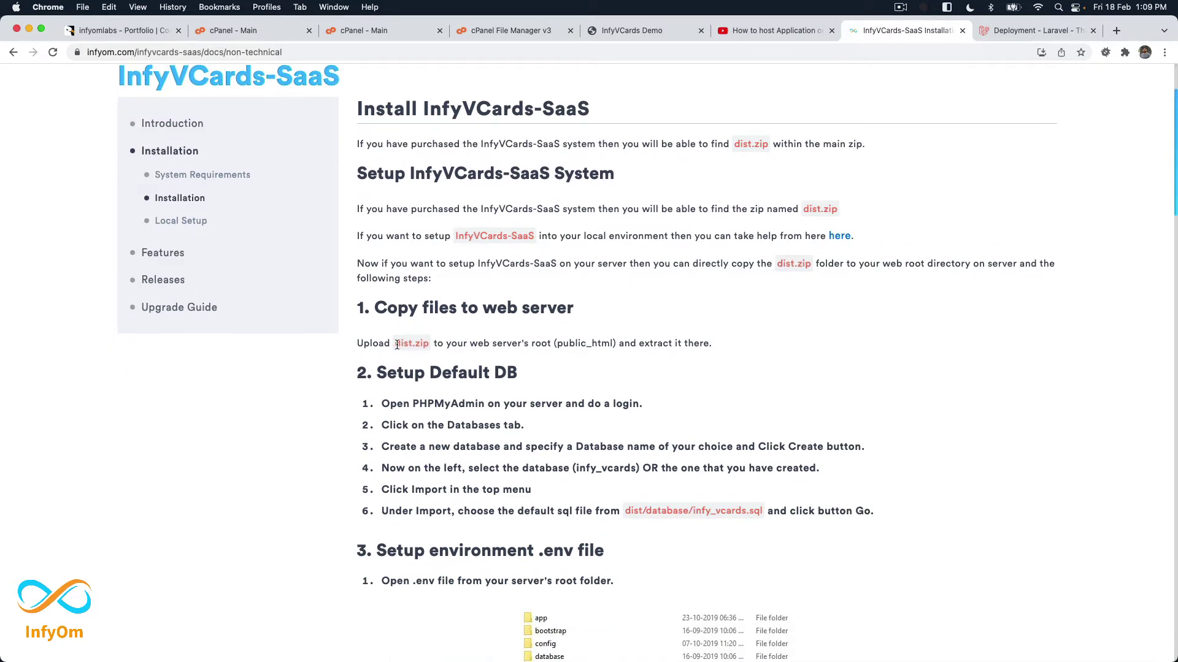
pyautogui.moveTo(395, 345); pyautogui.dragTo(443, 345)
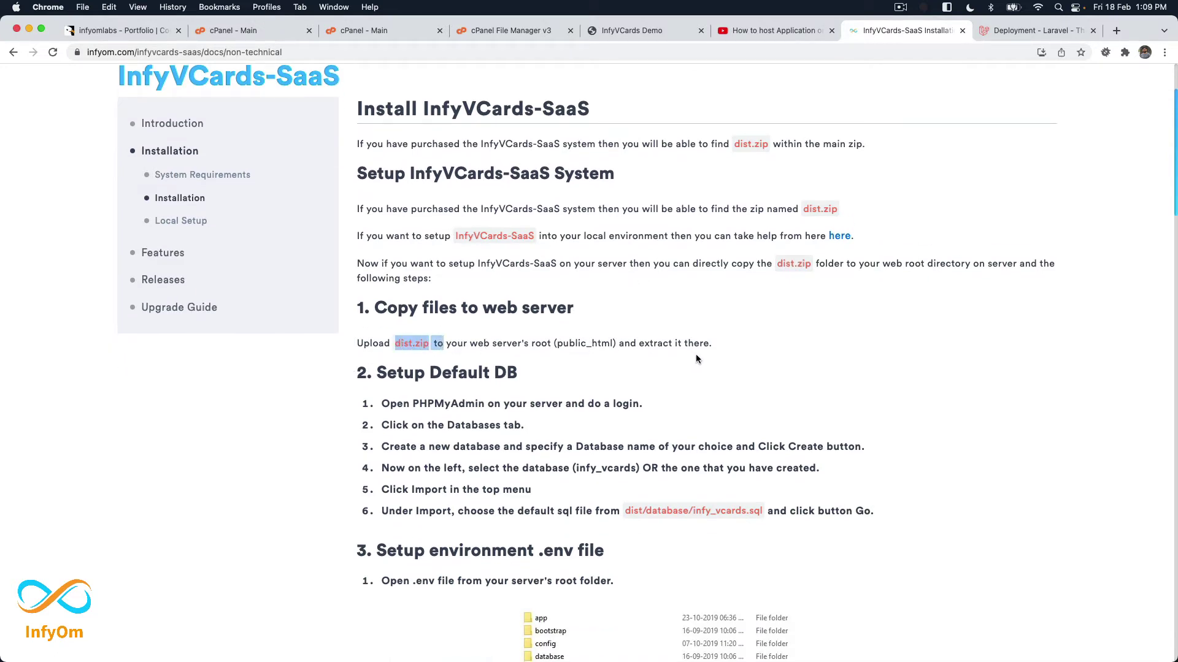
# Step: Go back to File Manager and select the uploaded dist.zip
pyautogui.click(413, 37)
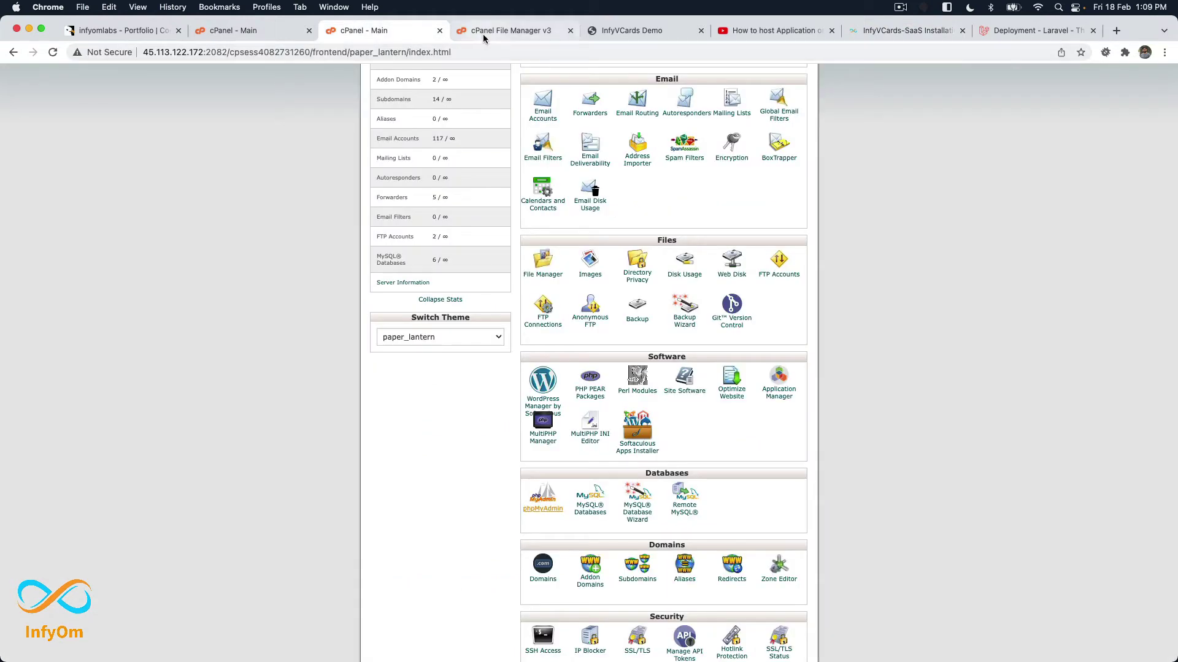
pyautogui.click(484, 34)
pyautogui.click(259, 174)
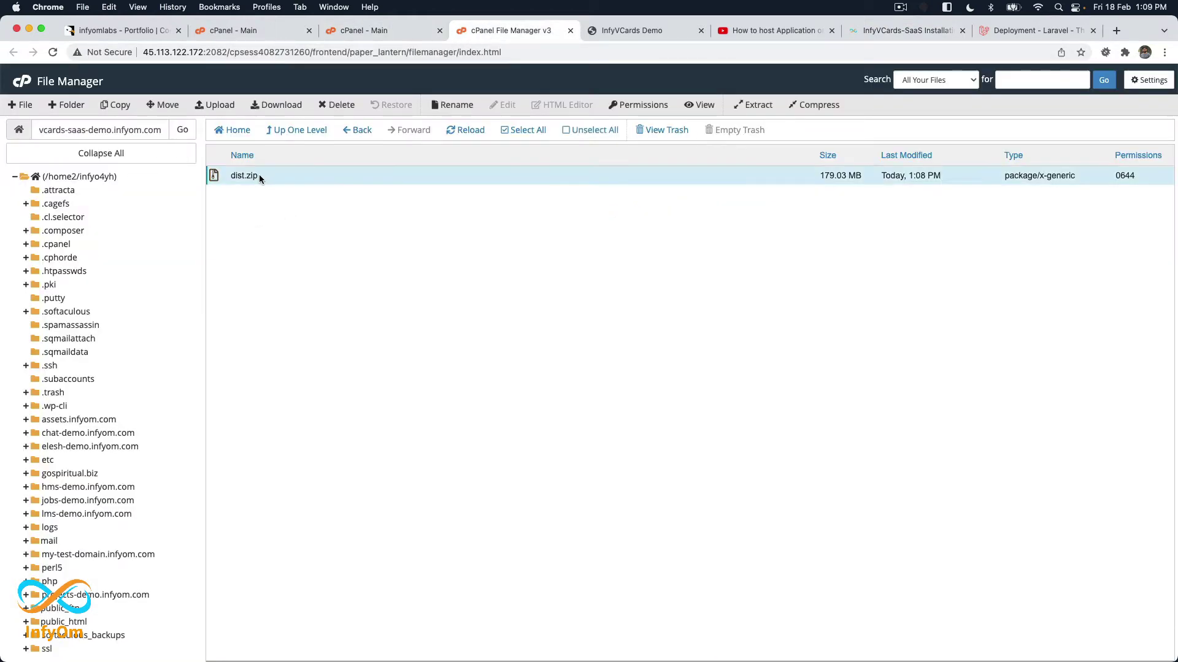
# Step: Extract dist.zip into the vcards-saas-demo.infyom.com folder
pyautogui.rightClick(259, 175)
pyautogui.click(288, 312)
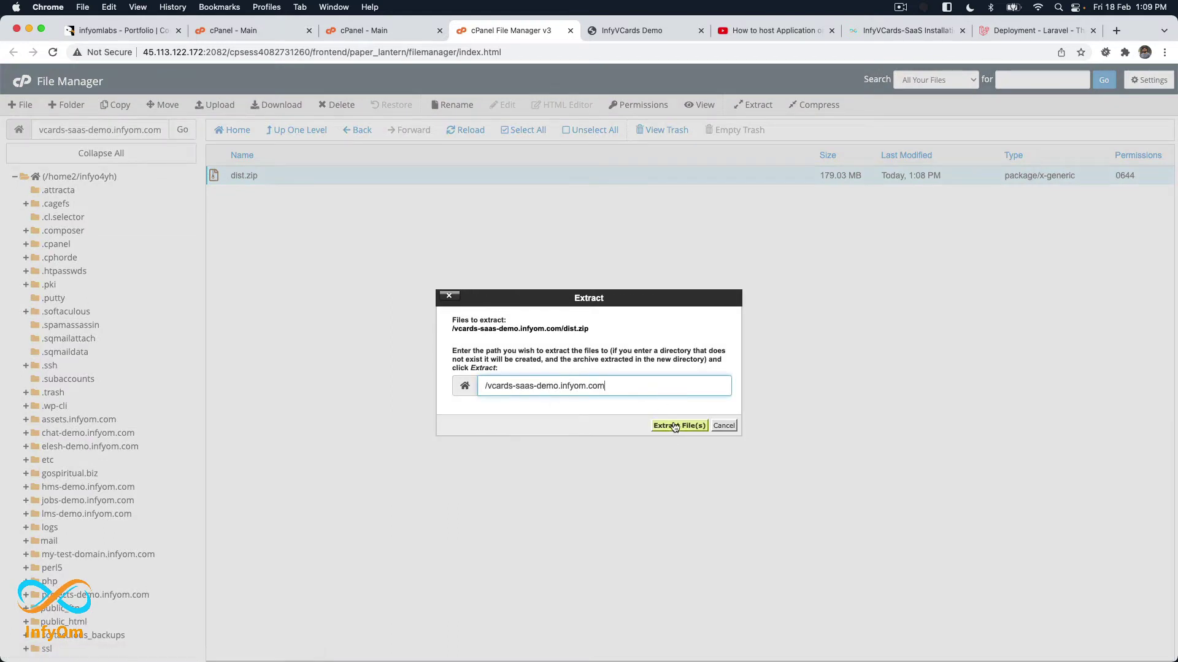
pyautogui.click(674, 425)
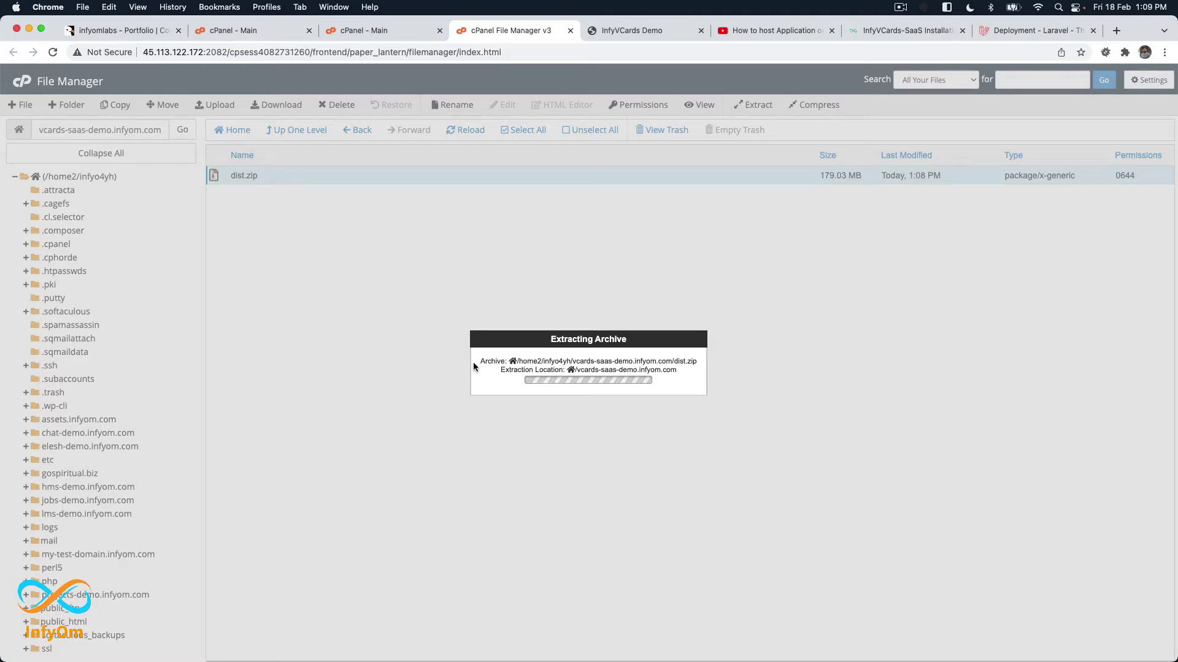
pyautogui.click(786, 487)
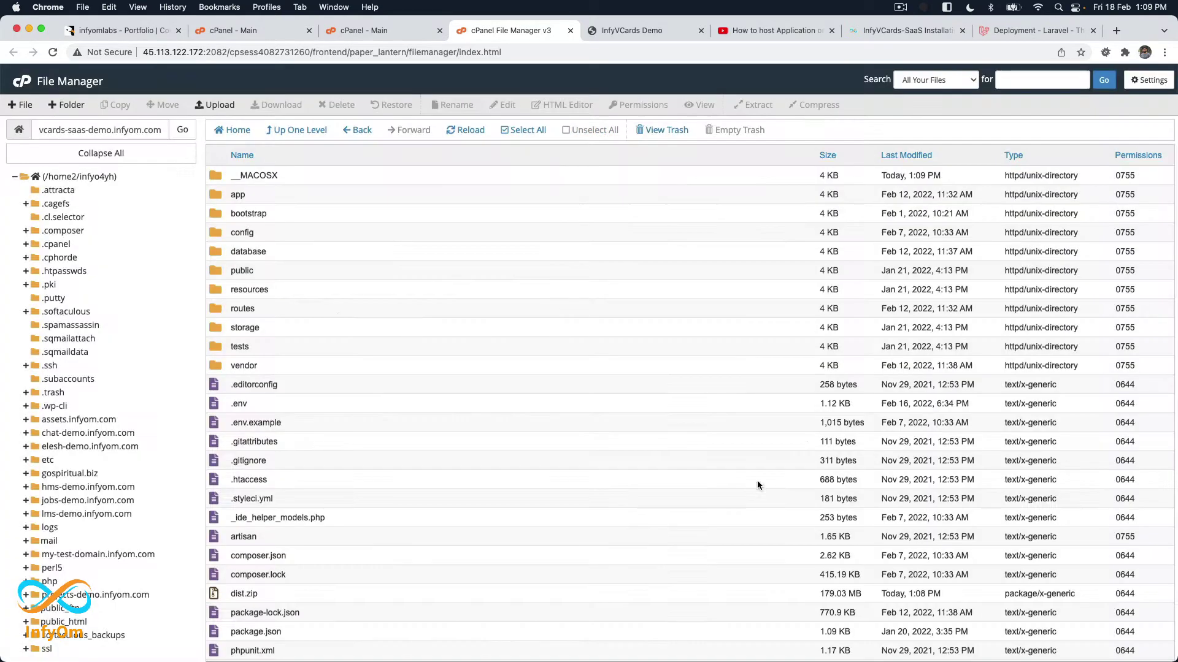
# Step: Permanently delete the __MACOSX folder, skipping the trash
pyautogui.click(311, 175)
pyautogui.rightClick(300, 175)
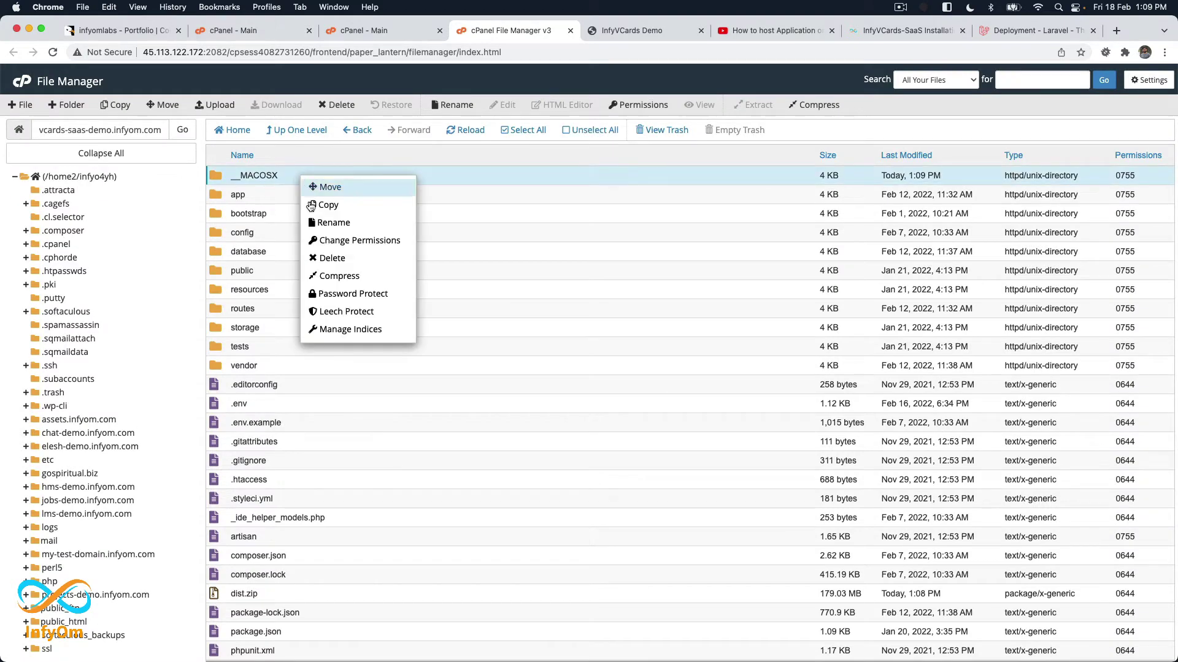
pyautogui.click(339, 264)
pyautogui.click(559, 369)
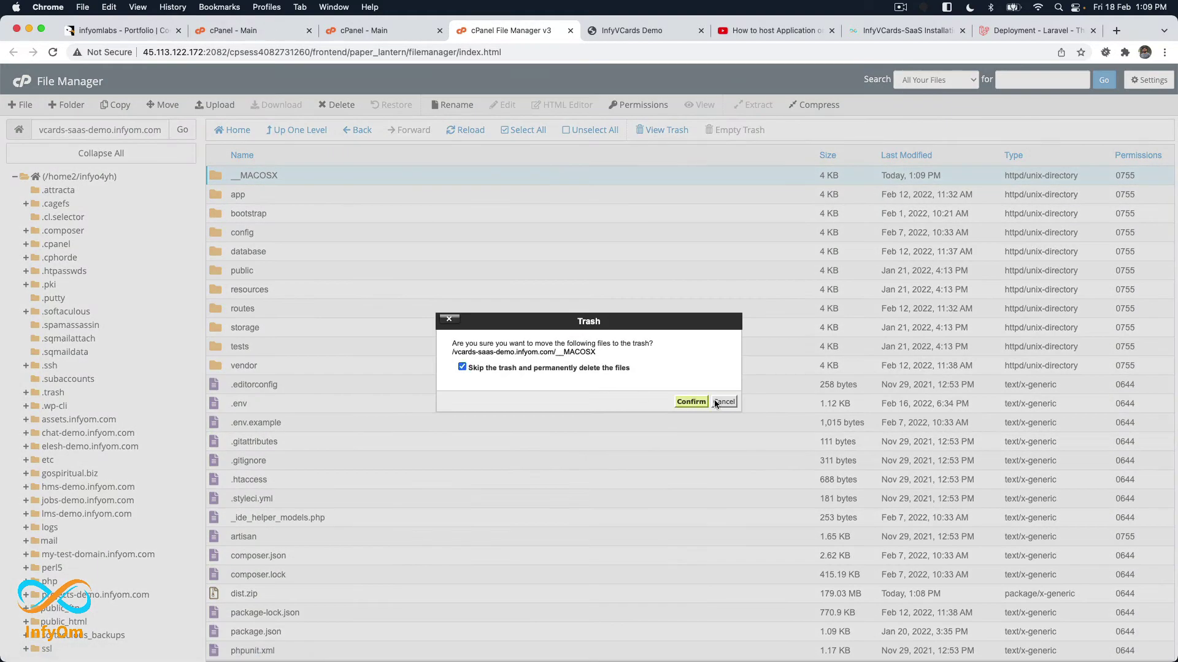
pyautogui.click(692, 402)
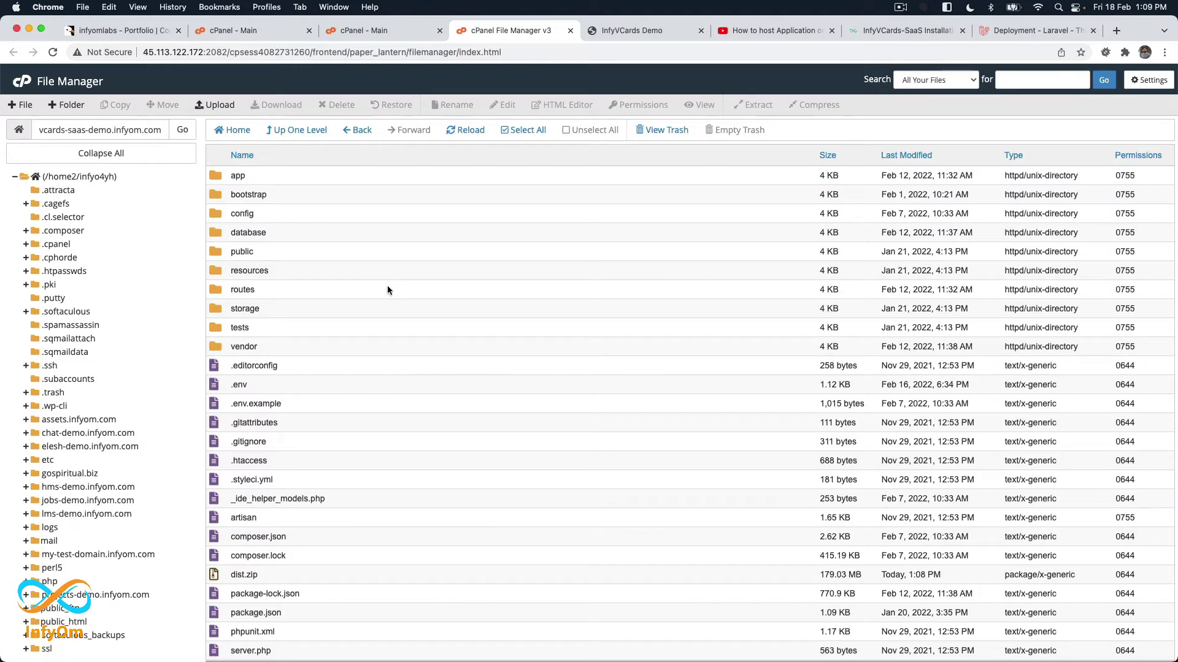
pyautogui.click(760, 31)
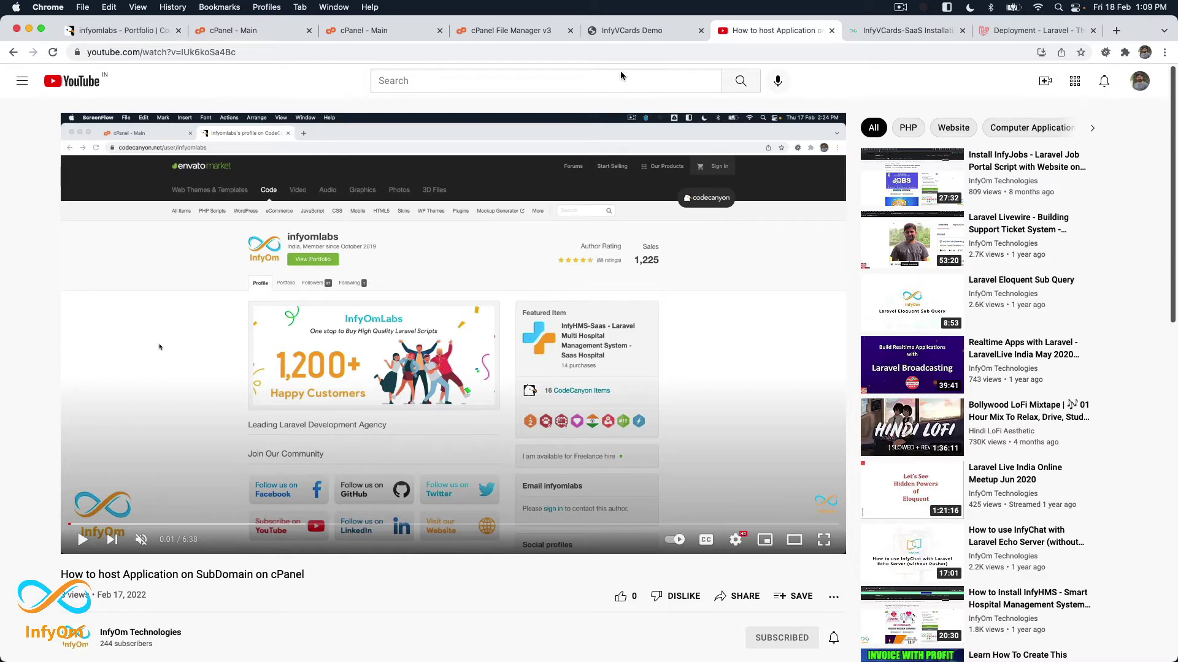
pyautogui.click(517, 32)
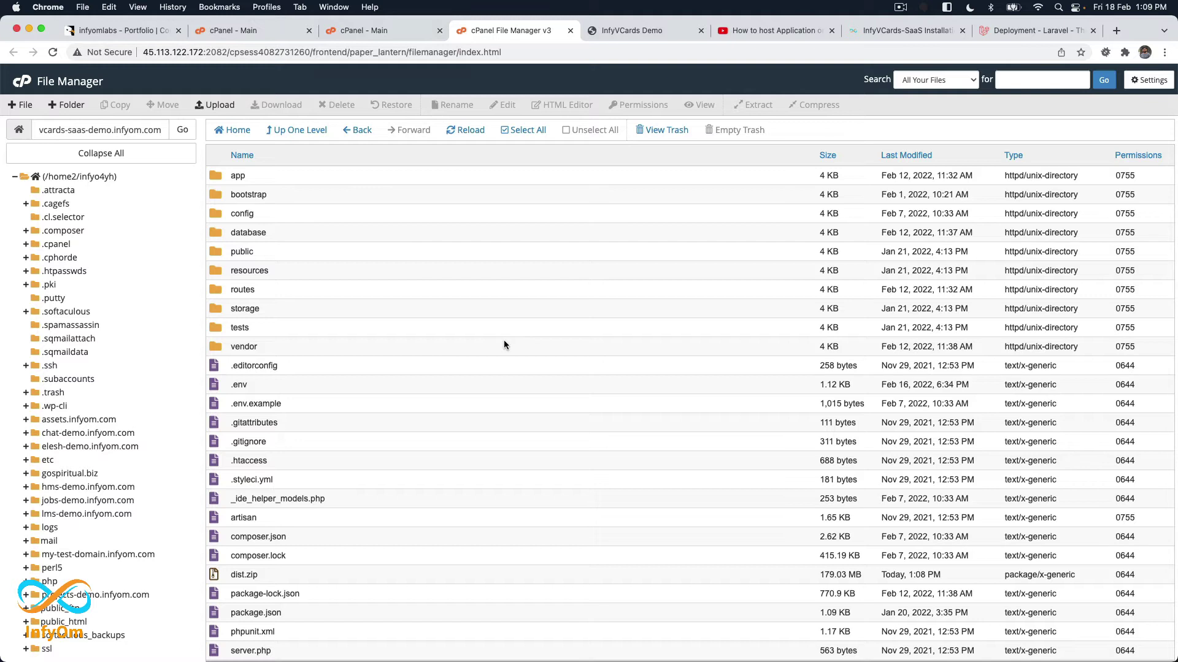
# Step: In MultiPHP Manager, select vcards-saas-demo.infyom.com and pick PHP 7.4 (ea-php74)
pyautogui.click(265, 33)
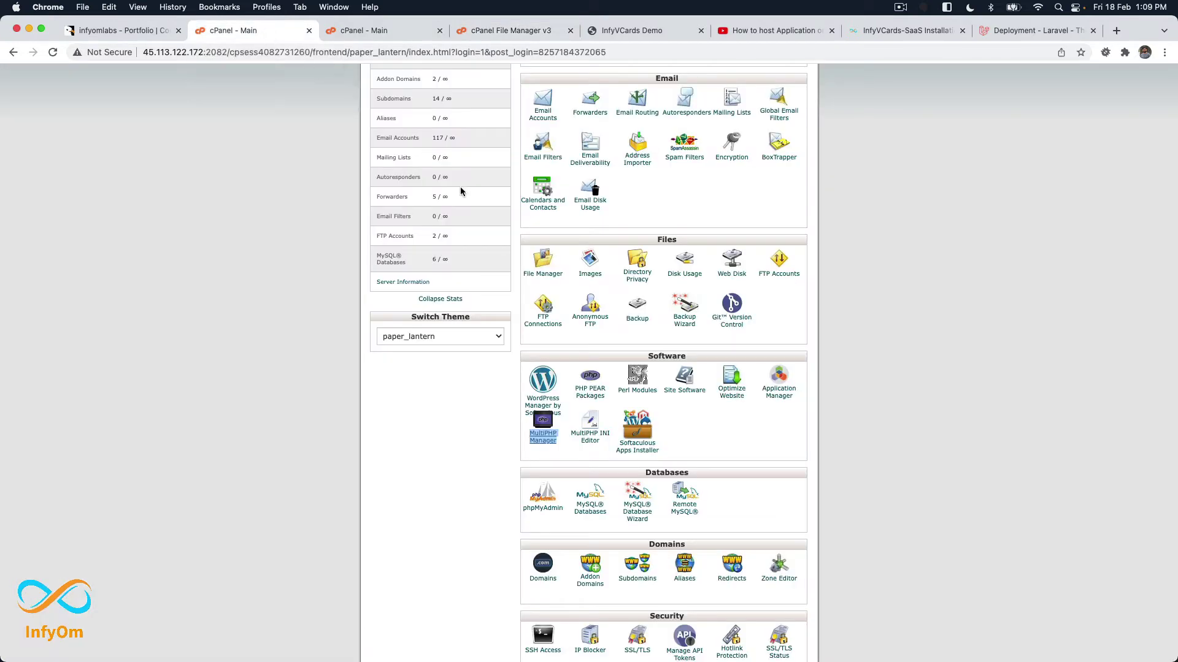
pyautogui.click(541, 436)
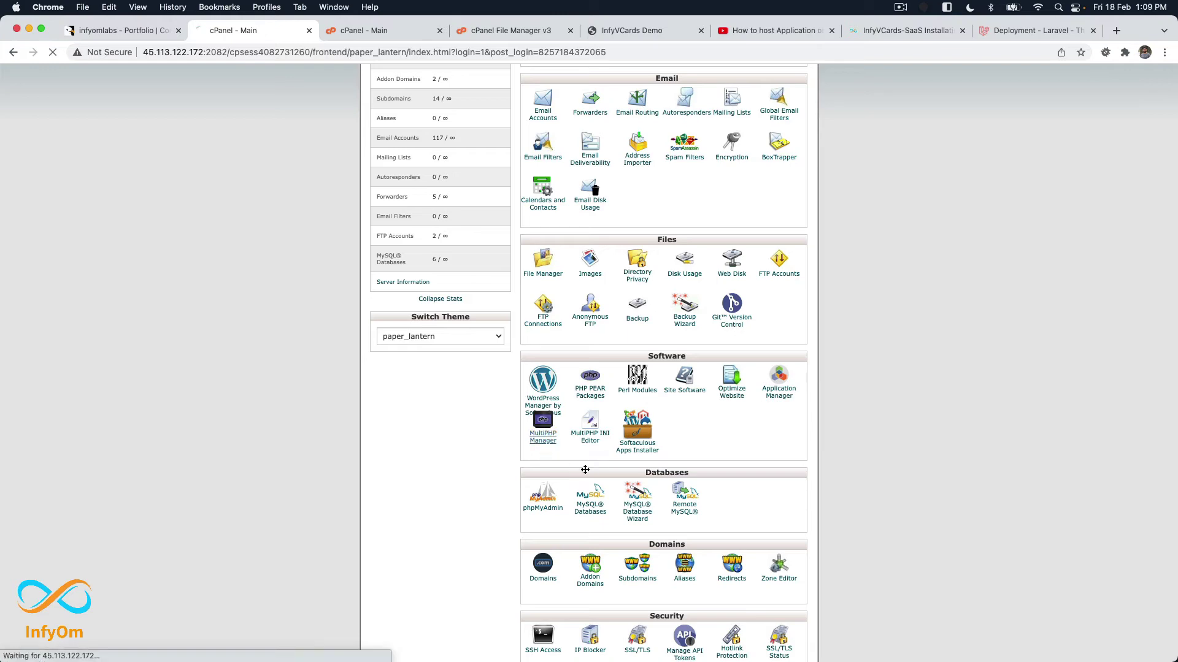
pyautogui.scroll(-3, 552, 491)
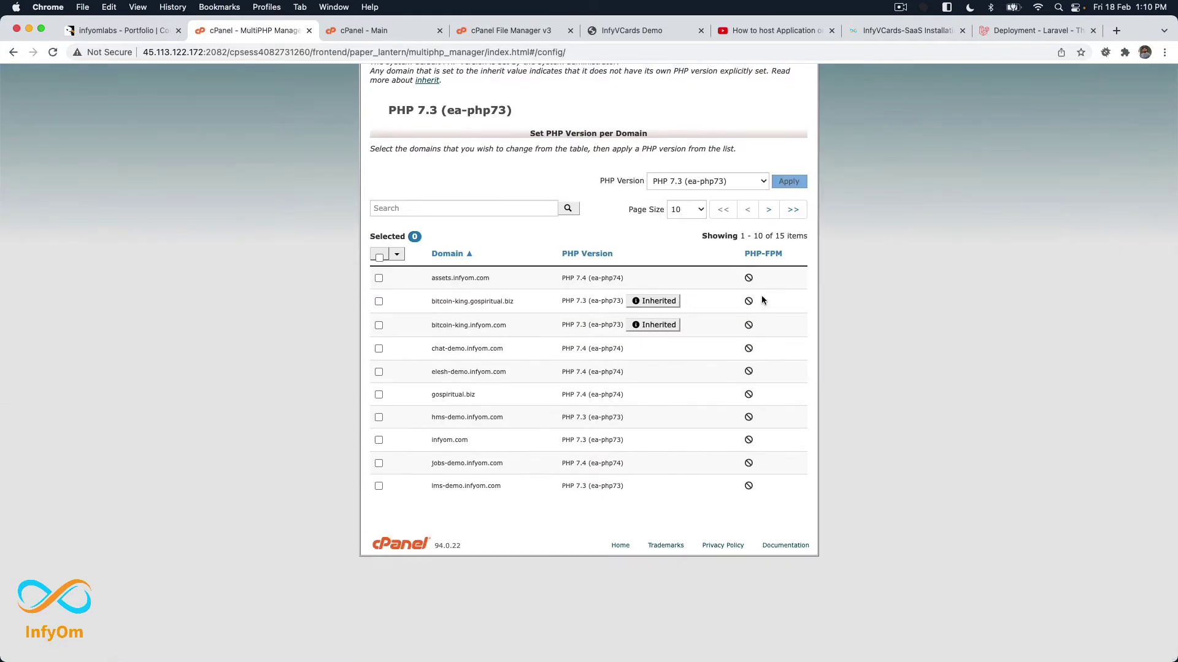
pyautogui.click(769, 206)
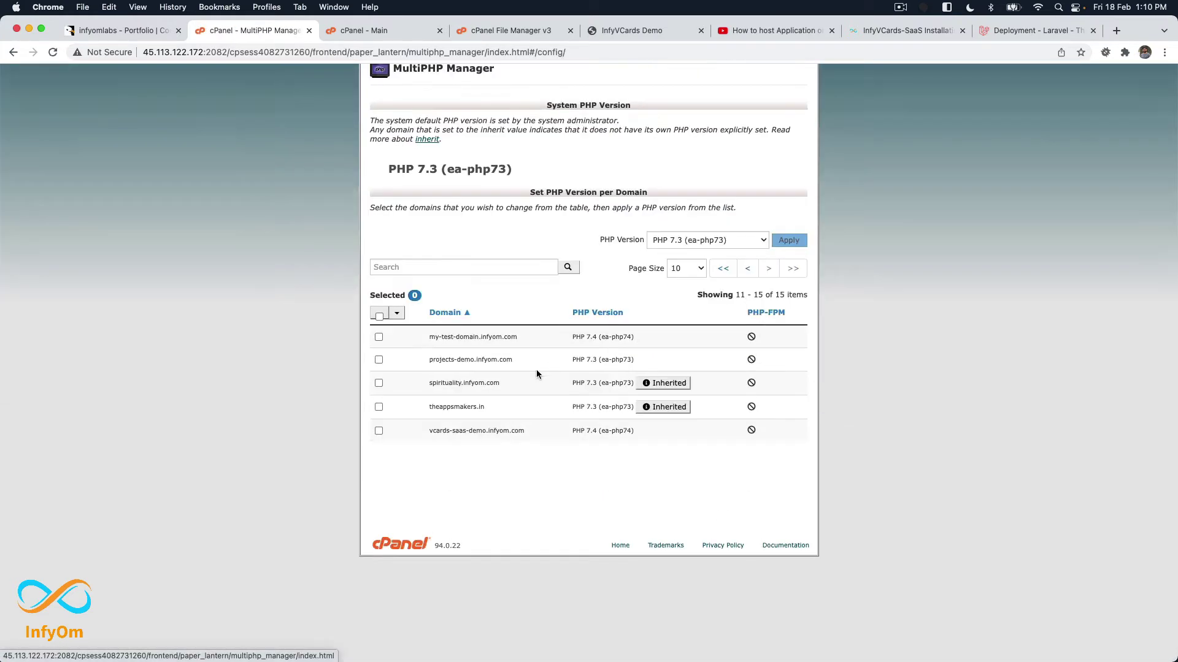
pyautogui.click(378, 431)
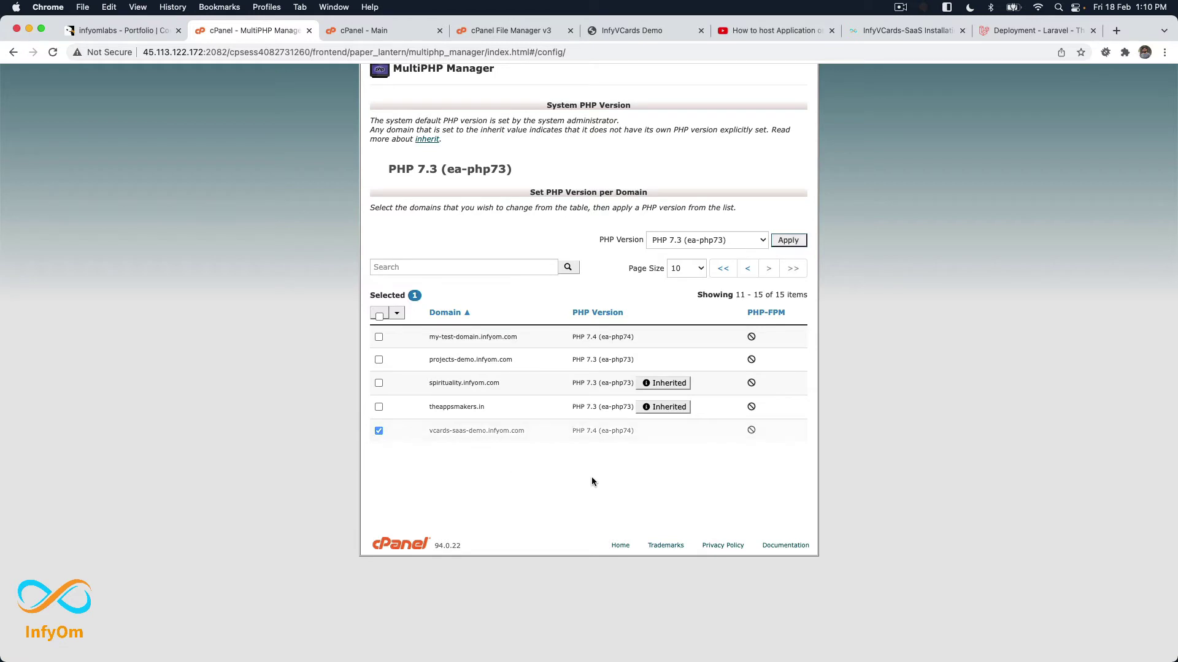
pyautogui.click(721, 243)
pyautogui.click(715, 256)
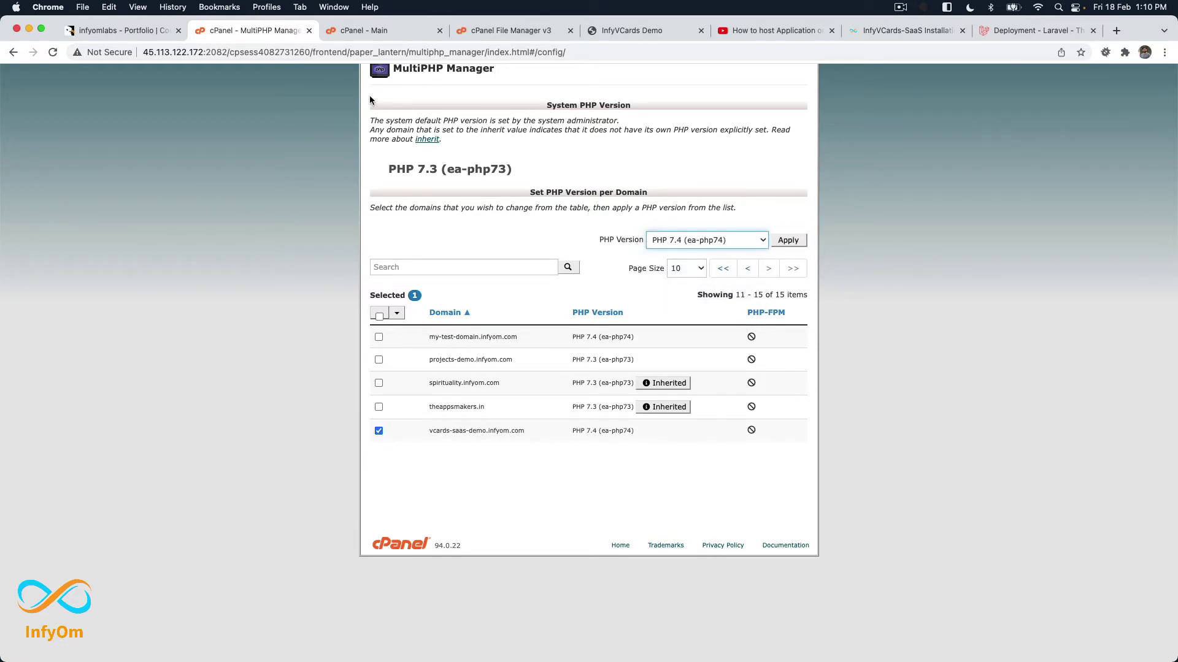
# Step: View the current .htaccess file in File Manager and review its rewrite rules
pyautogui.click(397, 30)
pyautogui.click(477, 31)
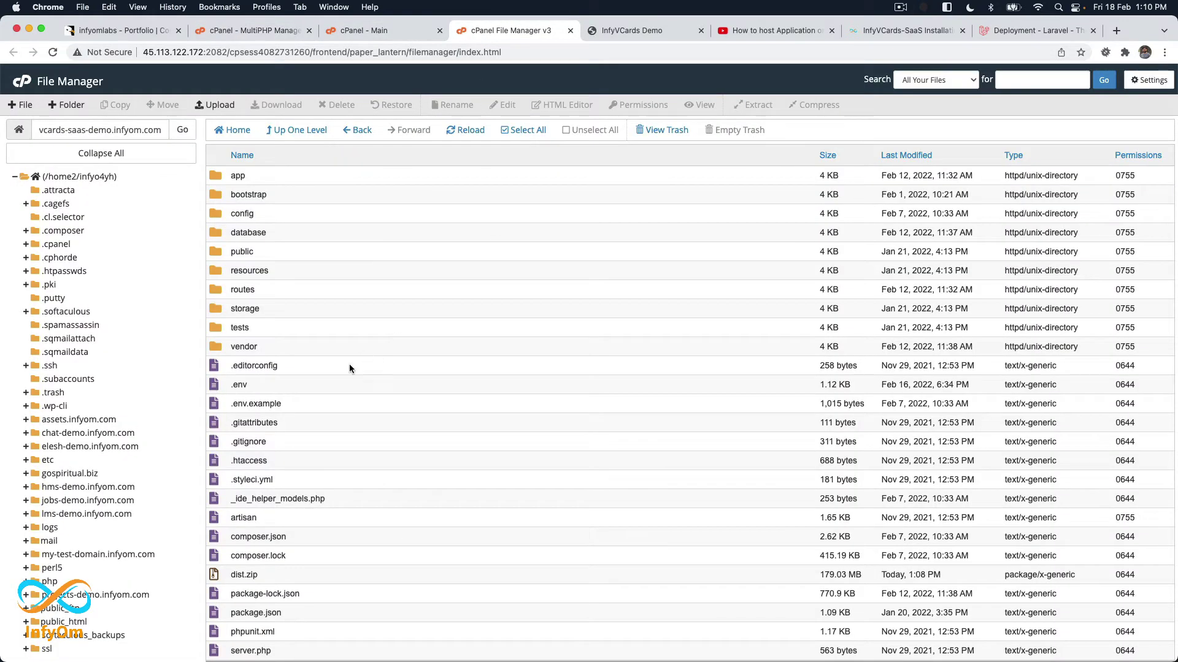
pyautogui.scroll(-2, 349, 368)
pyautogui.click(271, 425)
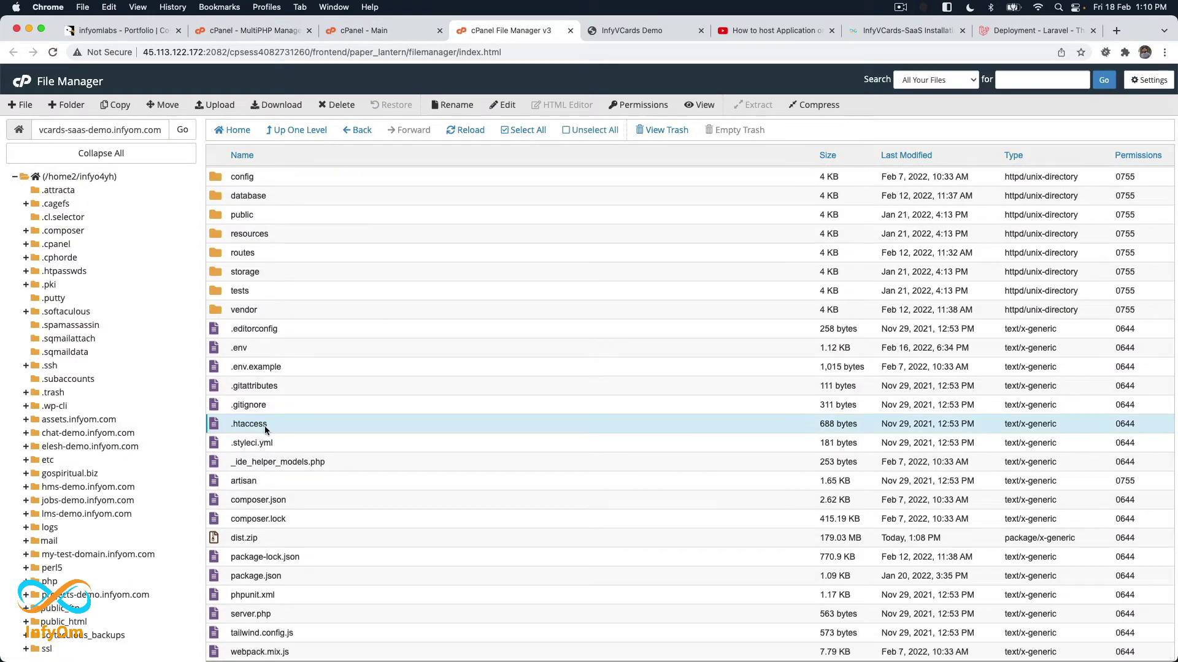
pyautogui.rightClick(298, 427)
pyautogui.click(336, 454)
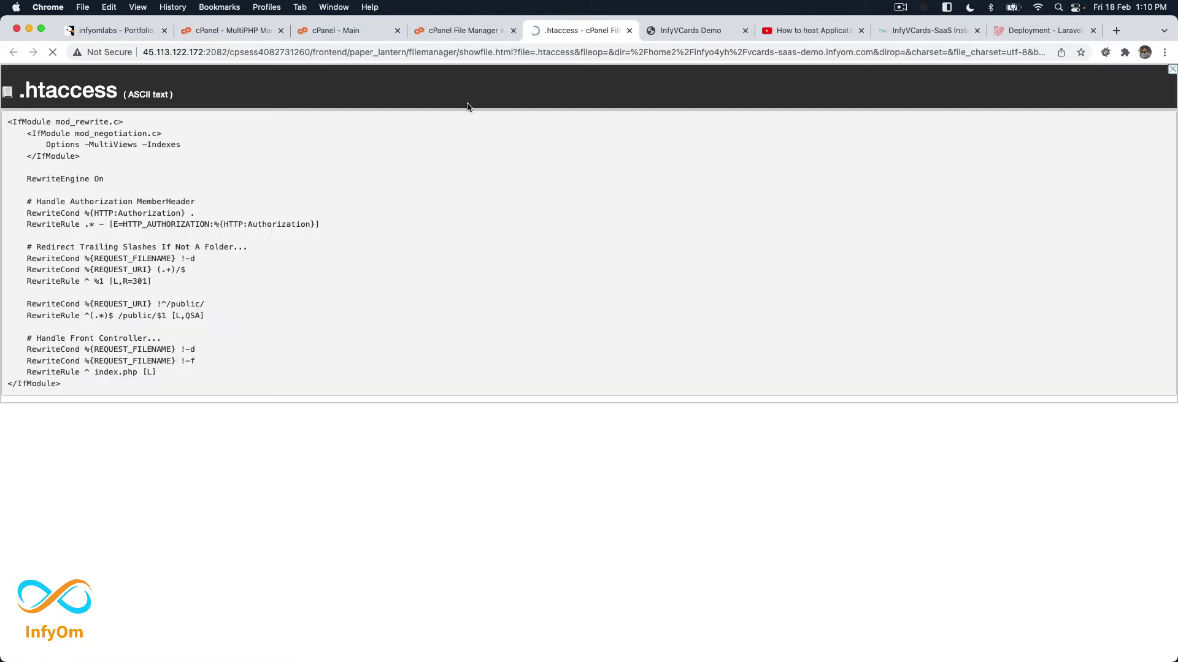
pyautogui.moveTo(78, 384); pyautogui.dragTo(7, 120)
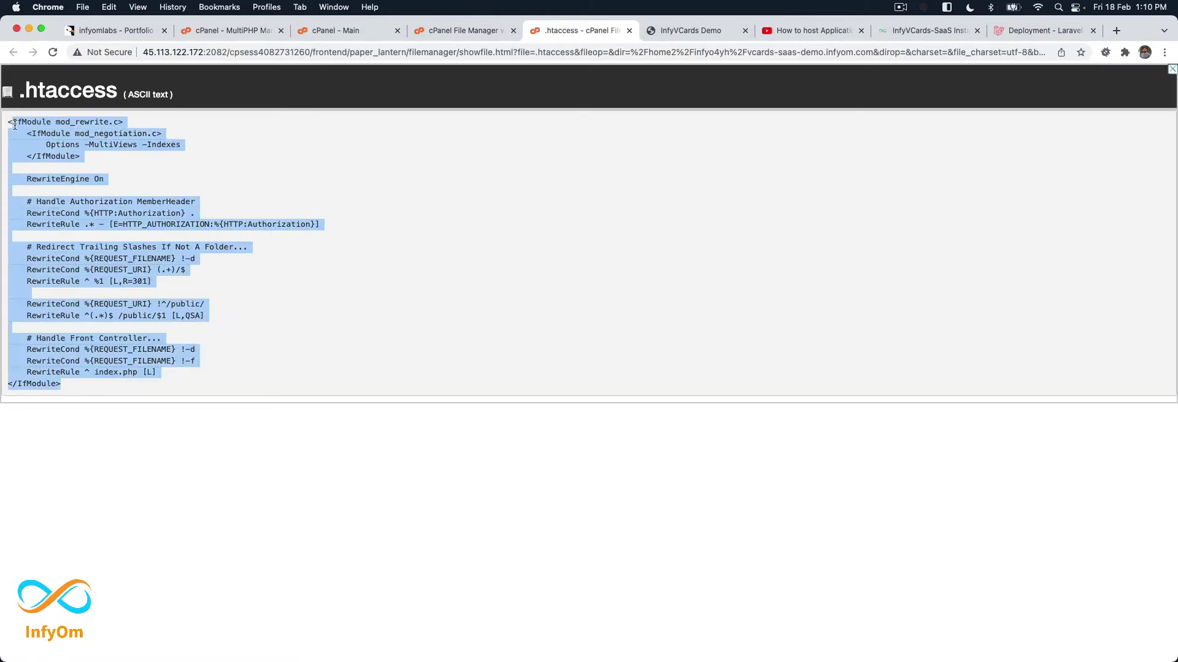
pyautogui.click(93, 357)
pyautogui.moveTo(68, 385); pyautogui.dragTo(2, 386)
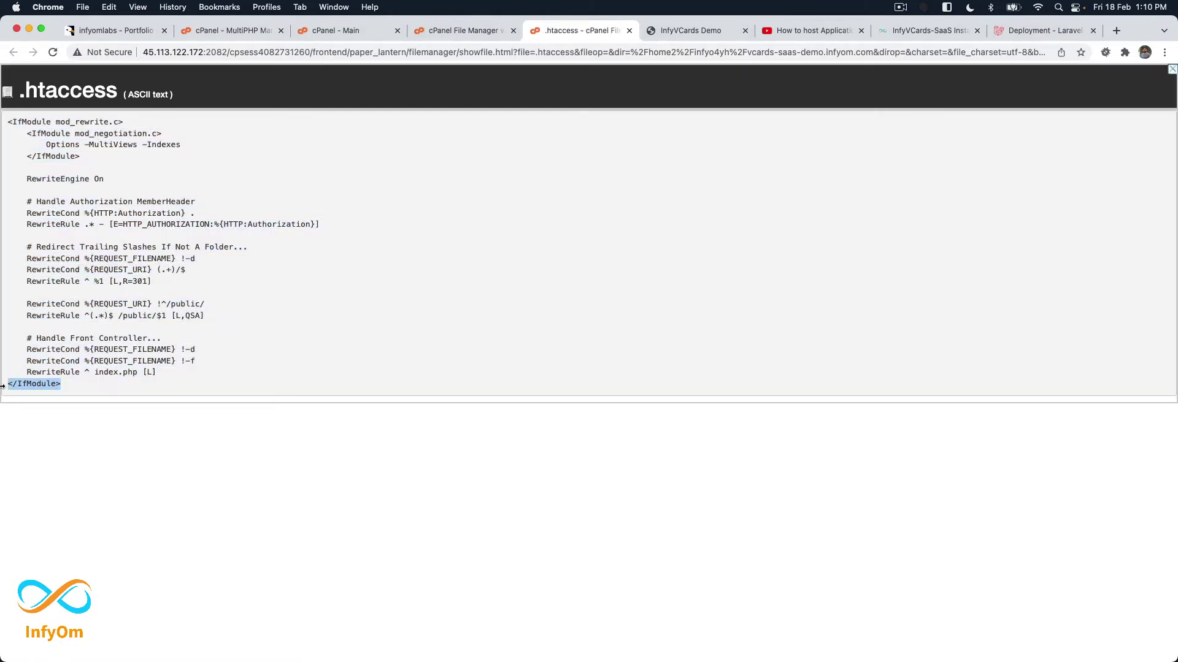
# Step: Apply PHP 7.4 (ea-php74) to vcards-saas-demo.infyom.com and close the outdated .htaccess view
pyautogui.click(470, 32)
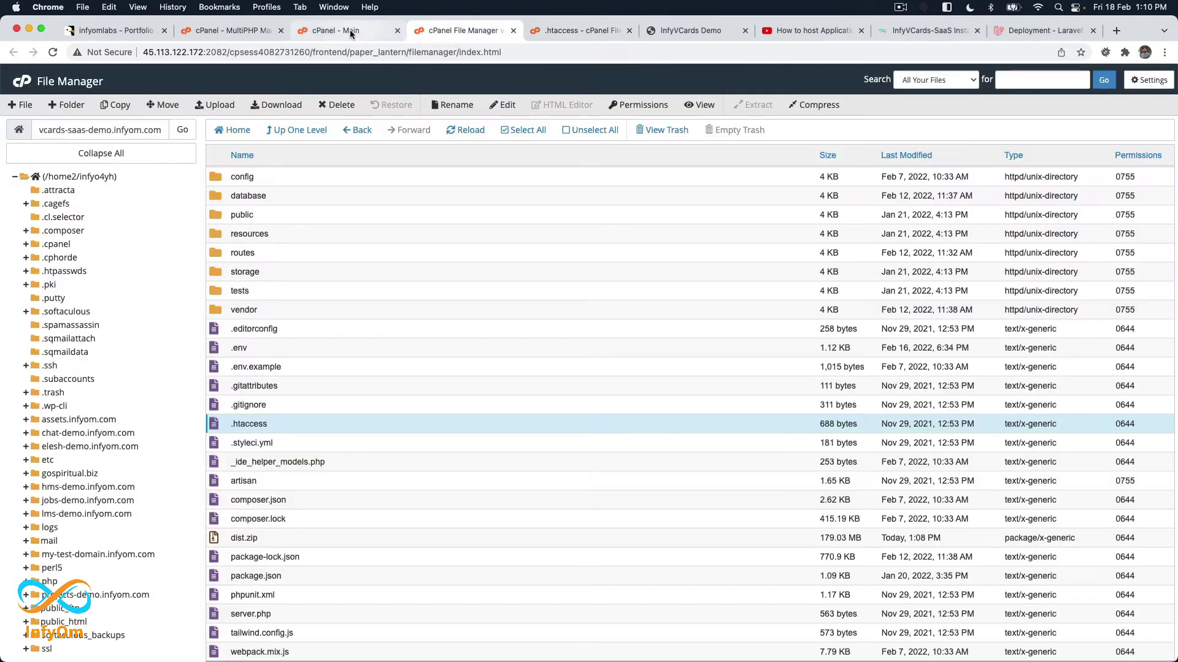
pyautogui.click(347, 32)
pyautogui.click(232, 30)
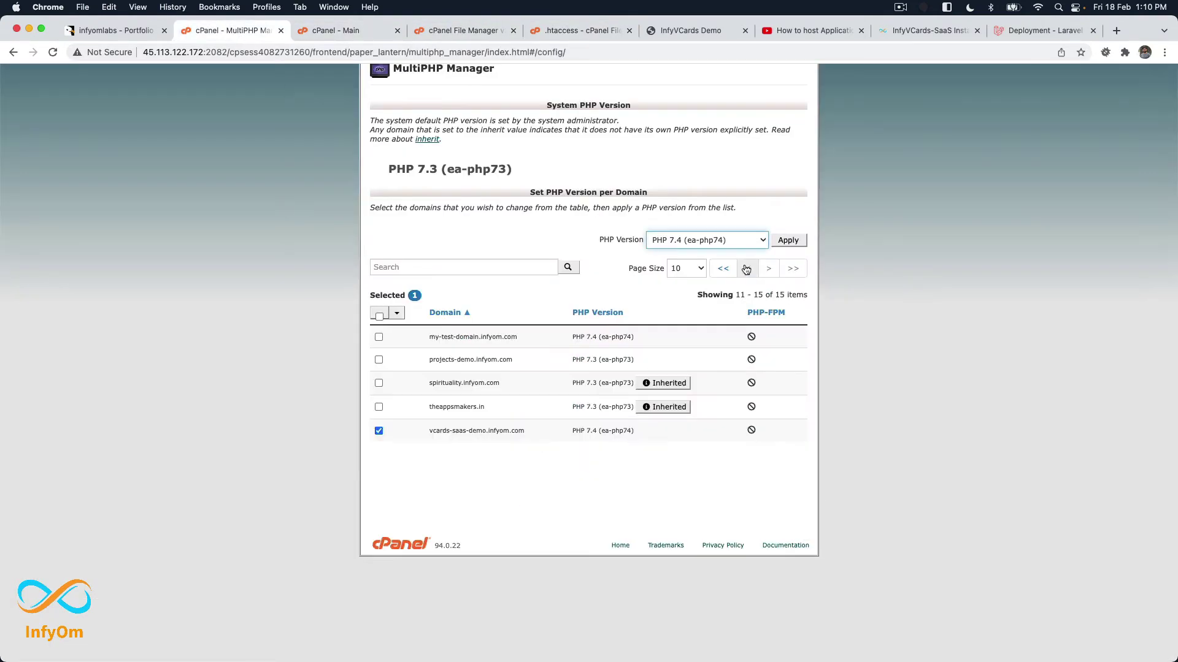
pyautogui.click(788, 241)
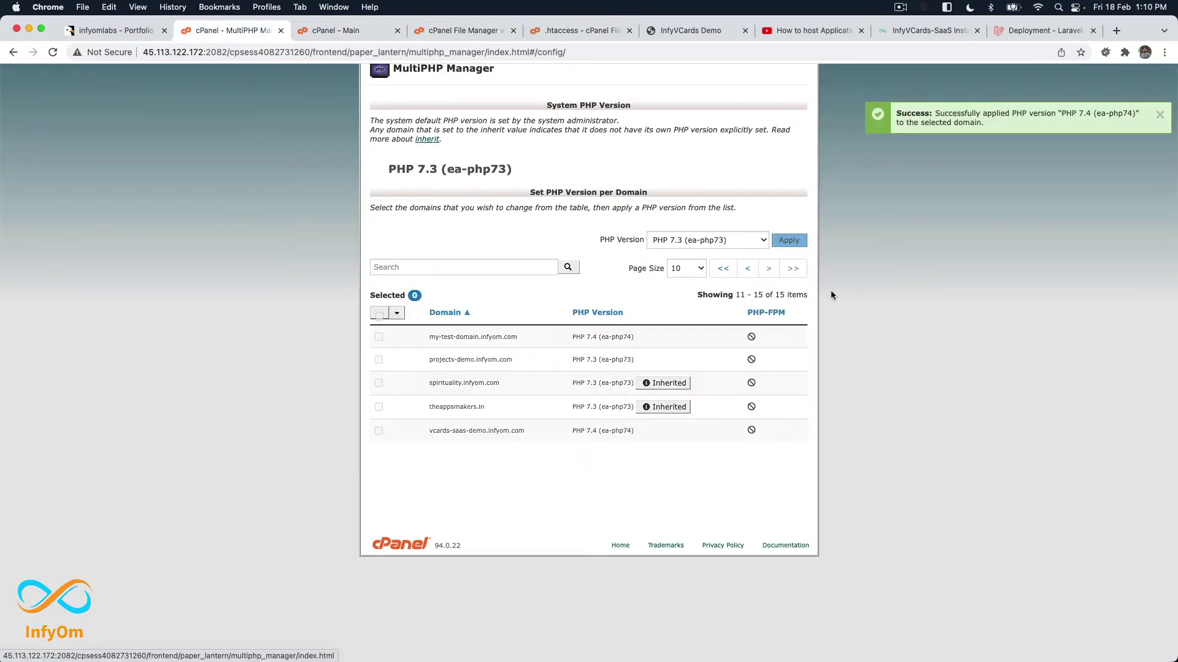
pyautogui.click(603, 31)
pyautogui.click(629, 32)
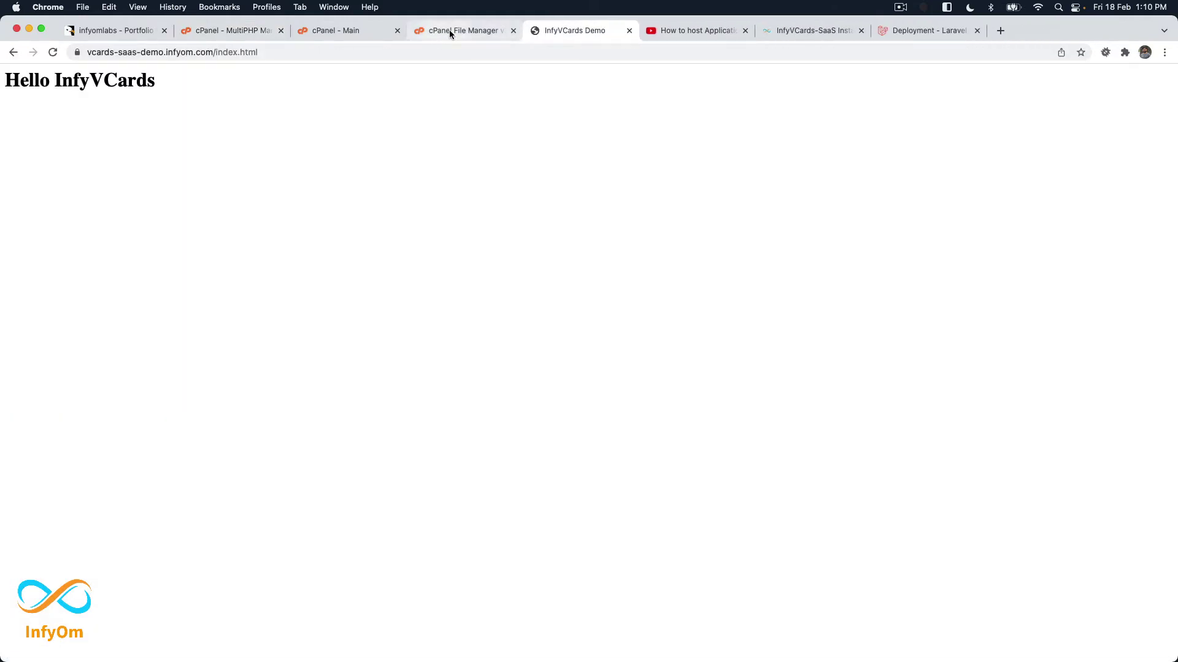
# Step: View the updated .htaccess and check its new ea-php74 AddHandler block for .php and .php7
pyautogui.click(449, 30)
pyautogui.rightClick(272, 424)
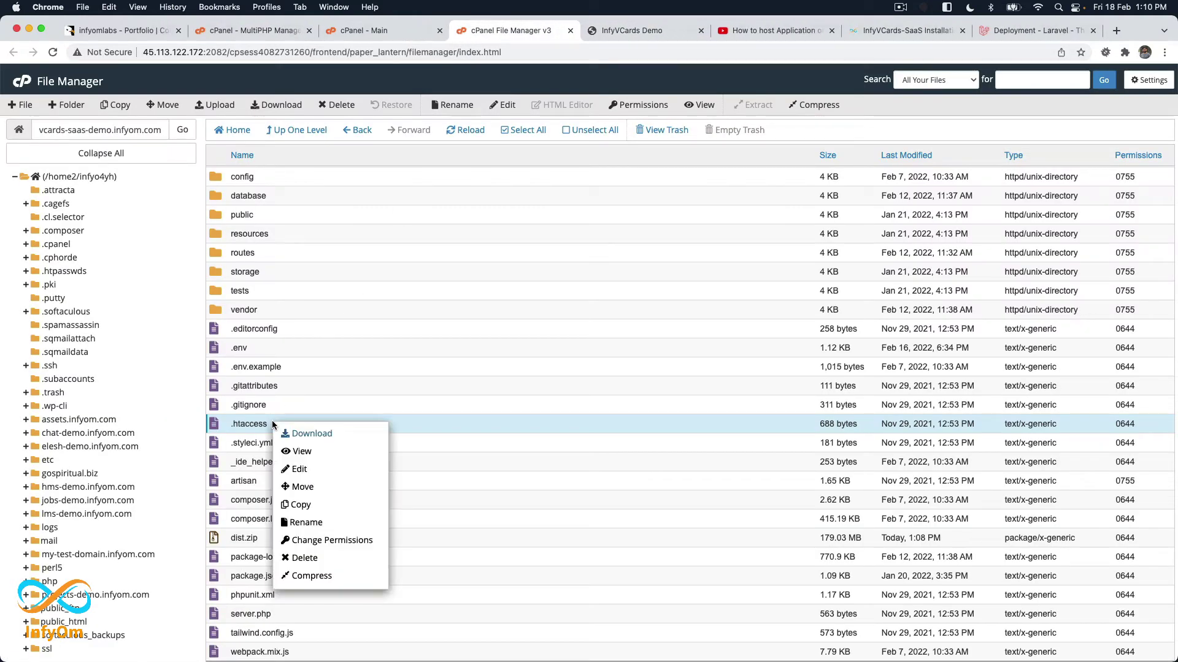
pyautogui.click(300, 451)
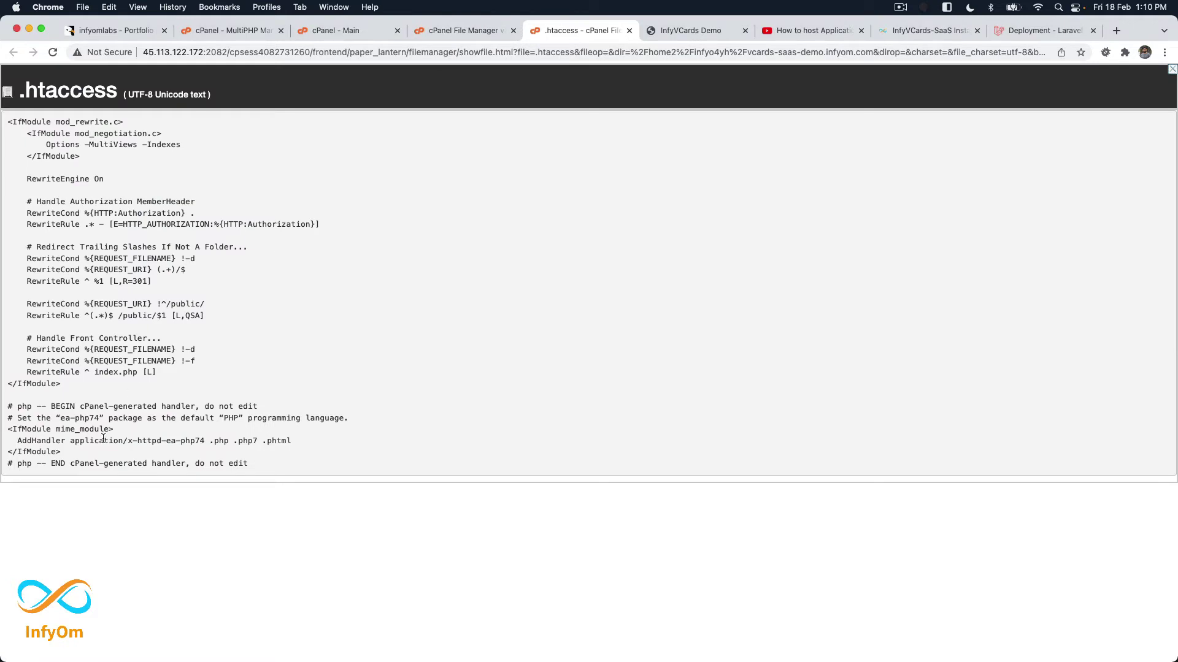
pyautogui.moveTo(78, 456); pyautogui.dragTo(2, 433)
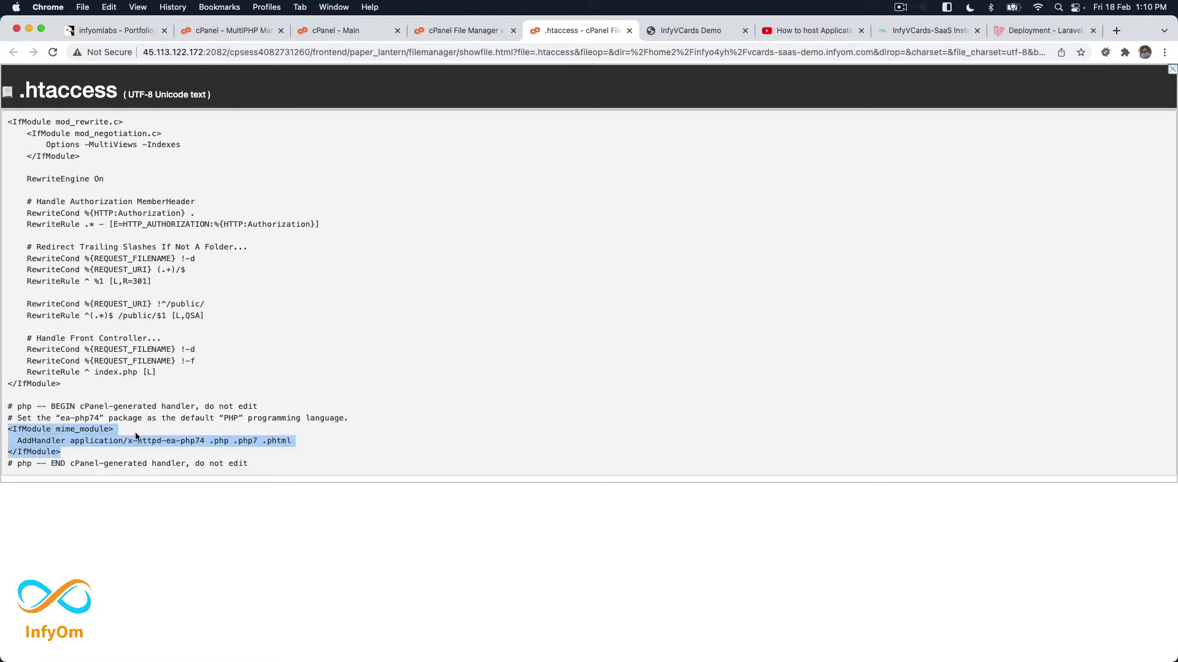
pyautogui.click(84, 453)
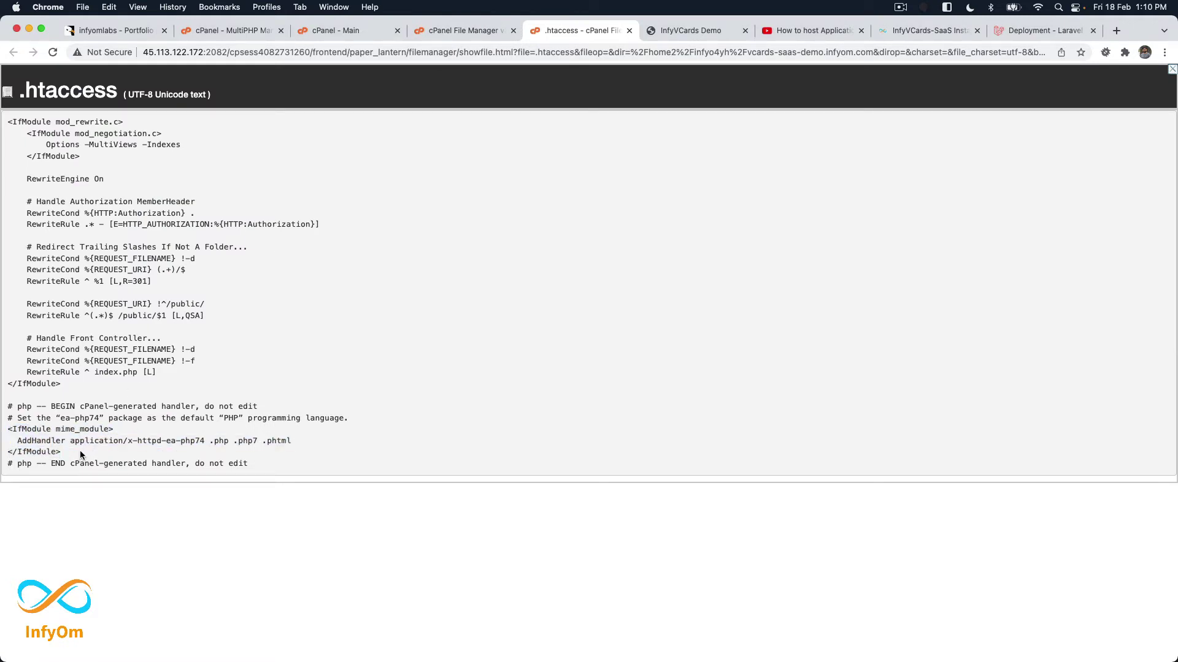
pyautogui.moveTo(81, 454); pyautogui.dragTo(6, 433)
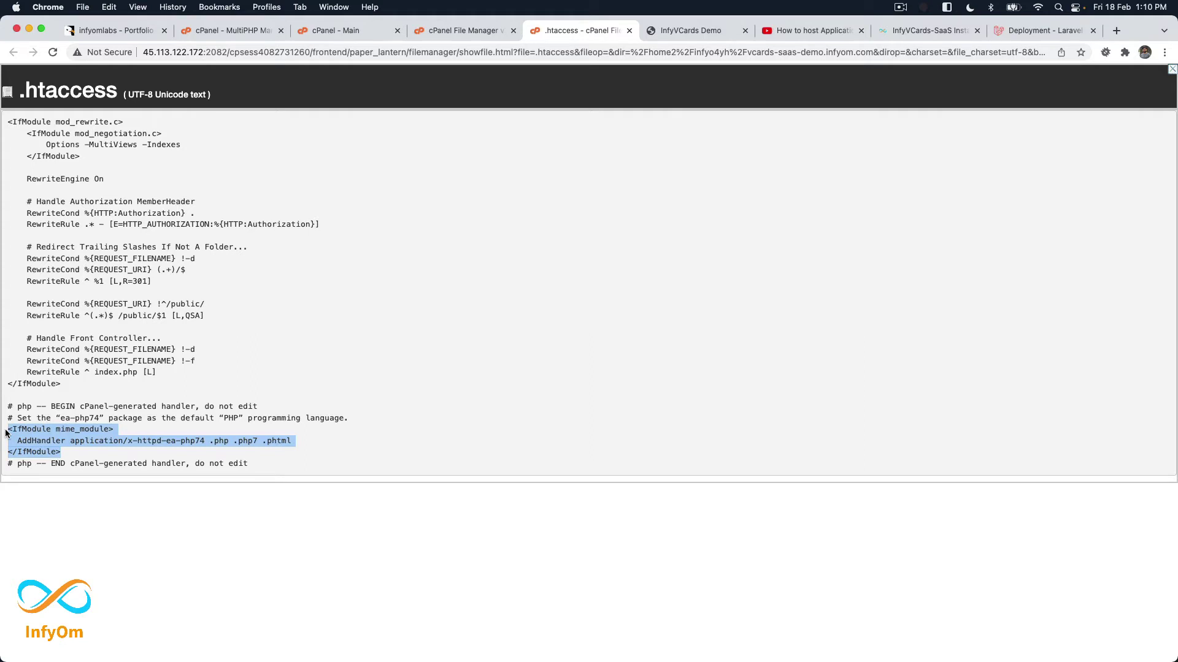
pyautogui.click(97, 447)
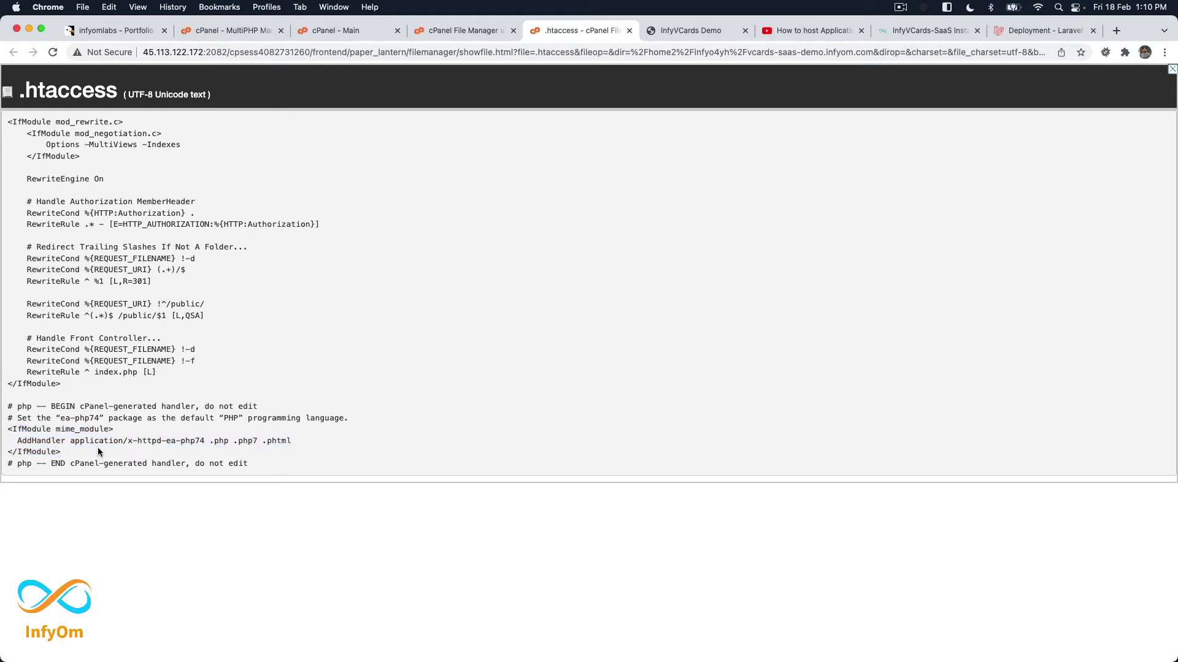
pyautogui.moveTo(210, 442); pyautogui.dragTo(255, 441)
pyautogui.click(236, 437)
pyautogui.click(450, 29)
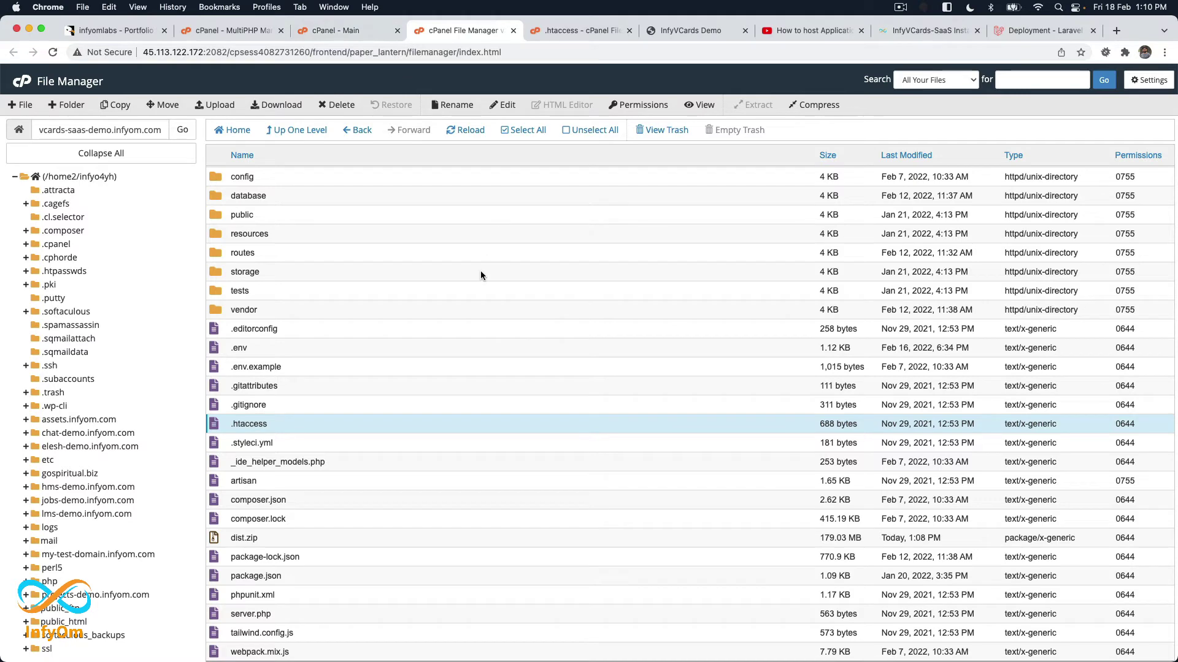
pyautogui.click(904, 38)
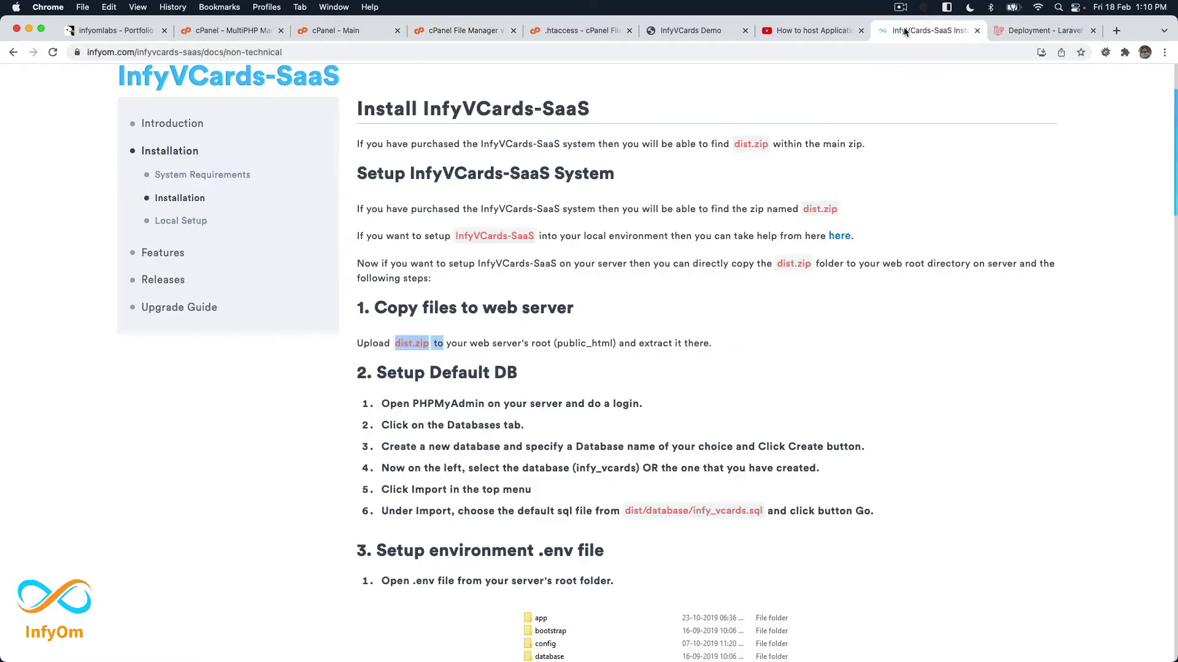
# Step: Read the install docs' '2. Setup Default DB' section, then return to the cPanel home page
pyautogui.scroll(-5, 567, 310)
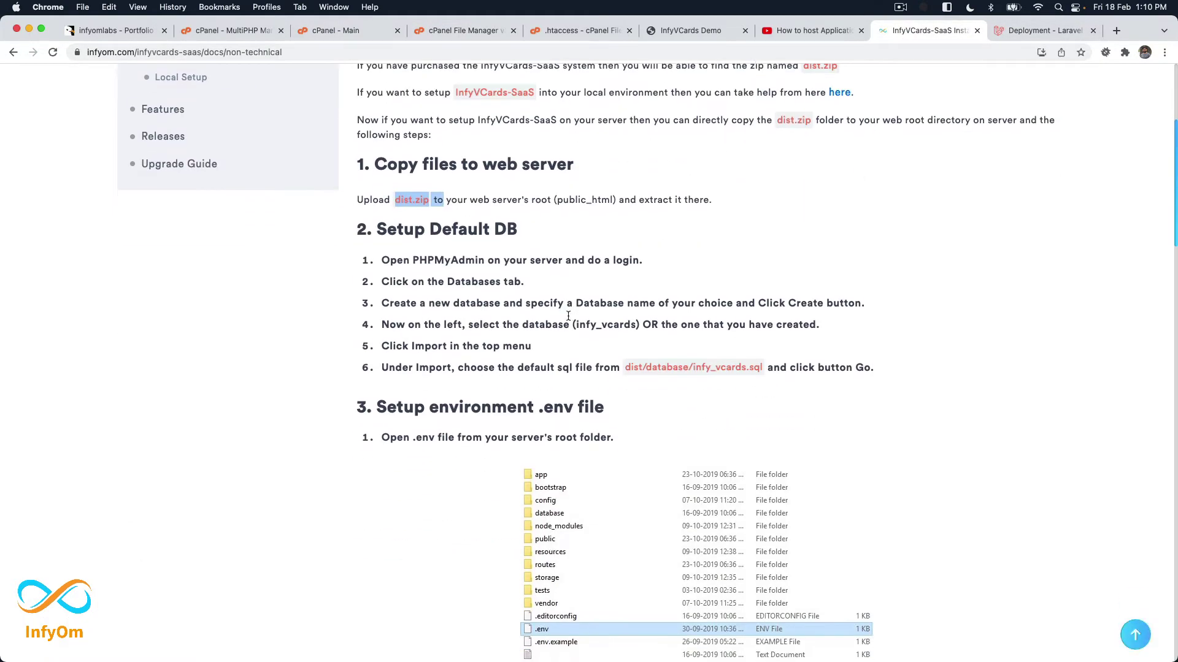
pyautogui.moveTo(377, 233); pyautogui.dragTo(538, 230)
pyautogui.click(537, 229)
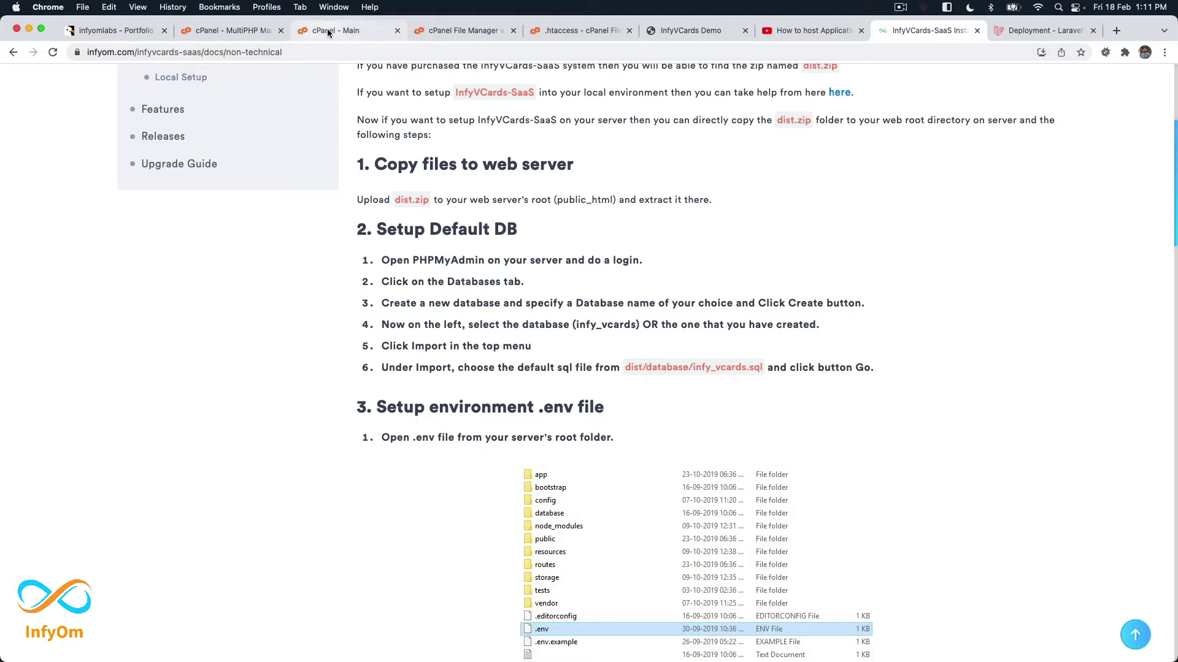
pyautogui.click(393, 33)
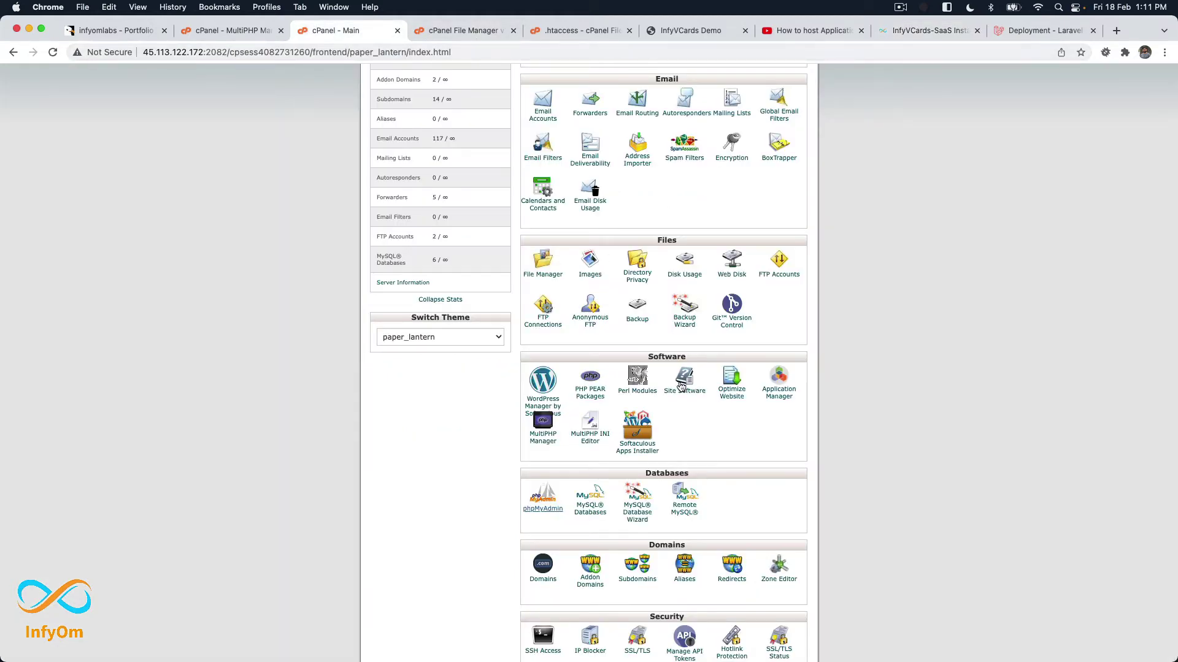
# Step: Create a new MySQL database named vcards_demo
pyautogui.scroll(-2, 615, 465)
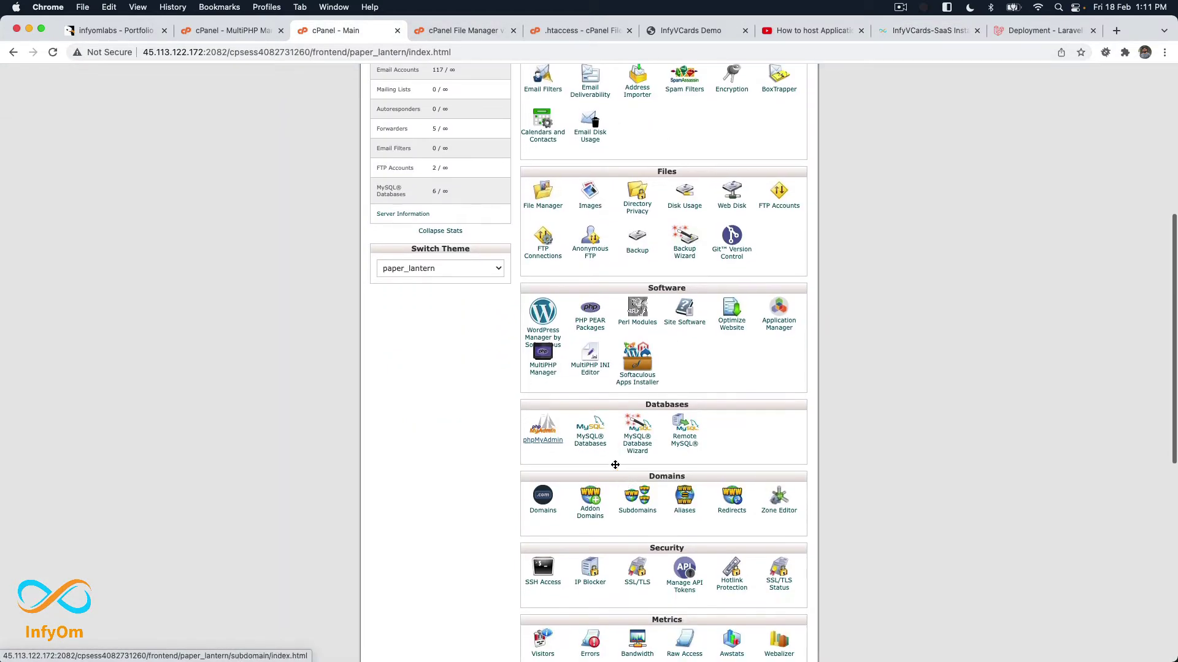
pyautogui.click(591, 441)
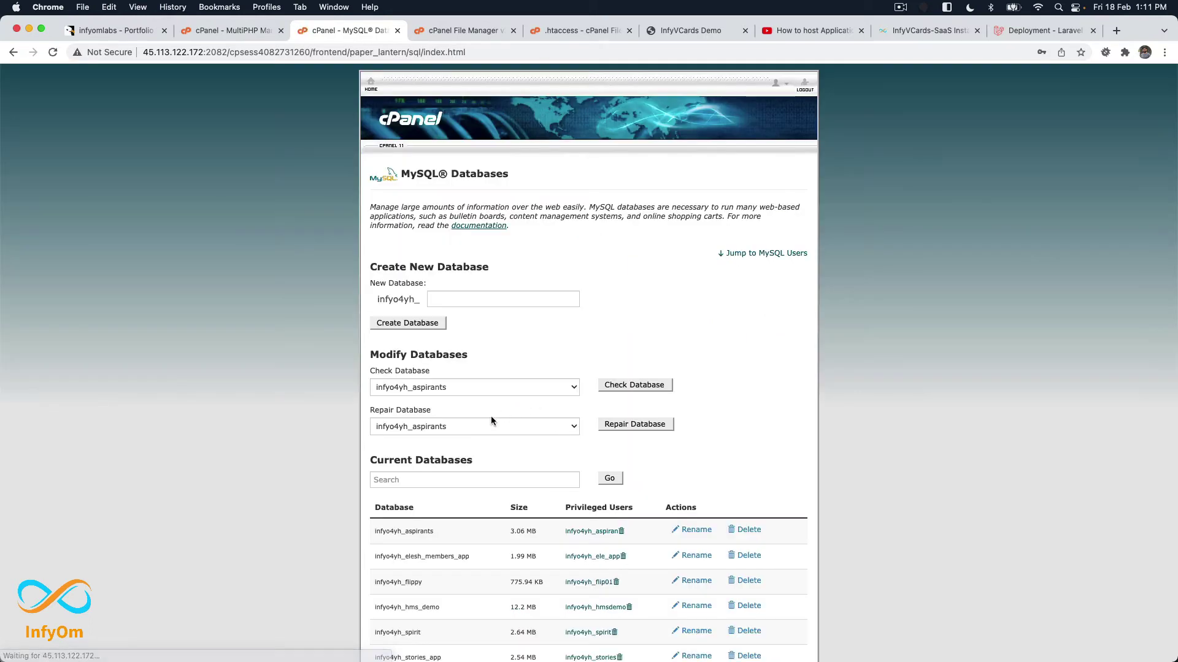
pyautogui.scroll(-4, 488, 417)
pyautogui.click(494, 133)
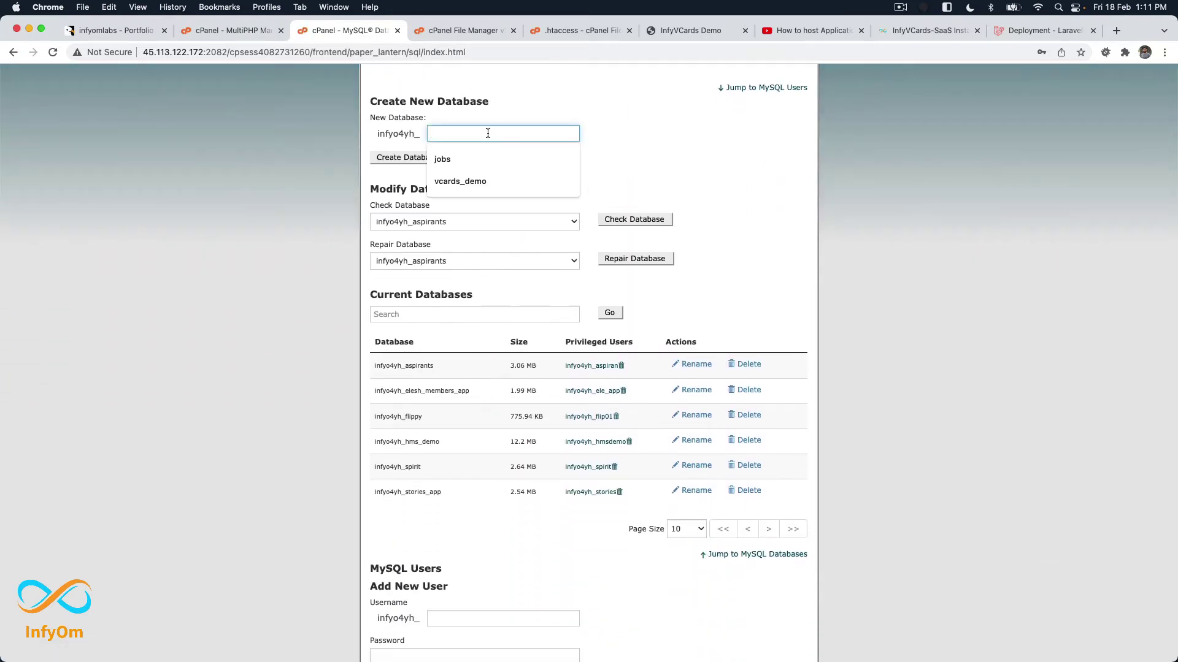
pyautogui.click(473, 179)
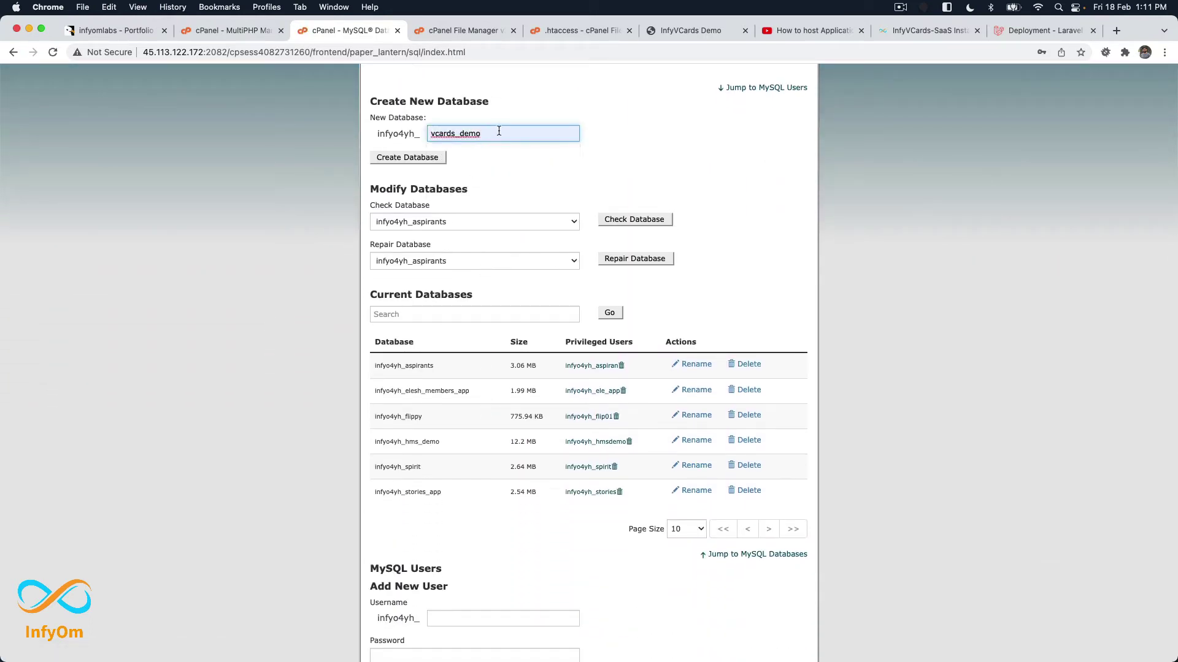
pyautogui.click(431, 159)
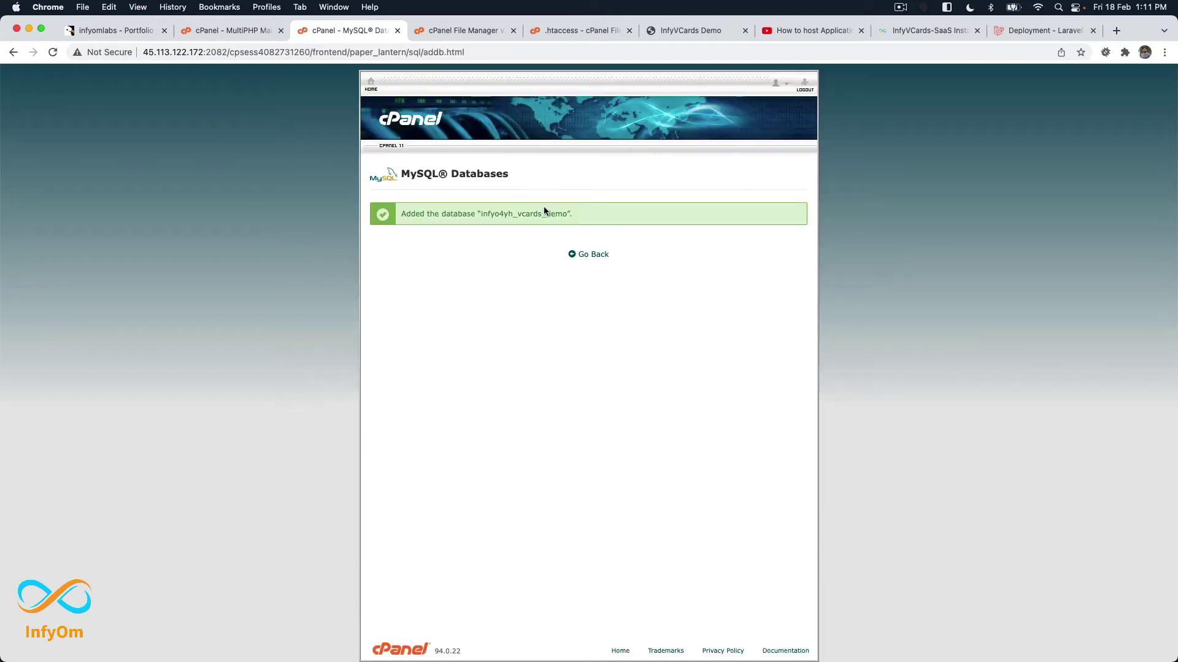
# Step: Copy the full database name infyo4yh_vcards_demo into a new TextMate note
pyautogui.doubleClick(524, 214)
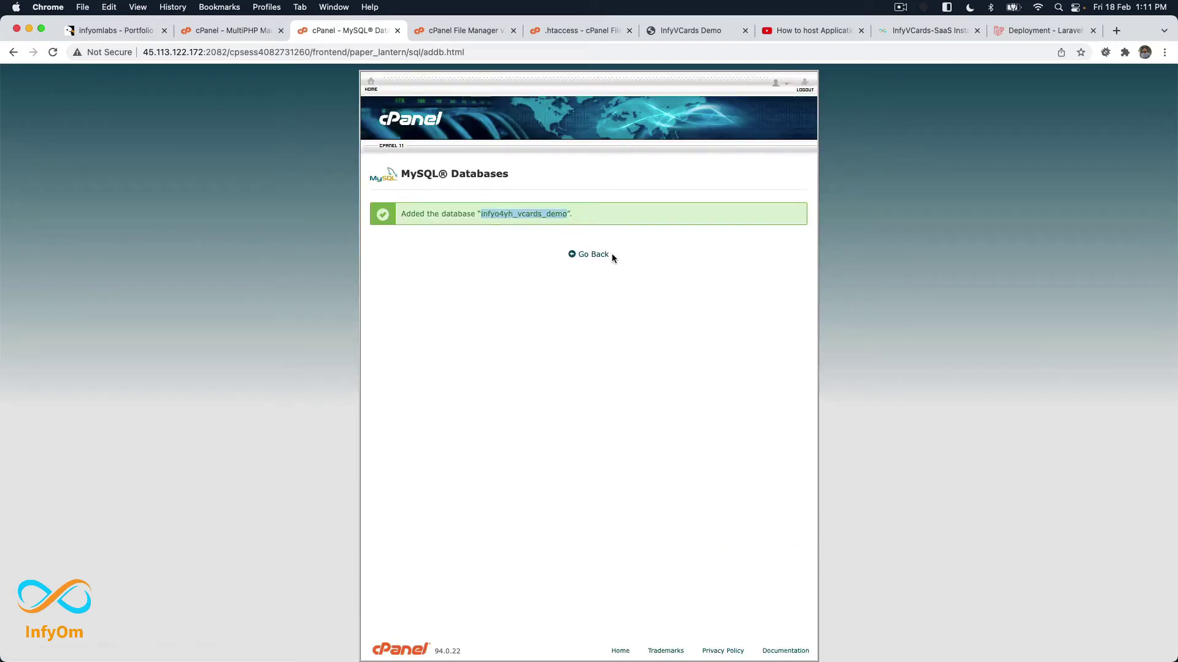
pyautogui.click(593, 254)
pyautogui.scroll(-8, 549, 413)
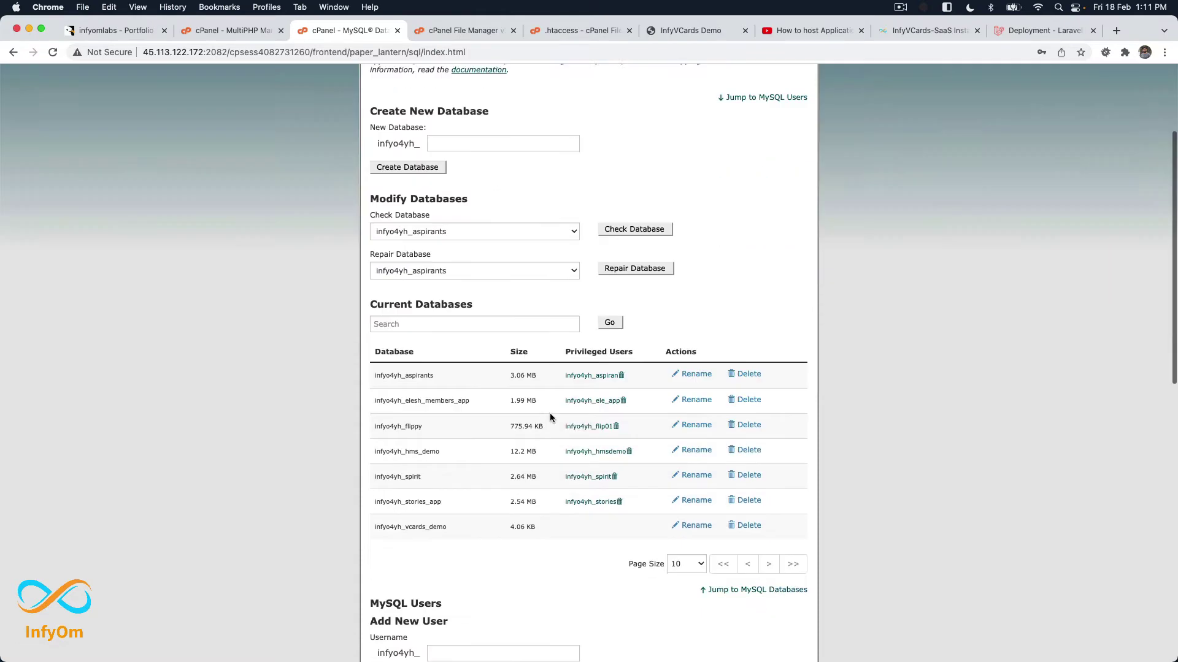
pyautogui.doubleClick(417, 400)
pyautogui.press('super+c')
pyautogui.press('super+Tab')
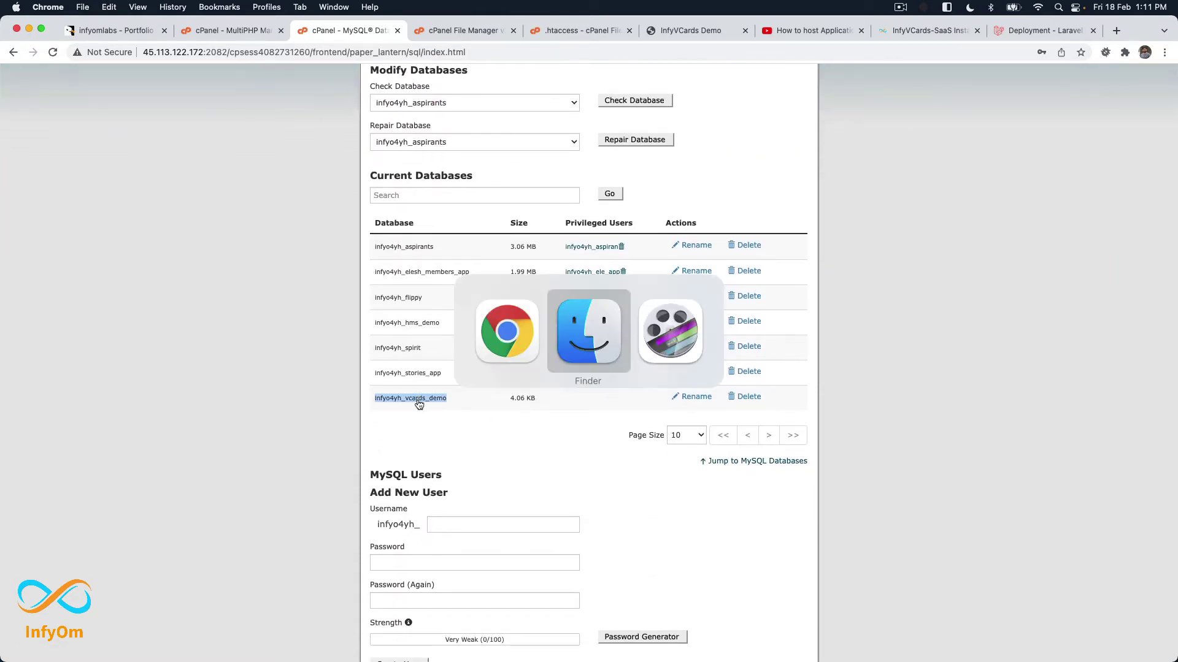
pyautogui.press('super+space')
pyautogui.write('text')
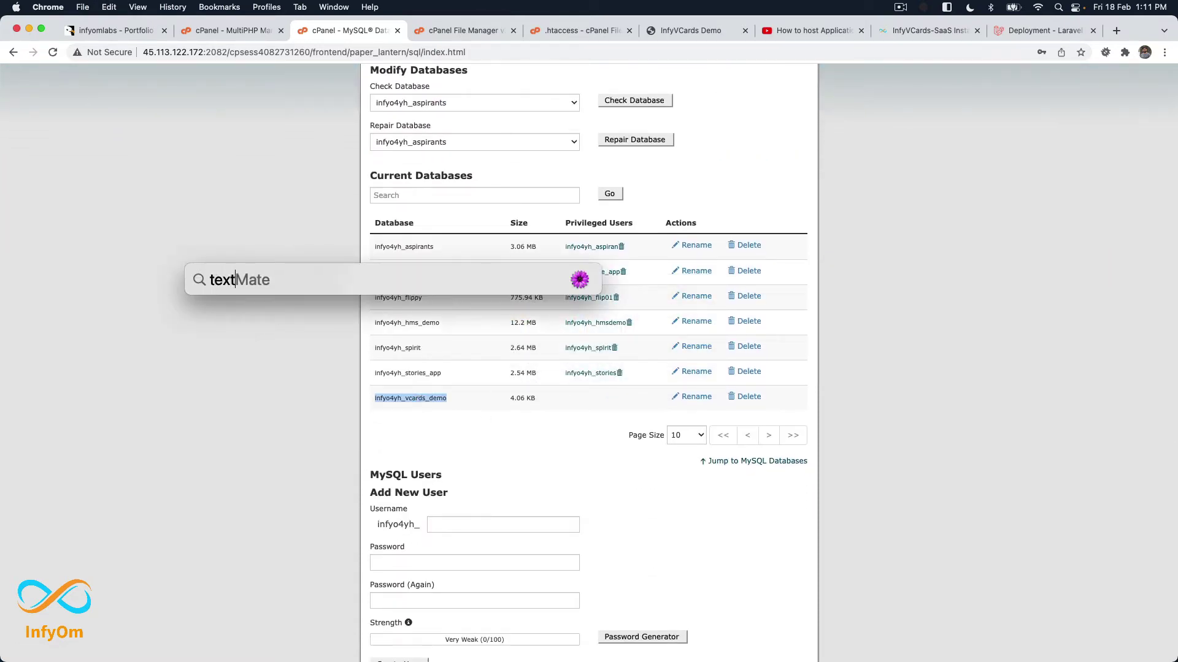
pyautogui.press('Return')
pyautogui.press('super+v')
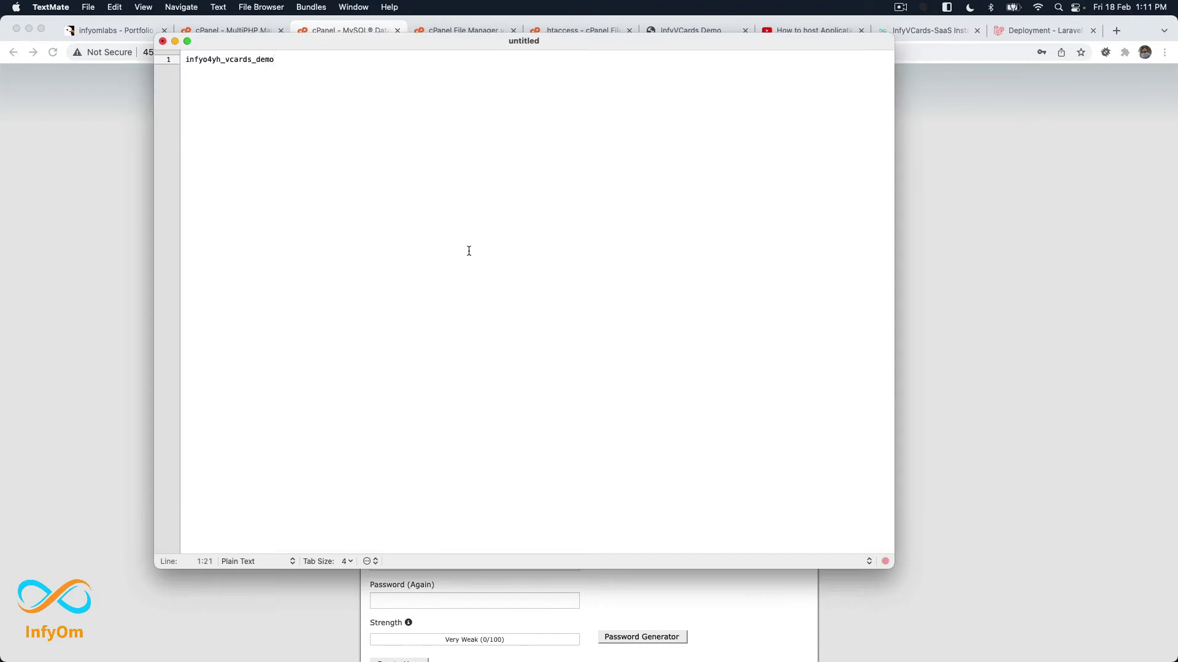
pyautogui.press('Return')
pyautogui.press('Return')
pyautogui.click(87, 264)
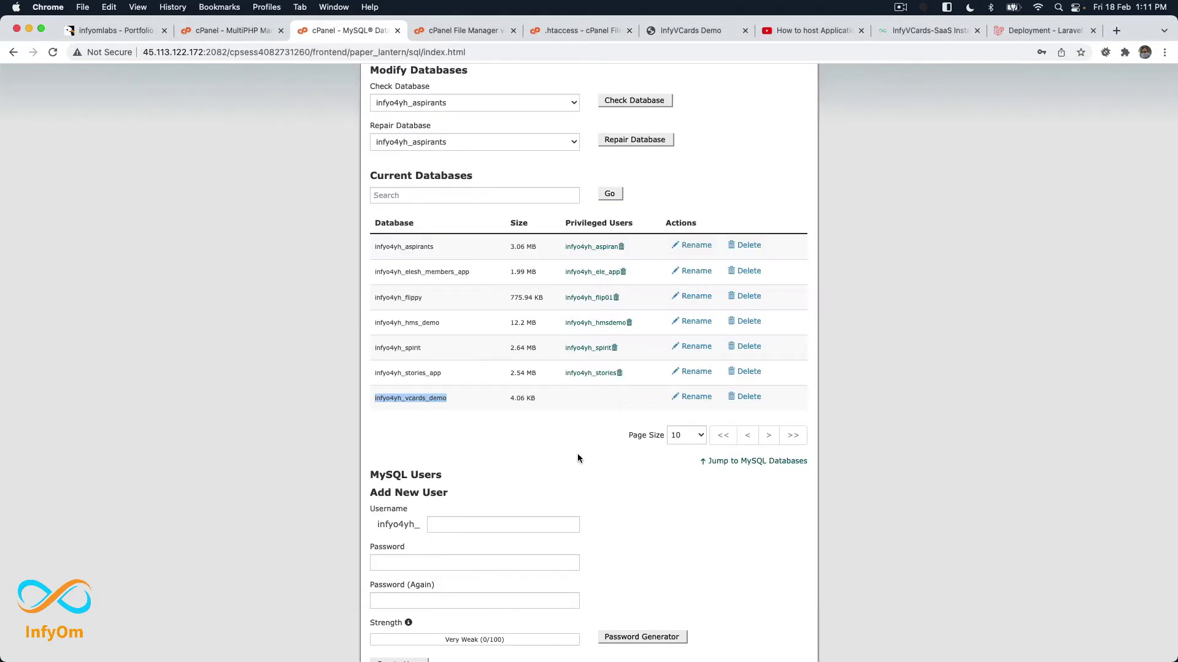
pyautogui.scroll(-3, 576, 458)
# Step: Enter vcards_demo as the new MySQL user's username
pyautogui.click(419, 260)
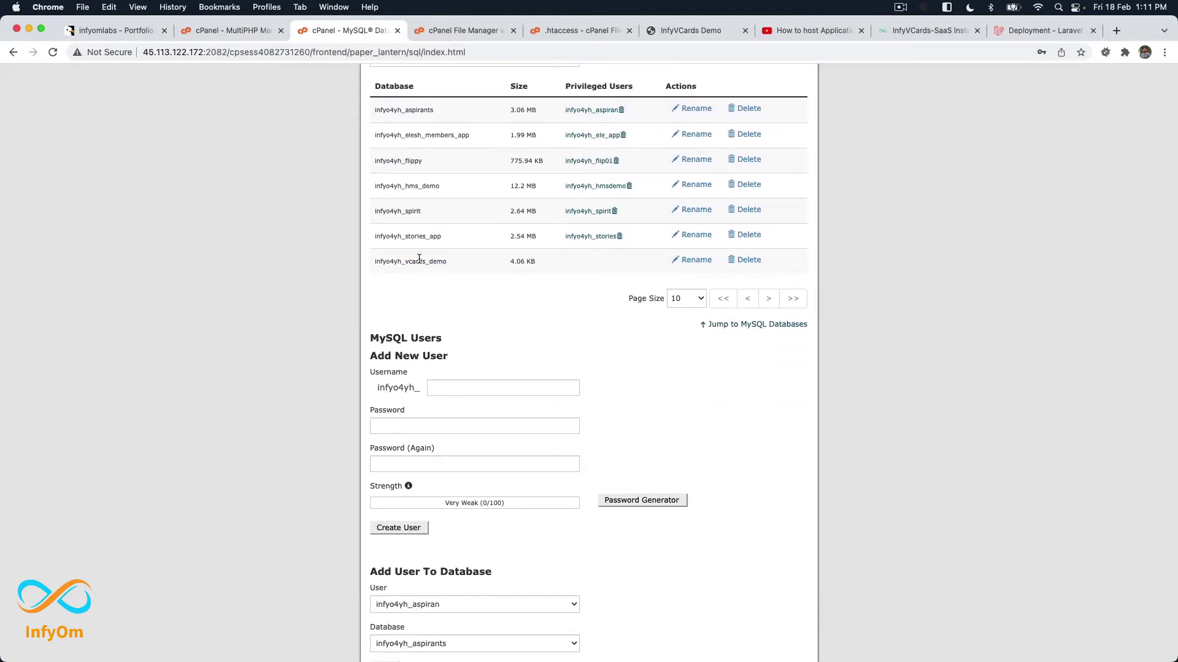
pyautogui.moveTo(406, 262); pyautogui.dragTo(461, 267)
pyautogui.press('super+c')
pyautogui.scroll(-1, 451, 319)
pyautogui.click(455, 325)
pyautogui.press('super+v')
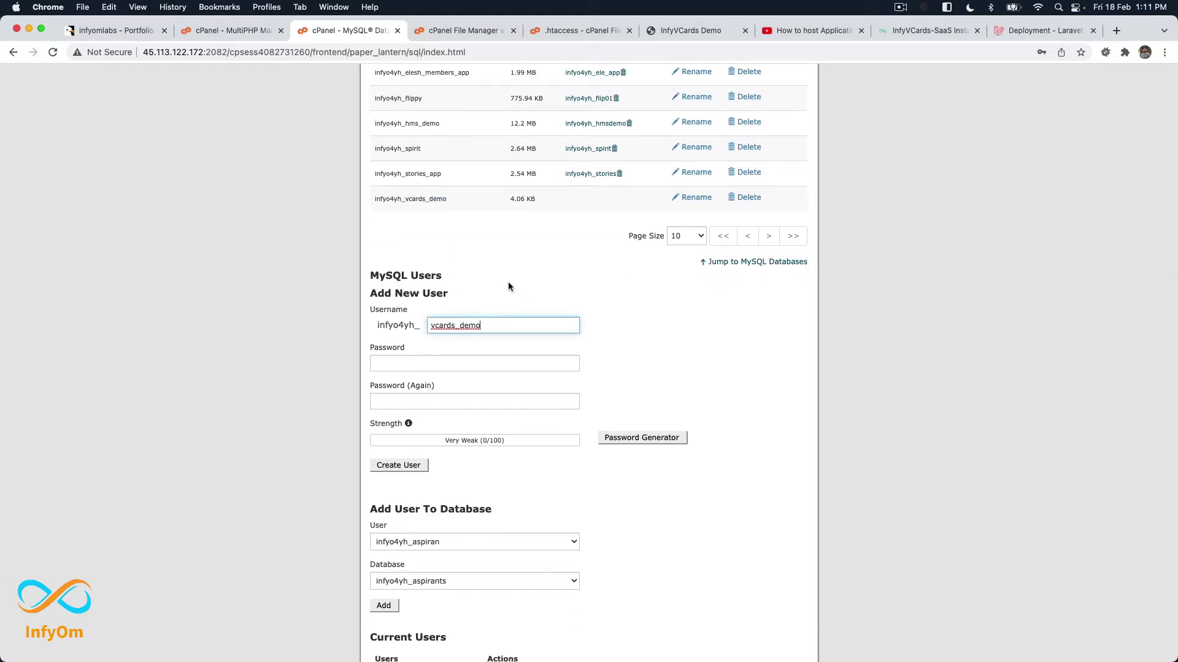
pyautogui.click(505, 270)
# Step: Generate a strong password, save it in the TextMate note, and use it for the user
pyautogui.click(650, 445)
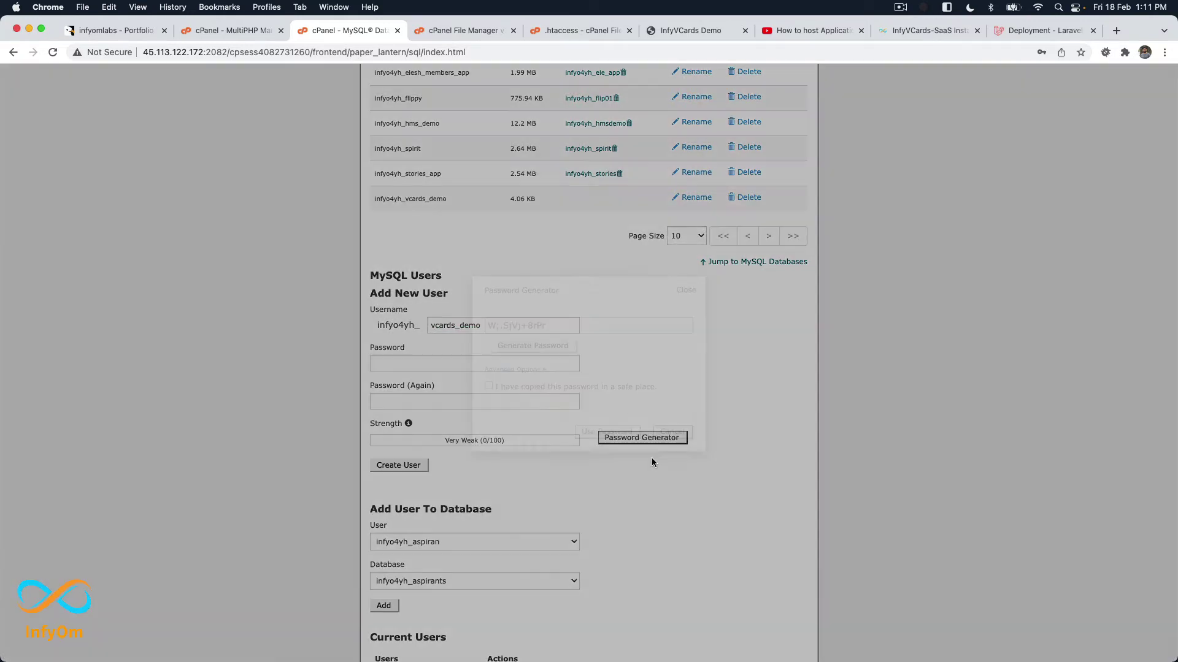
pyautogui.click(536, 347)
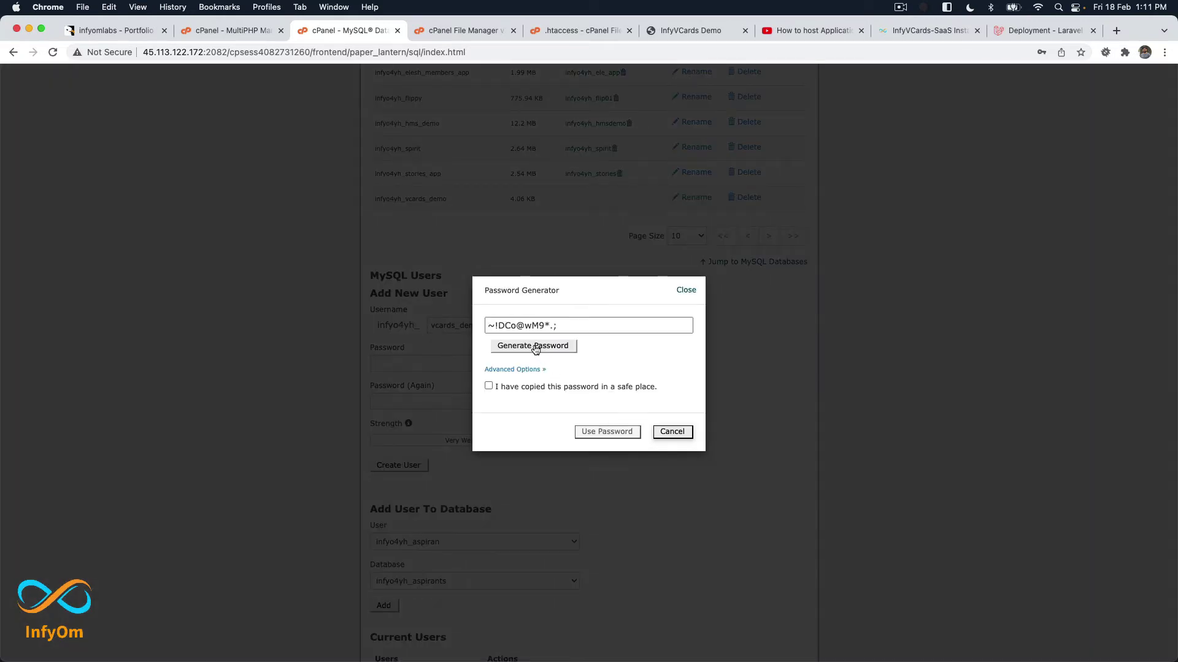
pyautogui.click(536, 347)
pyautogui.click(541, 348)
pyautogui.click(544, 347)
pyautogui.click(553, 347)
pyautogui.moveTo(575, 324); pyautogui.dragTo(477, 319)
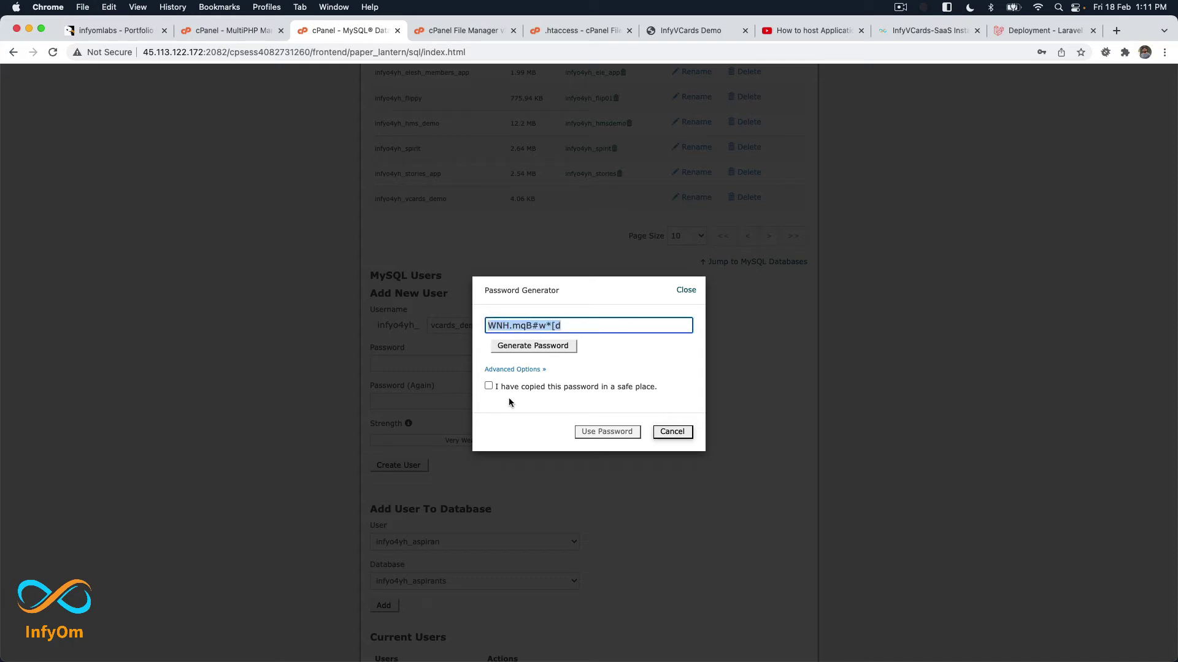
pyautogui.press('super+Tab')
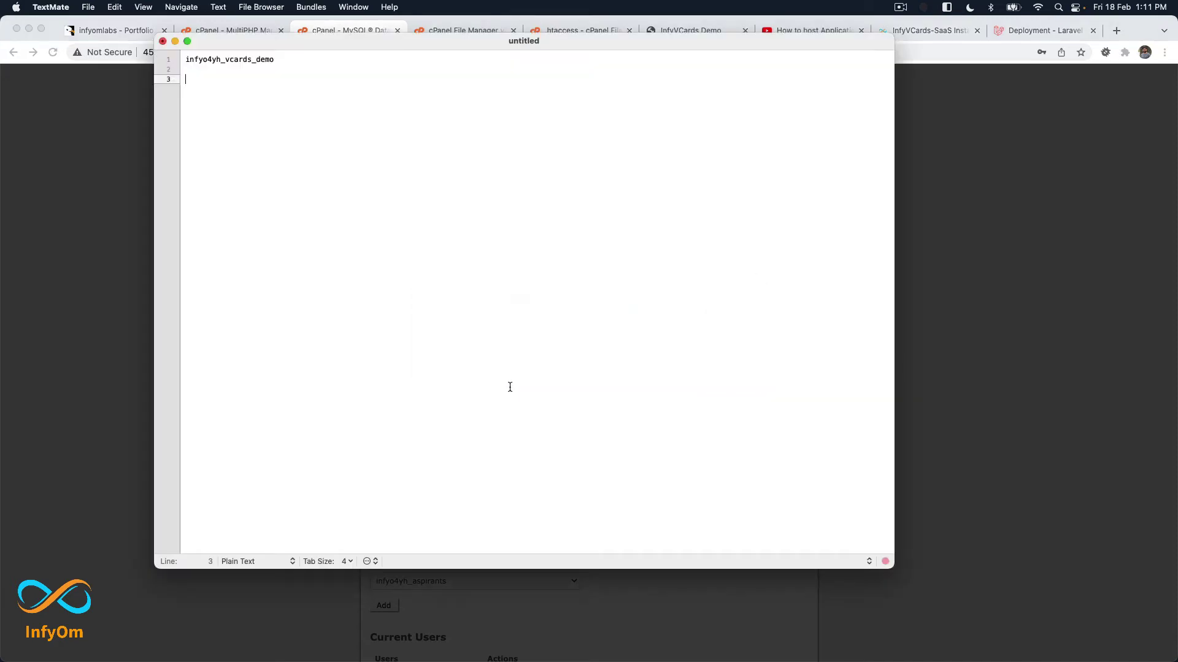
pyautogui.press('super+v')
pyautogui.press('super+Tab')
pyautogui.click(525, 388)
pyautogui.click(606, 432)
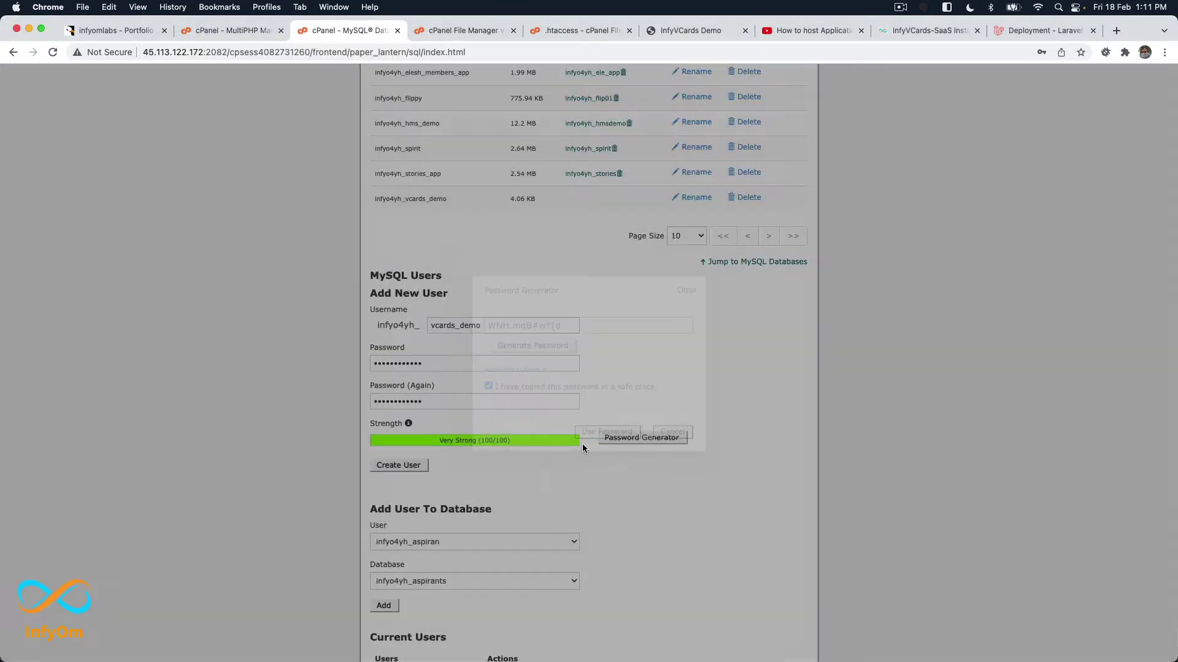
# Step: Create the user infyo4yh_vcards_demo and add its full name to the note
pyautogui.scroll(-4, 334, 447)
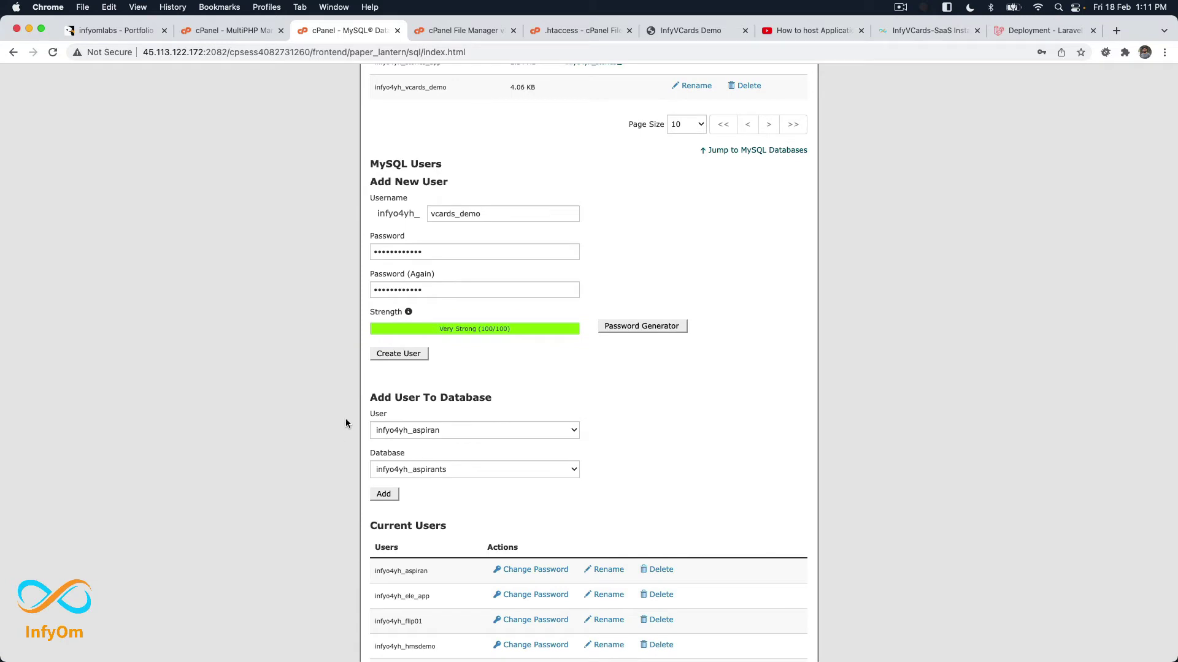
pyautogui.click(400, 355)
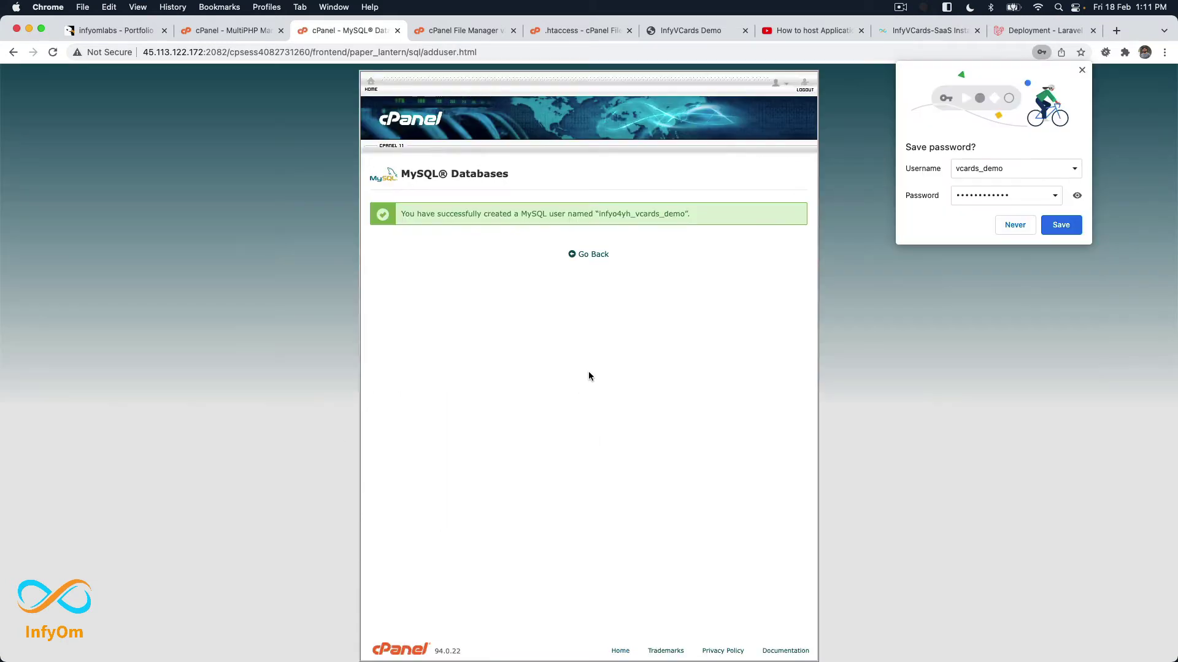
pyautogui.doubleClick(638, 214)
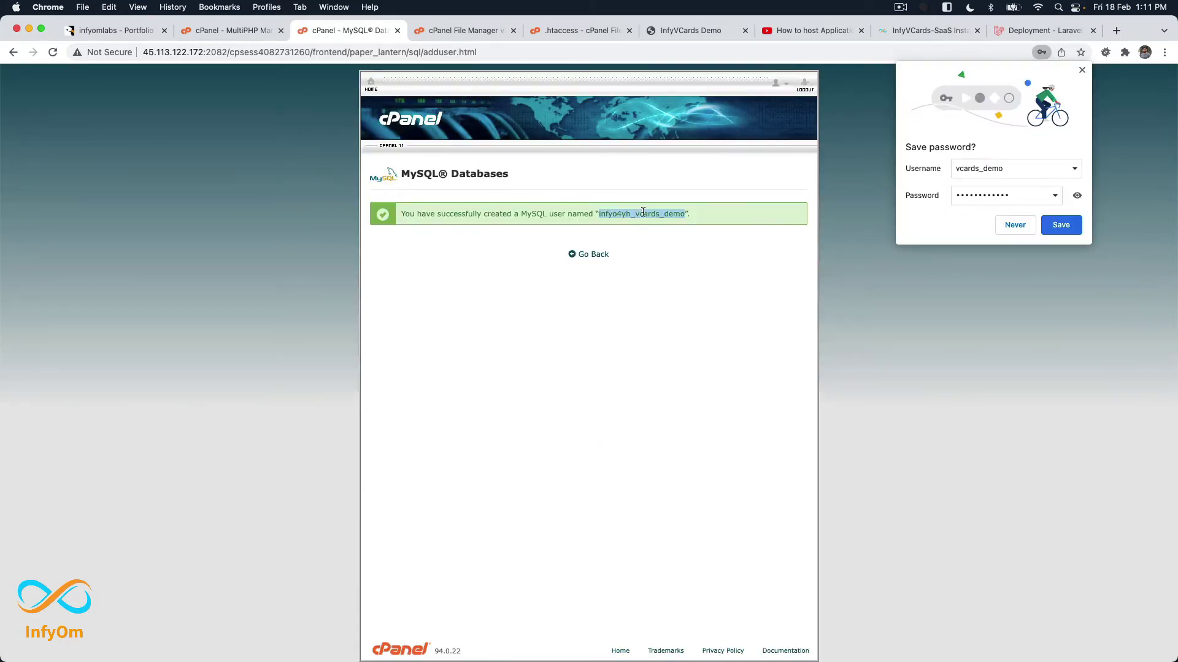
pyautogui.press('super+c')
pyautogui.press('super+Tab')
pyautogui.click(297, 59)
pyautogui.press('Return')
pyautogui.press('Return')
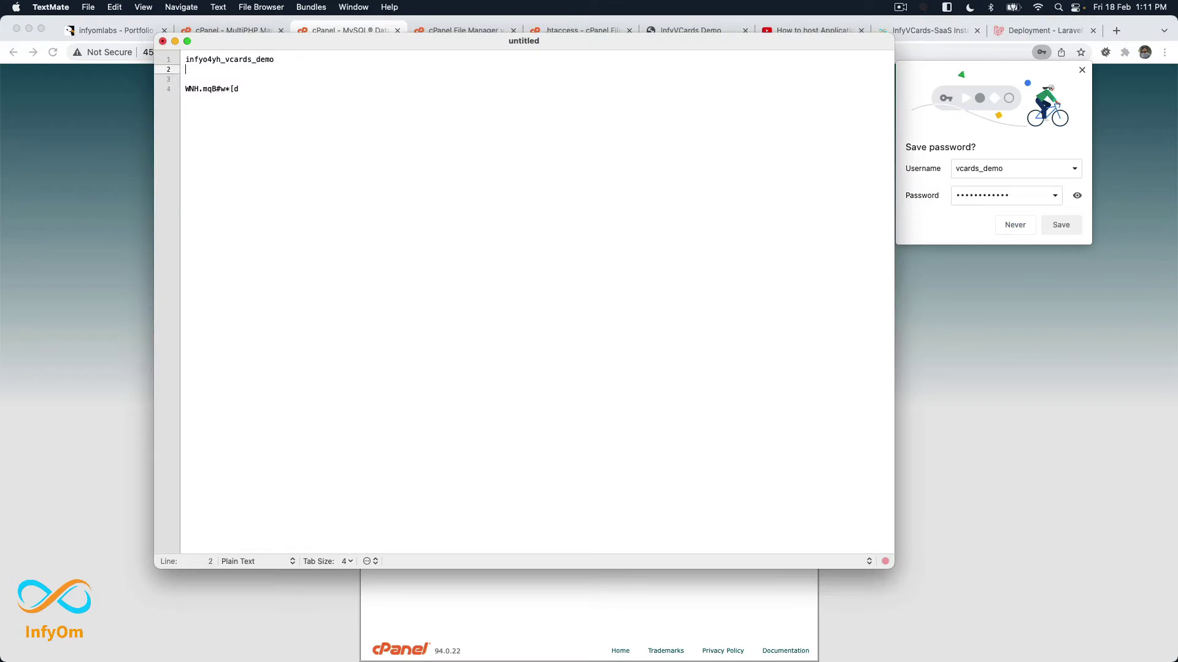
pyautogui.press('super+v')
pyautogui.press('super+Tab')
pyautogui.click(590, 256)
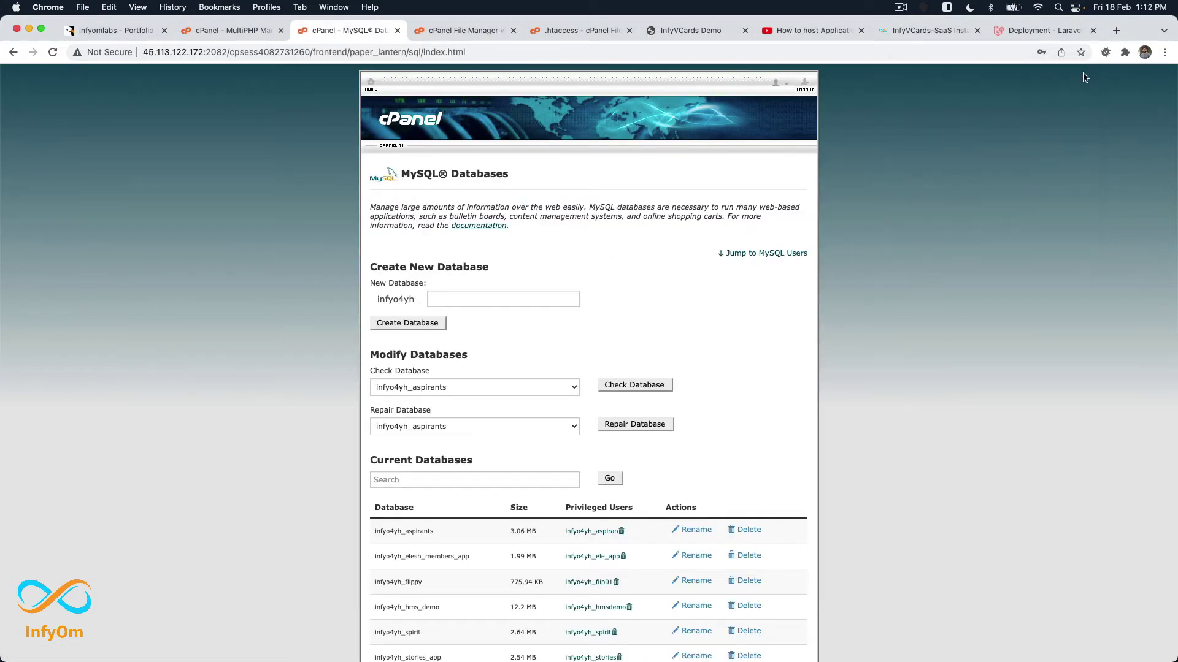
# Step: Add user infyo4yh_vcards_demo to database infyo4yh_vcards_demo with ALL PRIVILEGES
pyautogui.scroll(-20, 650, 347)
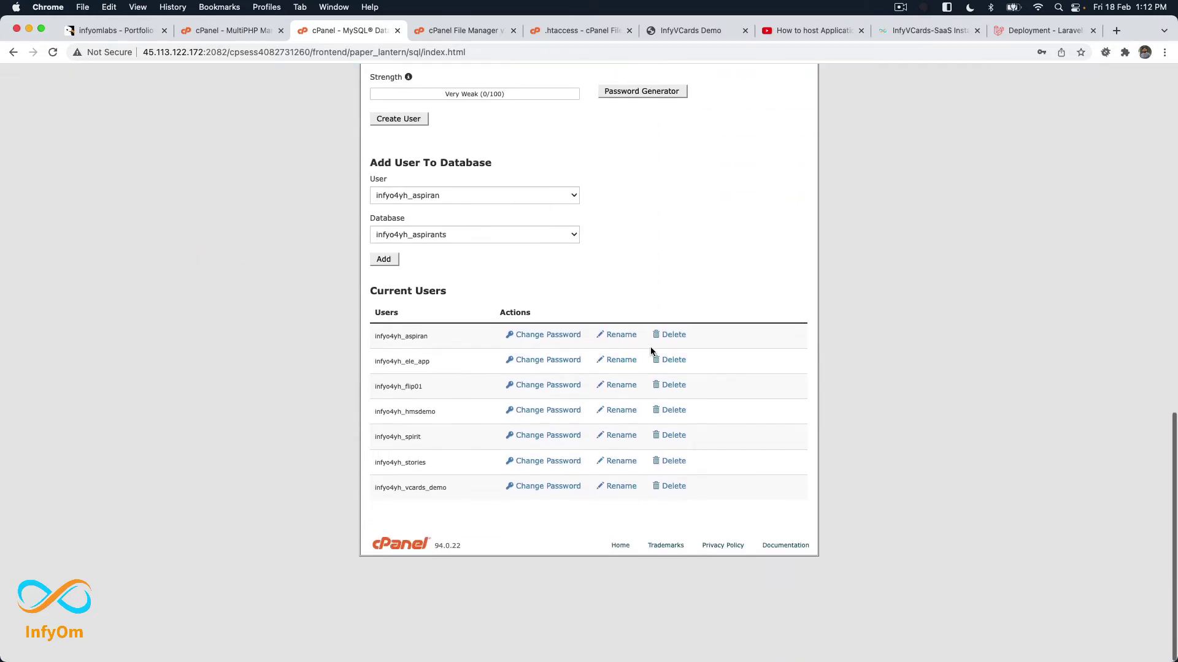
pyautogui.click(484, 196)
pyautogui.click(429, 272)
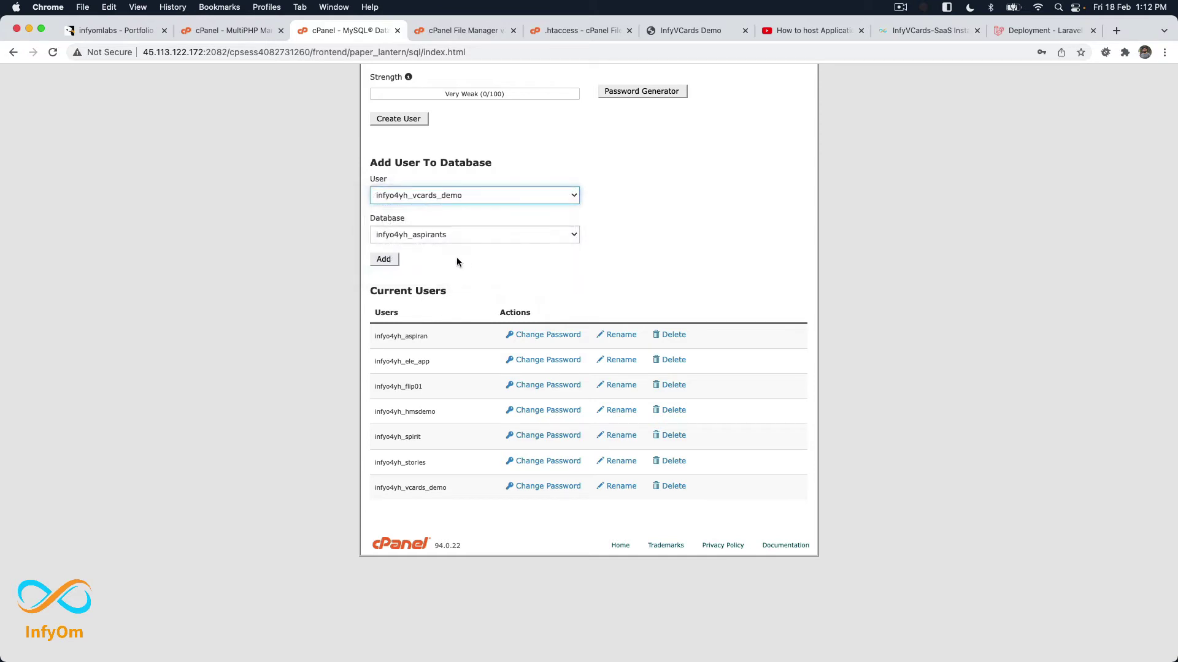
pyautogui.click(445, 237)
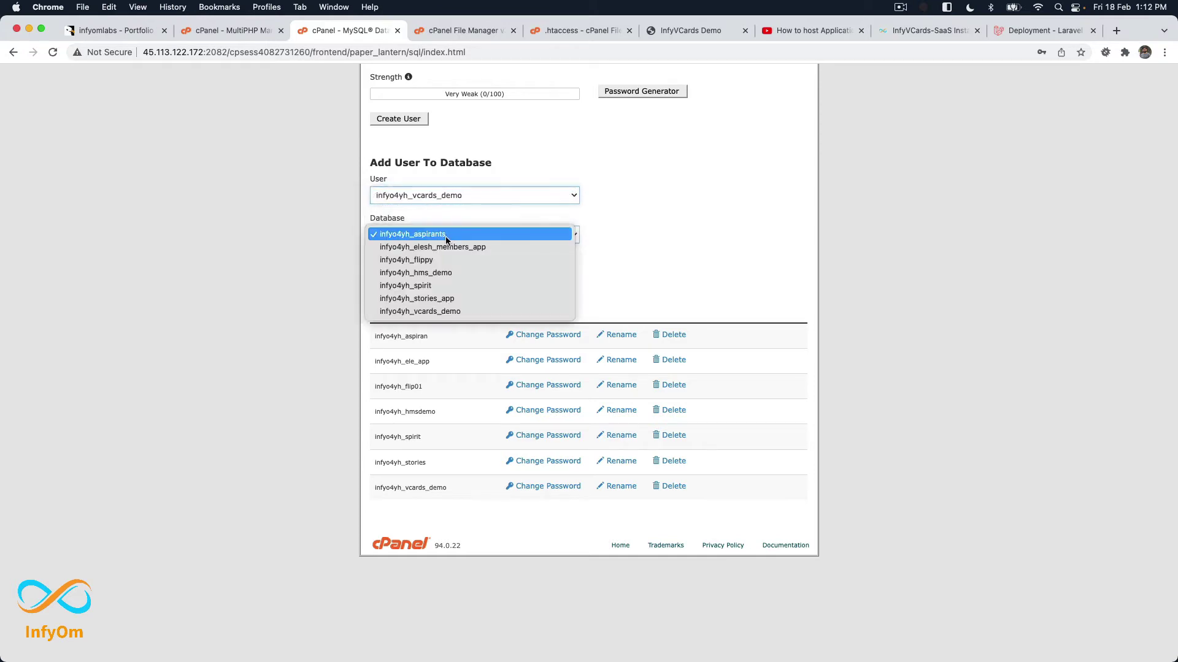
pyautogui.click(435, 312)
pyautogui.click(382, 264)
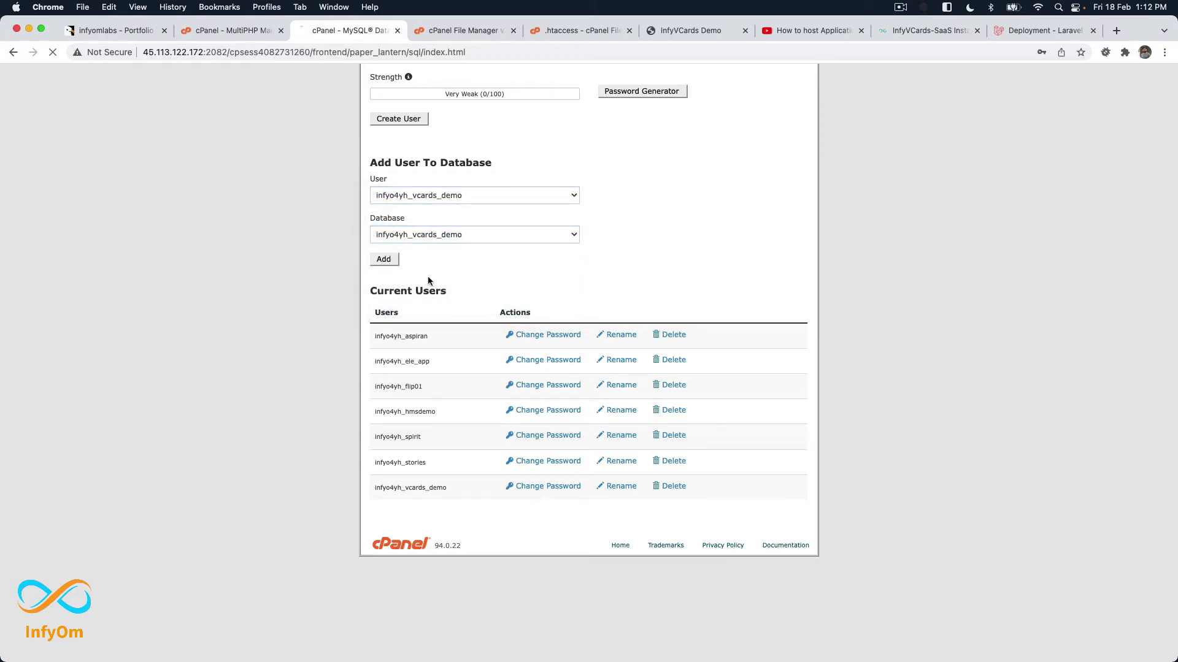
pyautogui.click(403, 272)
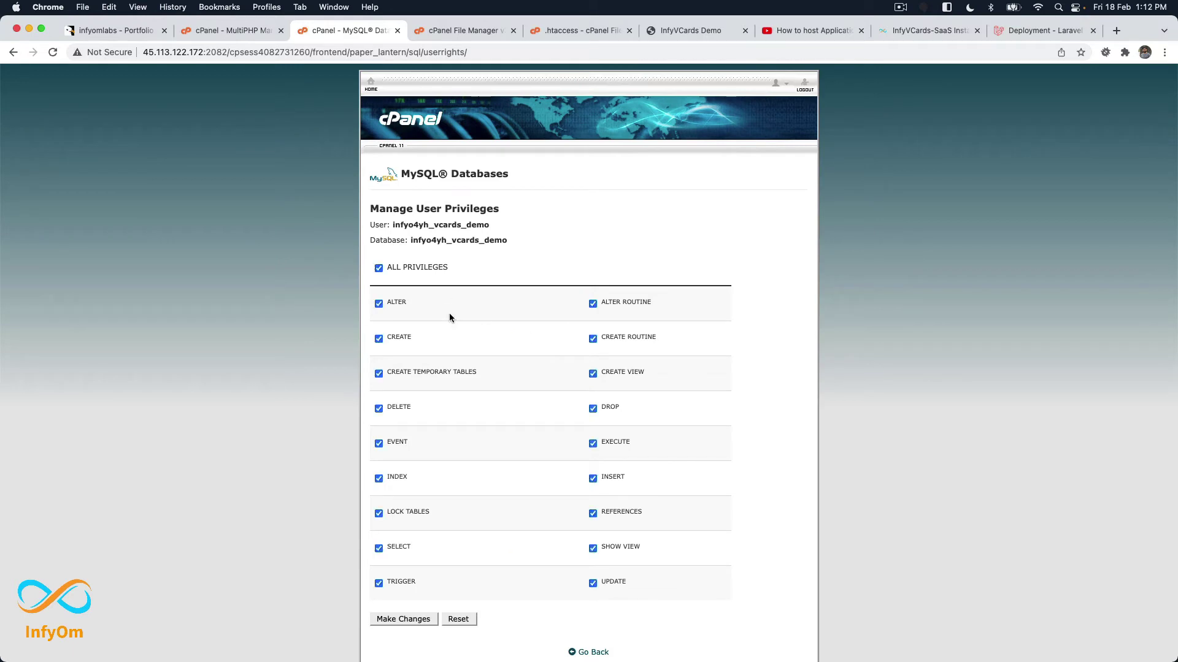
pyautogui.scroll(-5, 457, 325)
pyautogui.click(415, 470)
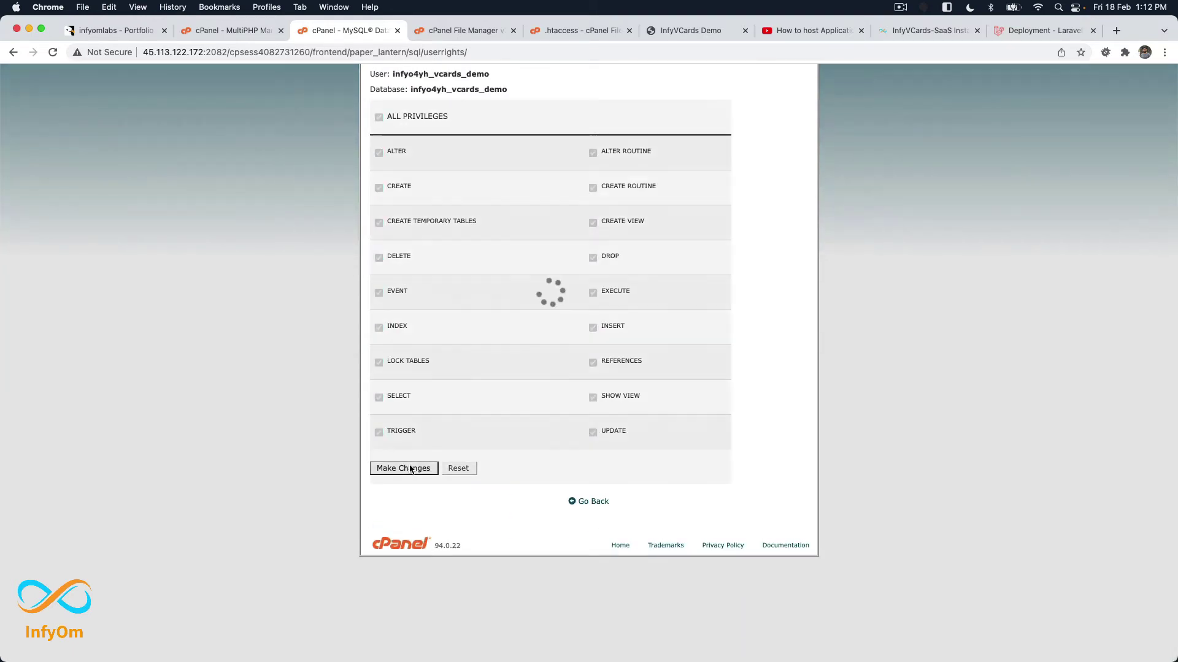
pyautogui.click(594, 503)
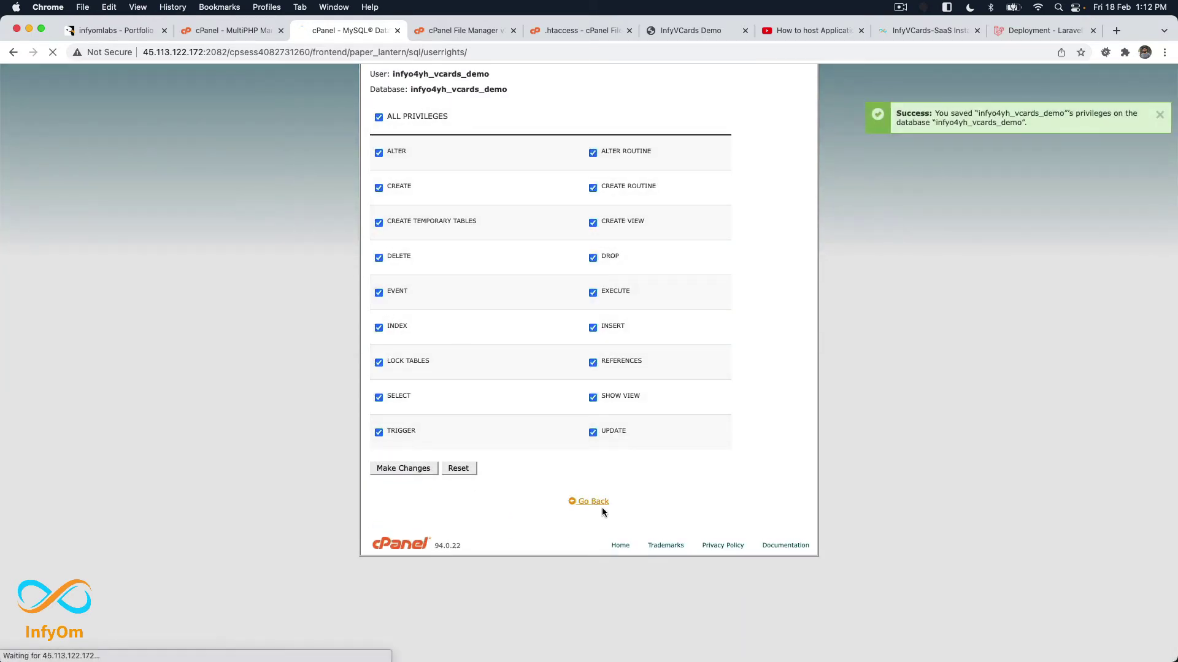
pyautogui.scroll(-10, 551, 486)
pyautogui.scroll(-5, 551, 486)
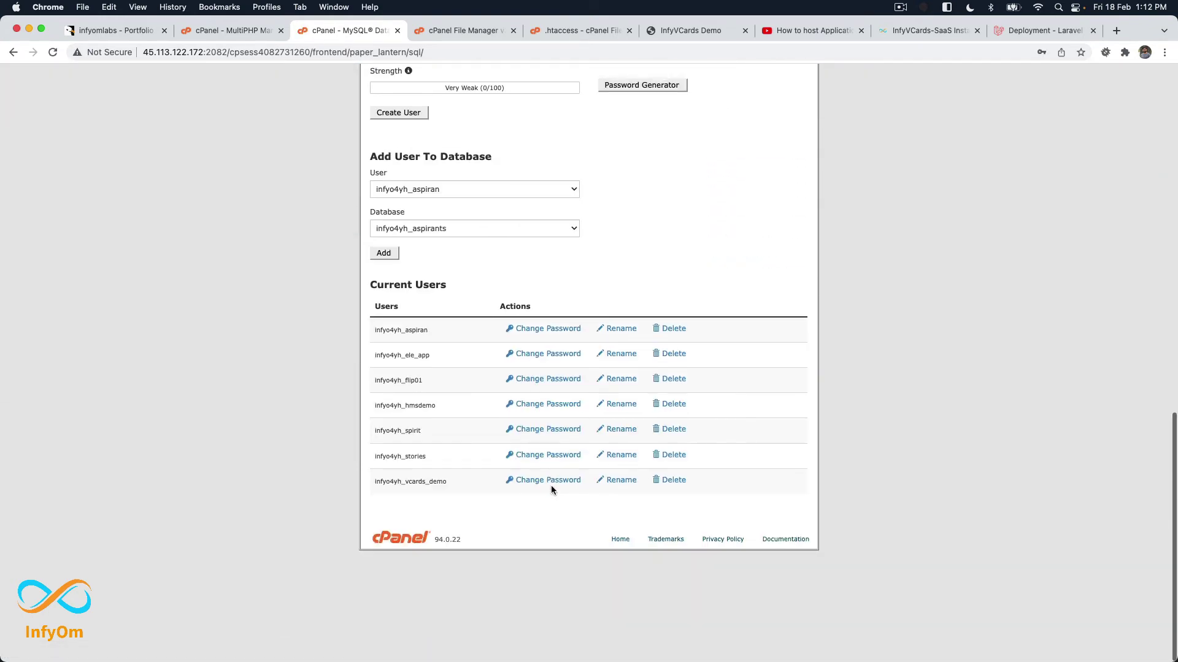
# Step: Select the vcards_demo user and database names in the MySQL lists
pyautogui.doubleClick(404, 488)
pyautogui.scroll(10, 432, 230)
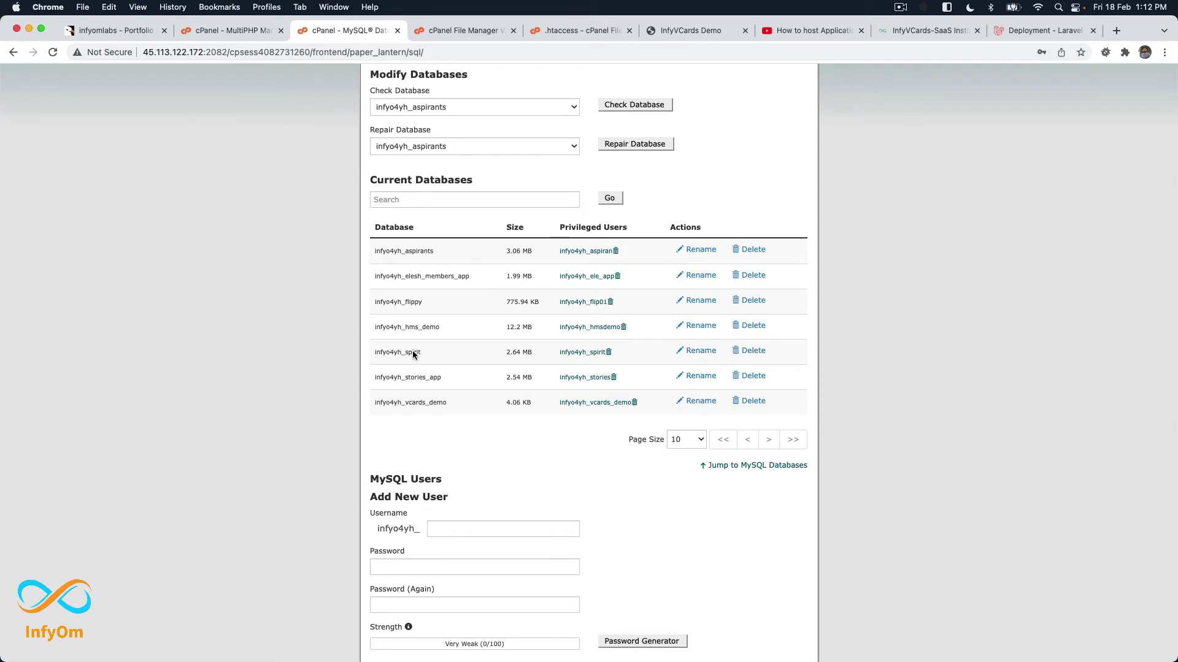
pyautogui.doubleClick(404, 400)
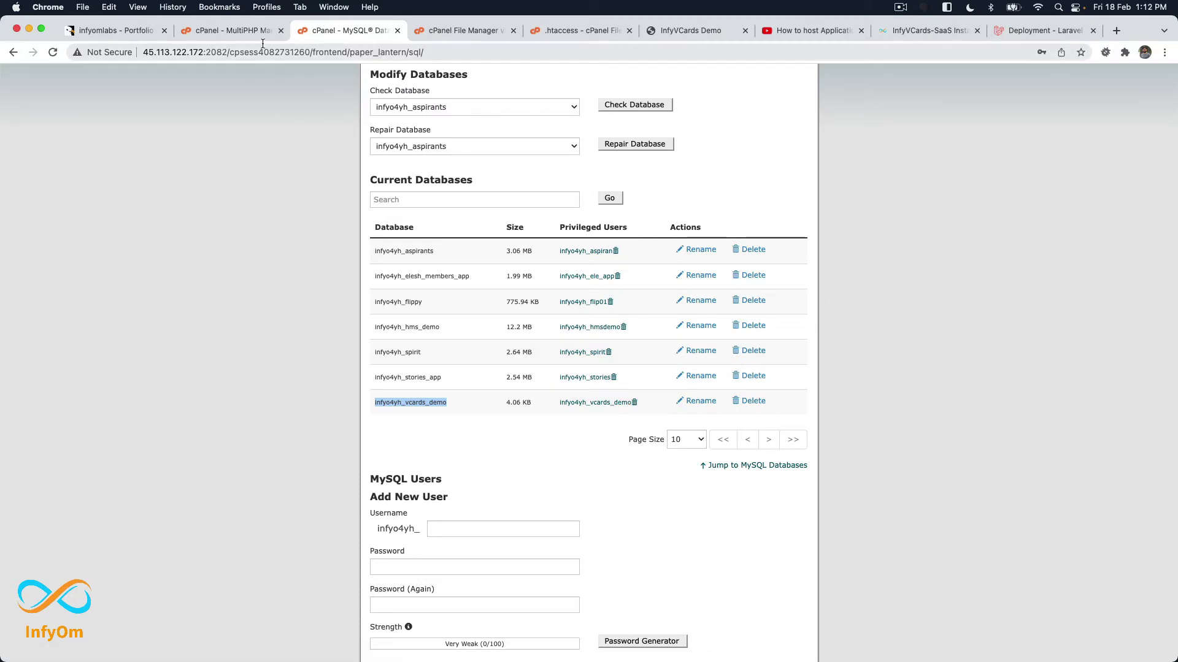
# Step: Move the InfyVCards-SaaS docs tab to second place and highlight the 'Setup environment .env file' heading
pyautogui.moveTo(930, 30); pyautogui.dragTo(252, 34)
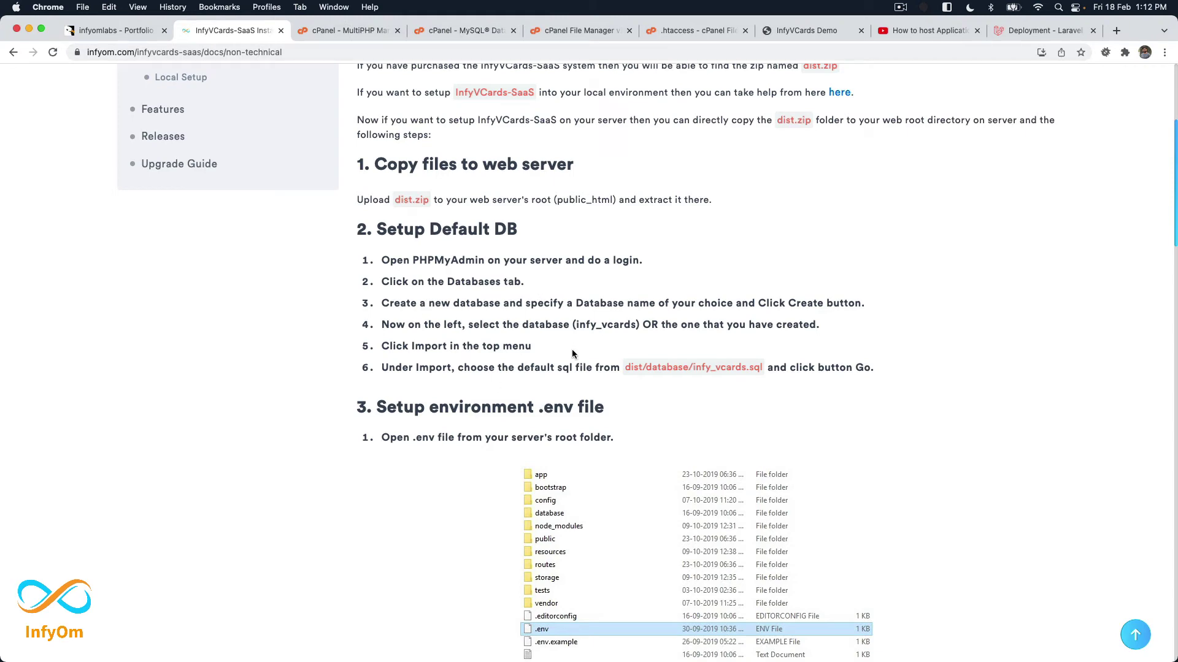
pyautogui.scroll(-4, 560, 358)
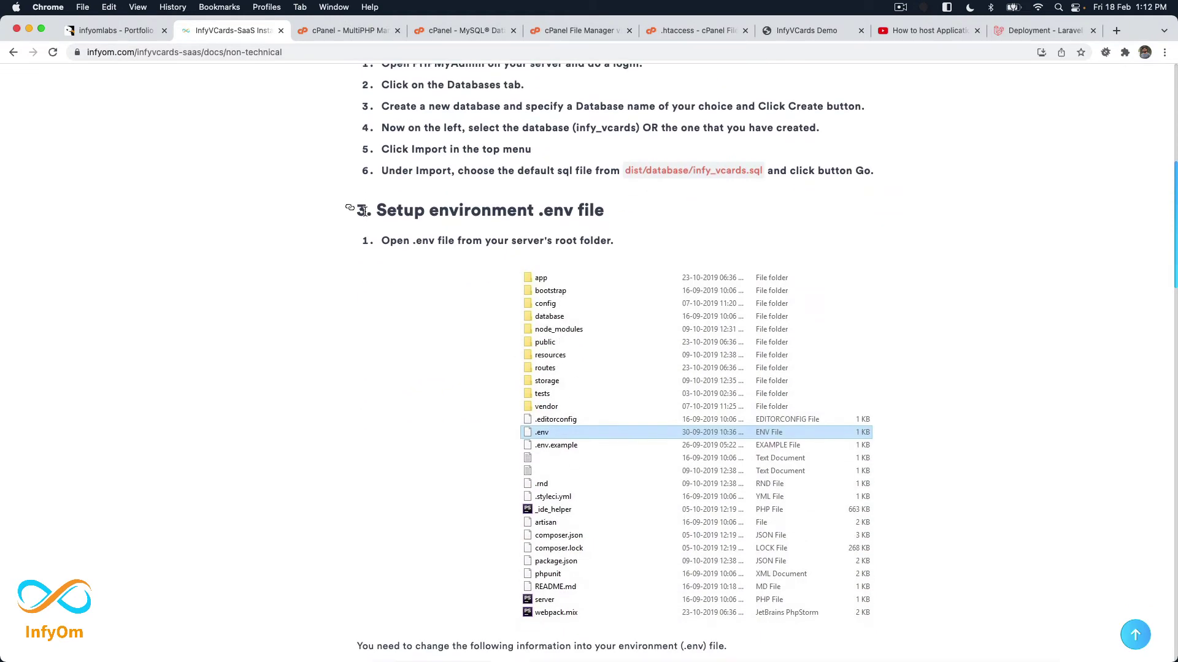
pyautogui.moveTo(375, 211); pyautogui.dragTo(610, 219)
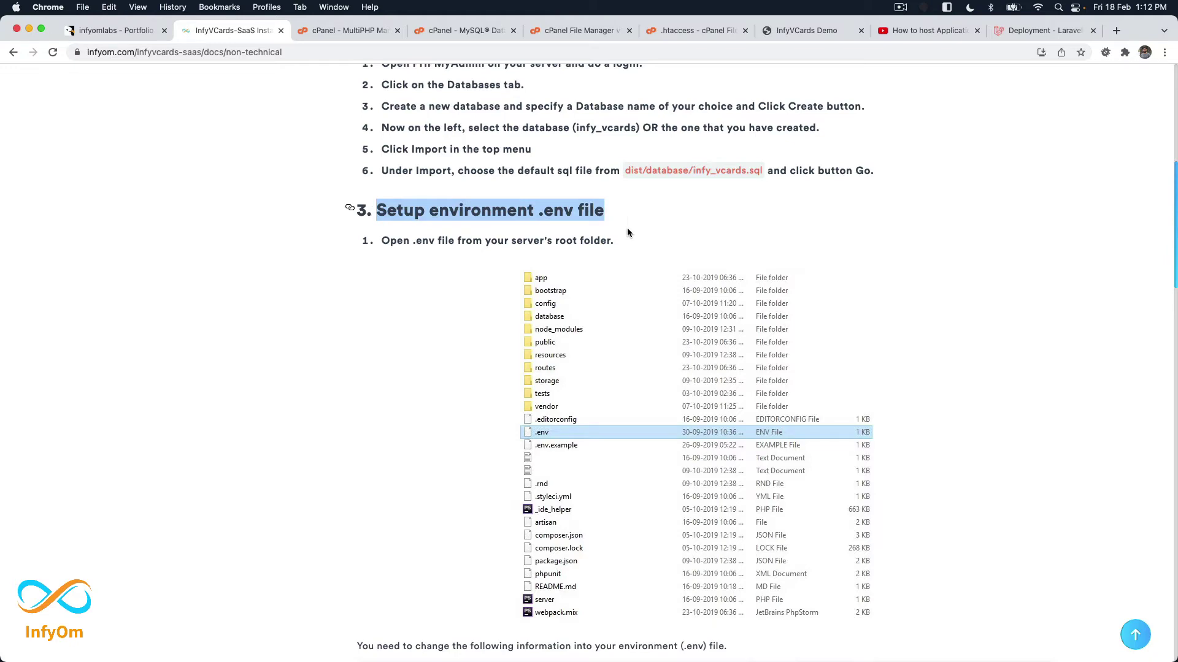
# Step: Open the .env file in the File Manager's editor
pyautogui.click(573, 31)
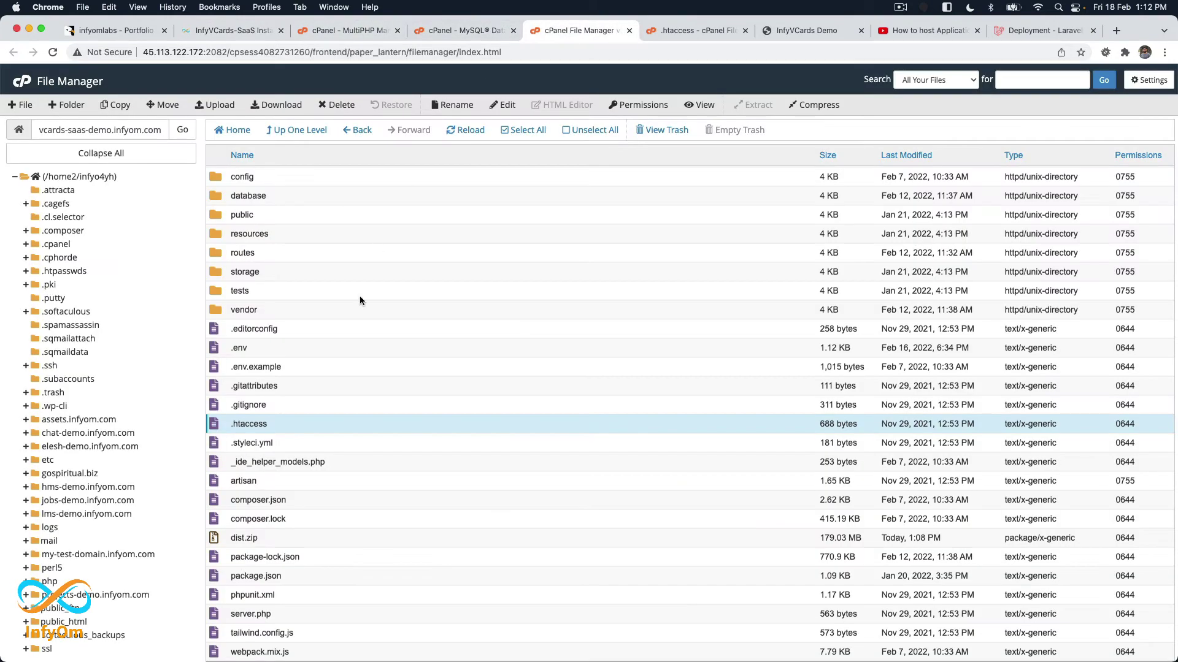
pyautogui.rightClick(255, 347)
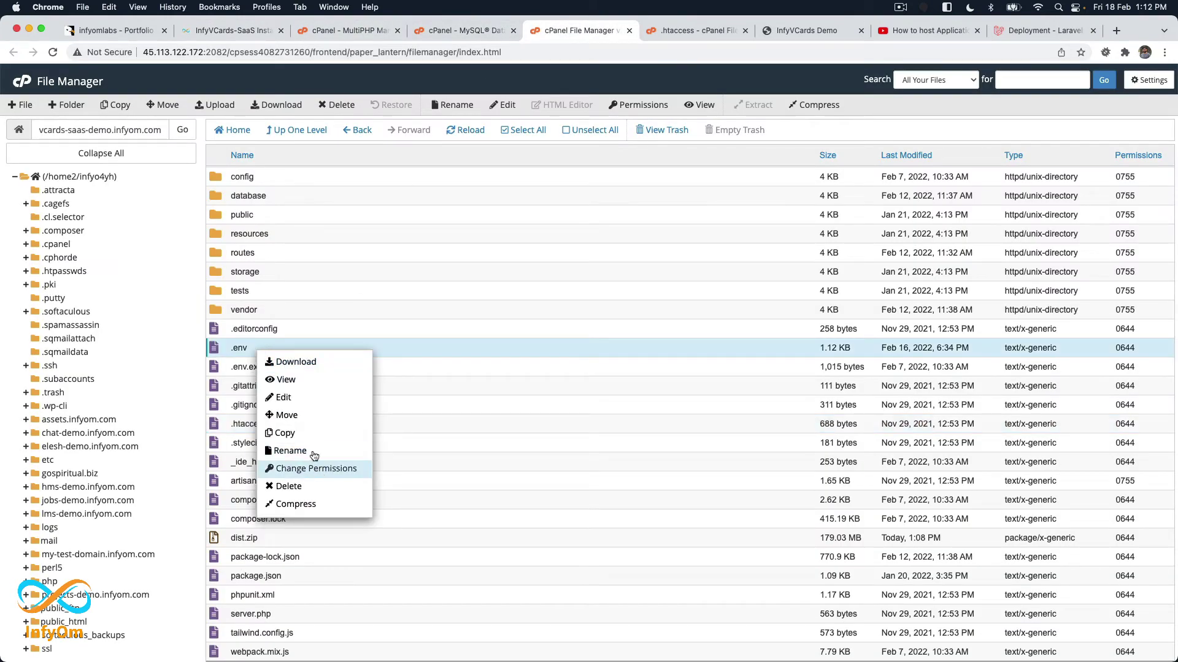
pyautogui.click(298, 398)
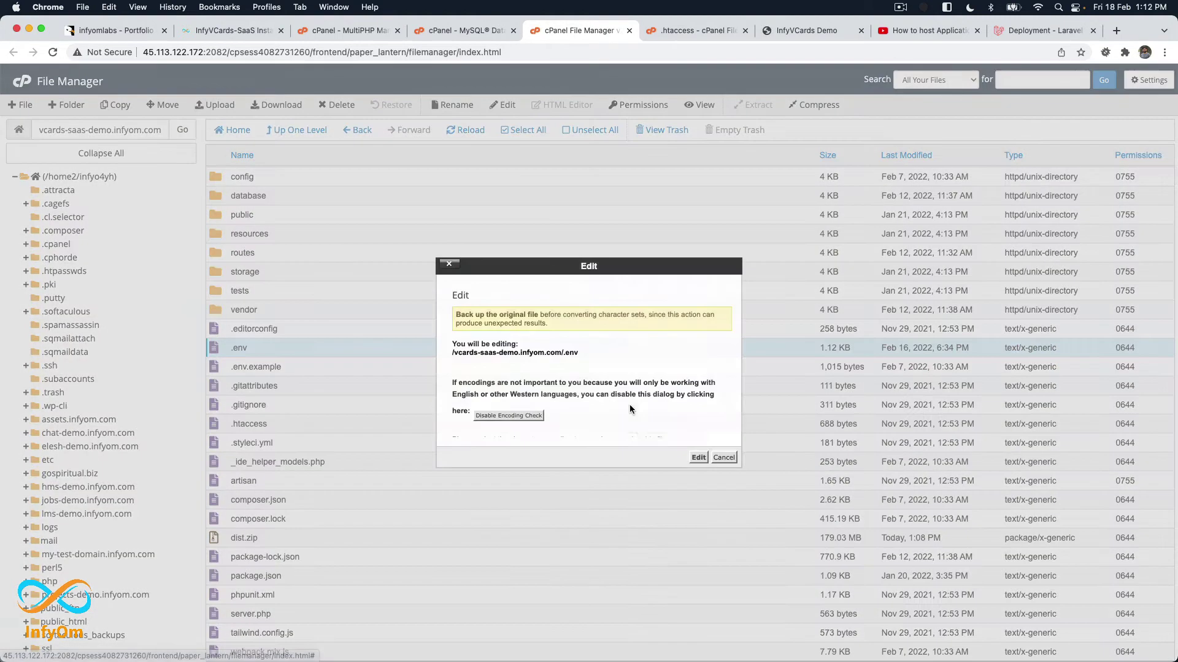
pyautogui.click(703, 461)
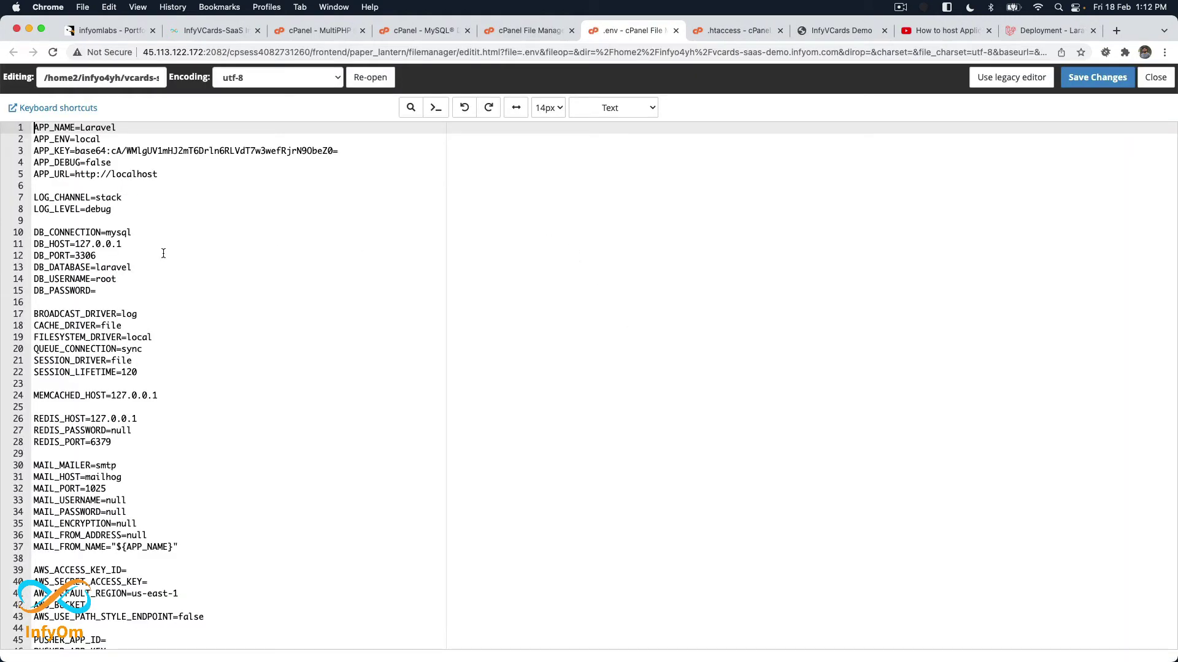
# Step: Review the environment settings list in the installation docs, starting with APP_NAME
pyautogui.click(225, 31)
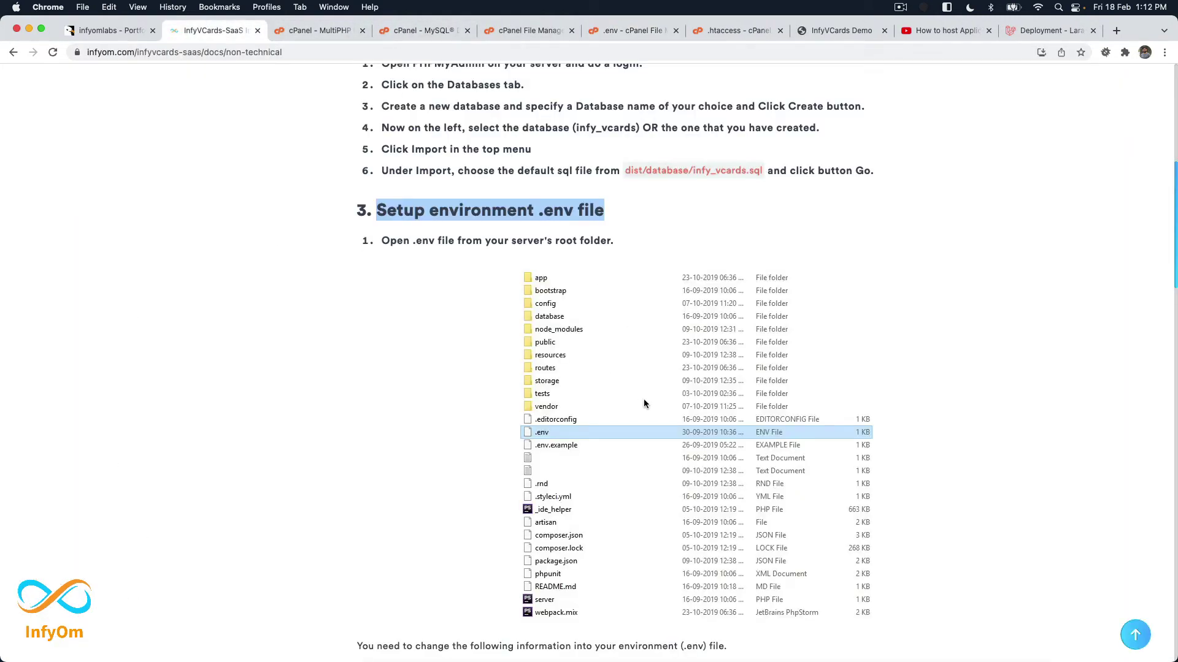
pyautogui.scroll(-6, 642, 403)
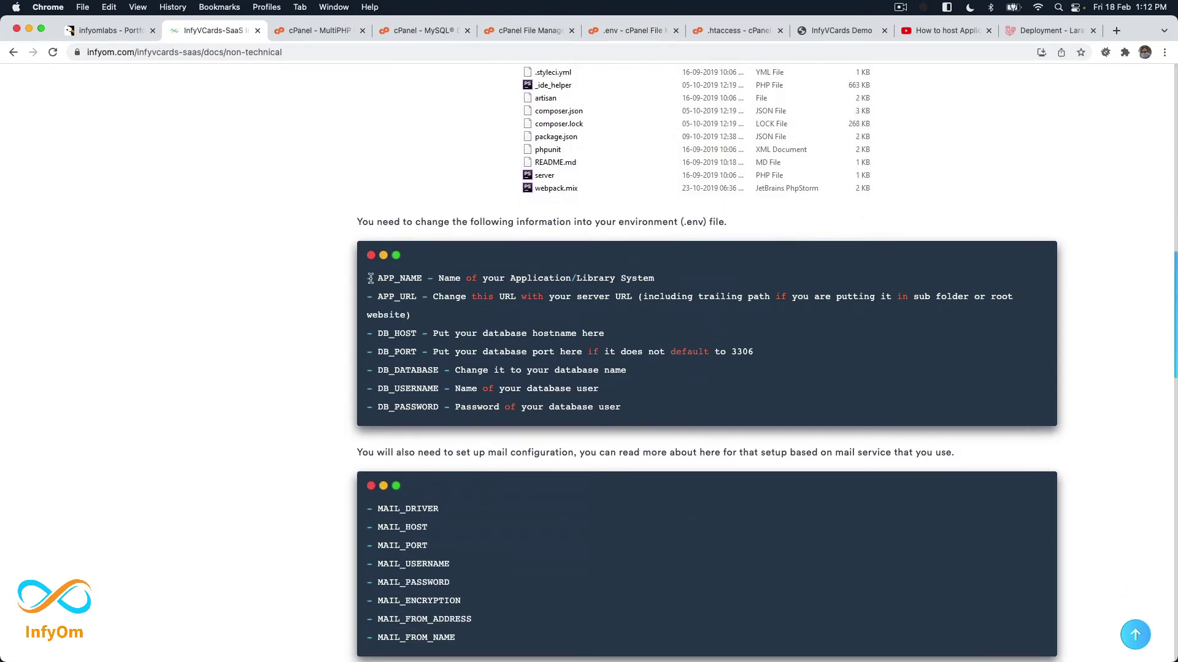
pyautogui.moveTo(367, 278); pyautogui.dragTo(659, 419)
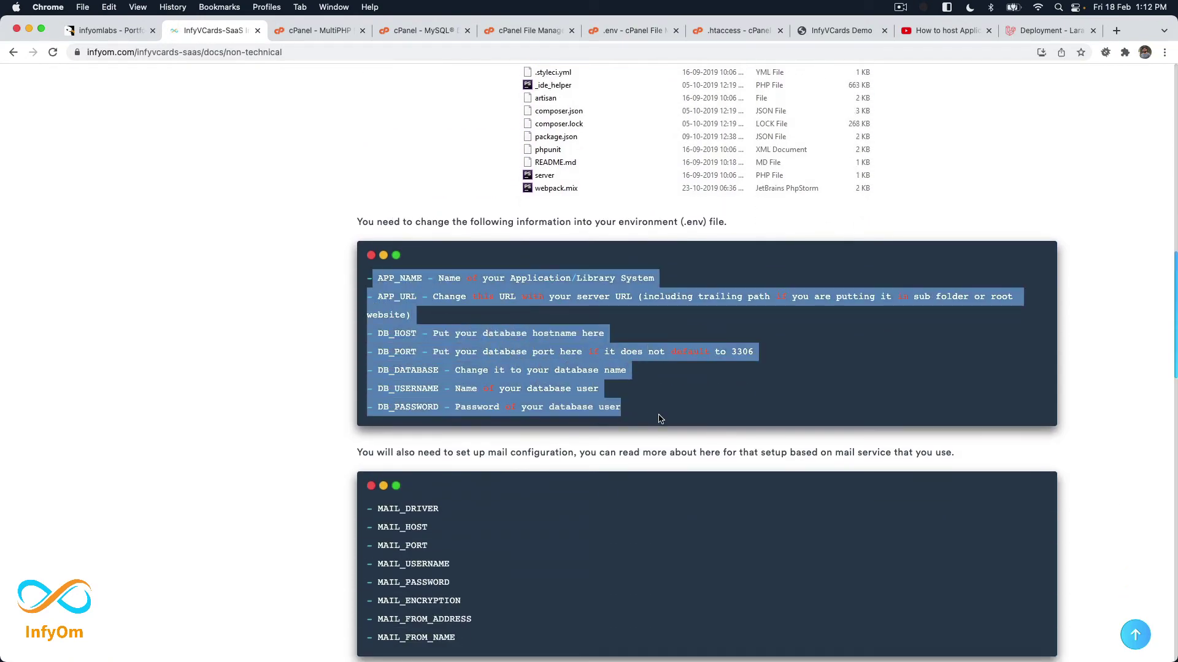
pyautogui.click(660, 419)
pyautogui.doubleClick(399, 278)
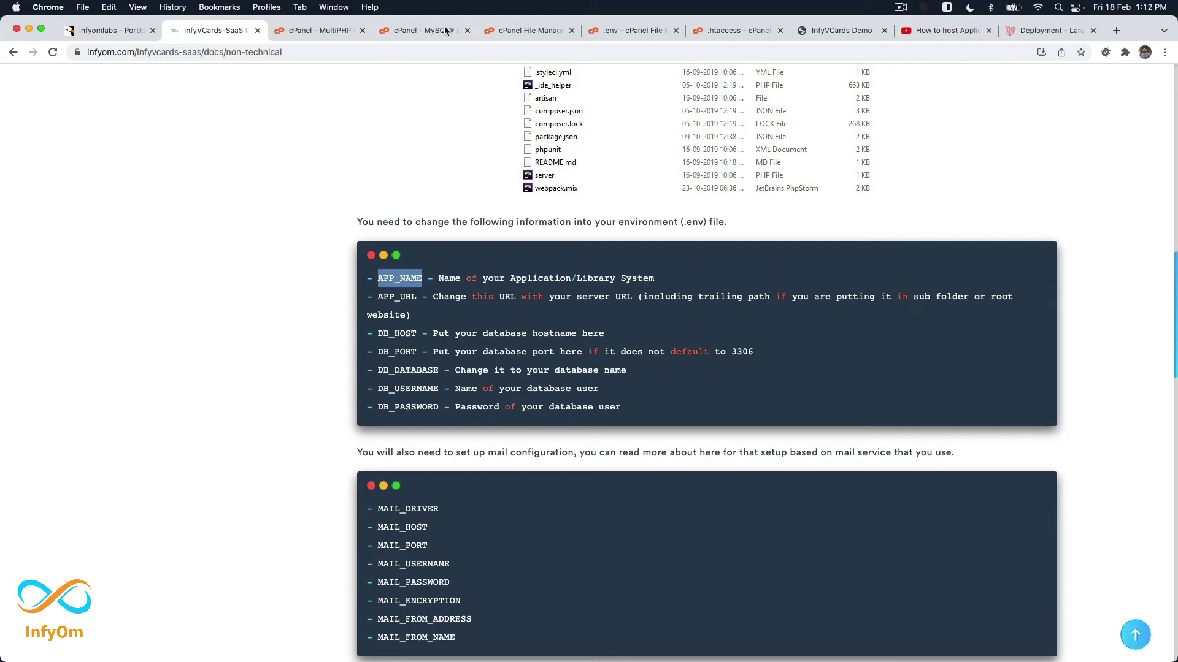
pyautogui.moveTo(627, 30); pyautogui.dragTo(312, 31)
# Step: Replace the default Laravel app name with "InfyVards Demo" in the .env file
pyautogui.doubleClick(97, 127)
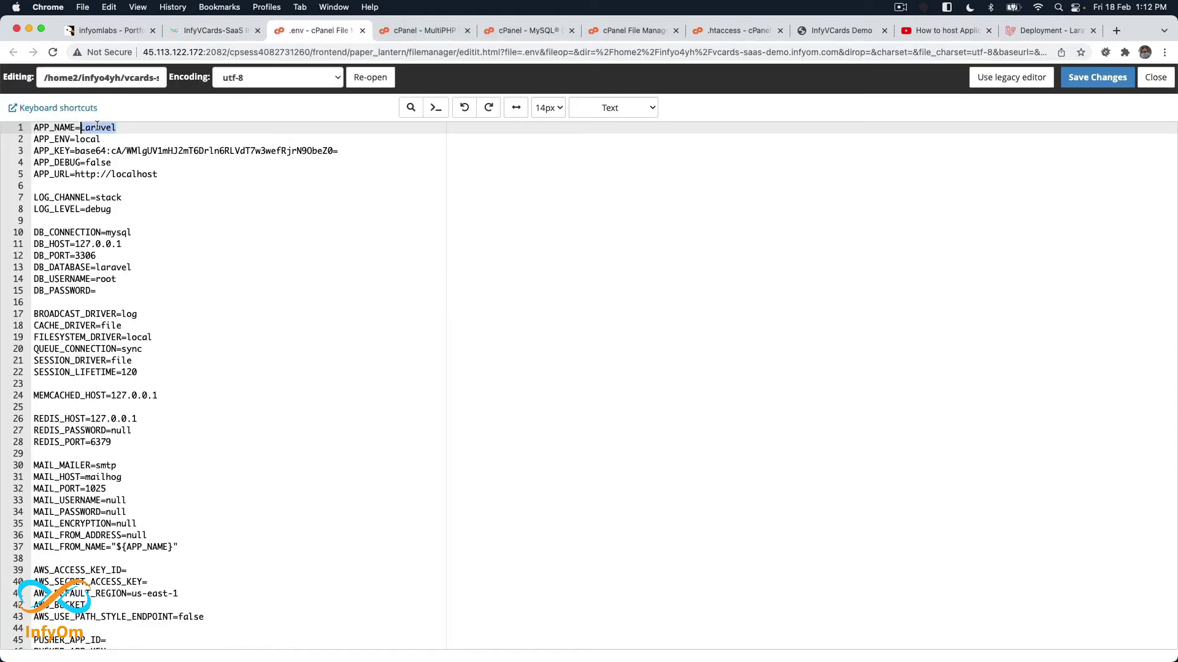
pyautogui.press('BackSpace')
pyautogui.write('"Infy')
pyautogui.write('Varx')
pyautogui.write('ds Demo')
pyautogui.moveTo(85, 128); pyautogui.dragTo(159, 128)
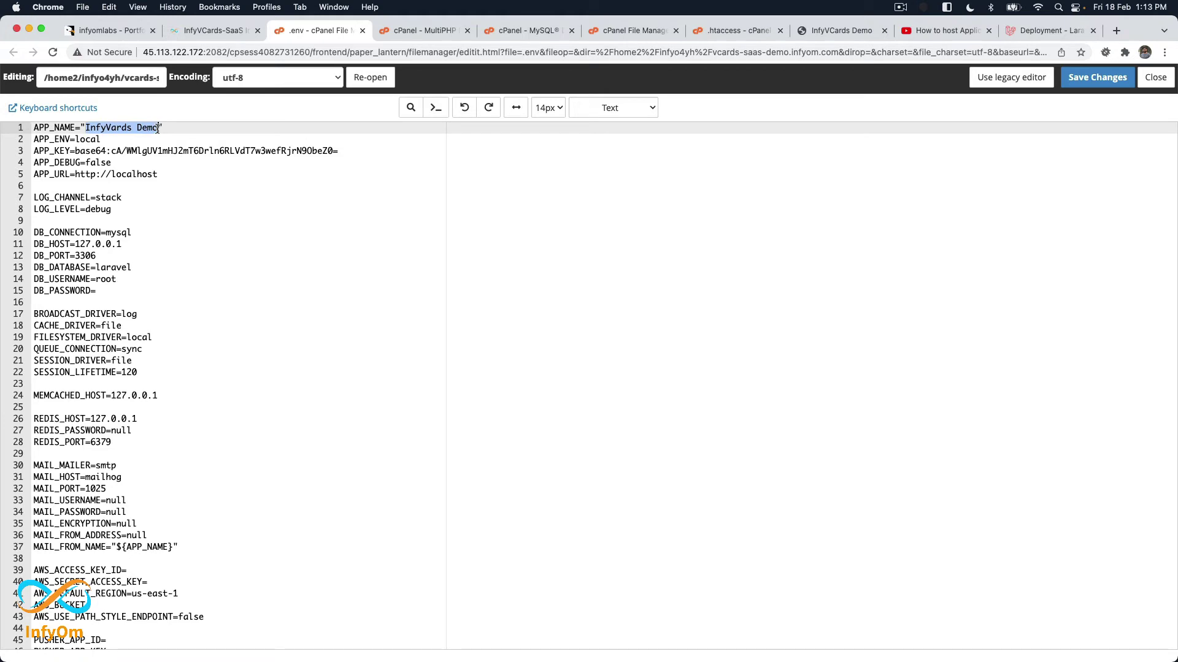
pyautogui.click(163, 128)
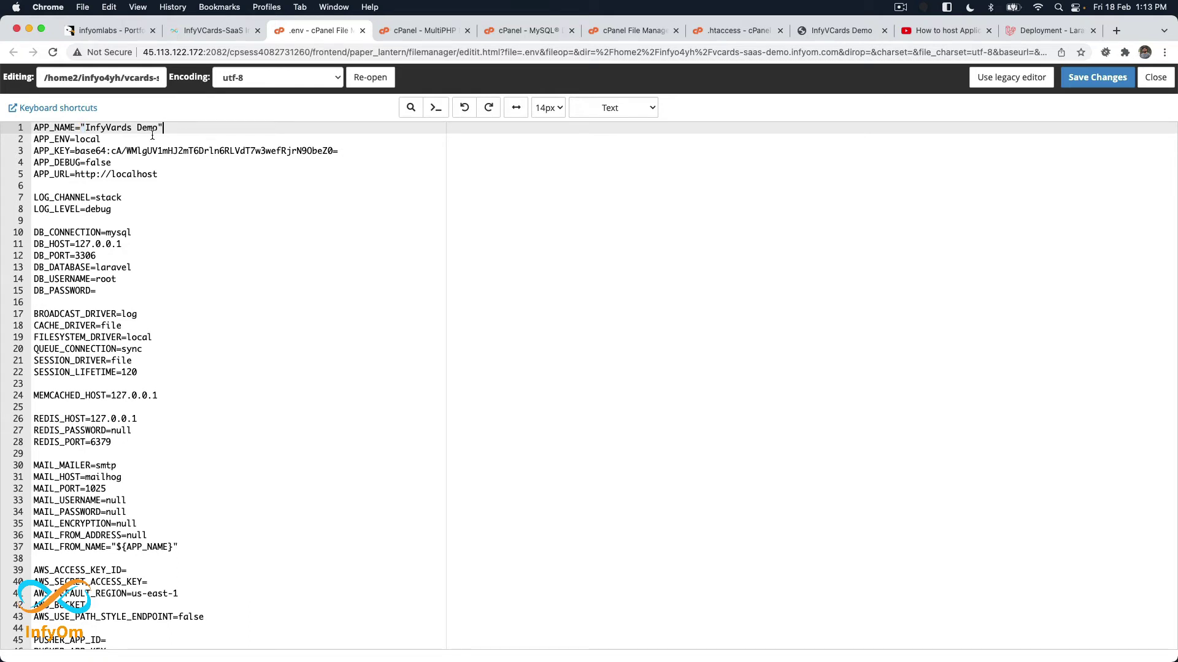
pyautogui.click(136, 127)
pyautogui.click(159, 126)
pyautogui.click(82, 127)
# Step: Change APP_DEBUG from false to true, then go back to the installation docs
pyautogui.doubleClick(88, 140)
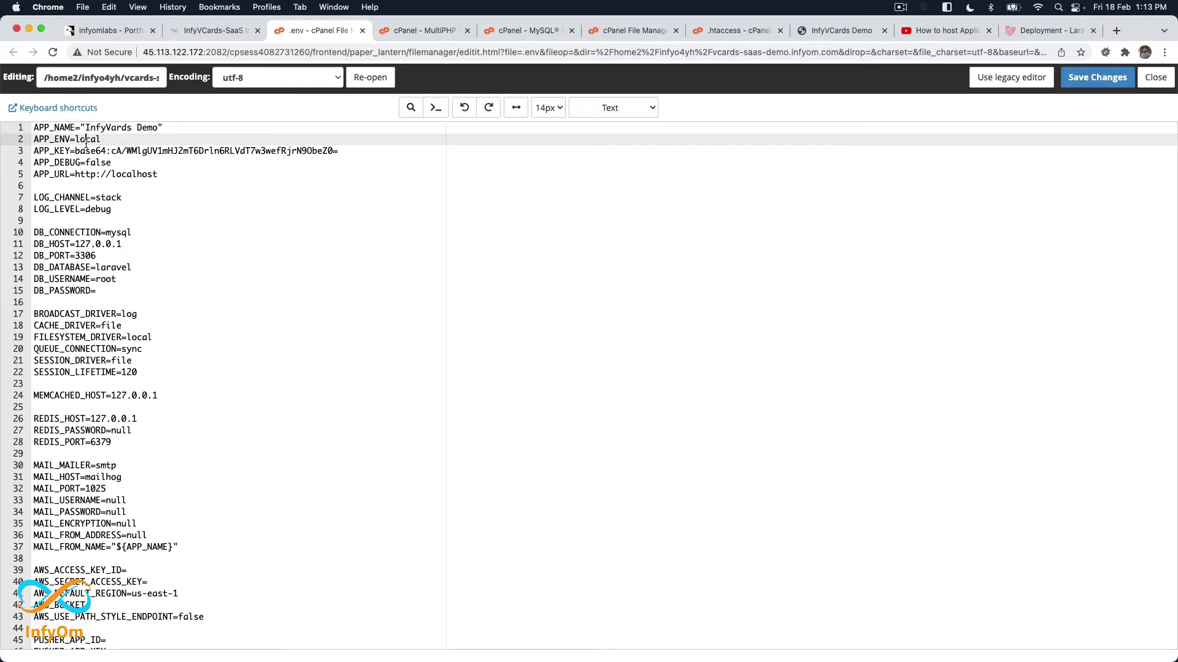
pyautogui.doubleClick(98, 163)
pyautogui.write('true')
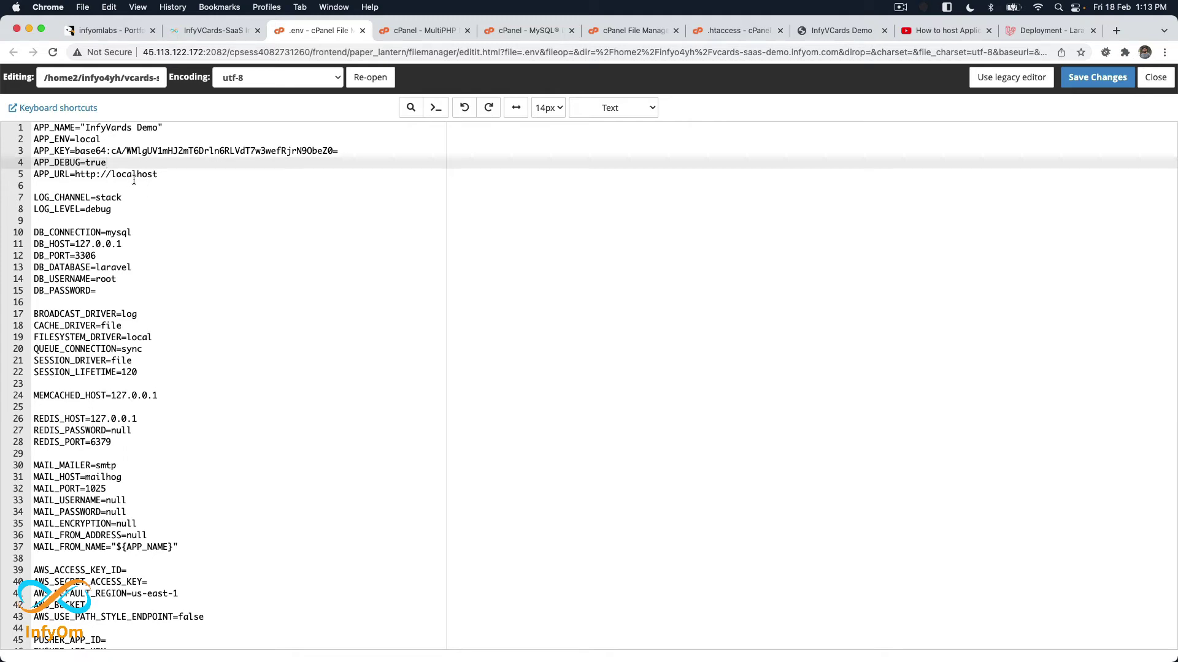
pyautogui.click(216, 34)
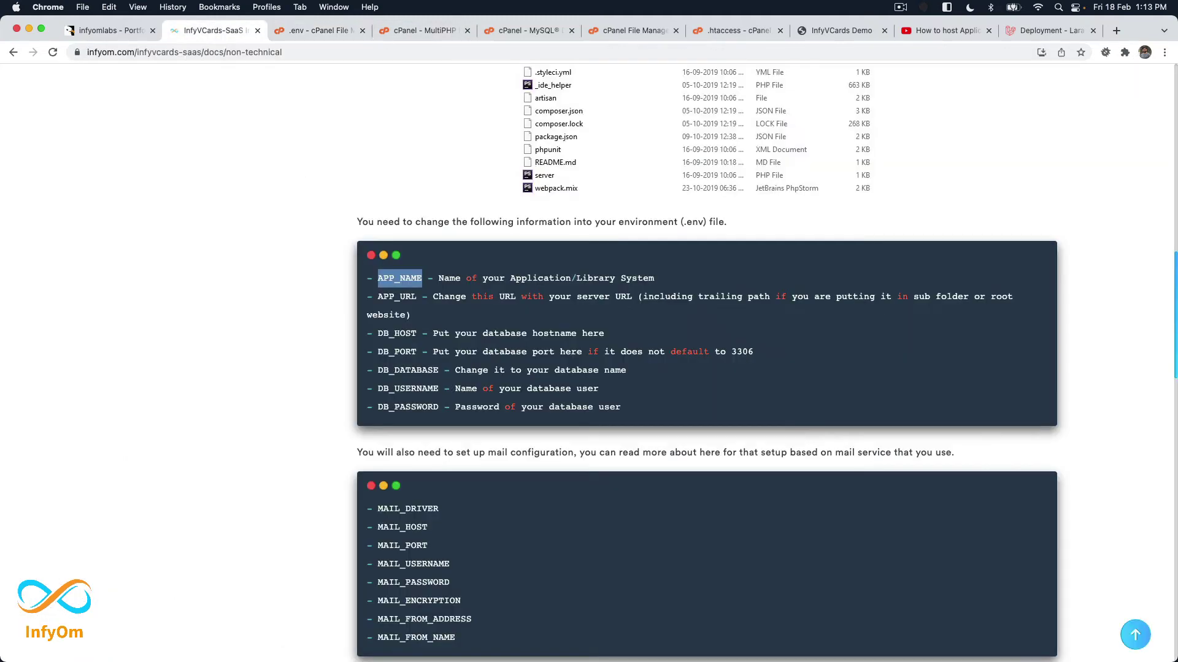
pyautogui.click(432, 31)
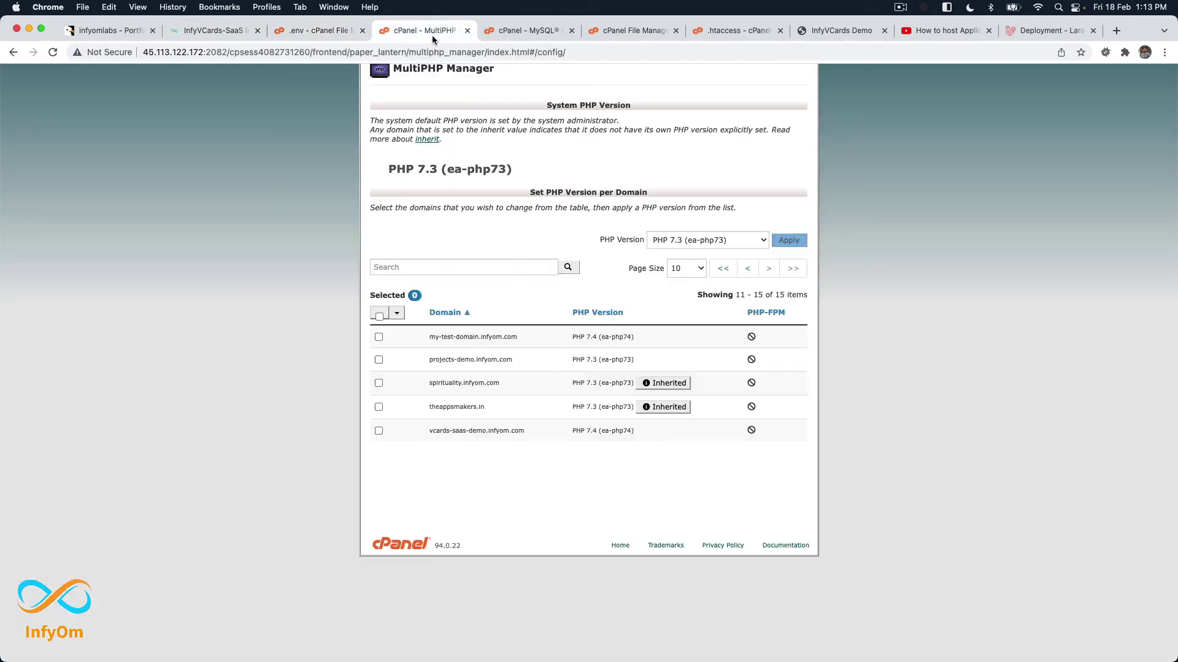
pyautogui.click(521, 31)
pyautogui.click(620, 30)
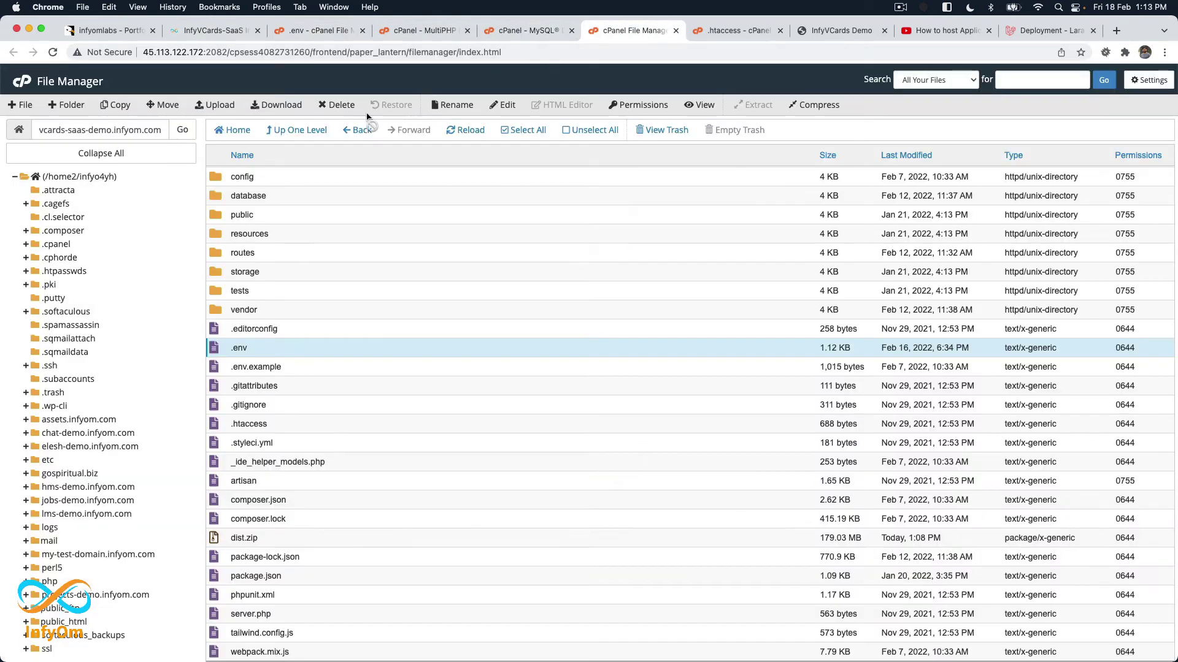
pyautogui.tripleClick(98, 129)
pyautogui.press('cmd+c')
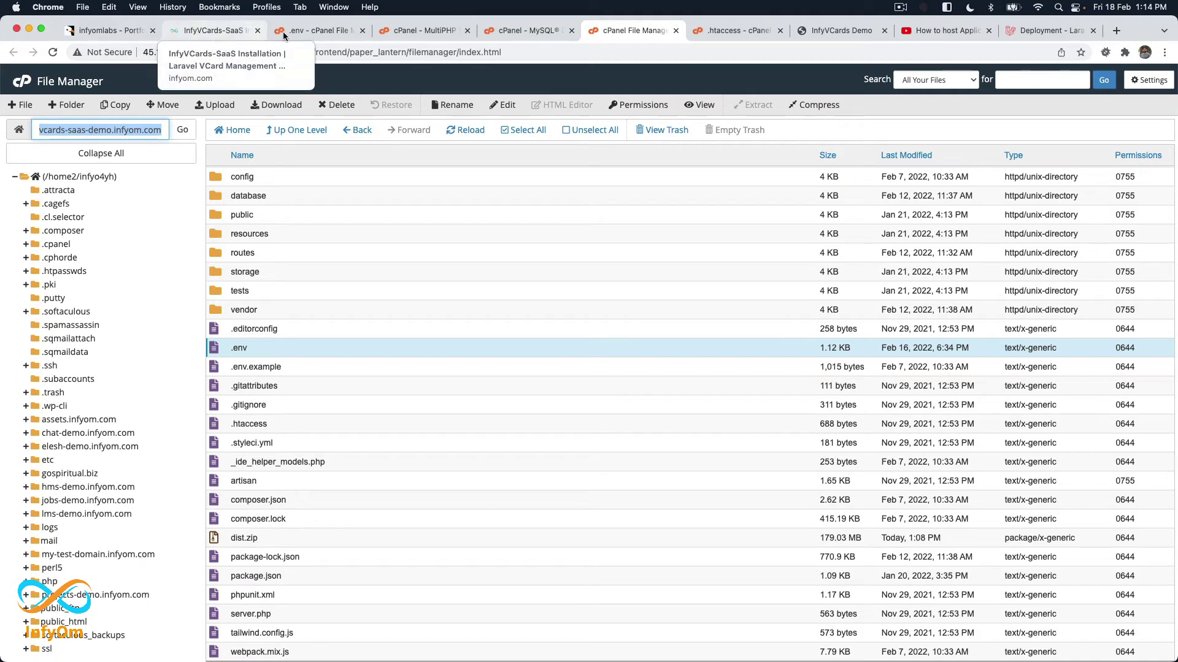
pyautogui.click(314, 31)
pyautogui.doubleClick(138, 173)
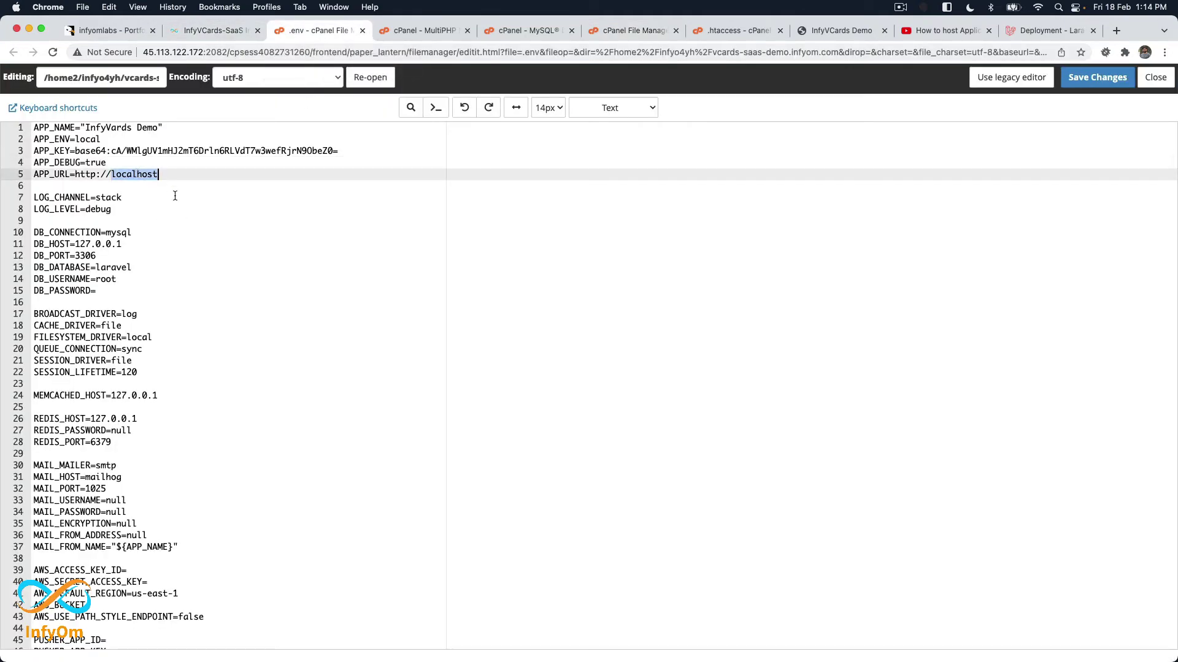
pyautogui.press('cmd+v')
pyautogui.click(96, 174)
pyautogui.write('s')
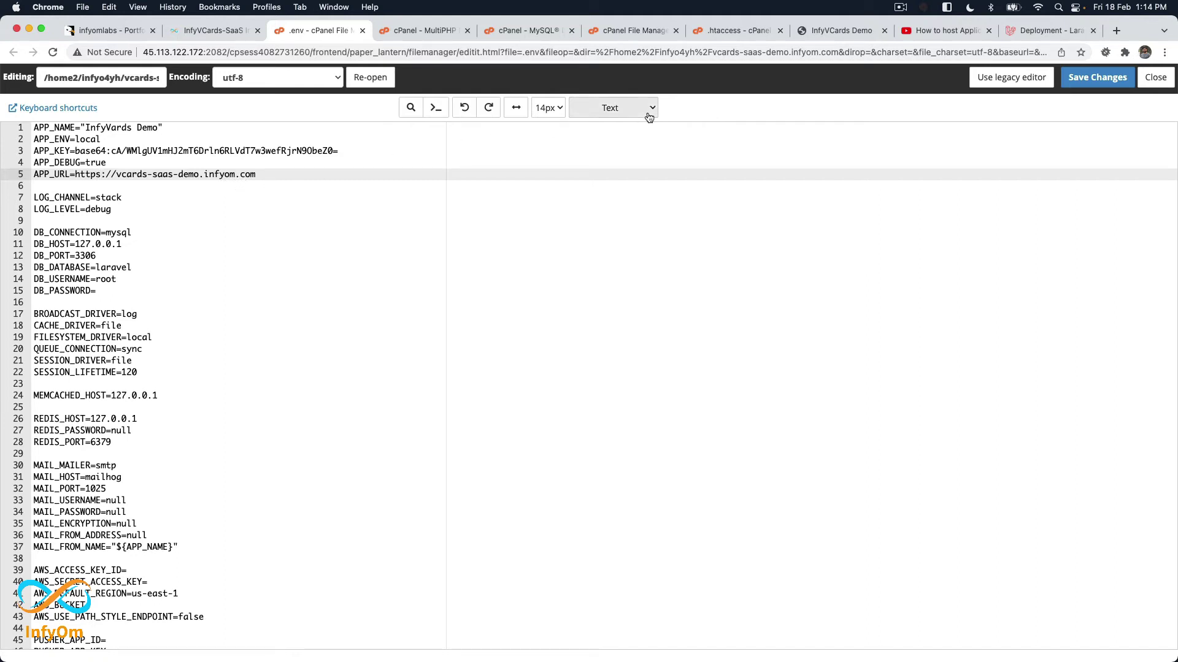
# Step: Check the database settings listed in the installation docs
pyautogui.click(427, 31)
pyautogui.click(242, 30)
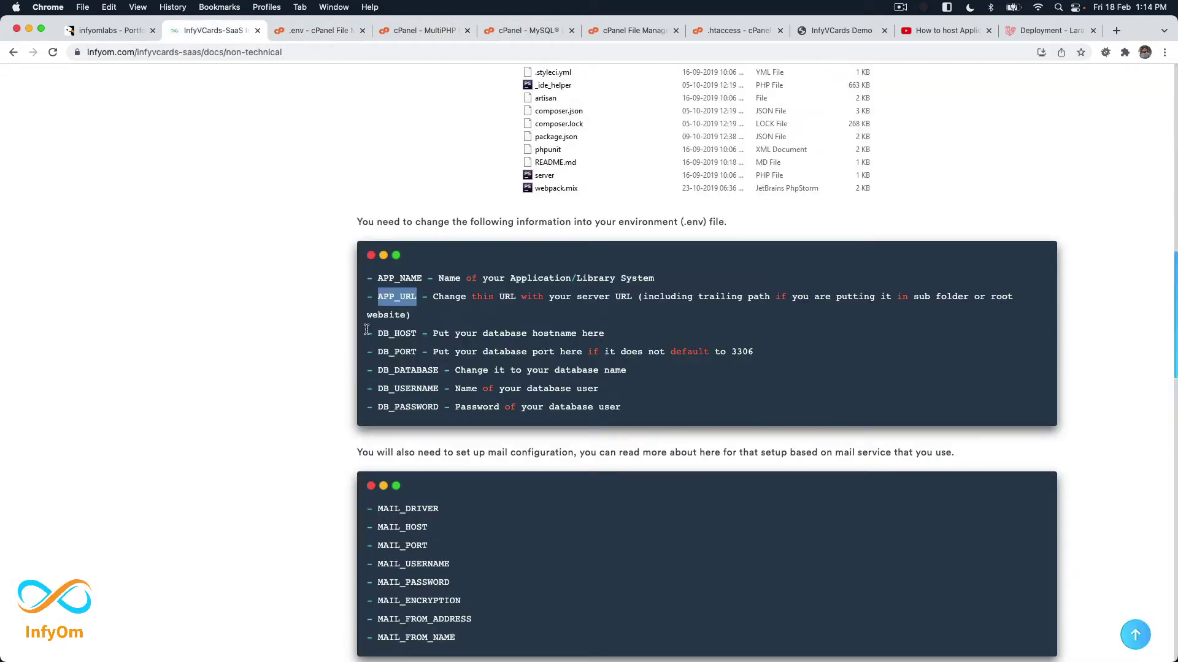
pyautogui.moveTo(366, 331); pyautogui.dragTo(454, 406)
pyautogui.click(332, 169)
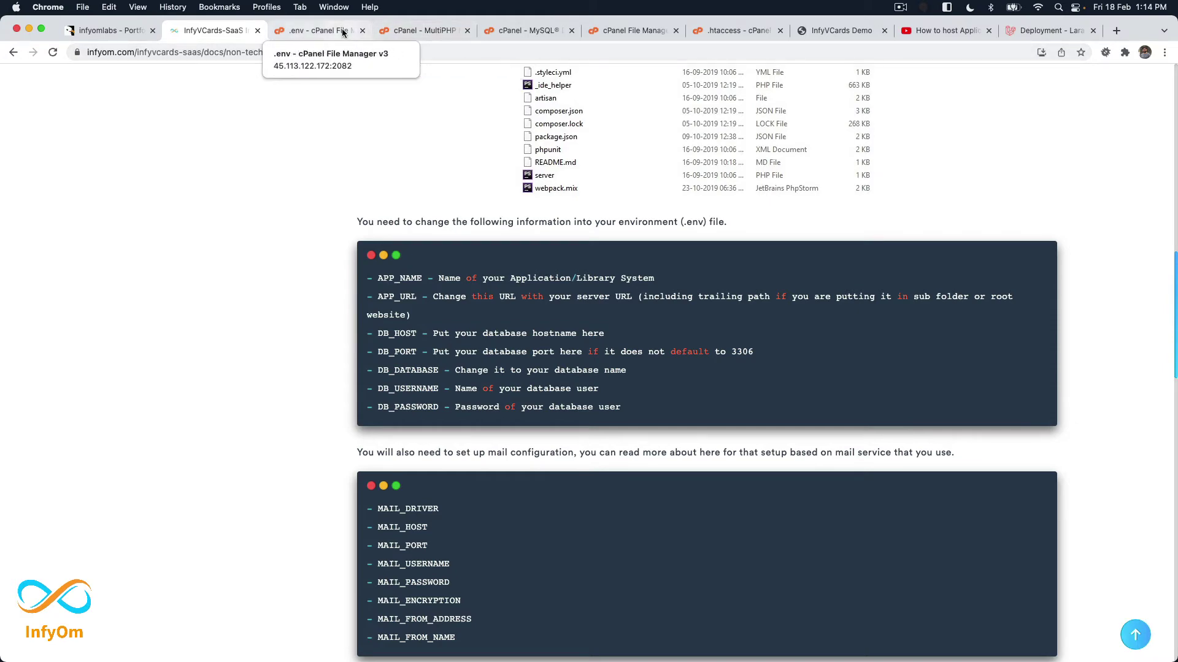
# Step: Replace the DB_HOST address 127.0.0.1 with localhost in the .env file
pyautogui.click(315, 30)
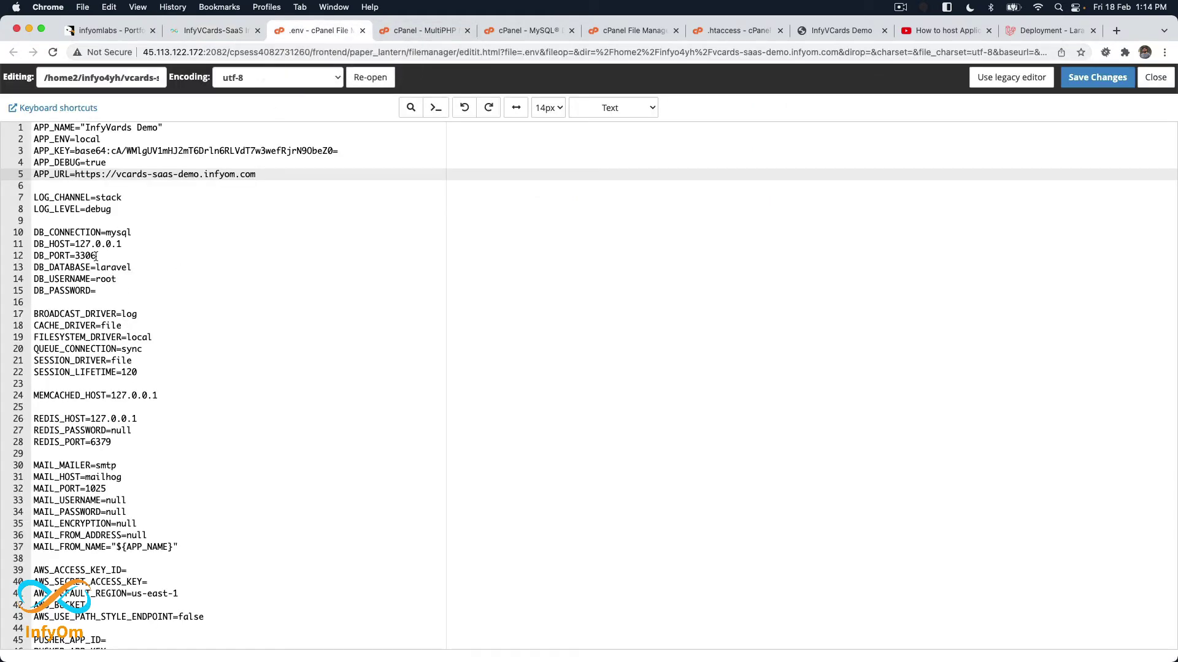
pyautogui.moveTo(75, 244); pyautogui.dragTo(164, 243)
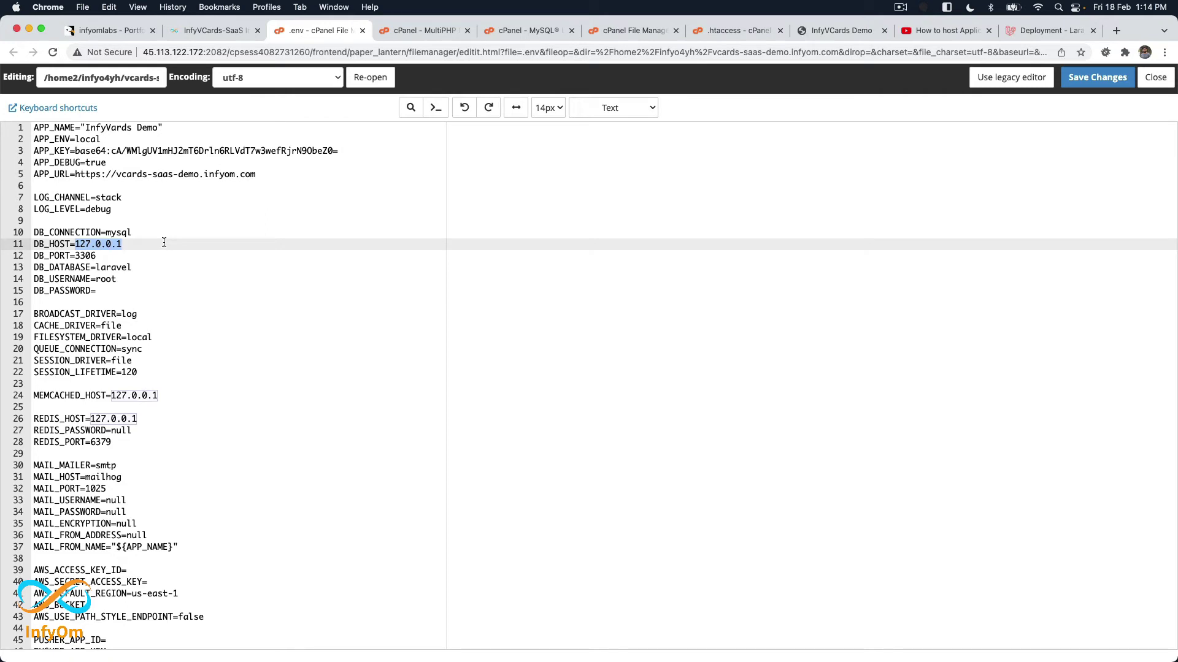
pyautogui.click(132, 249)
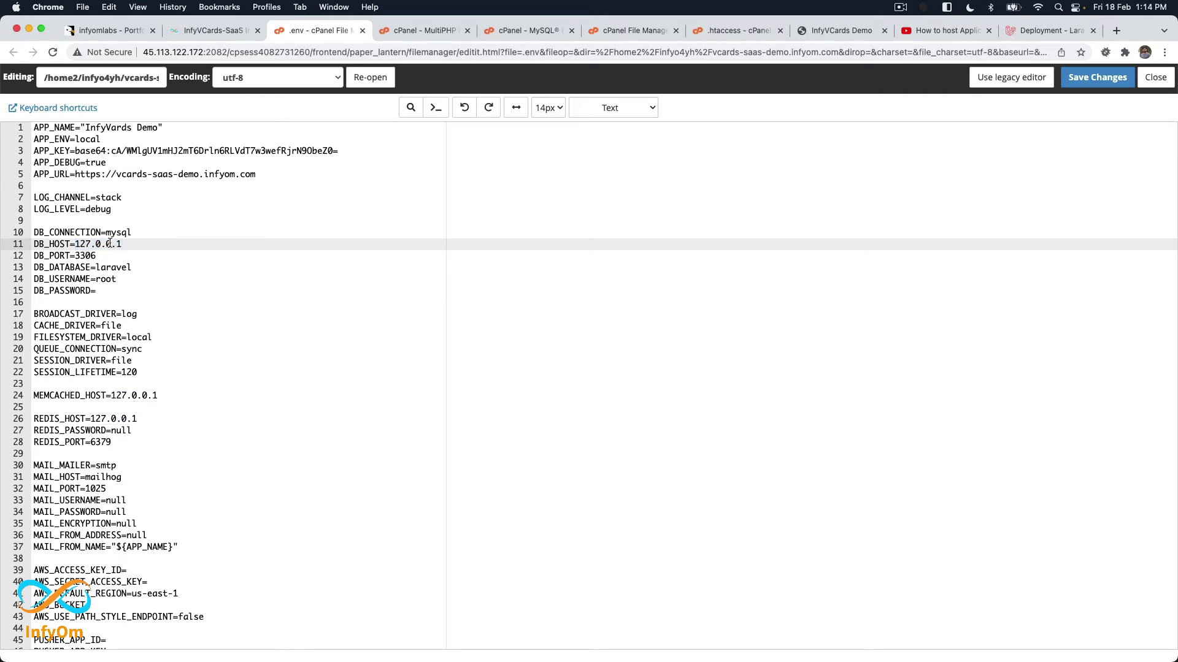
pyautogui.moveTo(130, 245); pyautogui.dragTo(75, 246)
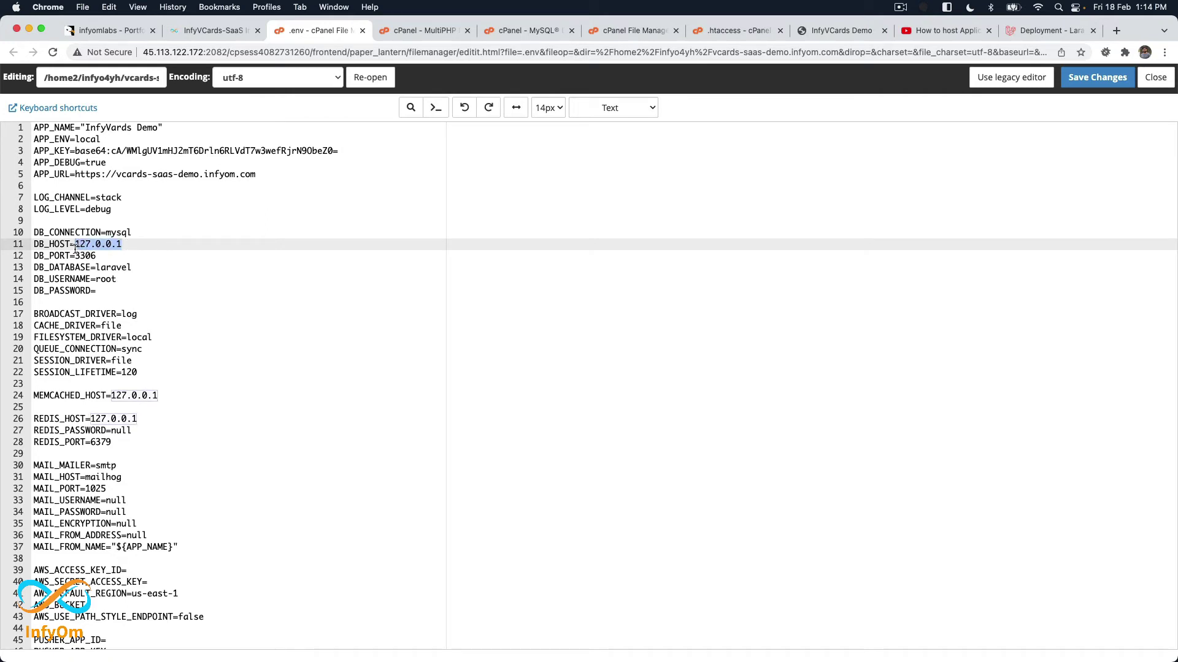
pyautogui.write('localhost')
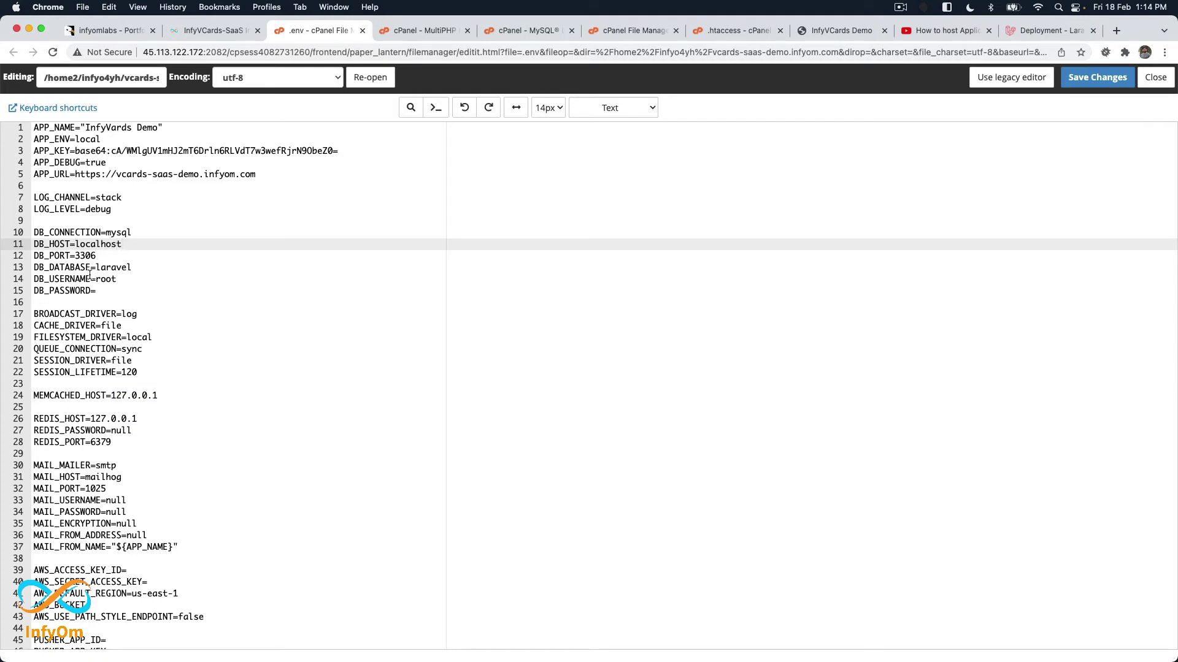
pyautogui.doubleClick(85, 255)
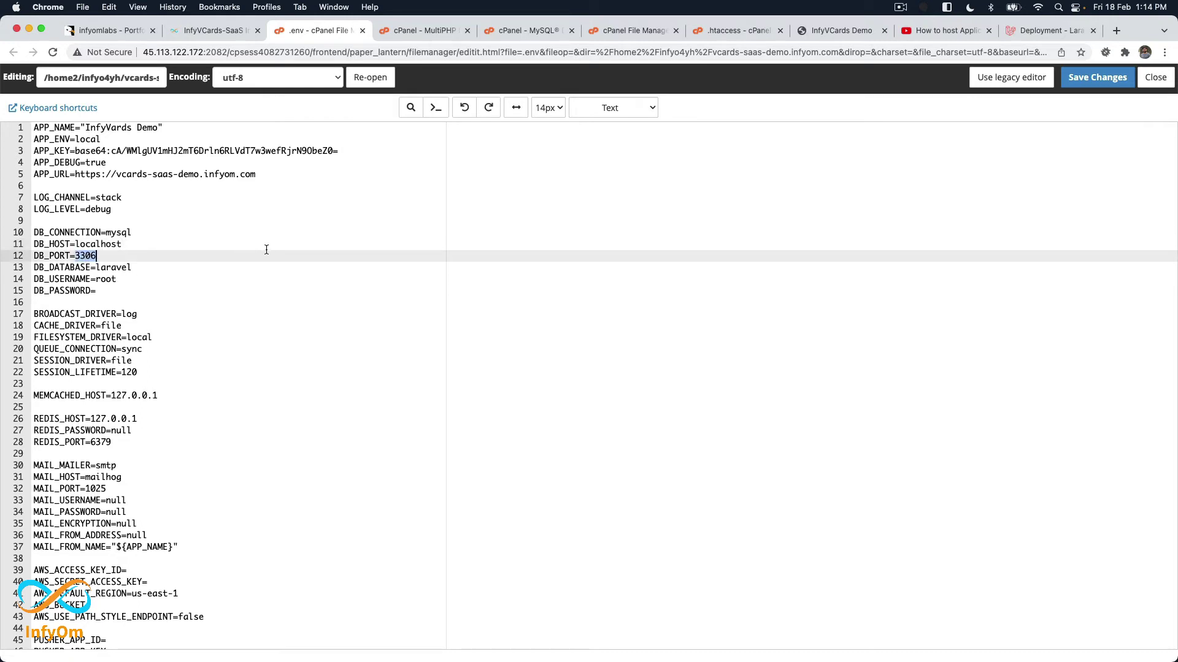
# Step: Go to the cPanel home page, briefly visiting the WordPress management page
pyautogui.click(417, 30)
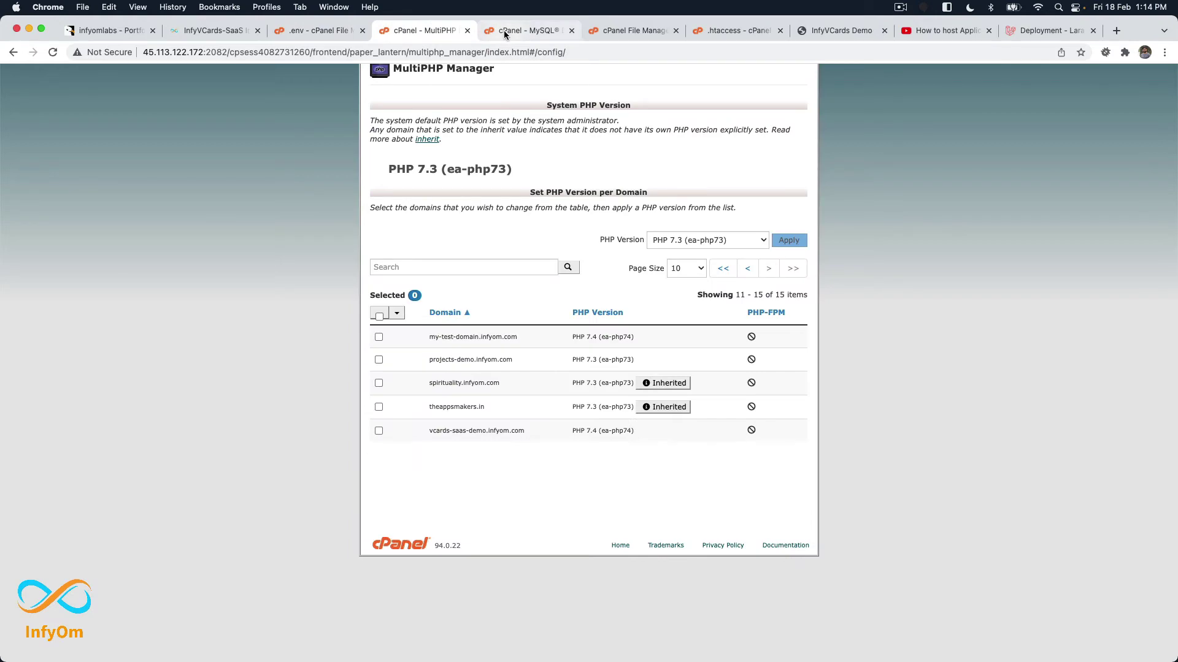
pyautogui.click(503, 30)
pyautogui.click(625, 30)
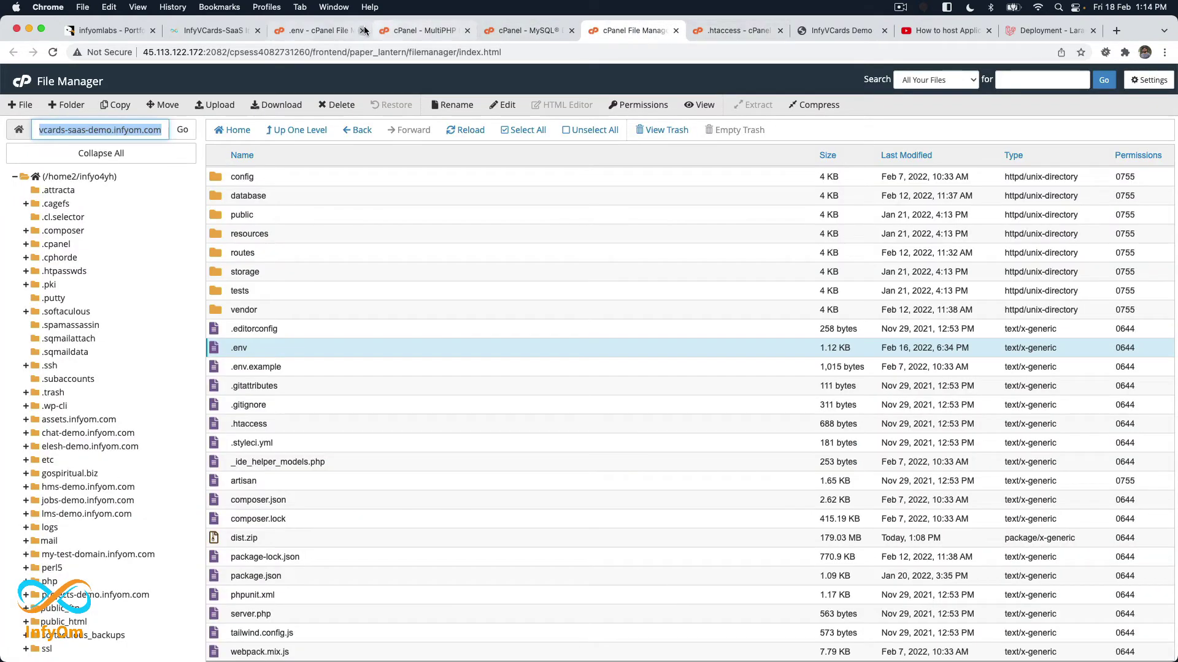
pyautogui.click(322, 31)
pyautogui.click(423, 32)
pyautogui.scroll(3, 411, 169)
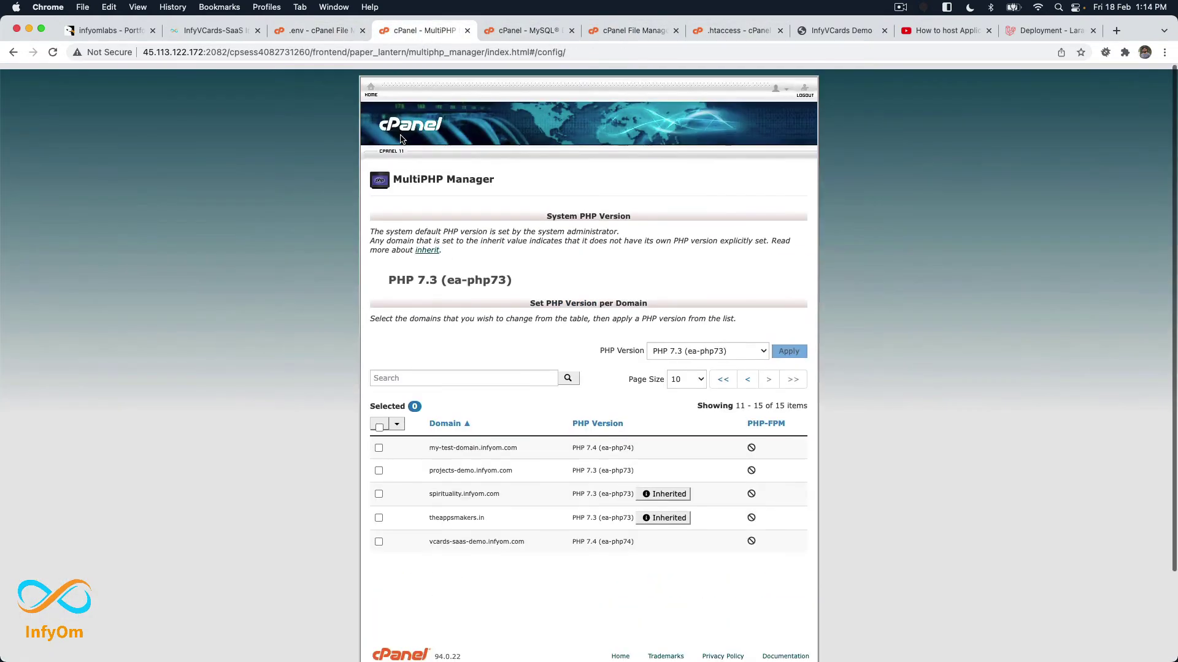
pyautogui.click(368, 82)
pyautogui.scroll(-6, 505, 473)
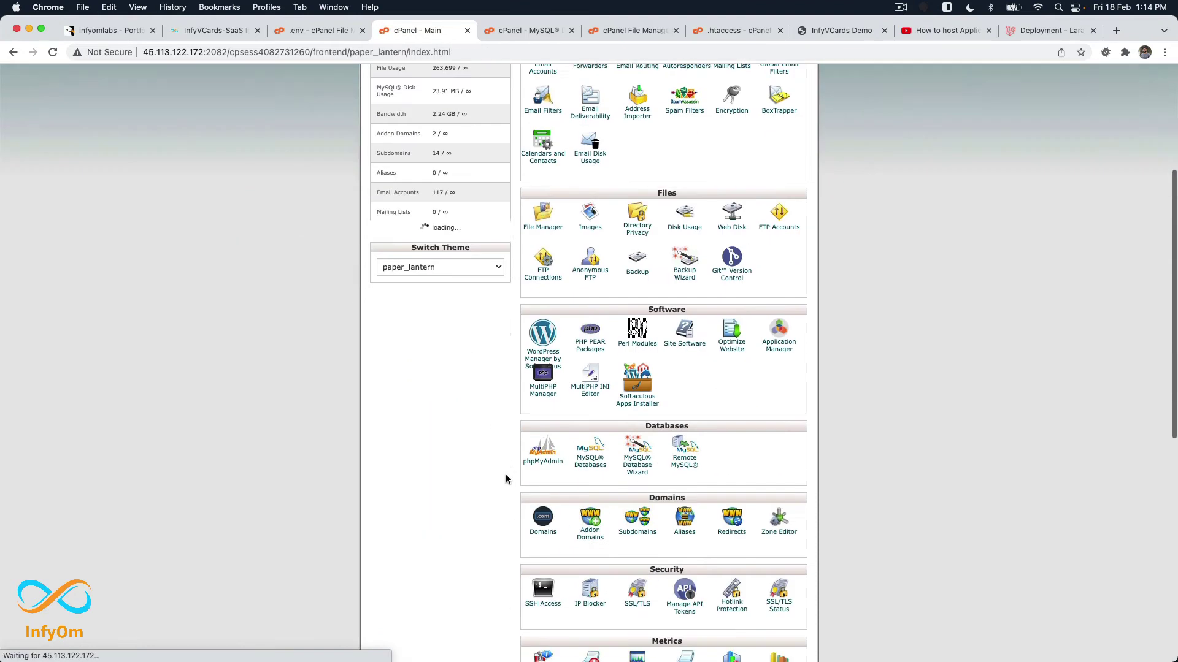
pyautogui.scroll(2, 554, 432)
pyautogui.click(552, 430)
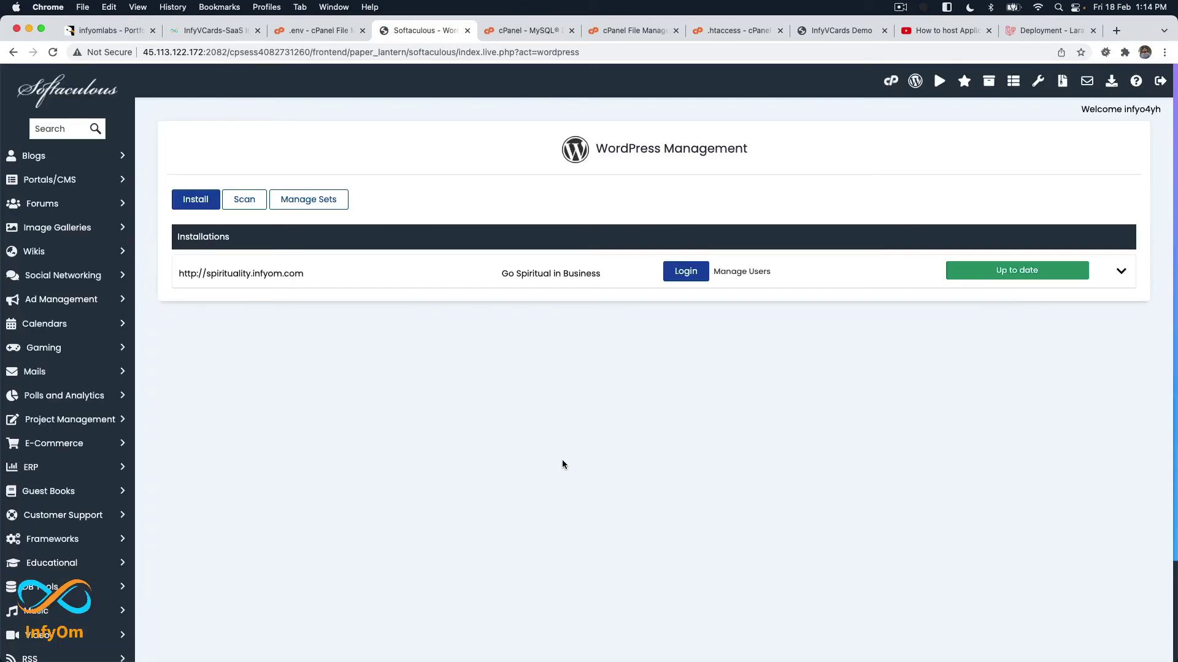
pyautogui.click(13, 52)
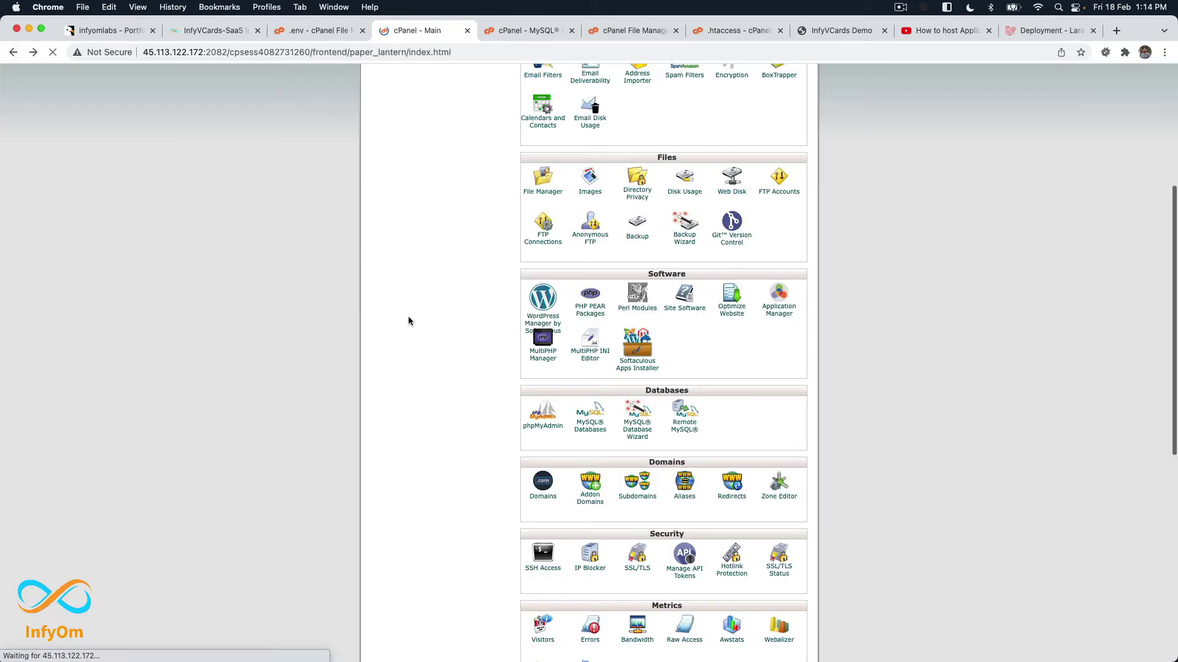
pyautogui.scroll(-5, 542, 552)
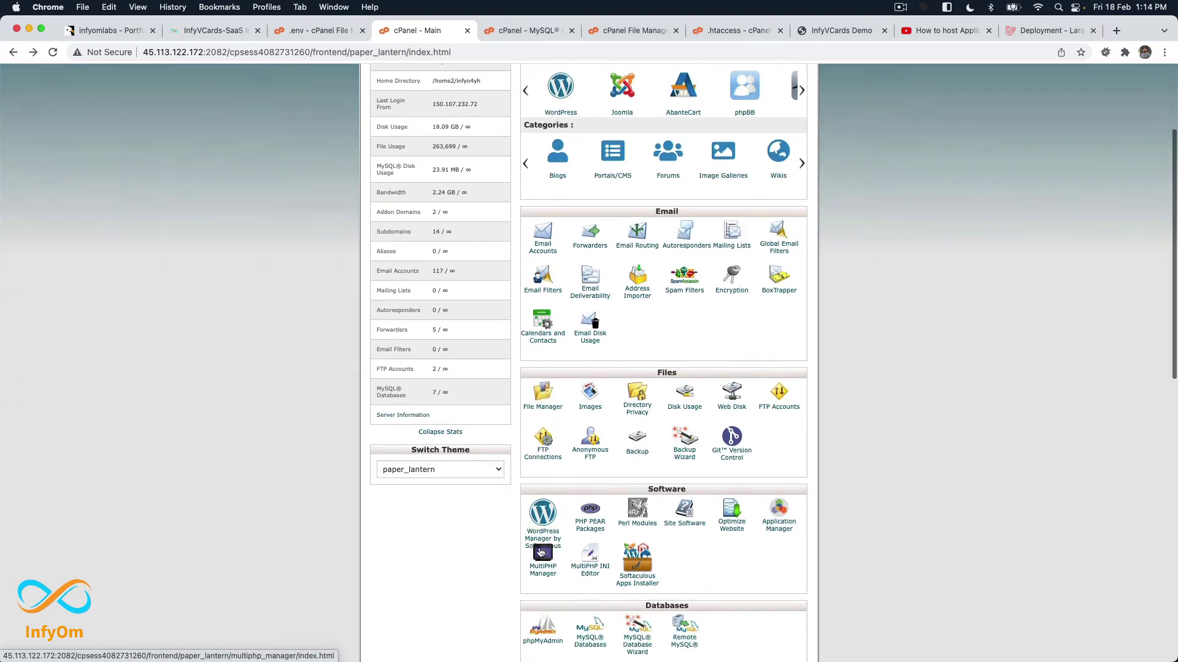
# Step: Confirm in phpMyAdmin that the database host is localhost, then return to the .env editor
pyautogui.click(543, 555)
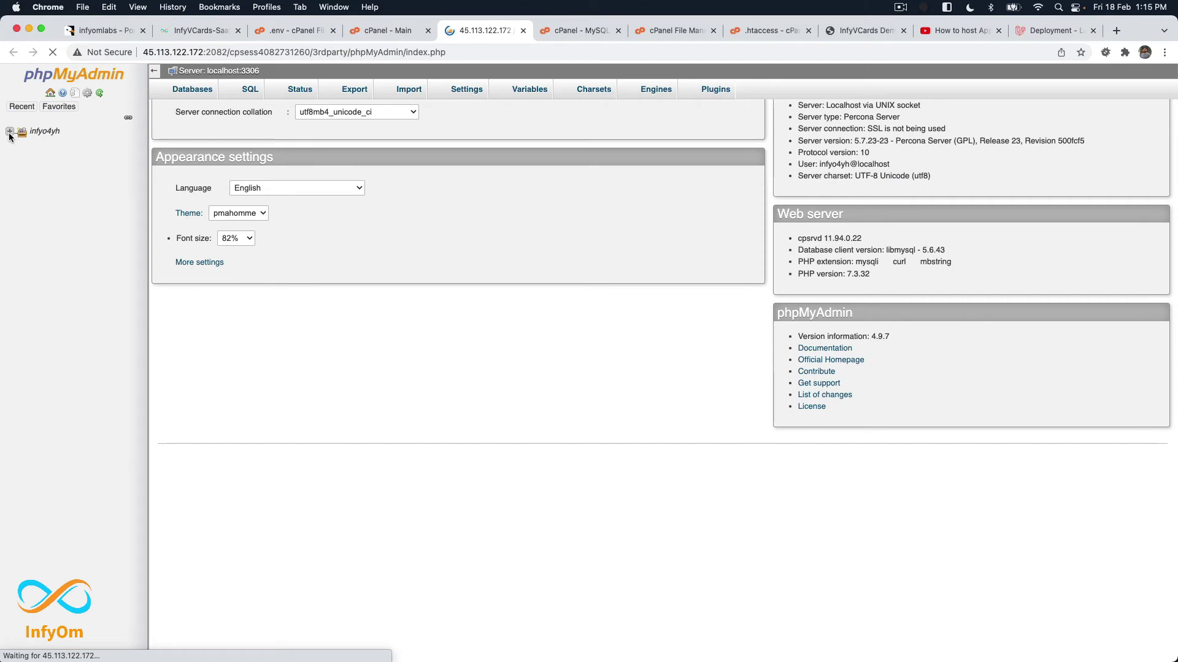
pyautogui.click(9, 131)
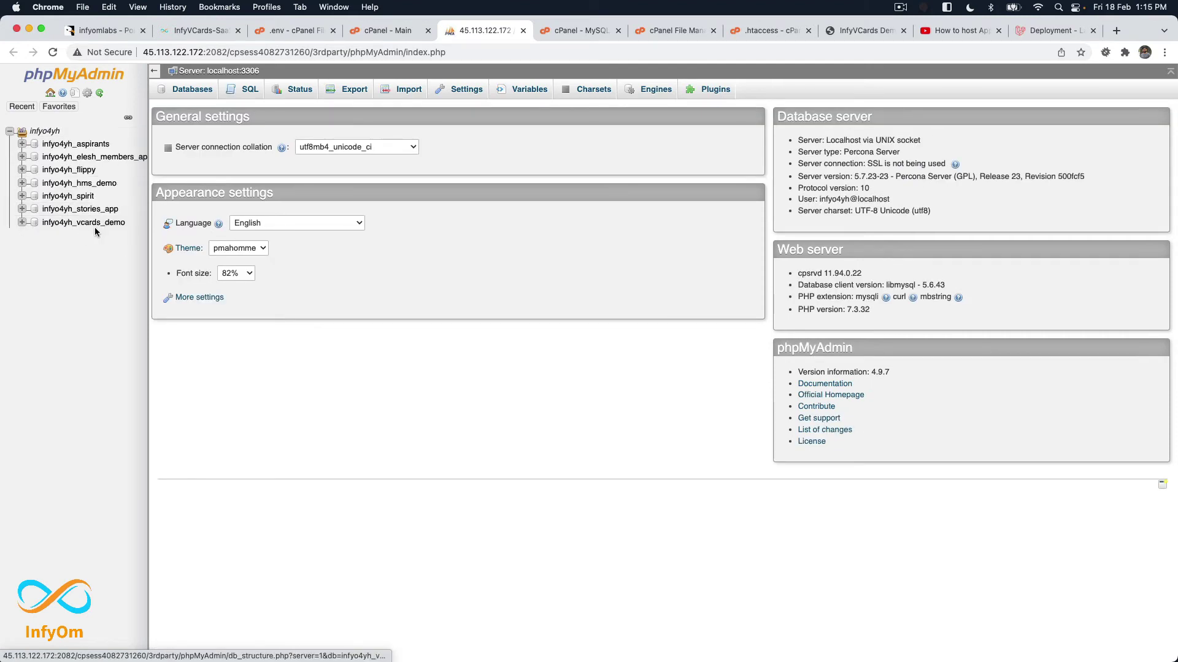
pyautogui.doubleClick(871, 199)
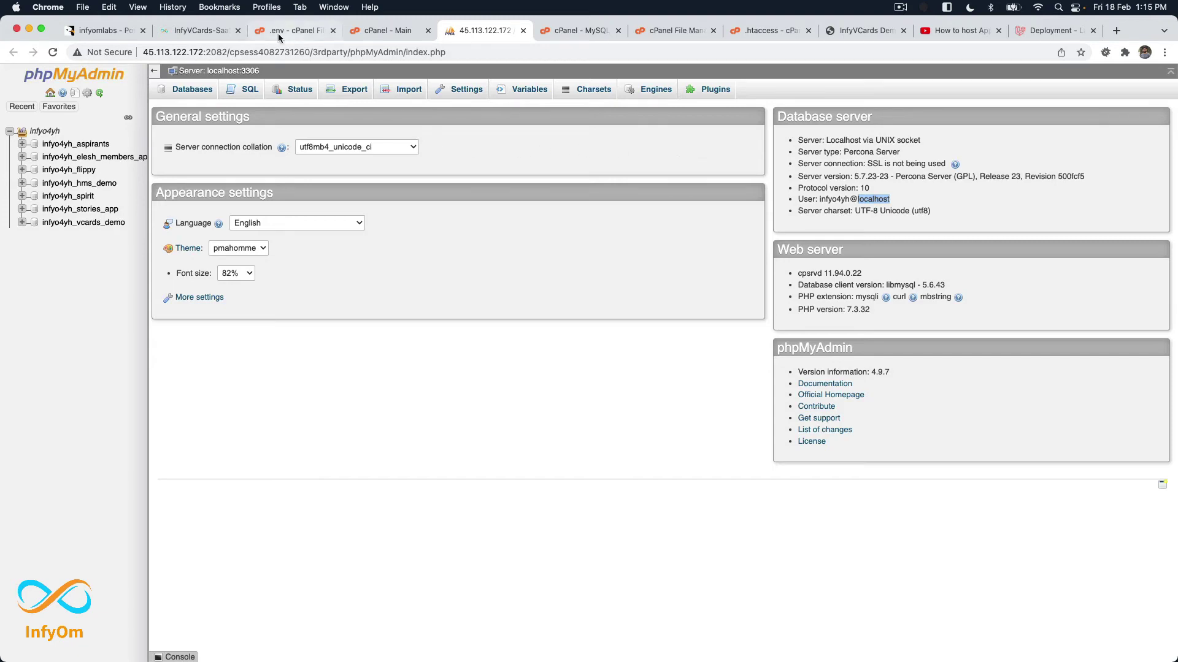
pyautogui.click(198, 33)
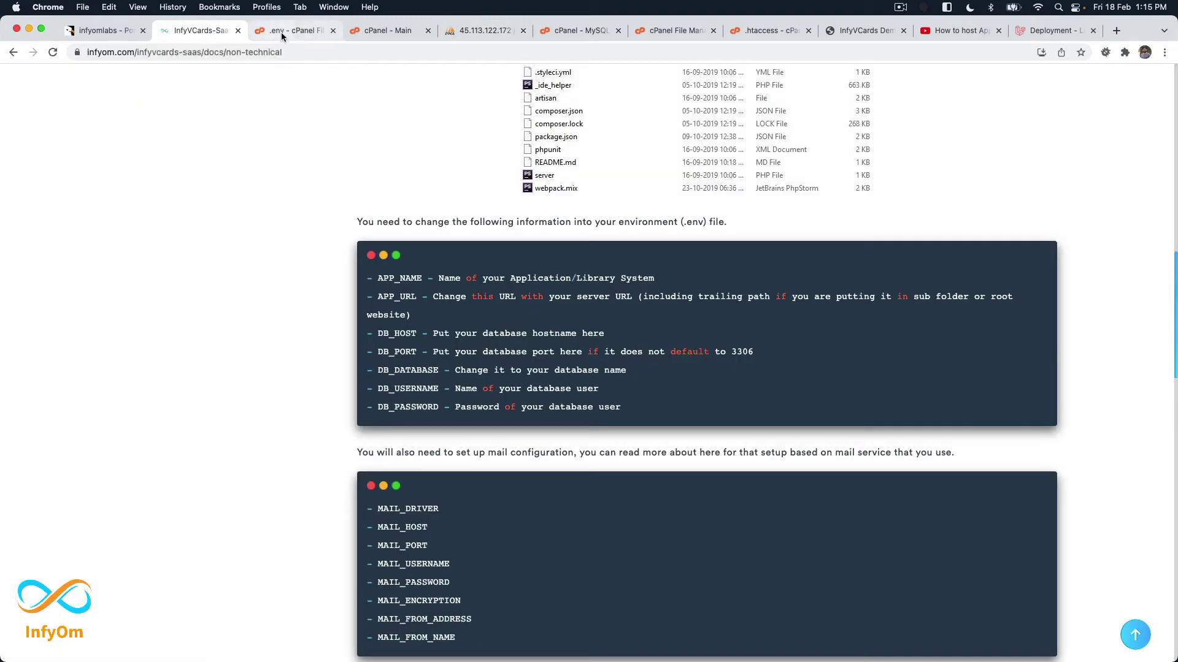
pyautogui.click(281, 32)
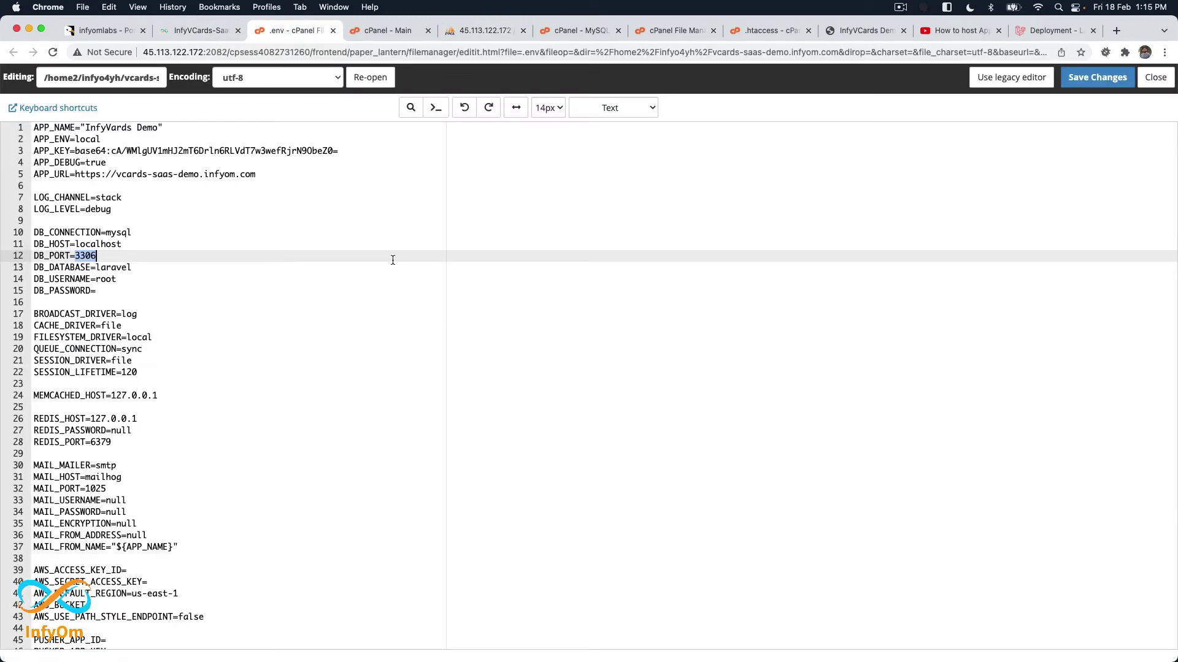
# Step: Set DB_DATABASE and DB_USERNAME to infyo4yh_vcards_demo, copied from the notes
pyautogui.doubleClick(108, 268)
pyautogui.press('super+Tab')
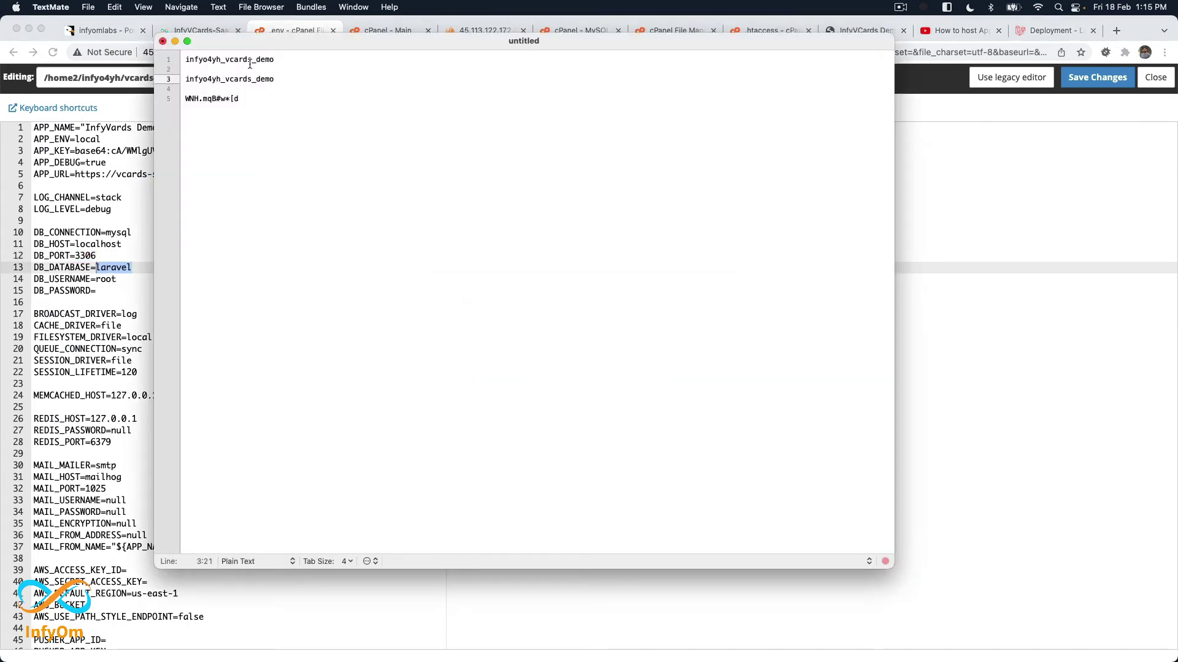
pyautogui.doubleClick(249, 60)
pyautogui.press('super+c')
pyautogui.press('super+Tab')
pyautogui.press('super+v')
pyautogui.doubleClick(106, 279)
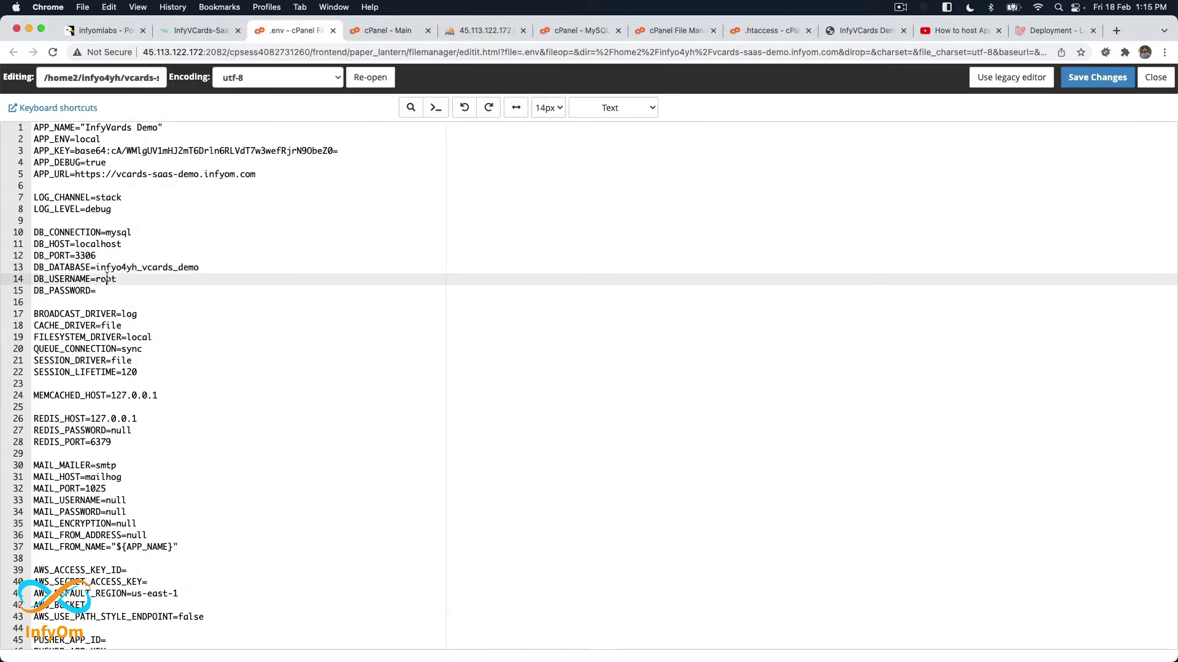
pyautogui.press('super+v')
# Step: Put the saved database password inside quotes for DB_PASSWORD and save the .env file
pyautogui.click(144, 296)
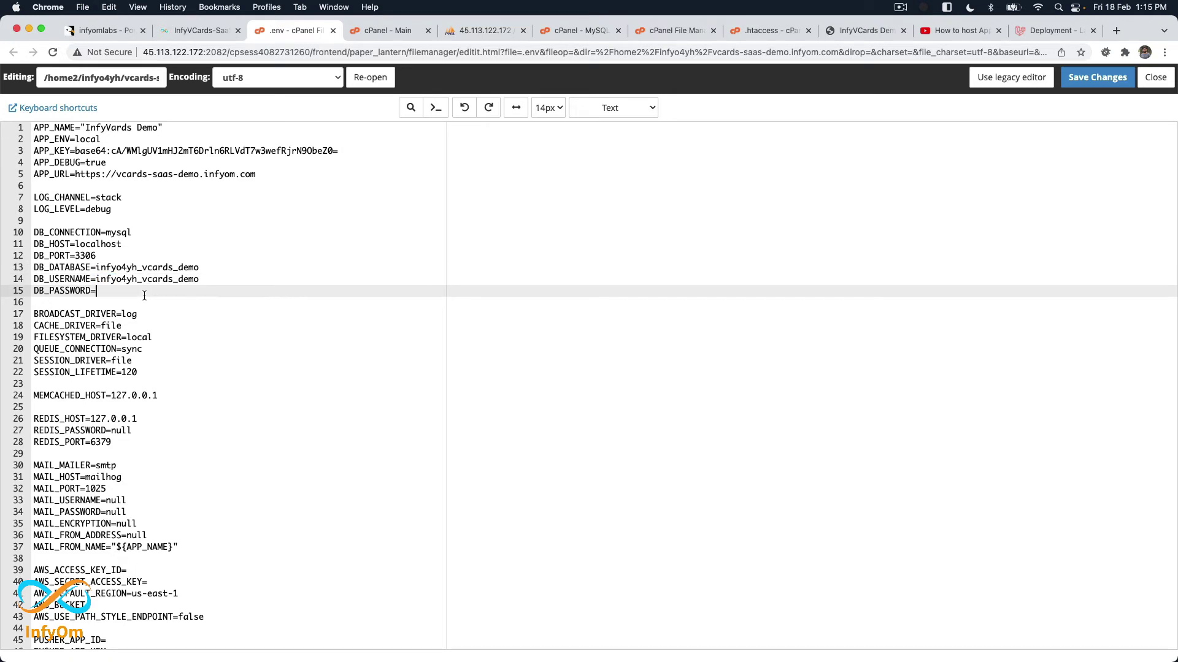
pyautogui.write('""')
pyautogui.press('Left')
pyautogui.press('super+Tab')
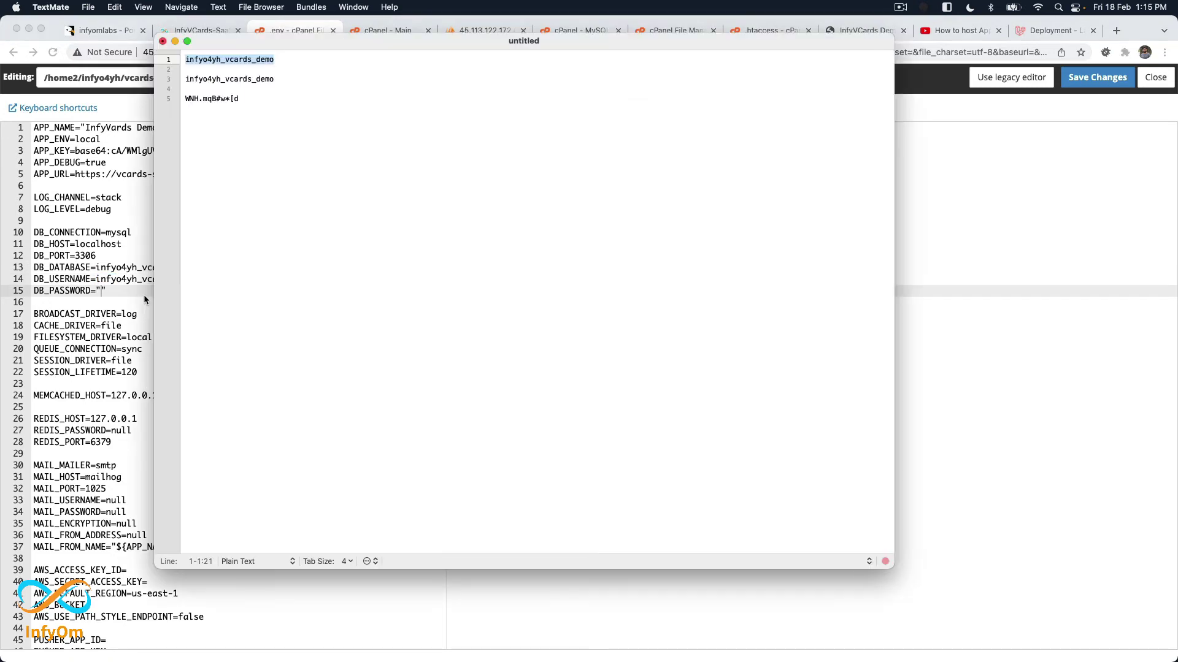
pyautogui.moveTo(246, 100); pyautogui.dragTo(185, 99)
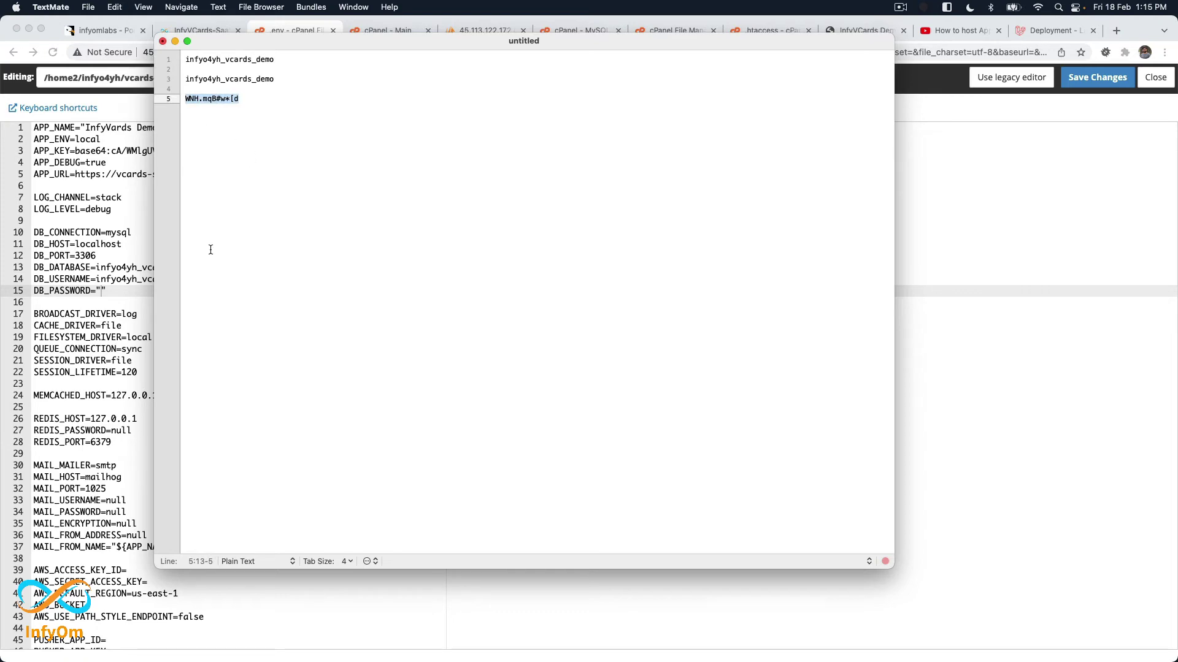
pyautogui.press('super+c')
pyautogui.press('super+Tab')
pyautogui.press('super+v')
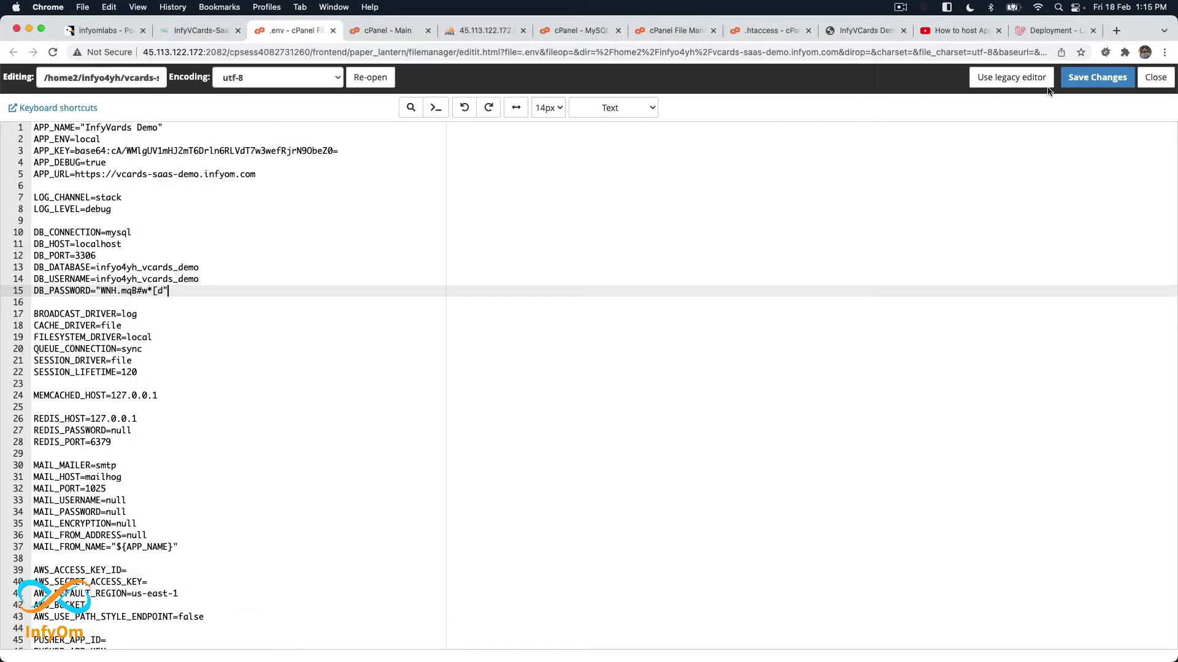
pyautogui.click(1097, 77)
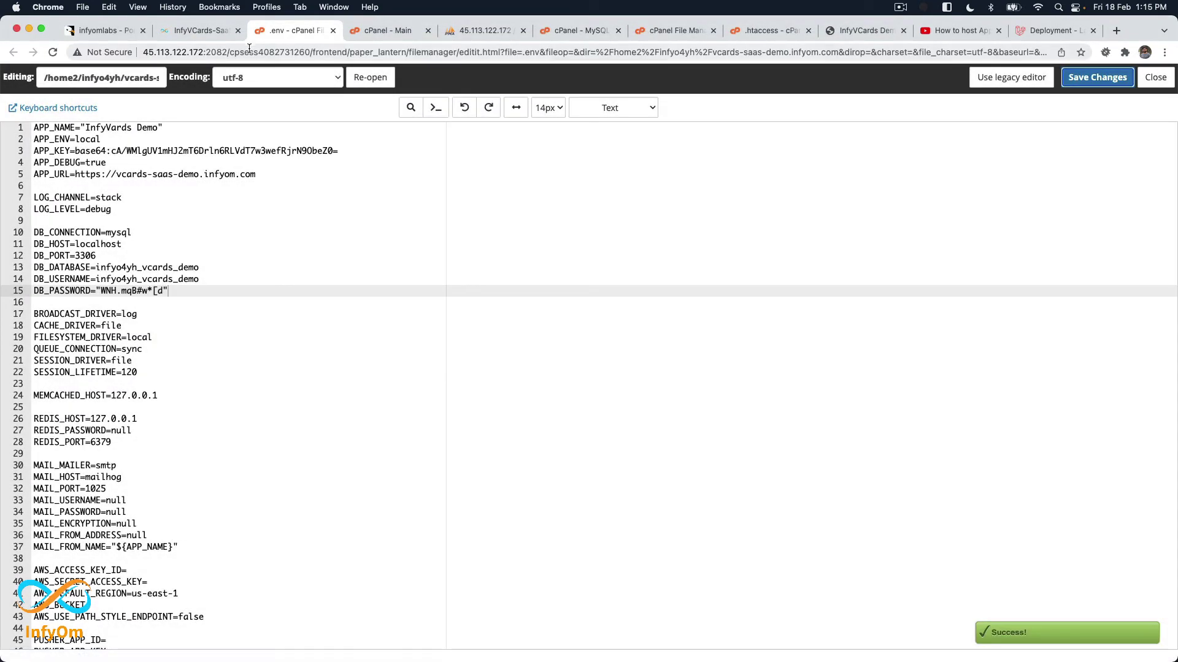
# Step: Review the mail settings section in the deployment docs
pyautogui.click(190, 32)
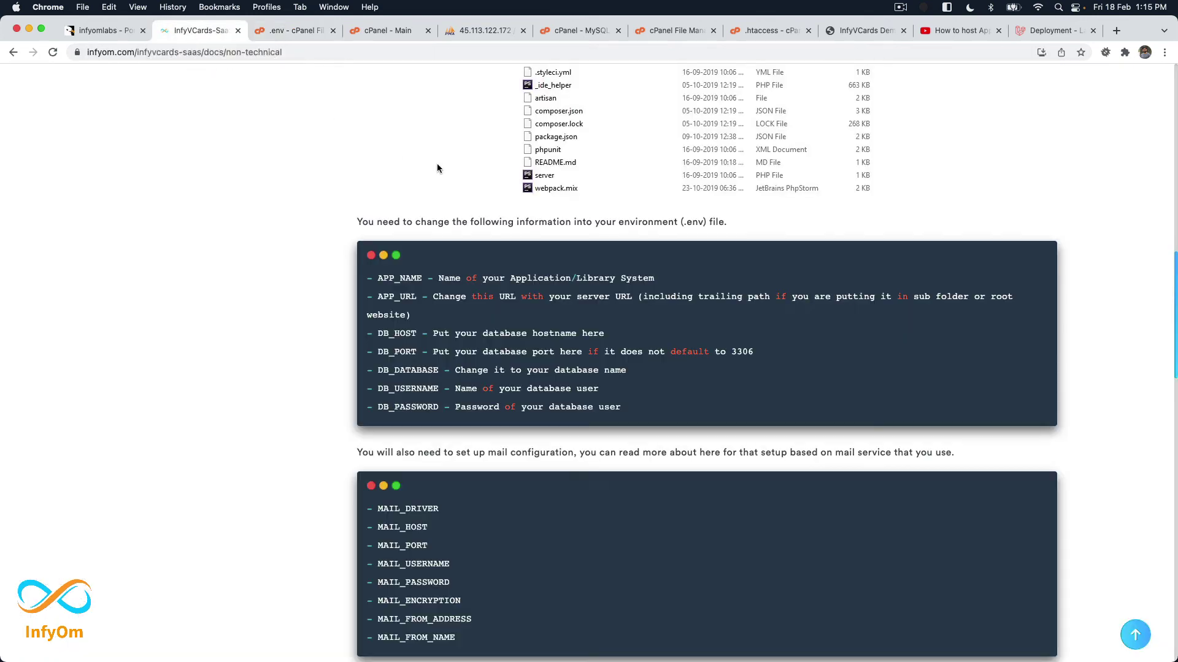
pyautogui.scroll(-3, 437, 165)
pyautogui.scroll(-5, 450, 311)
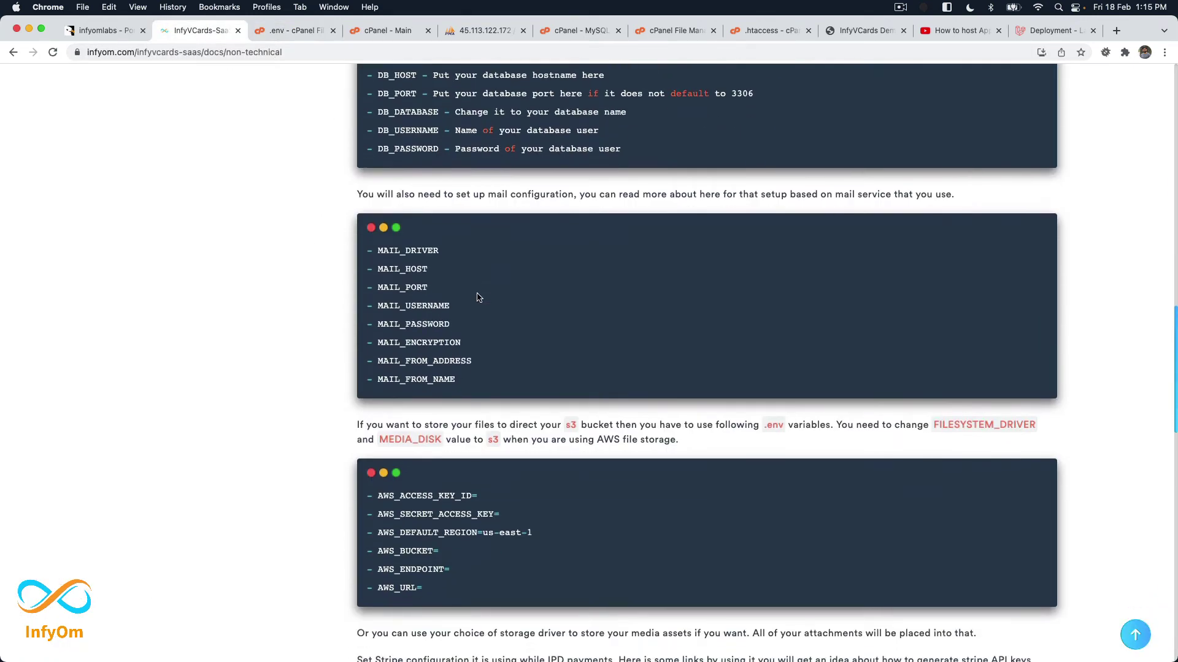
pyautogui.moveTo(469, 315); pyautogui.dragTo(368, 175)
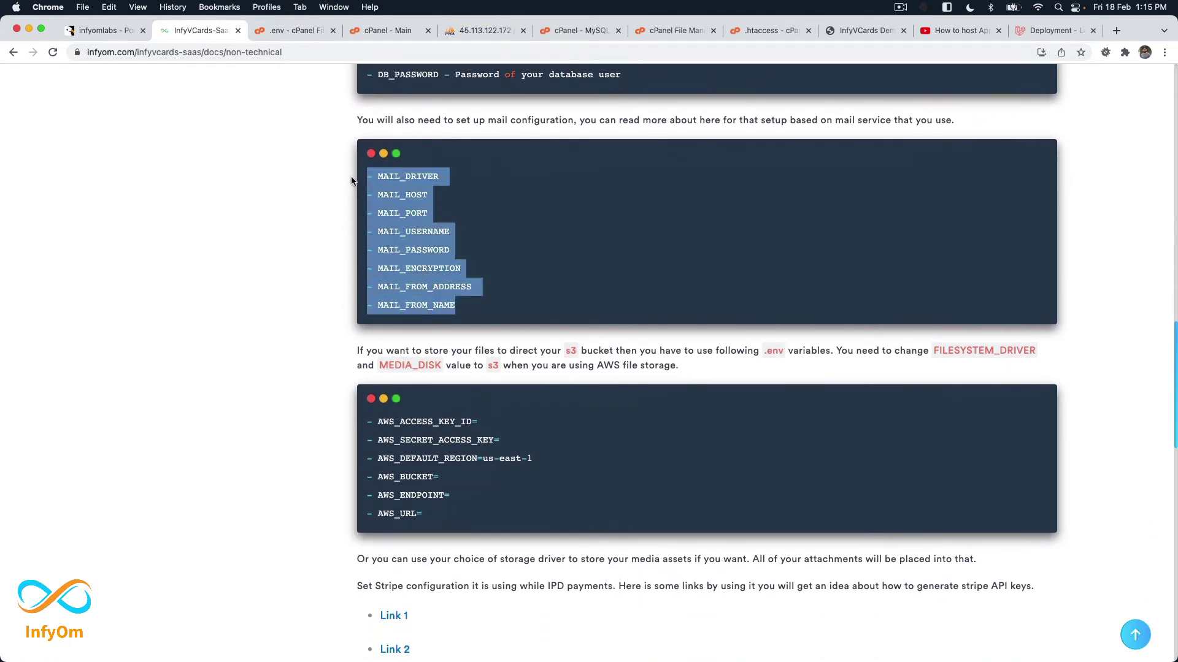
pyautogui.scroll(-1, 507, 223)
pyautogui.scroll(1, 509, 225)
pyautogui.scroll(1, 509, 225)
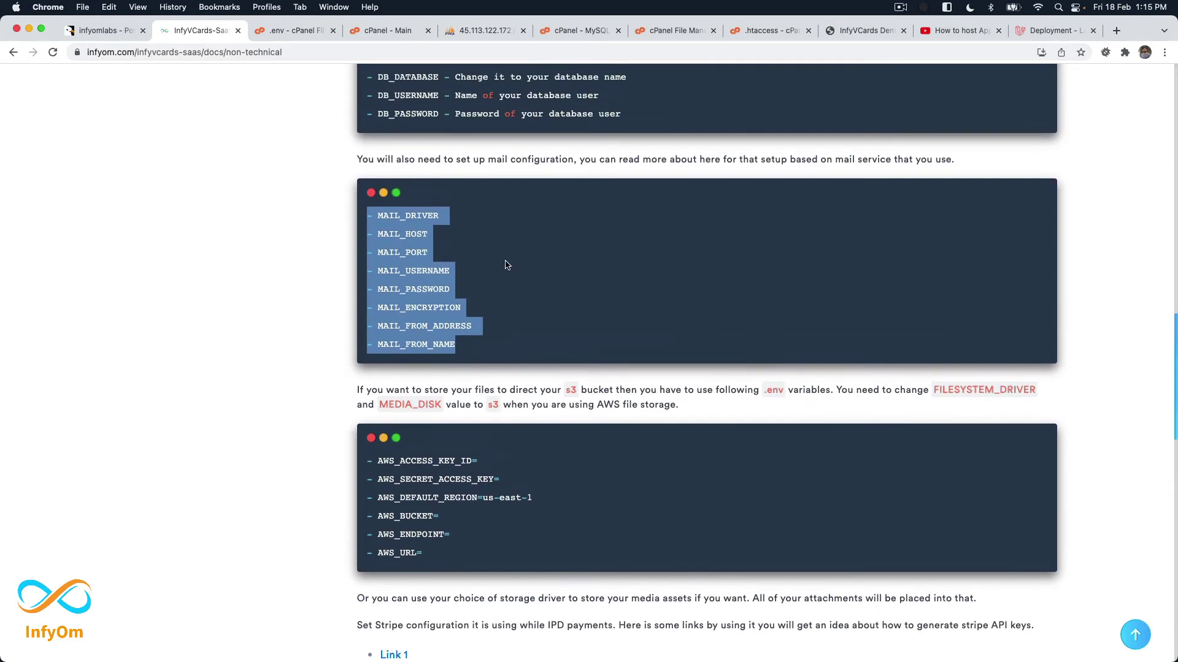
pyautogui.click(507, 262)
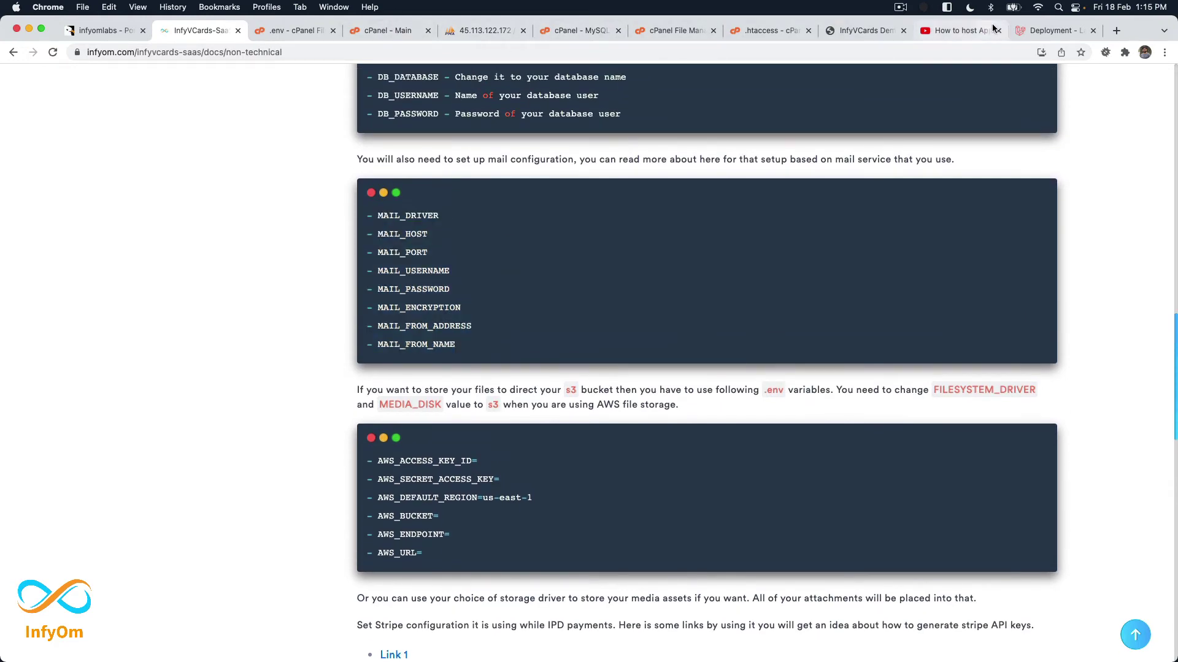
# Step: Open InfyOm's email credentials setup video on YouTube, then cPanel's Email Accounts page
pyautogui.click(969, 30)
pyautogui.scroll(-4, 342, 403)
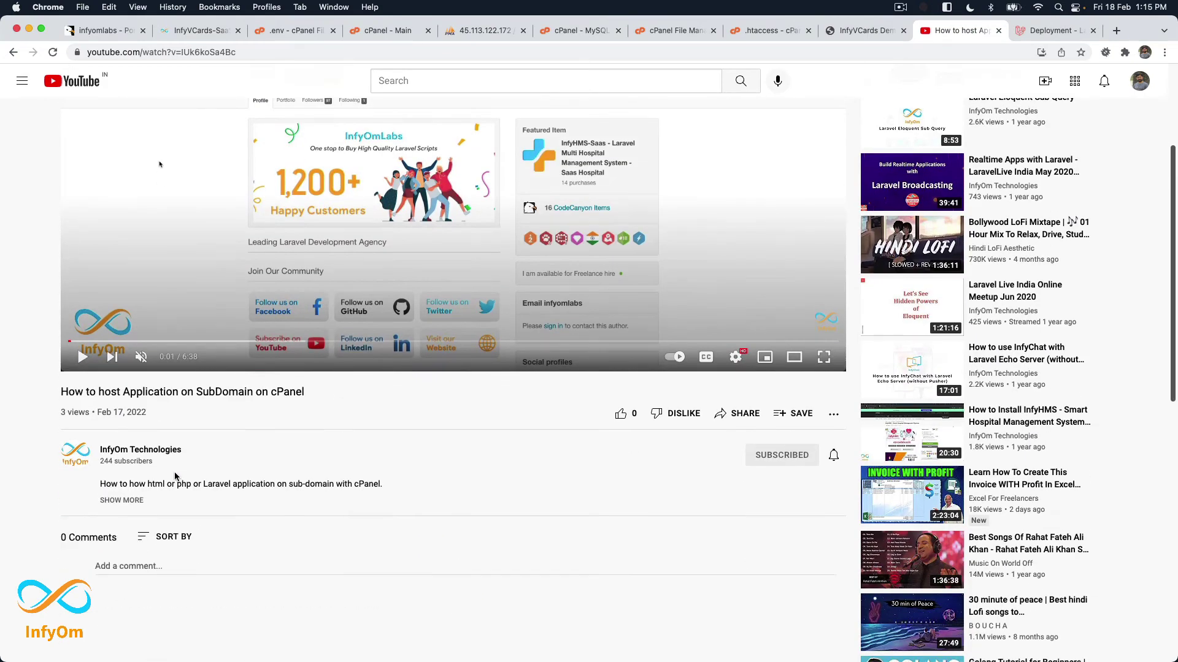
pyautogui.click(141, 420)
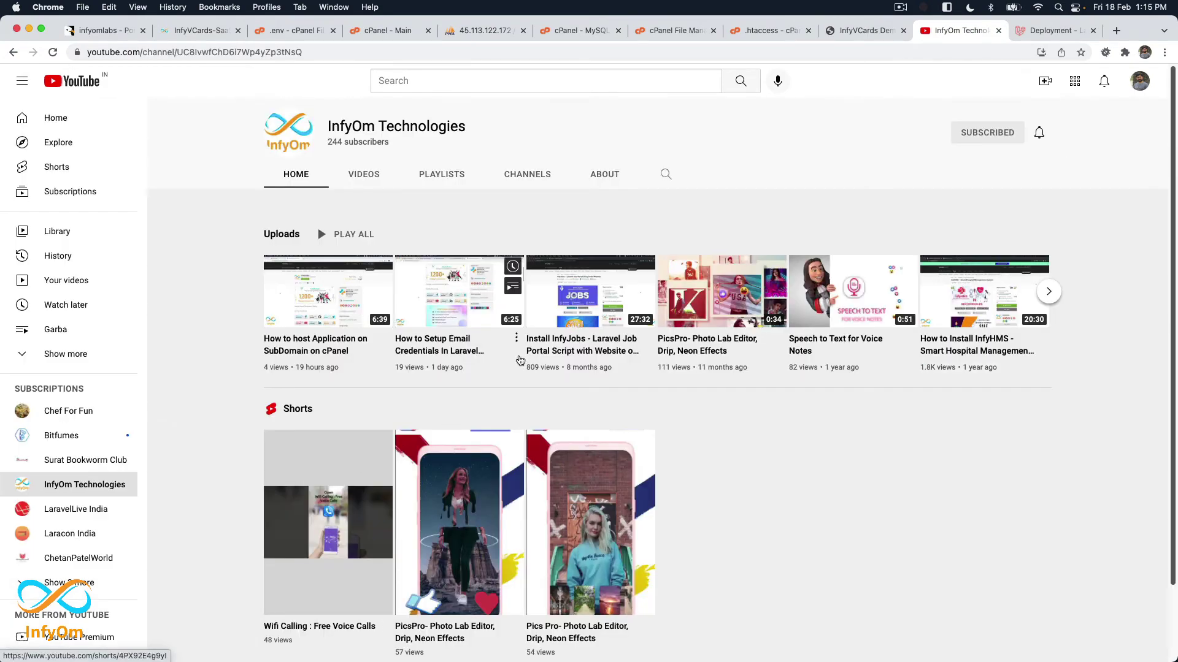
pyautogui.click(460, 291)
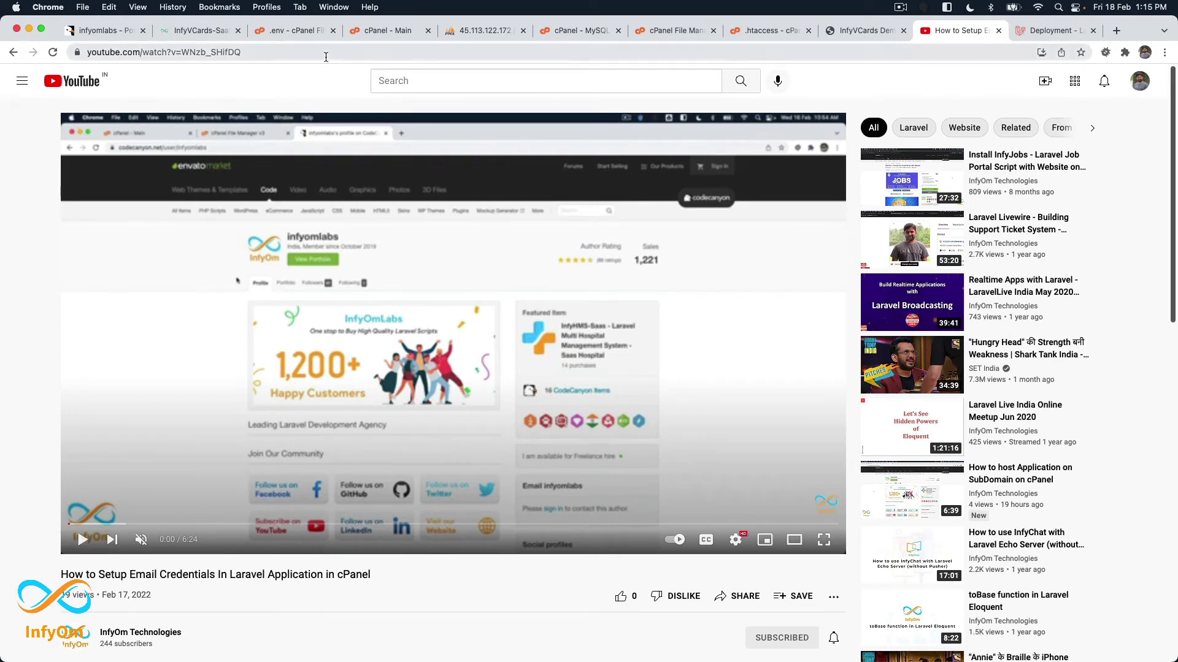
pyautogui.click(384, 31)
pyautogui.click(543, 166)
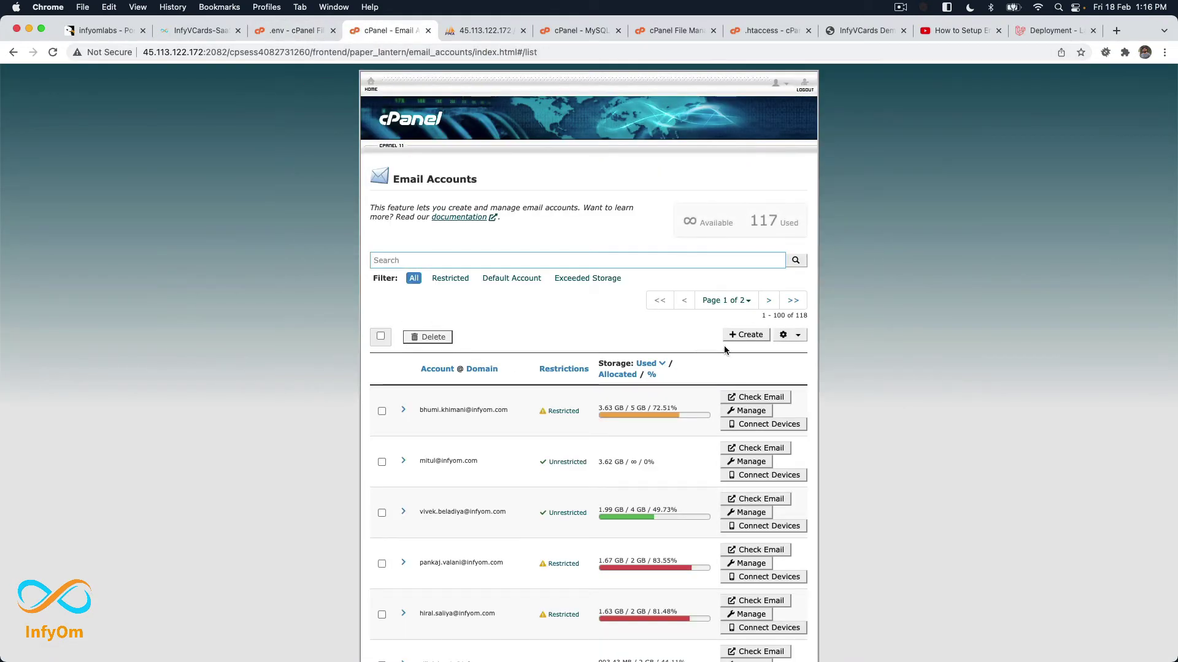
# Step: Start a new email account with username vcards-demo and a generated strong password
pyautogui.click(753, 336)
pyautogui.click(429, 370)
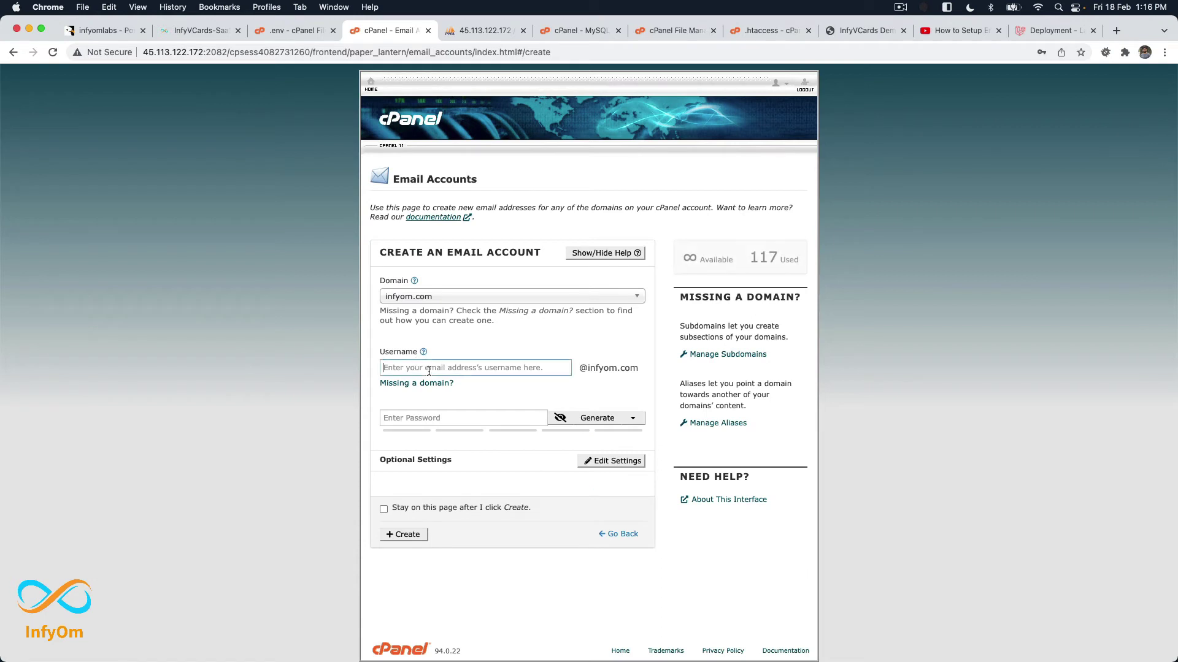
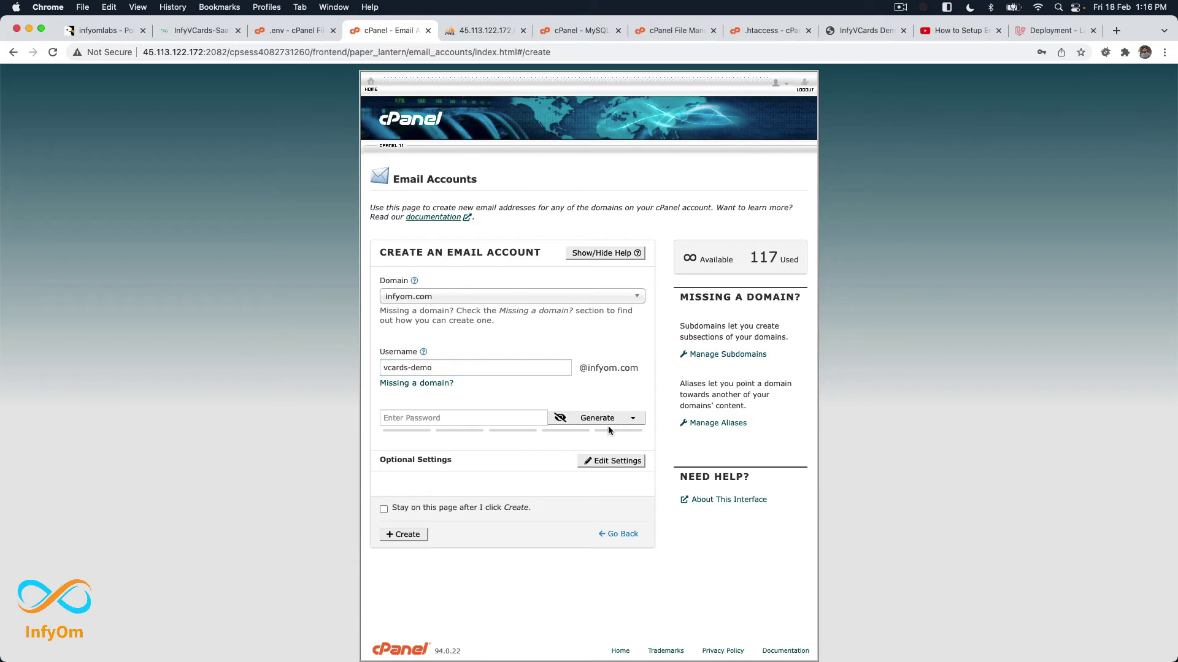
pyautogui.click(598, 419)
pyautogui.tripleClick(479, 418)
pyautogui.press('super+c')
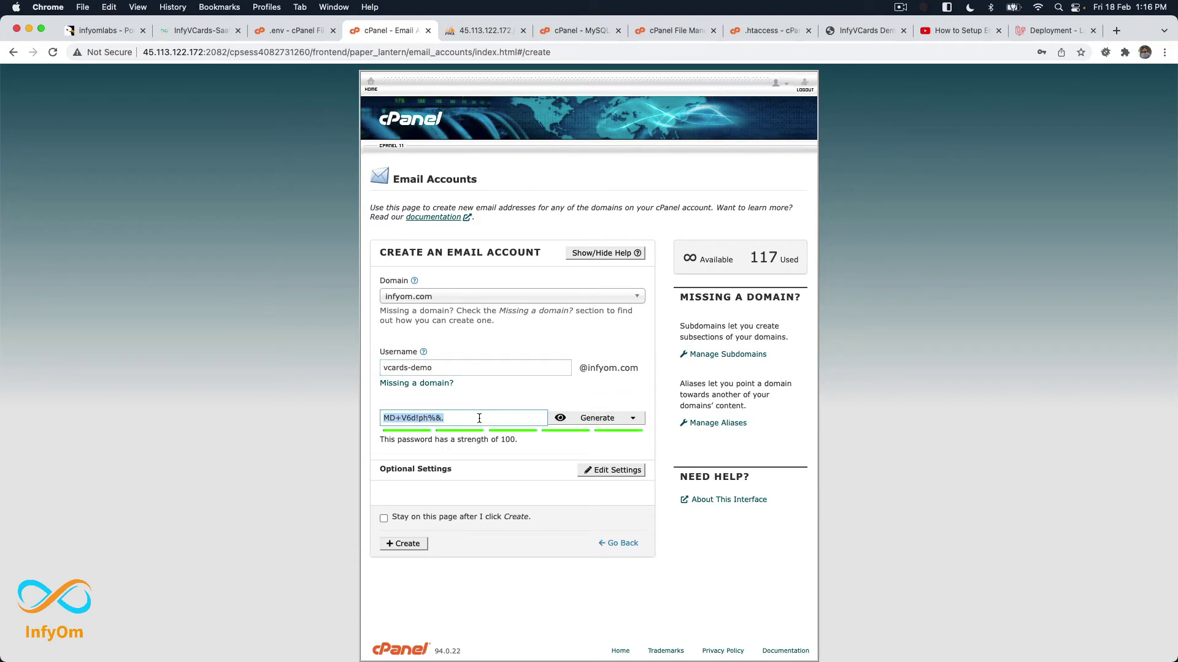
# Step: Save the generated mailbox password in the notes app
pyautogui.press('super+Tab')
pyautogui.press('super+Tab')
pyautogui.press('super+Tab')
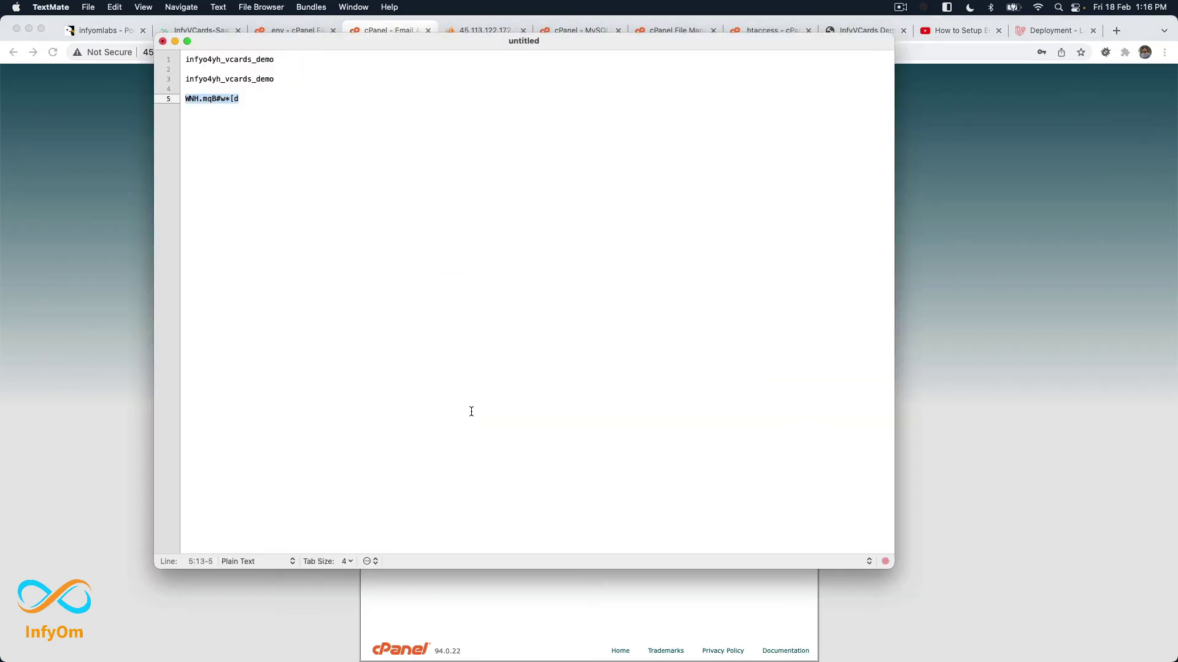
pyautogui.press('Right')
pyautogui.press('Return')
pyautogui.press('Return')
pyautogui.press('Return')
pyautogui.press('Return')
pyautogui.press('Return')
pyautogui.press('super+v')
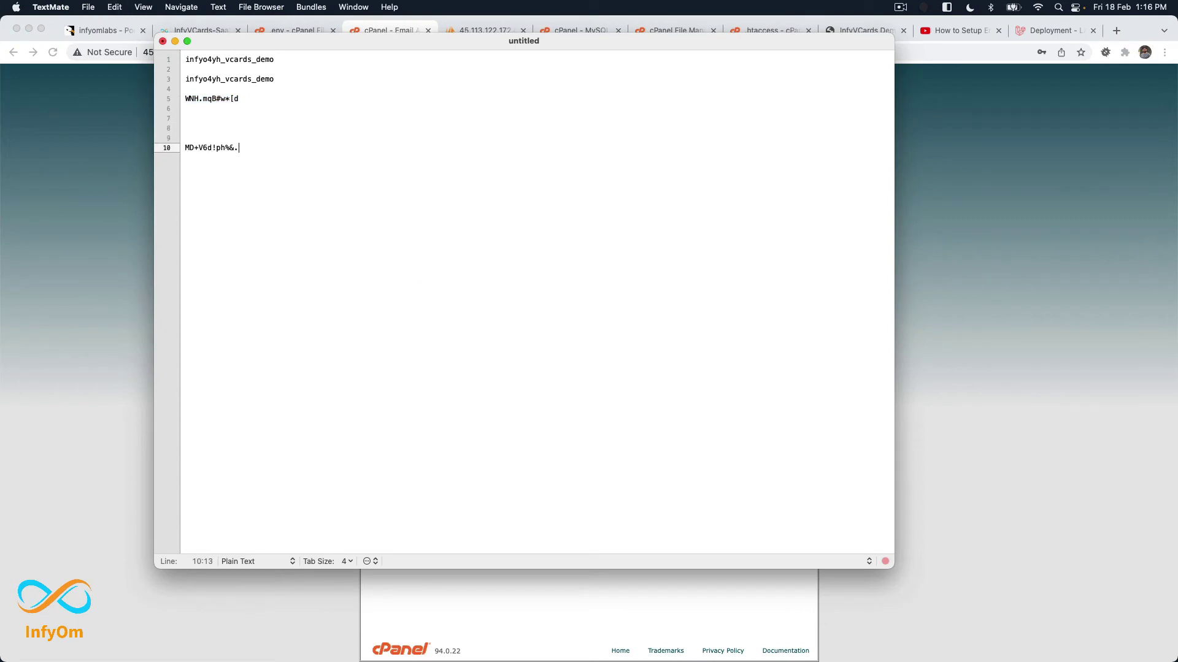
pyautogui.press('super+Tab')
pyautogui.click(447, 368)
pyautogui.moveTo(447, 368); pyautogui.dragTo(374, 368)
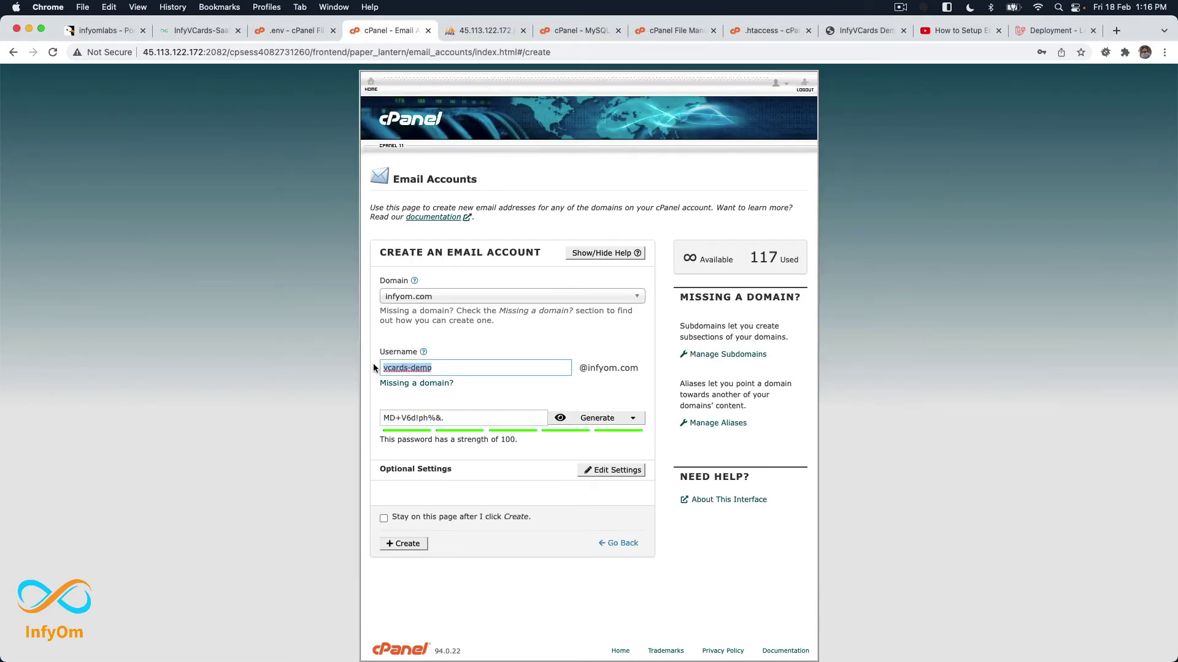
pyautogui.press('super+c')
pyautogui.press('super+Tab')
pyautogui.press('super+v')
pyautogui.press('super+z')
pyautogui.press('Up')
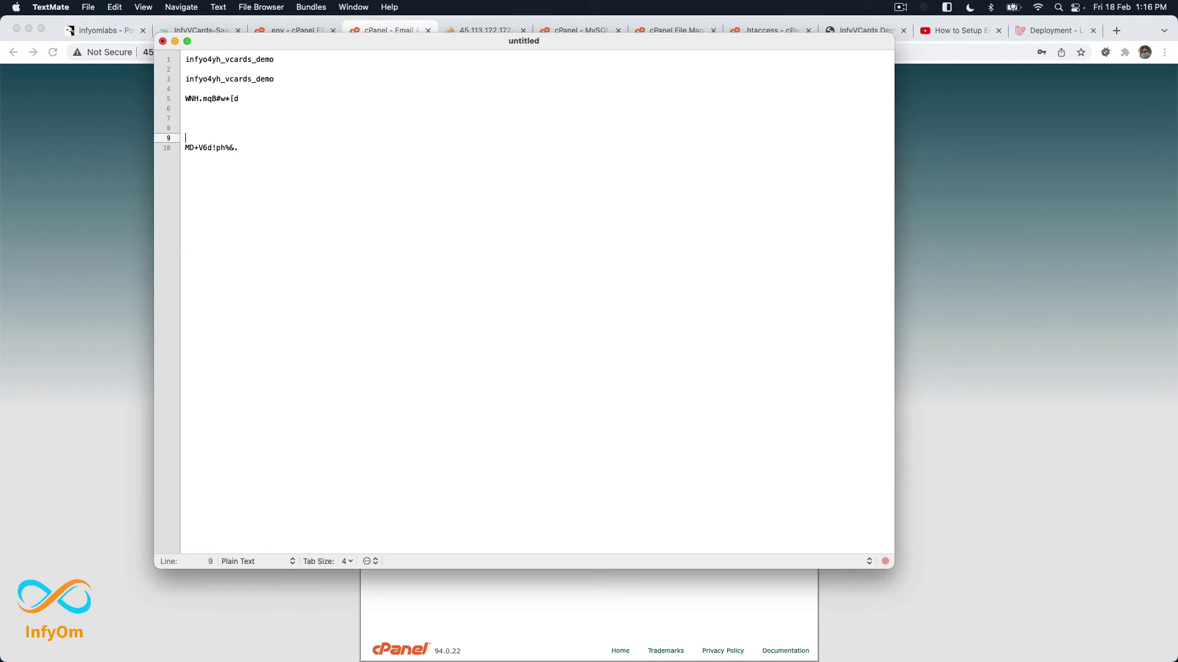
pyautogui.press('Up')
pyautogui.press('super+v')
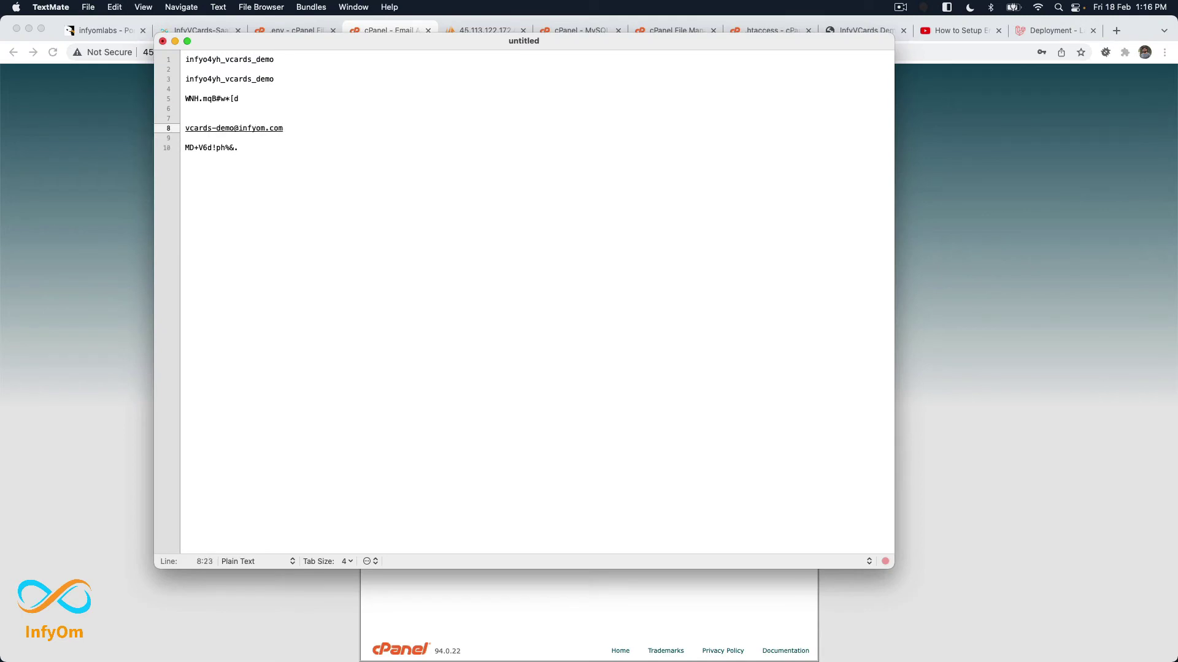
pyautogui.press('super+Tab')
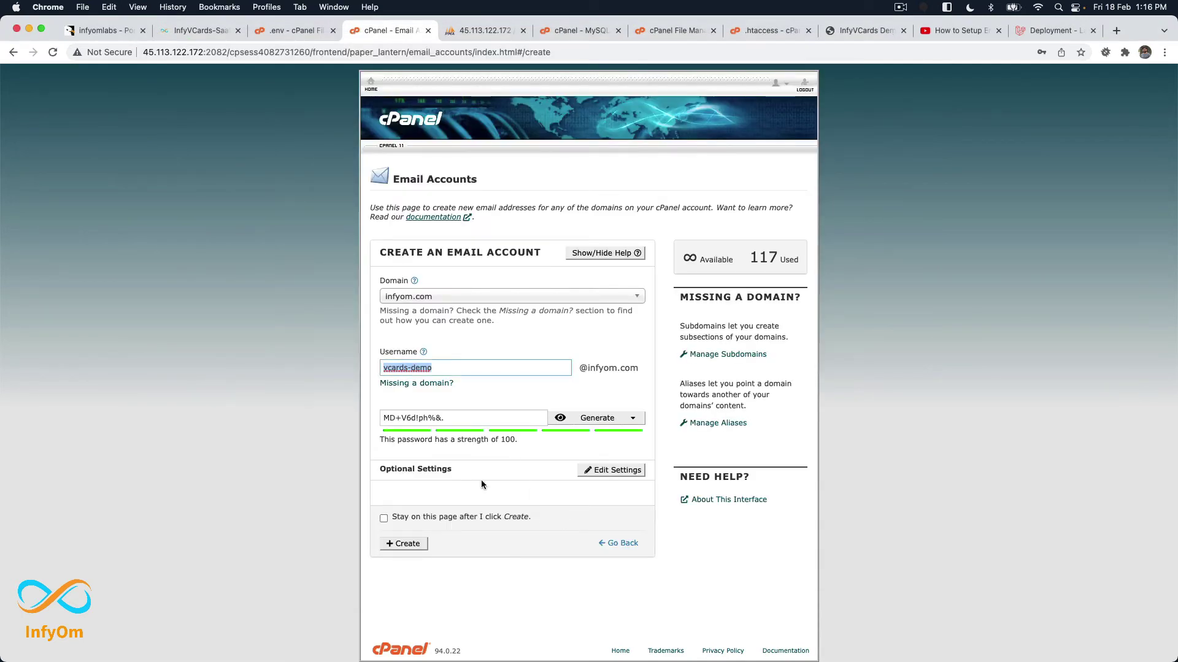
pyautogui.click(406, 544)
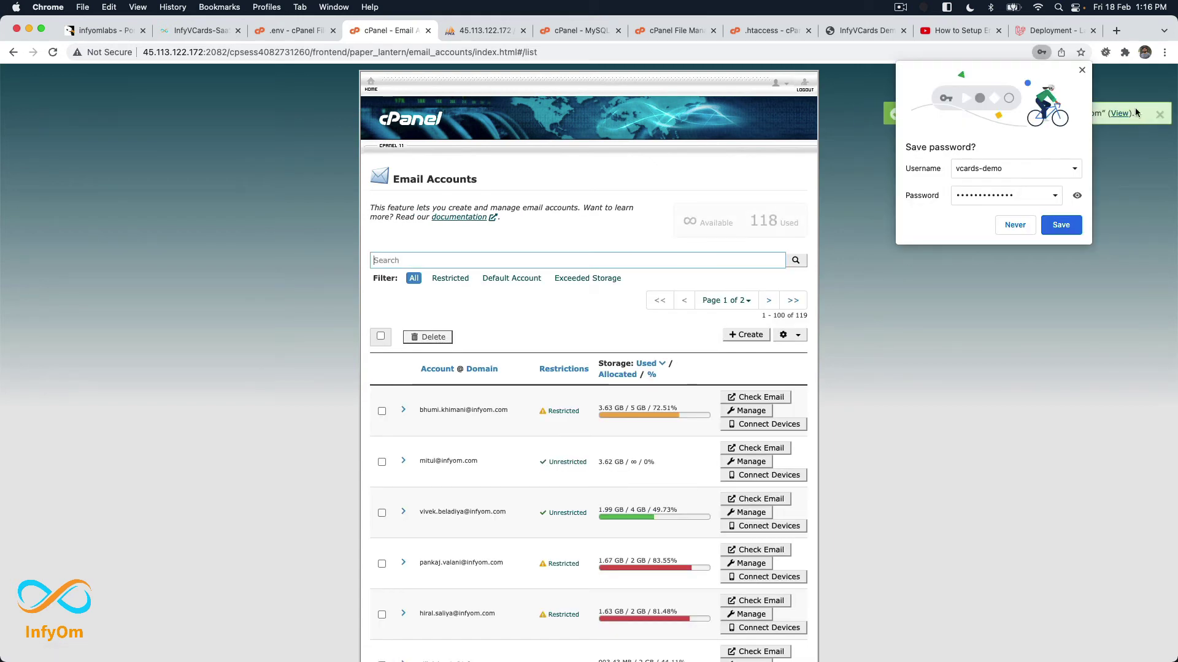
# Step: Find the new mailbox and view its Webmail client settings: SMTP mail.infyom.com, port 465
pyautogui.click(511, 261)
pyautogui.press('super+v')
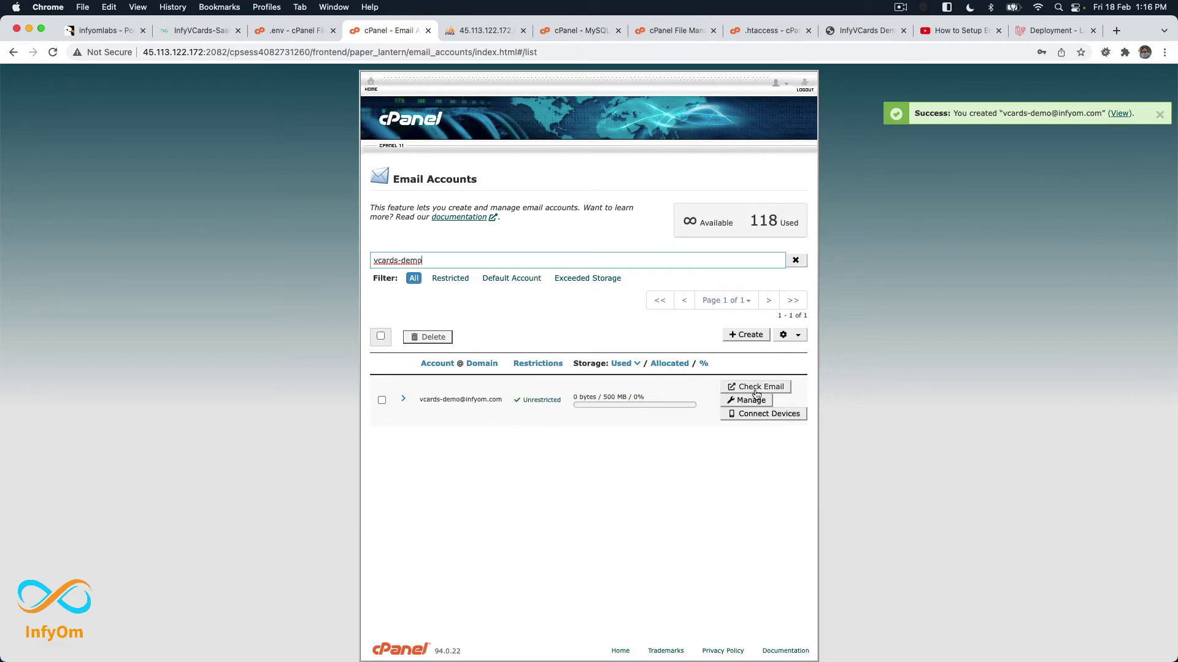
pyautogui.click(756, 387)
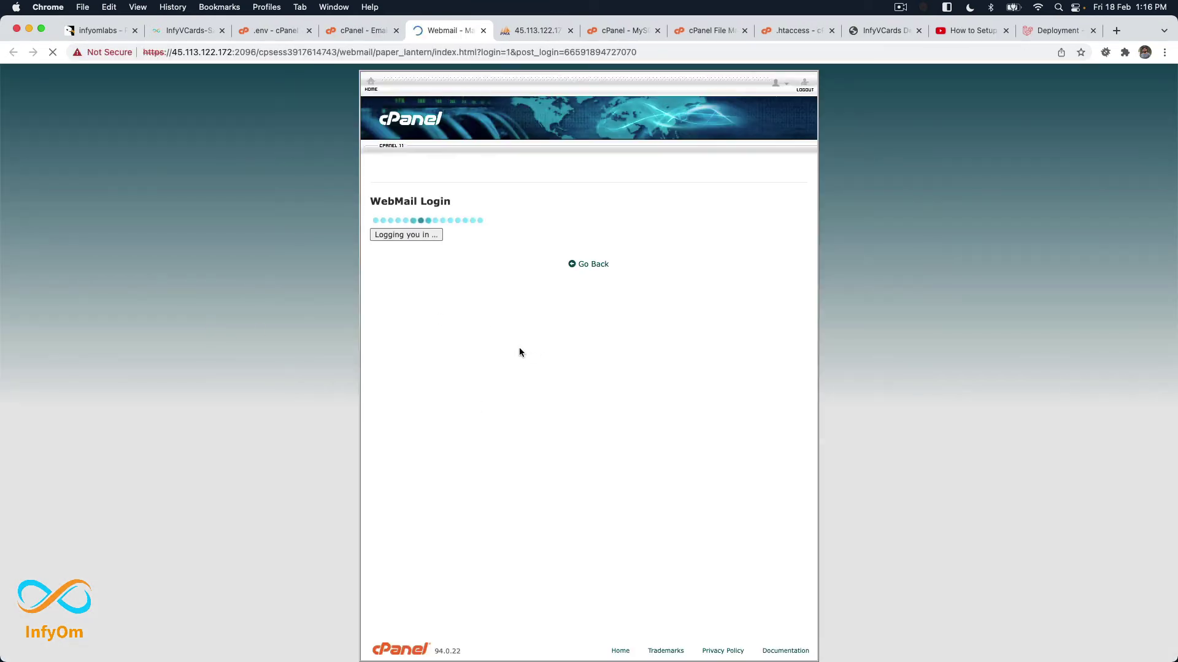
pyautogui.scroll(-2, 178, 410)
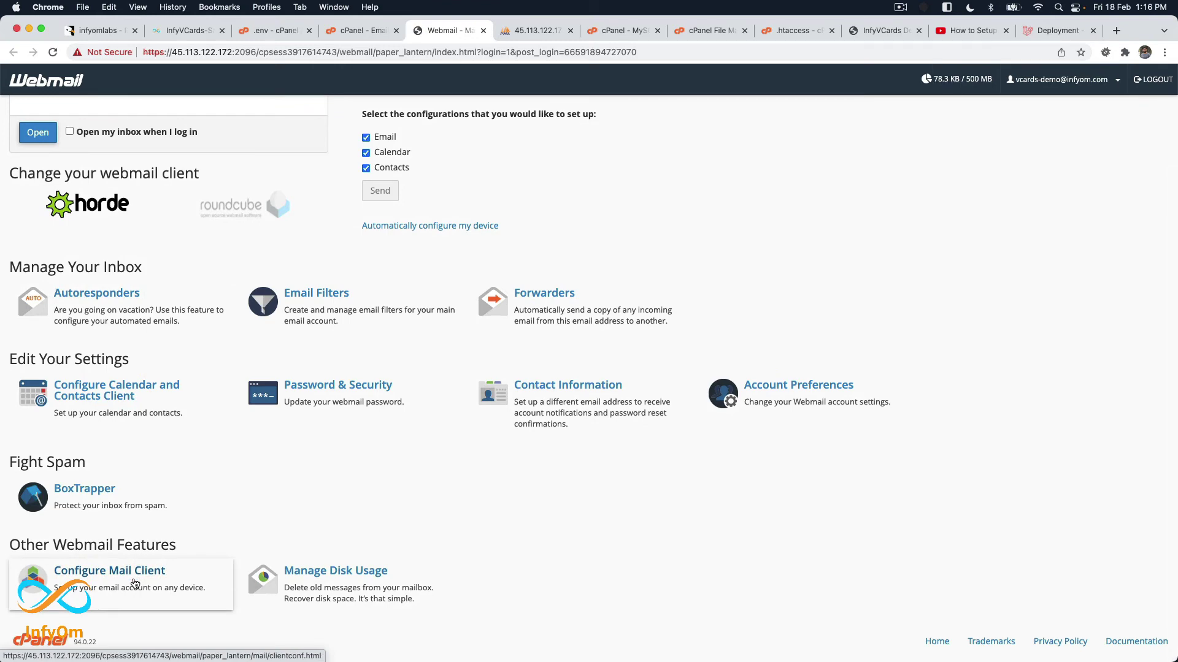
pyautogui.click(134, 582)
pyautogui.scroll(-5, 211, 344)
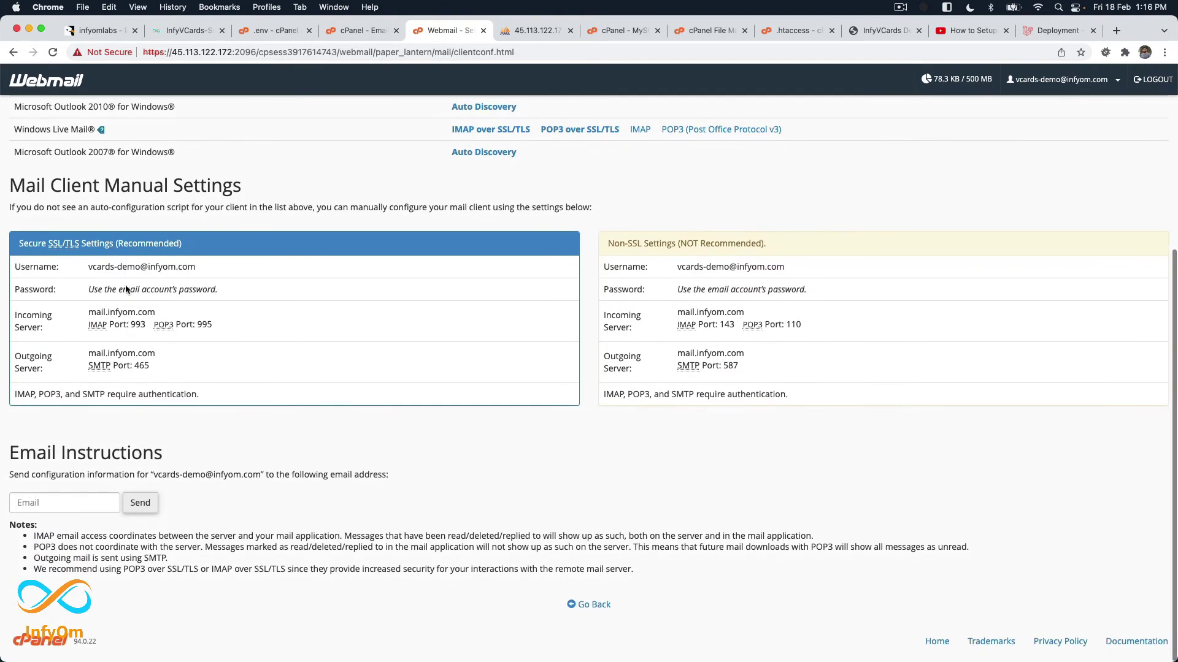
pyautogui.click(267, 32)
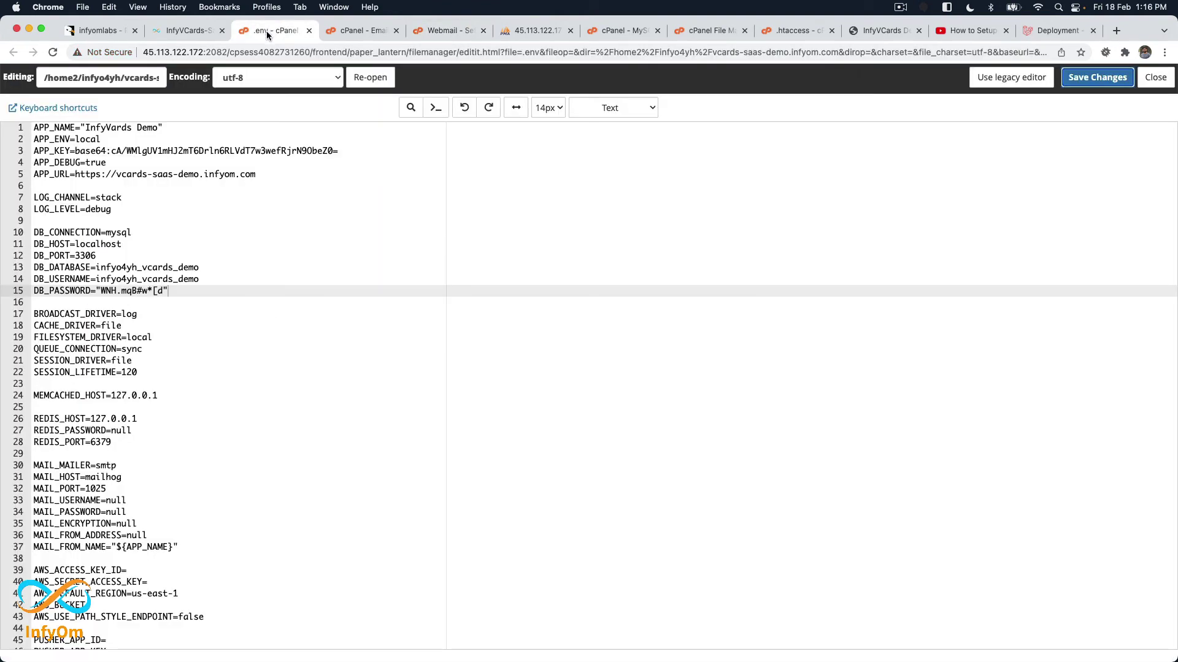
pyautogui.scroll(-5, 175, 414)
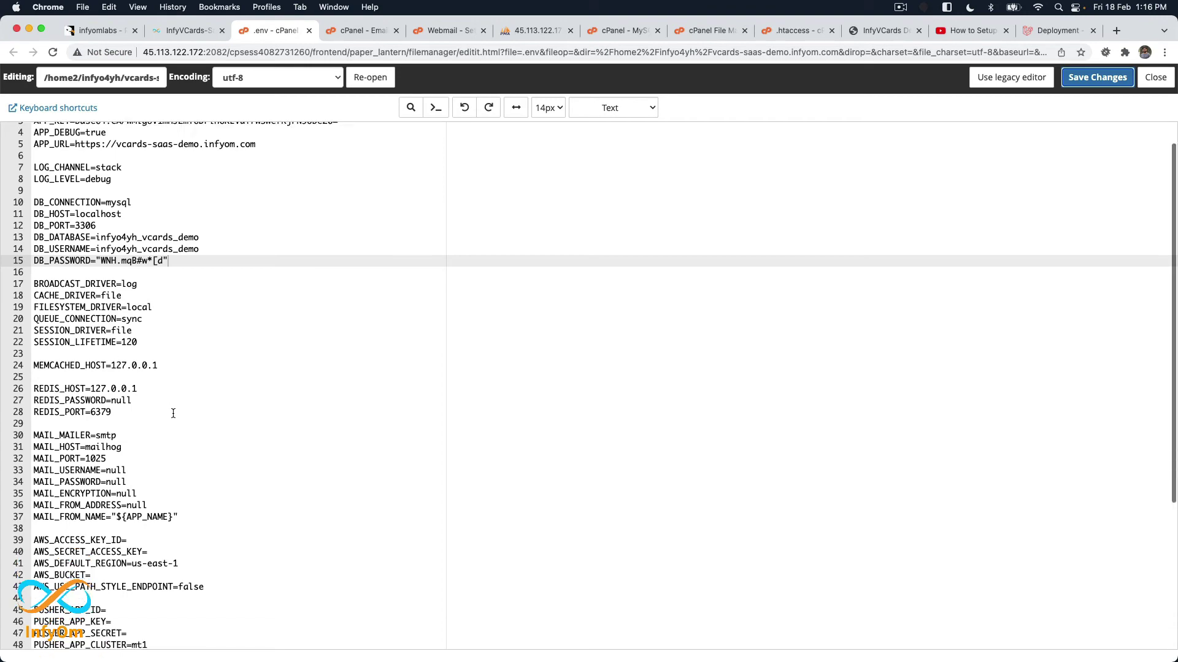
pyautogui.doubleClick(107, 225)
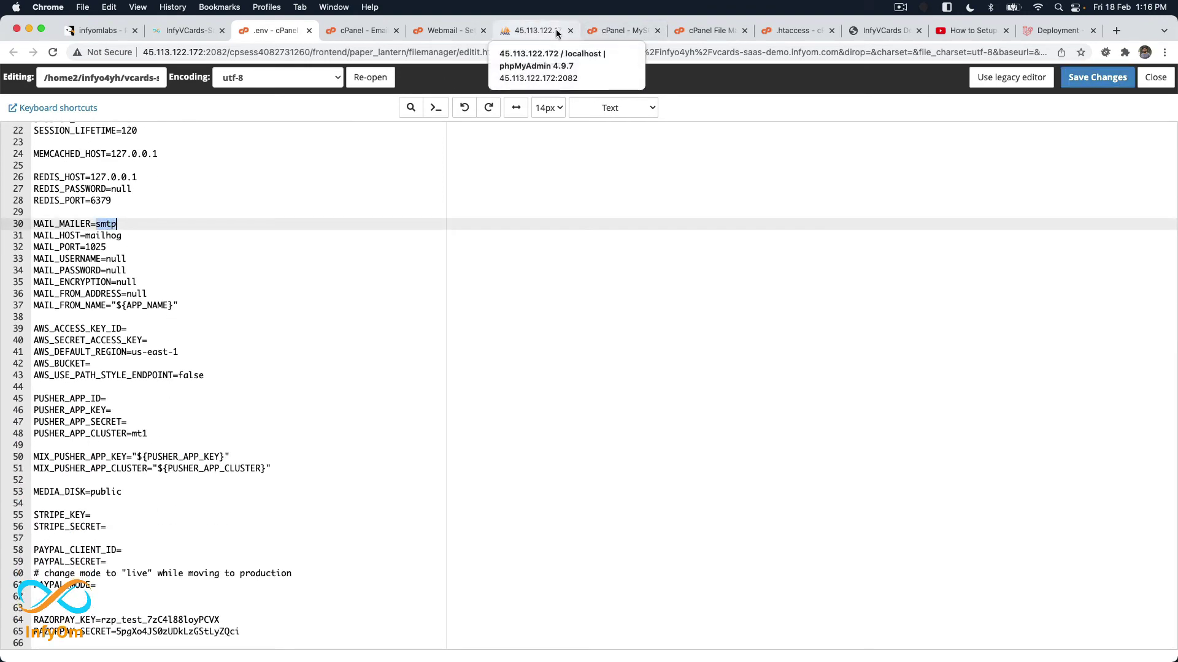
pyautogui.click(447, 30)
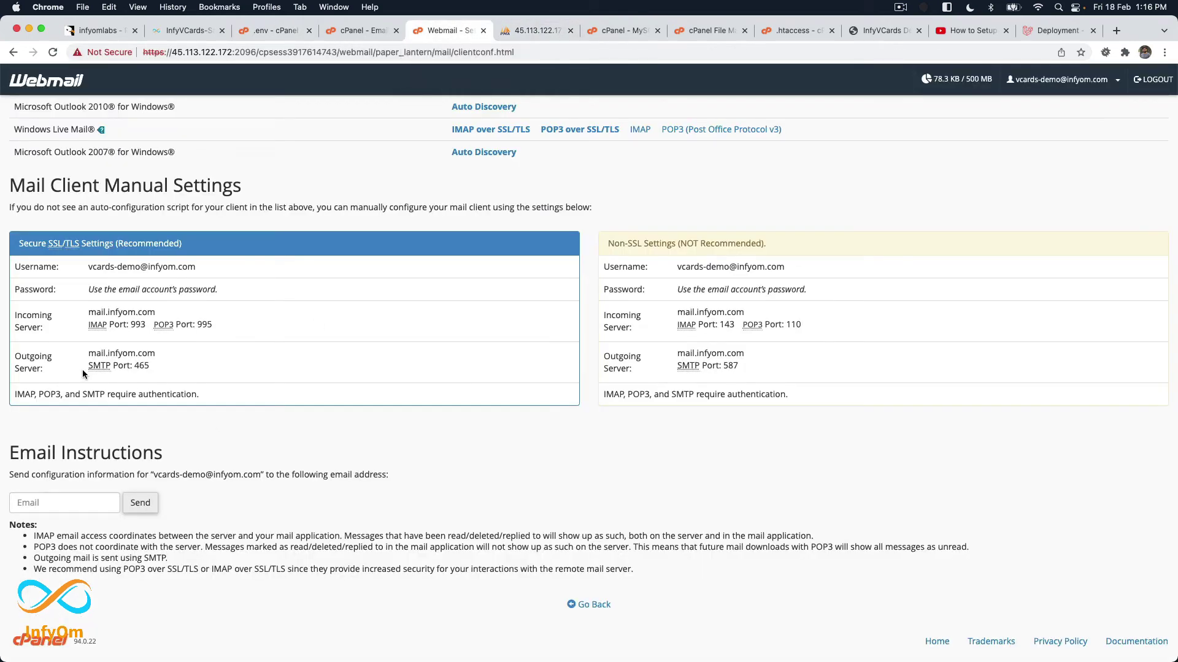
pyautogui.doubleClick(141, 366)
pyautogui.moveTo(86, 268); pyautogui.dragTo(240, 265)
pyautogui.press('super+c')
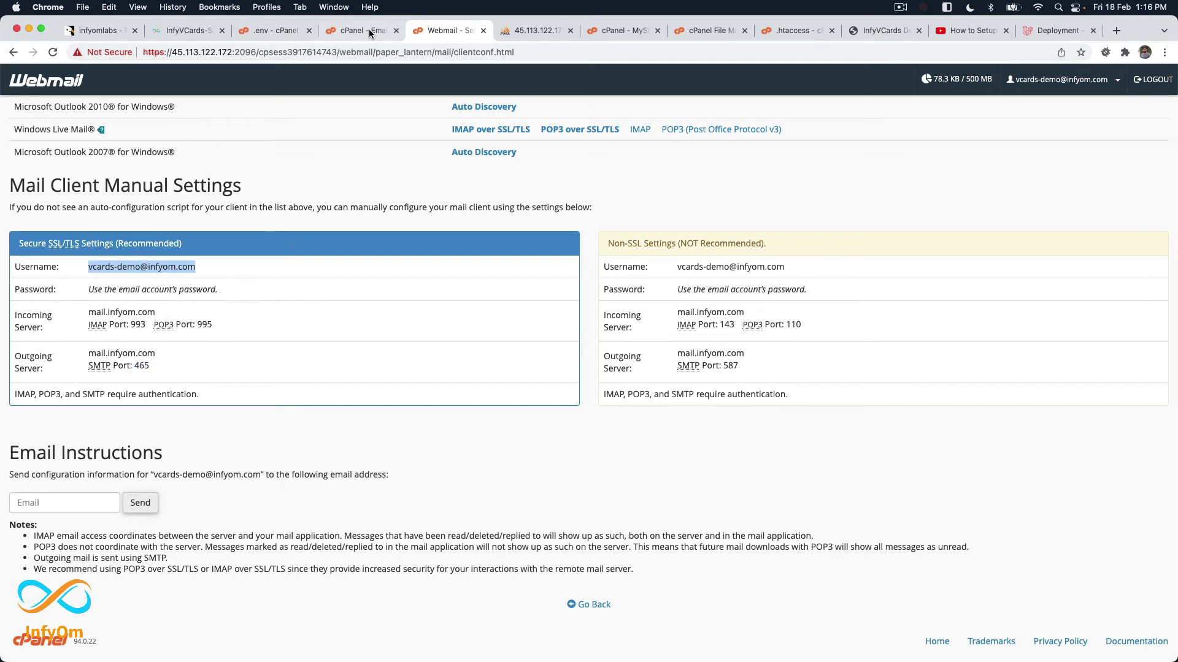
pyautogui.click(273, 31)
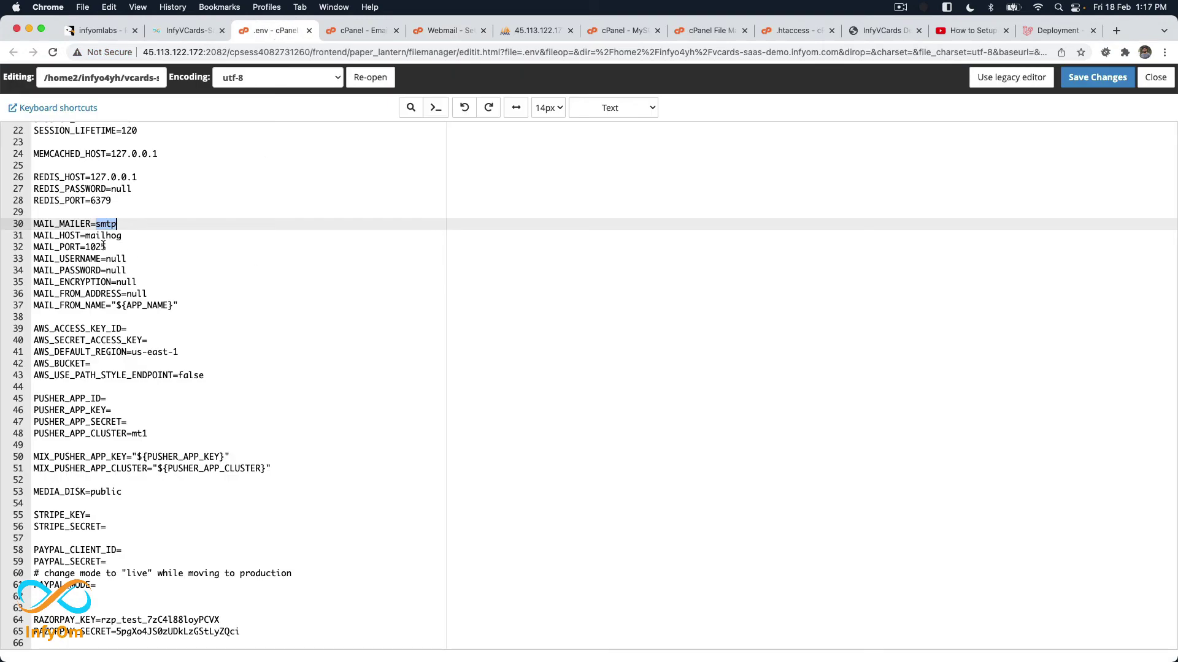
pyautogui.click(473, 32)
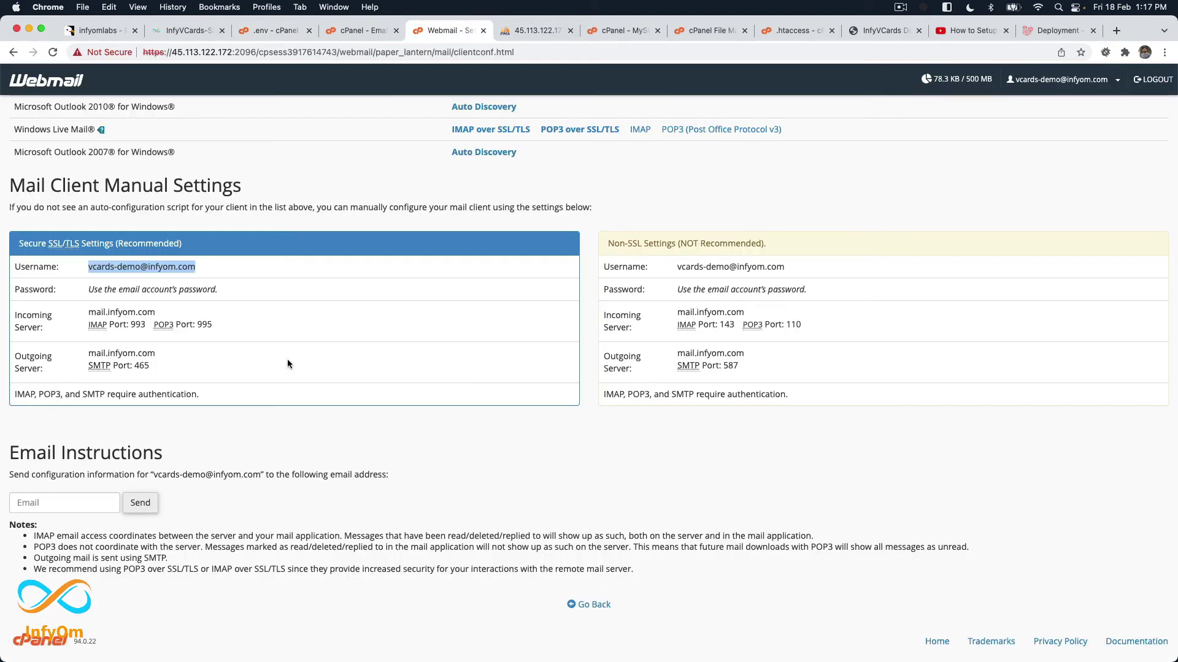
pyautogui.moveTo(87, 353); pyautogui.dragTo(156, 354)
pyautogui.moveTo(48, 374); pyautogui.dragTo(15, 354)
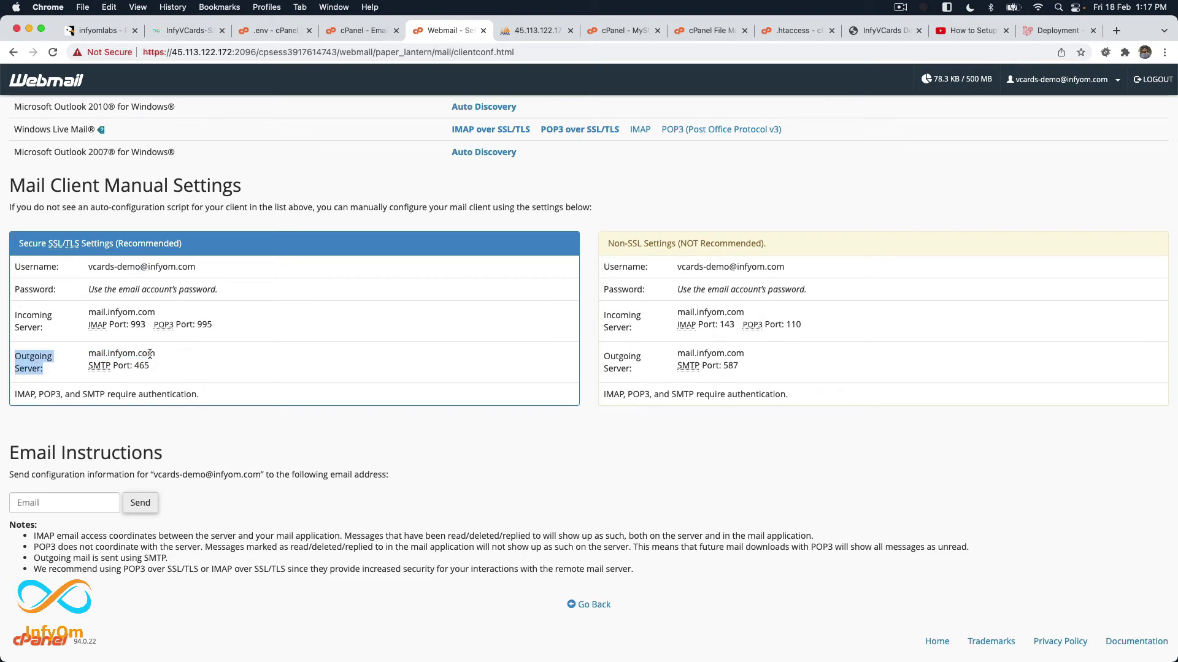
pyautogui.moveTo(89, 354); pyautogui.dragTo(156, 354)
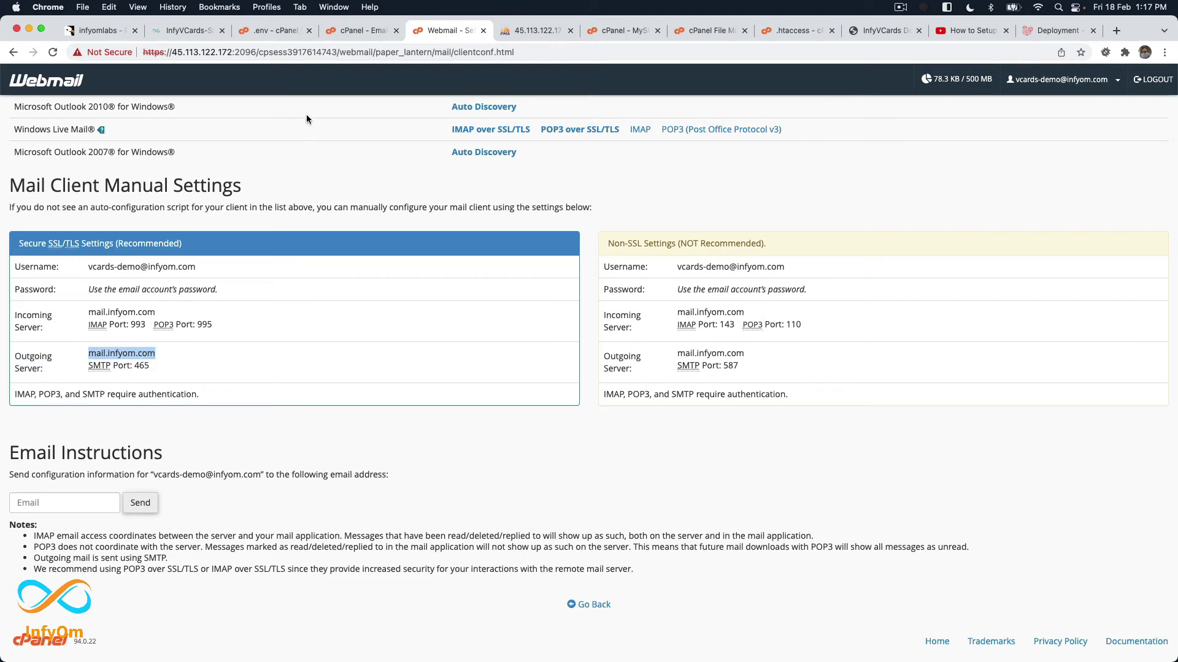
pyautogui.click(268, 31)
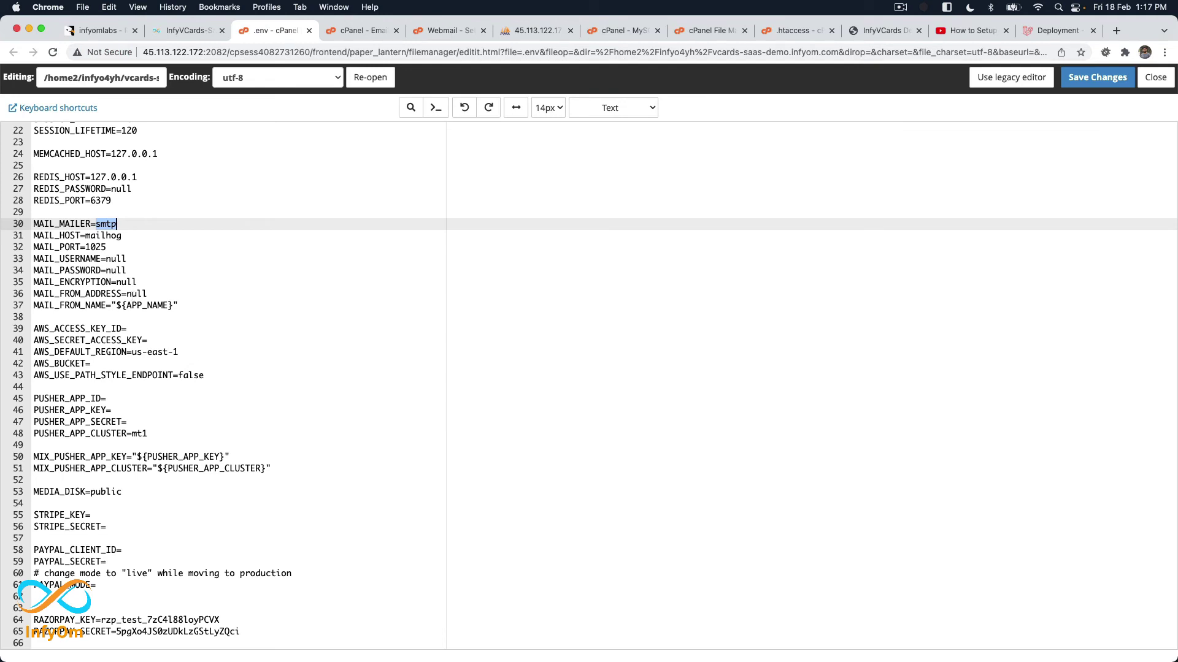
# Step: Set MAIL_HOST to mail.infyom.com and MAIL_PORT to 465, checked against the webmail SMTP settings
pyautogui.press('Down')
pyautogui.hotkey('alt', 'shift', 'Left')
pyautogui.press('super+v')
pyautogui.press('Down')
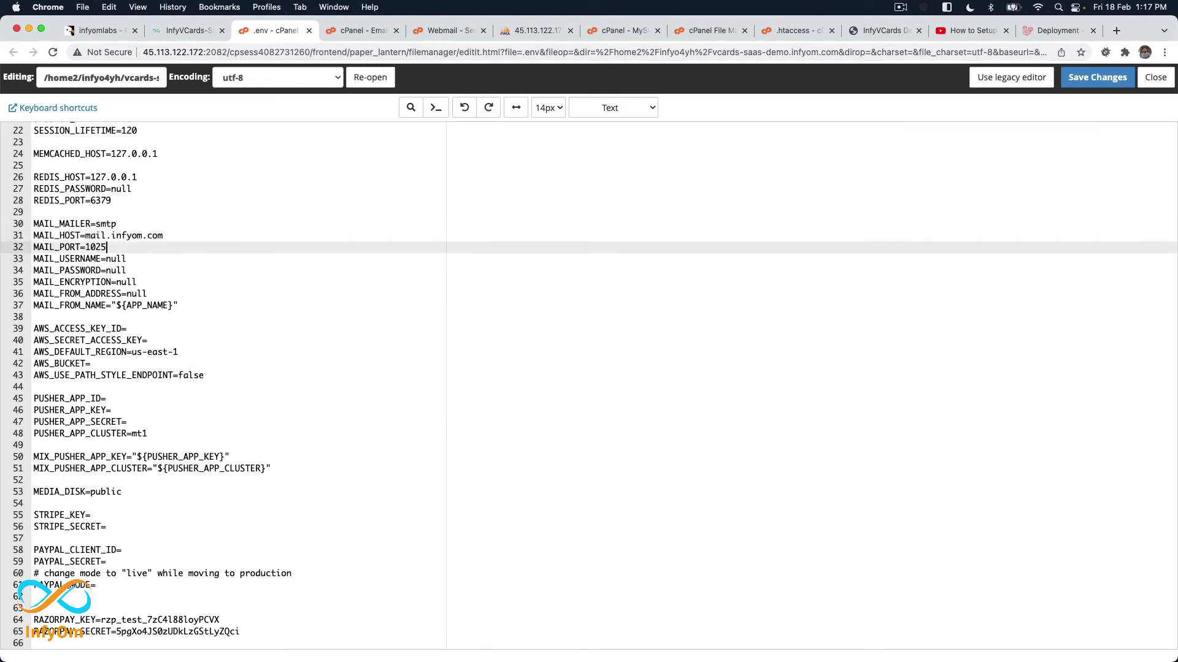
pyautogui.hotkey('alt', 'shift', 'Left')
pyautogui.write('465')
pyautogui.click(461, 30)
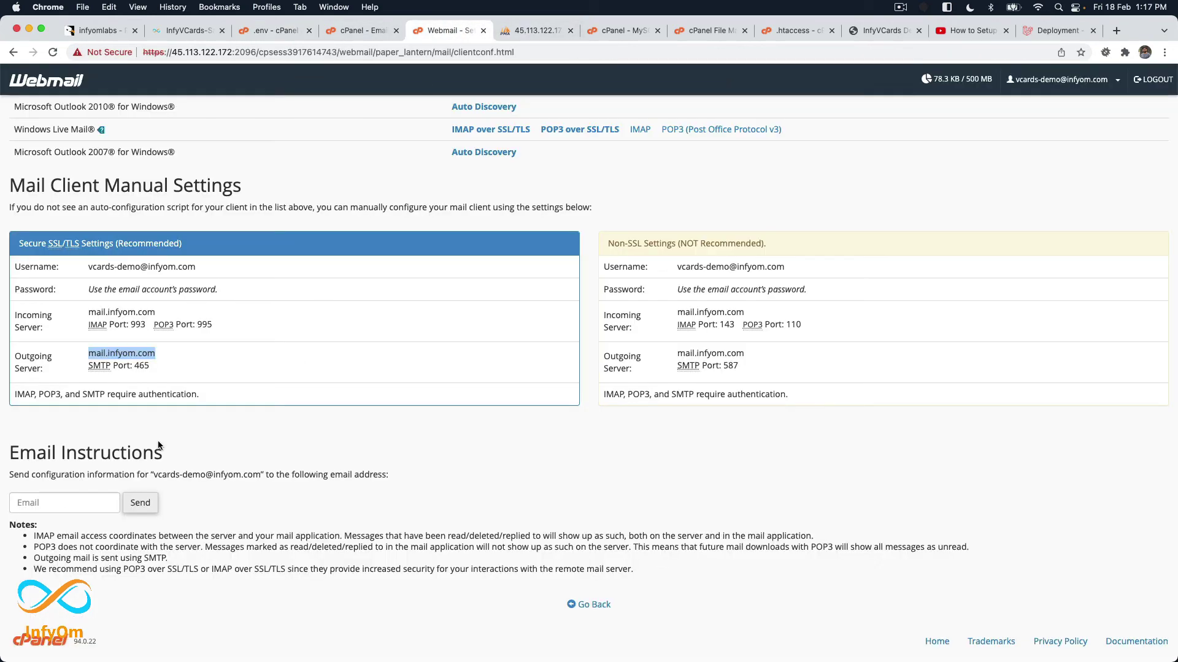
pyautogui.doubleClick(141, 366)
pyautogui.click(282, 37)
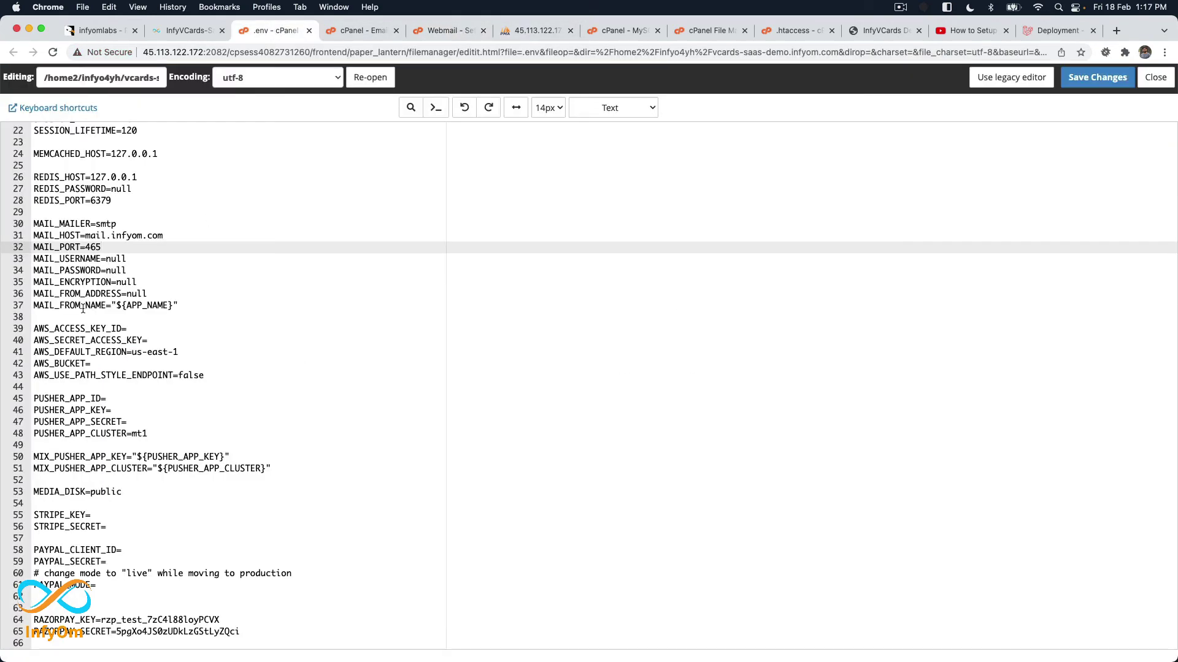
pyautogui.click(457, 27)
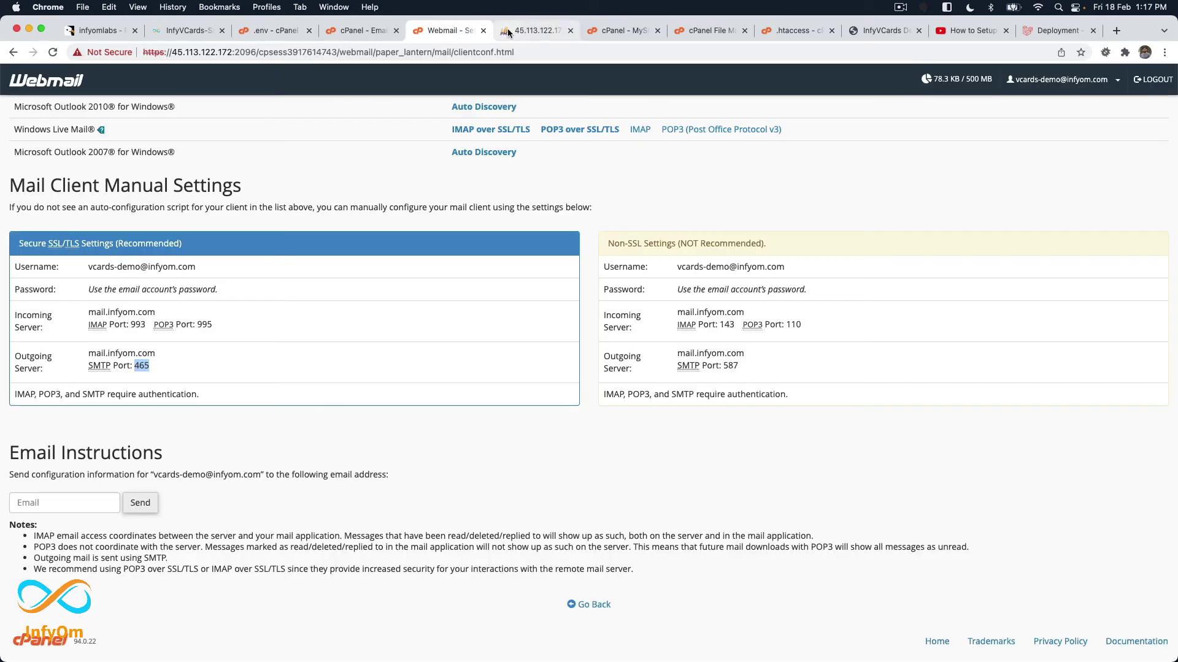
# Step: Fill MAIL_USERNAME and MAIL_FROM_ADDRESS with the new mailbox's account address
pyautogui.moveTo(89, 266); pyautogui.dragTo(242, 270)
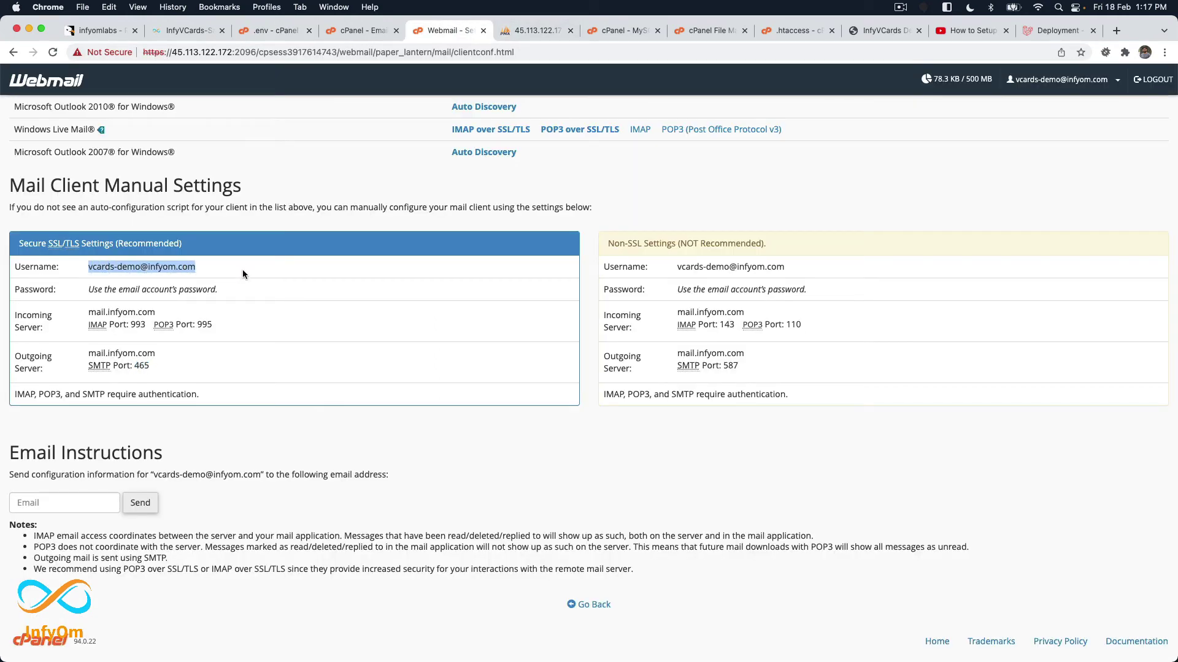
pyautogui.click(265, 34)
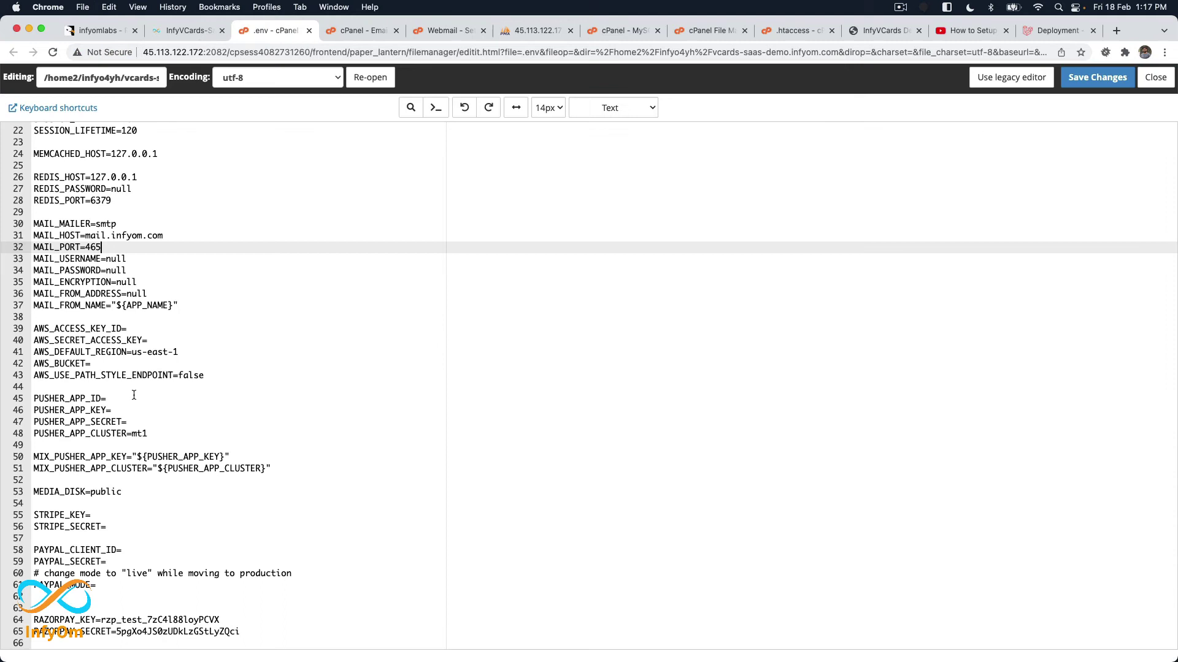
pyautogui.doubleClick(116, 258)
pyautogui.press('super+v')
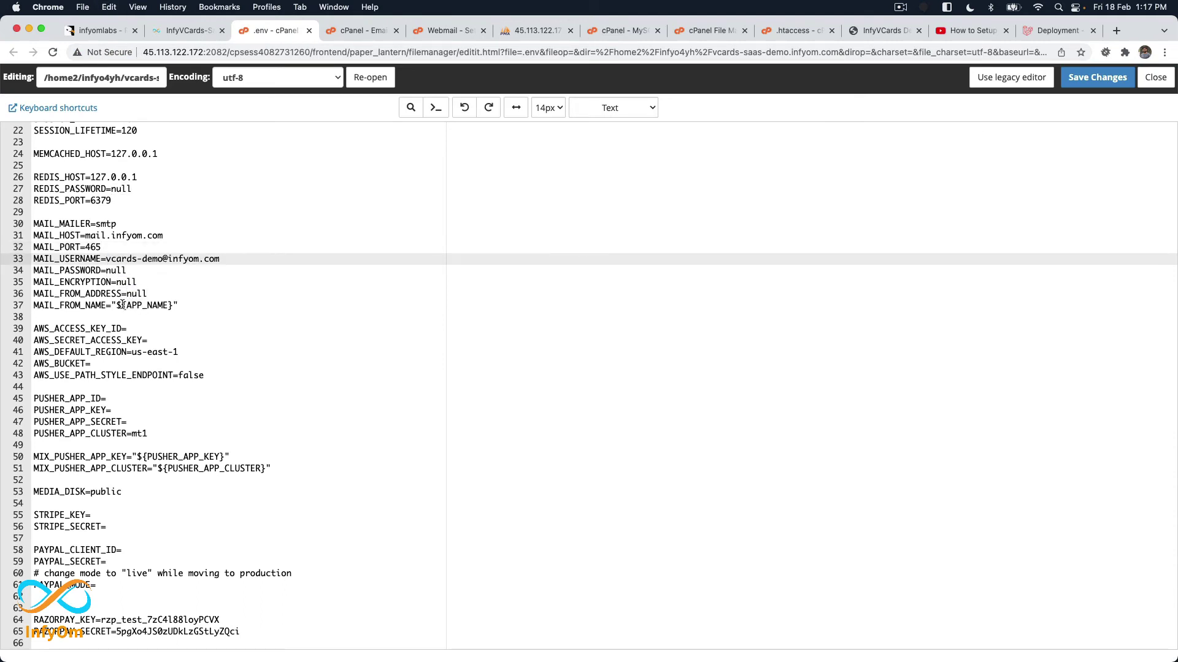
pyautogui.click(133, 293)
pyautogui.doubleClick(133, 293)
pyautogui.press('super+v')
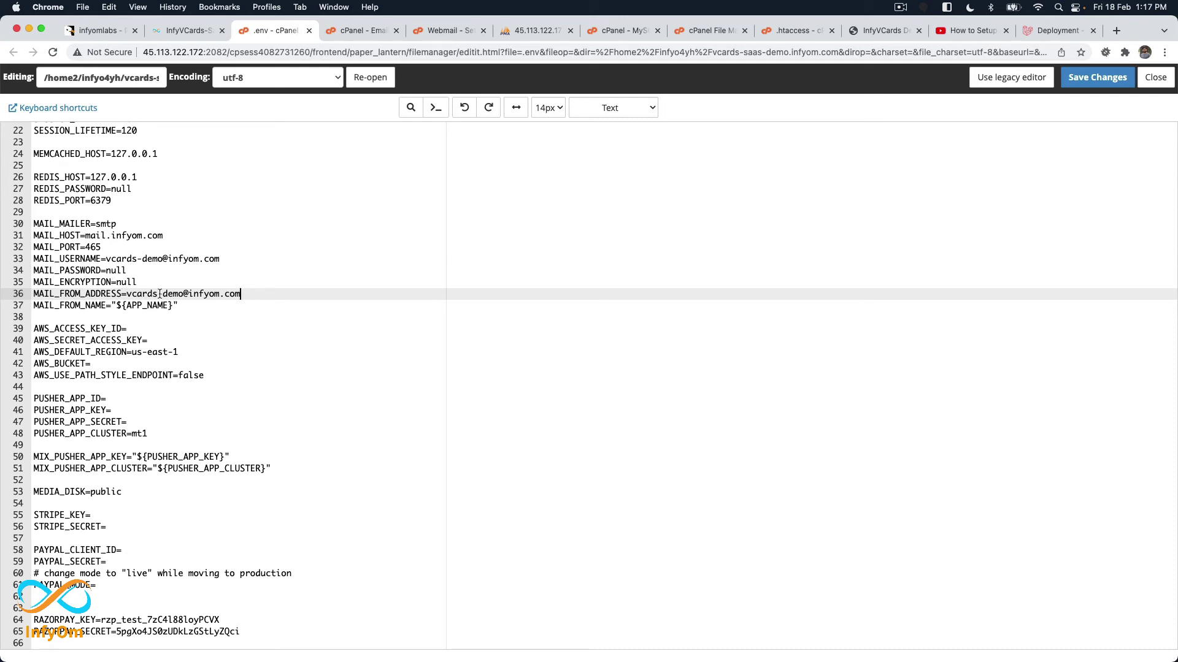
# Step: Replace the null MAIL_PASSWORD with the mailbox password from saved notes, wrapped in quotes
pyautogui.press('super+Tab')
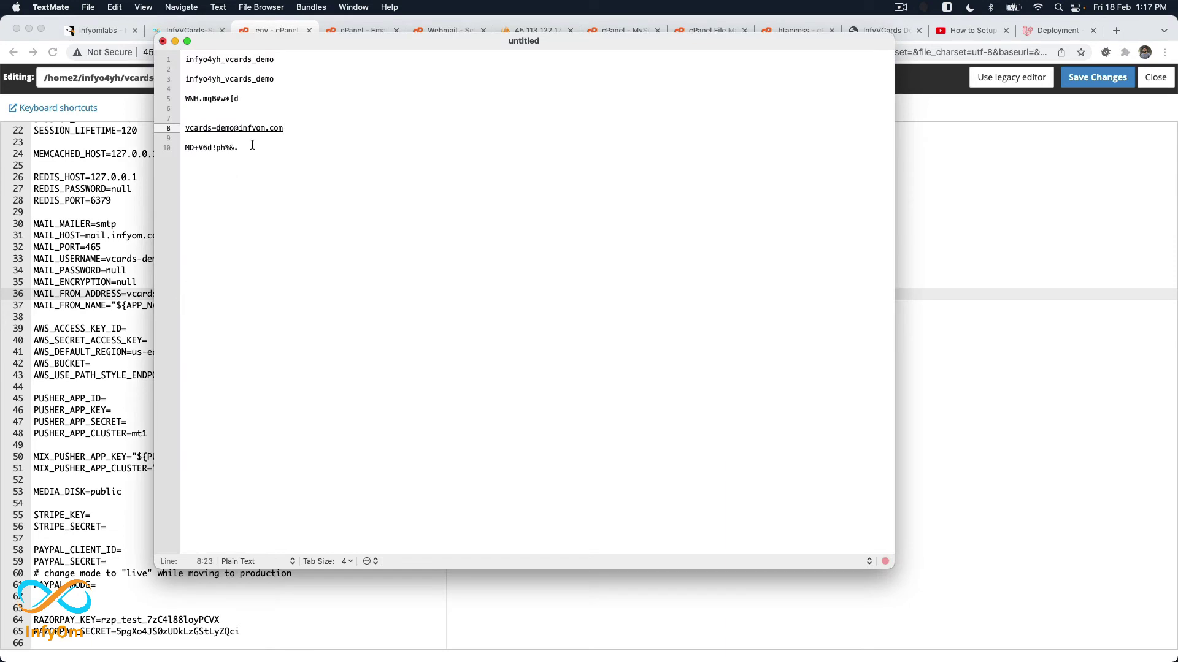
pyautogui.click(240, 150)
pyautogui.press('super+shift+Left')
pyautogui.press('super+c')
pyautogui.press('super+Tab')
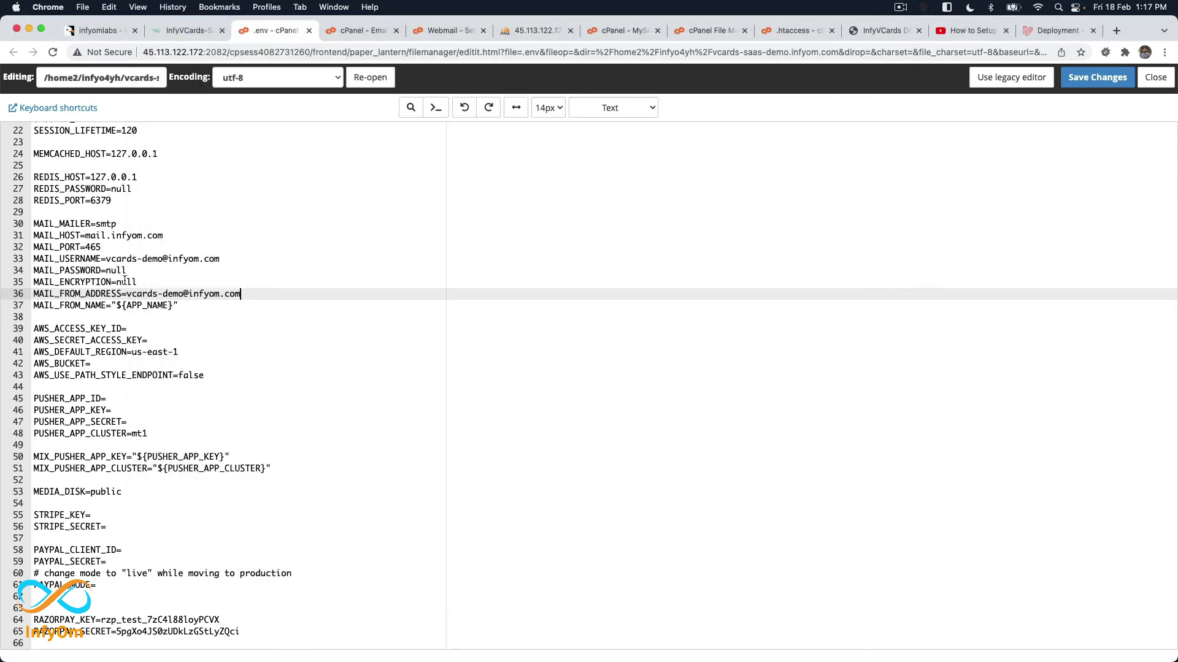
pyautogui.doubleClick(119, 271)
pyautogui.press('BackSpace')
pyautogui.write('"')
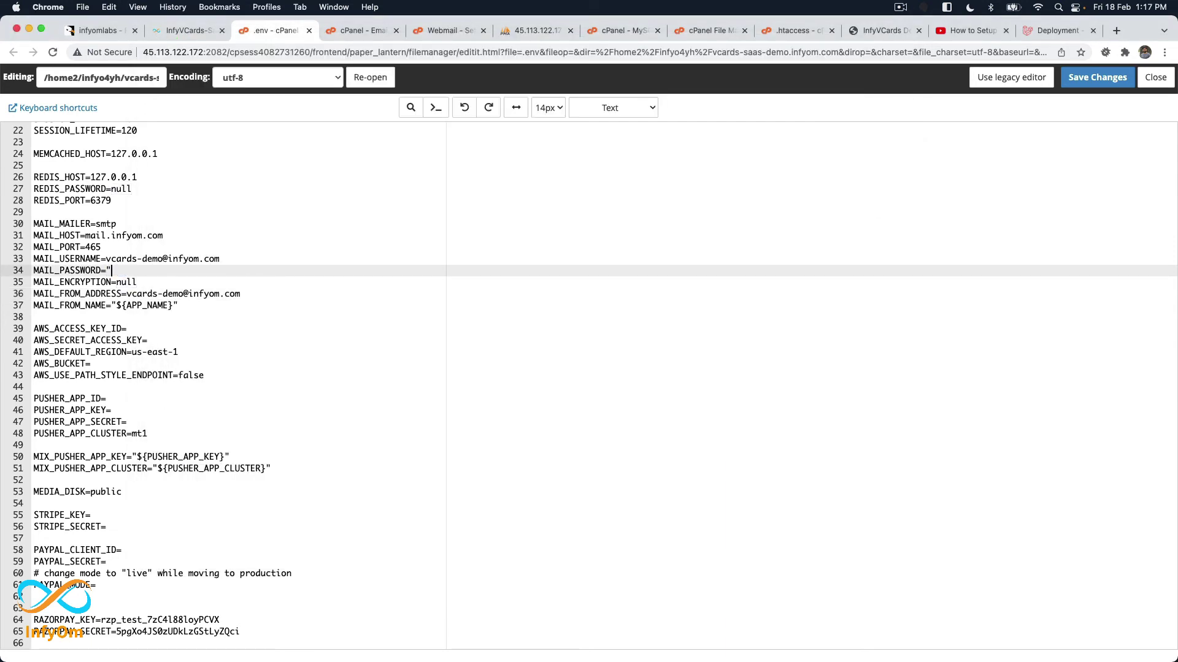
pyautogui.press('super+v')
pyautogui.write('"')
# Step: Set MAIL_ENCRYPTION to ssl and save the .env file
pyautogui.doubleClick(126, 282)
pyautogui.write('ssl')
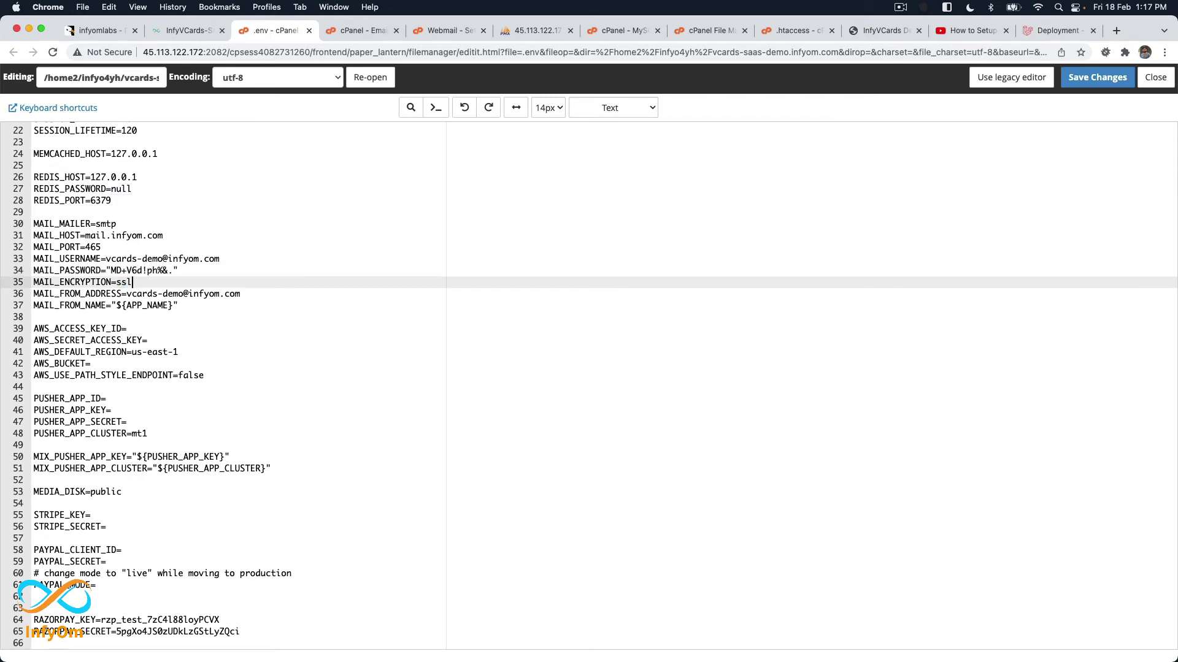
pyautogui.click(1113, 76)
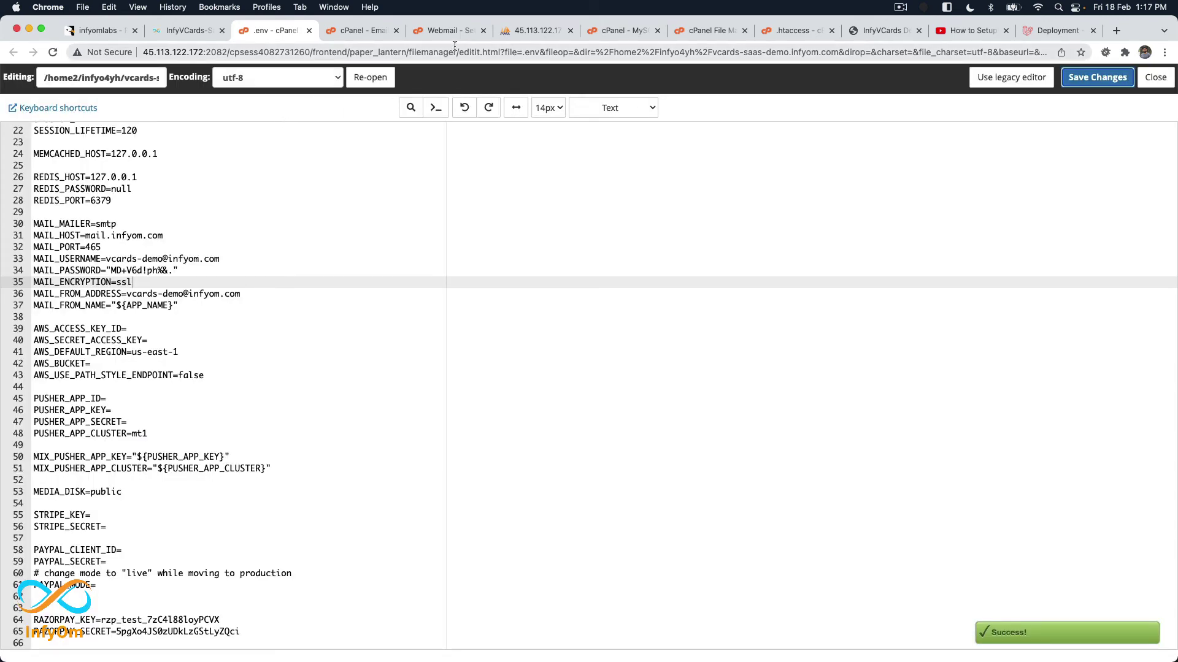
pyautogui.hotkey('ctrl', 'shift', 'Tab')
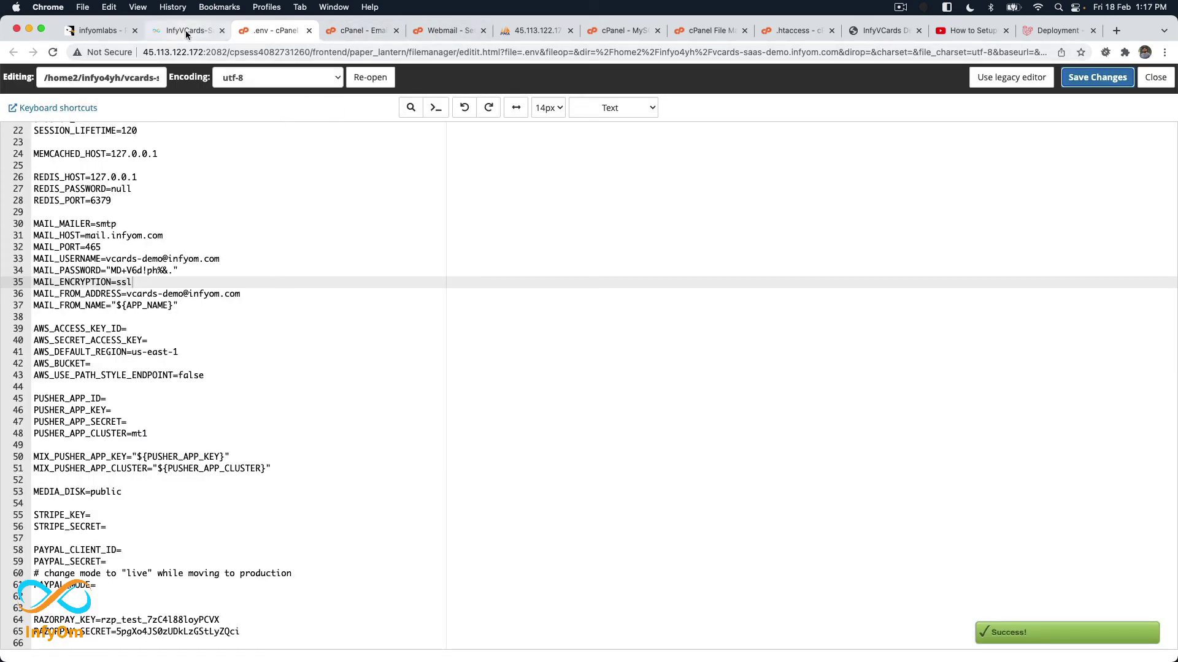
# Step: Review the docs' mail, AWS storage, Stripe, PayPal and RazorPay env sections down to Admin login
pyautogui.click(979, 31)
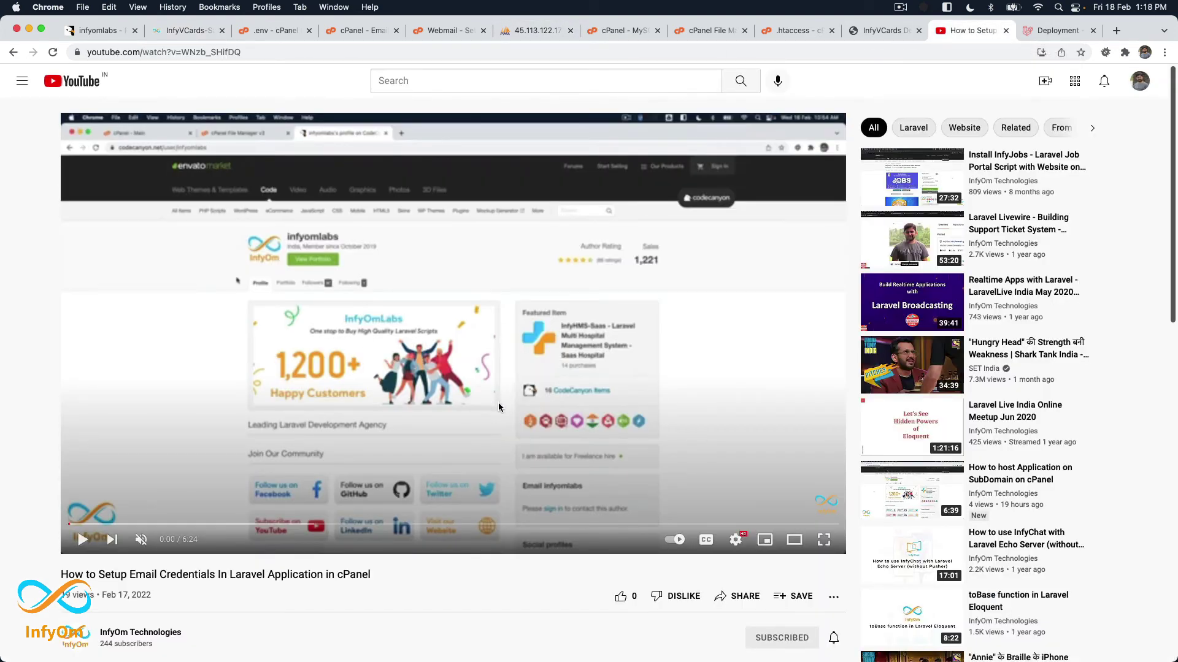
pyautogui.click(203, 31)
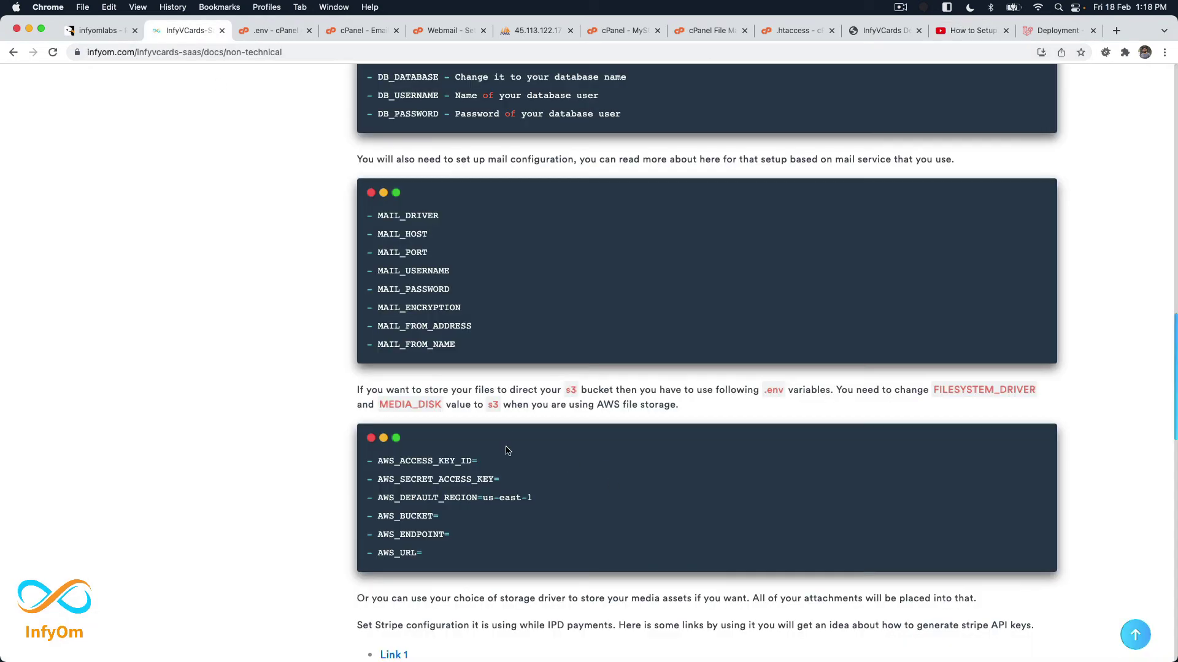
pyautogui.scroll(-3, 510, 451)
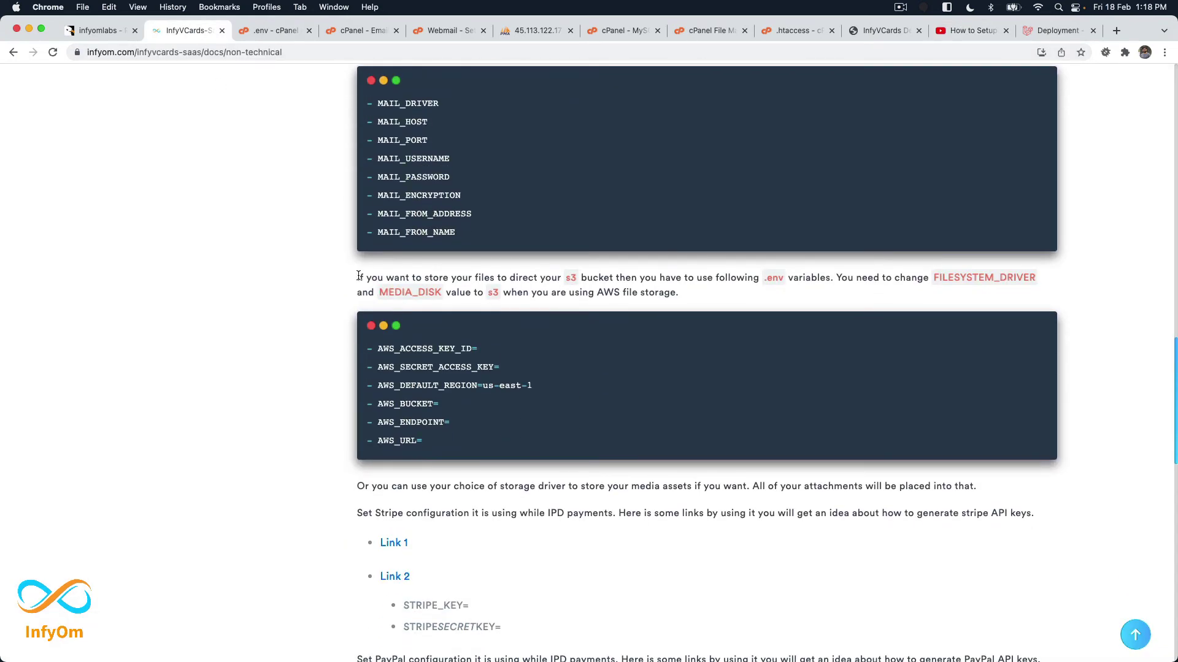
pyautogui.moveTo(368, 278); pyautogui.dragTo(694, 286)
pyautogui.click(678, 300)
pyautogui.scroll(-7, 681, 294)
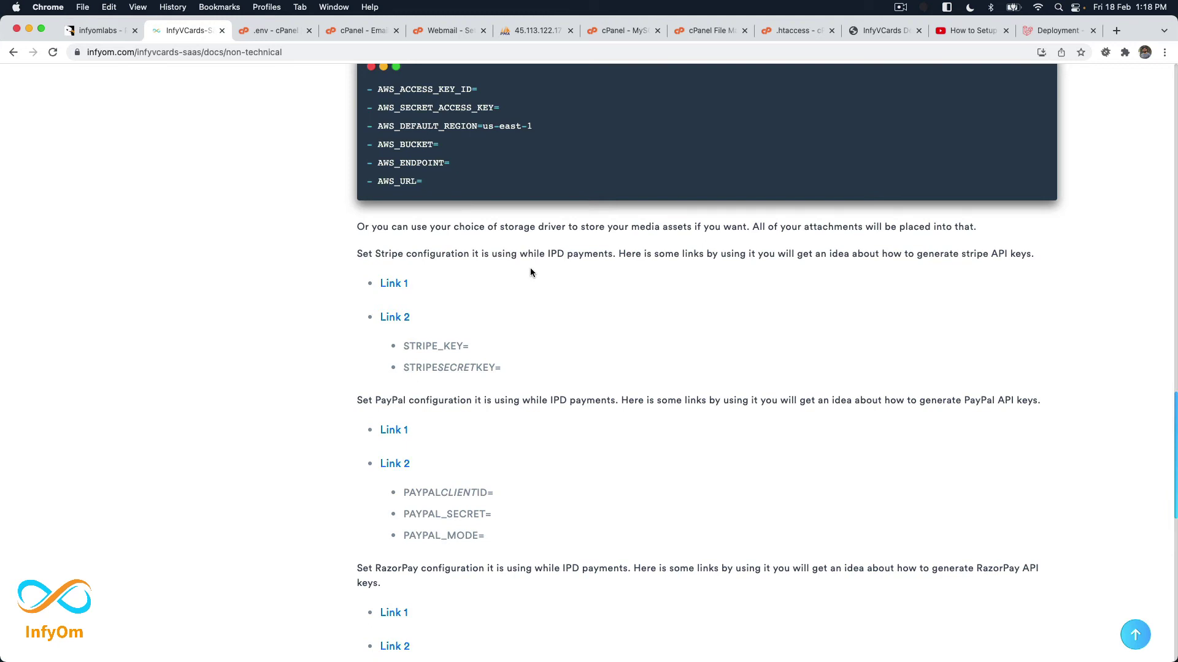
pyautogui.scroll(-4, 530, 272)
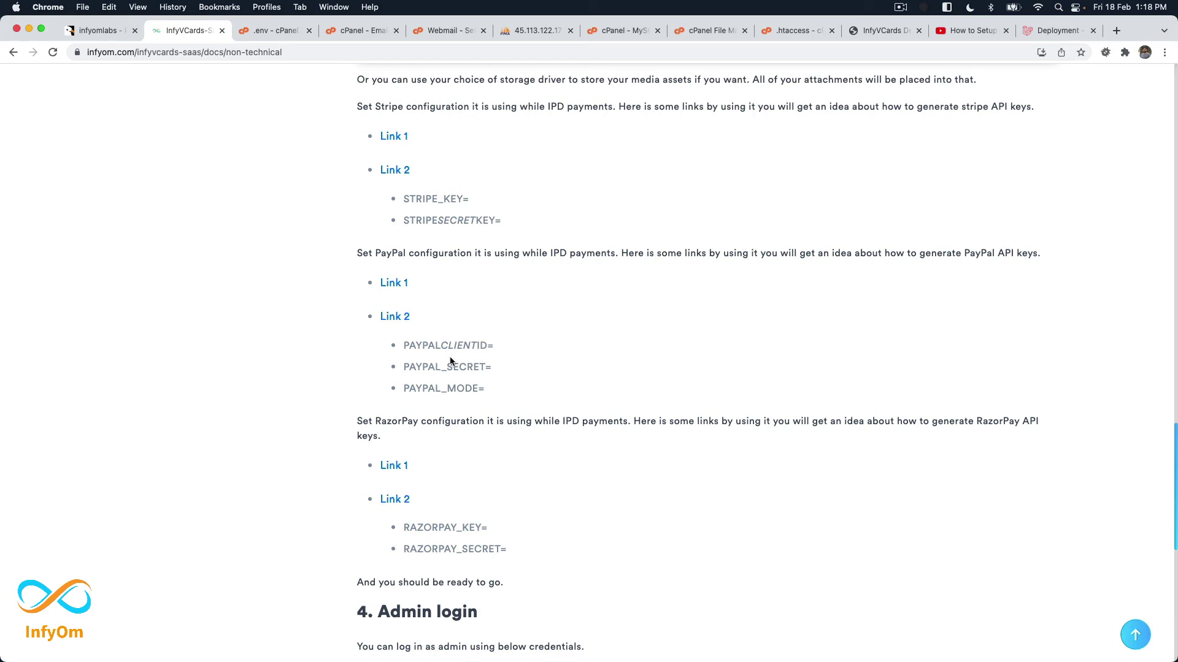
pyautogui.scroll(-2, 454, 419)
pyautogui.scroll(-5, 454, 419)
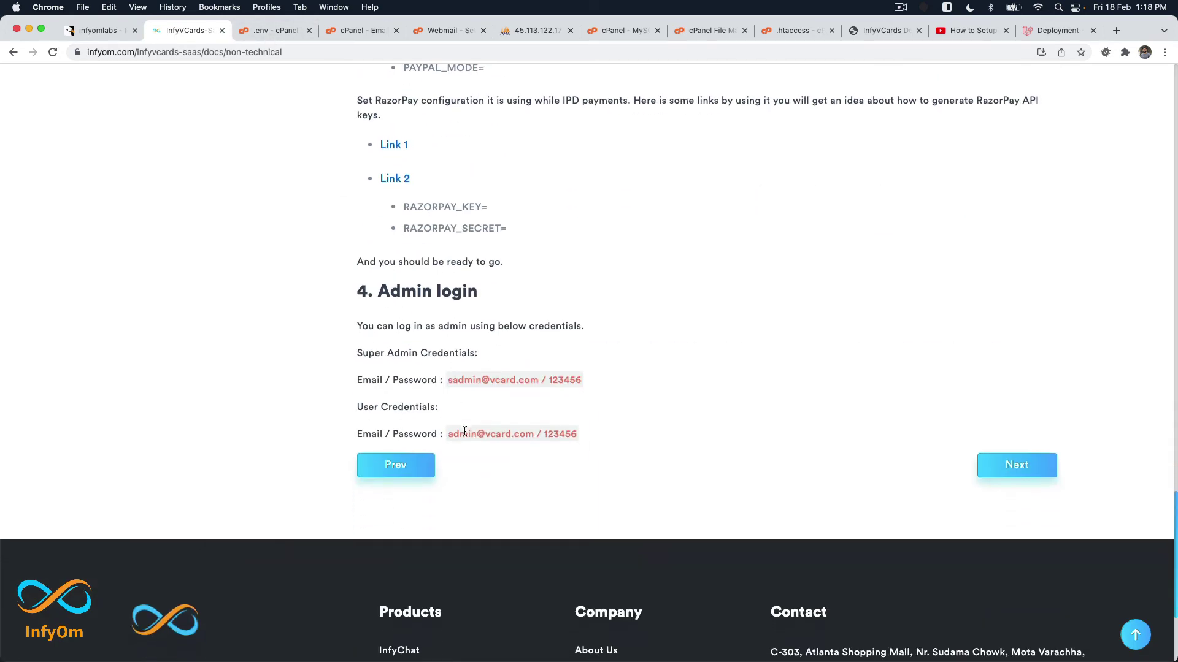
pyautogui.click(459, 34)
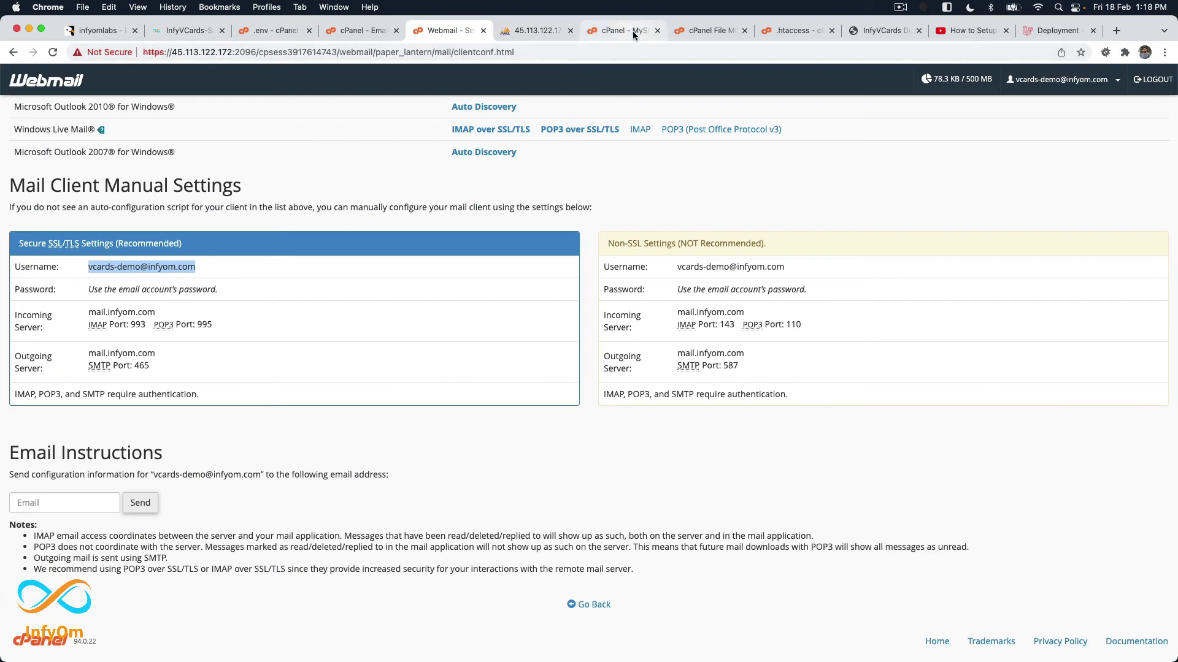
# Step: Load the subdomain root without index.html, which shows the front_testimonials missing-table error
pyautogui.click(876, 30)
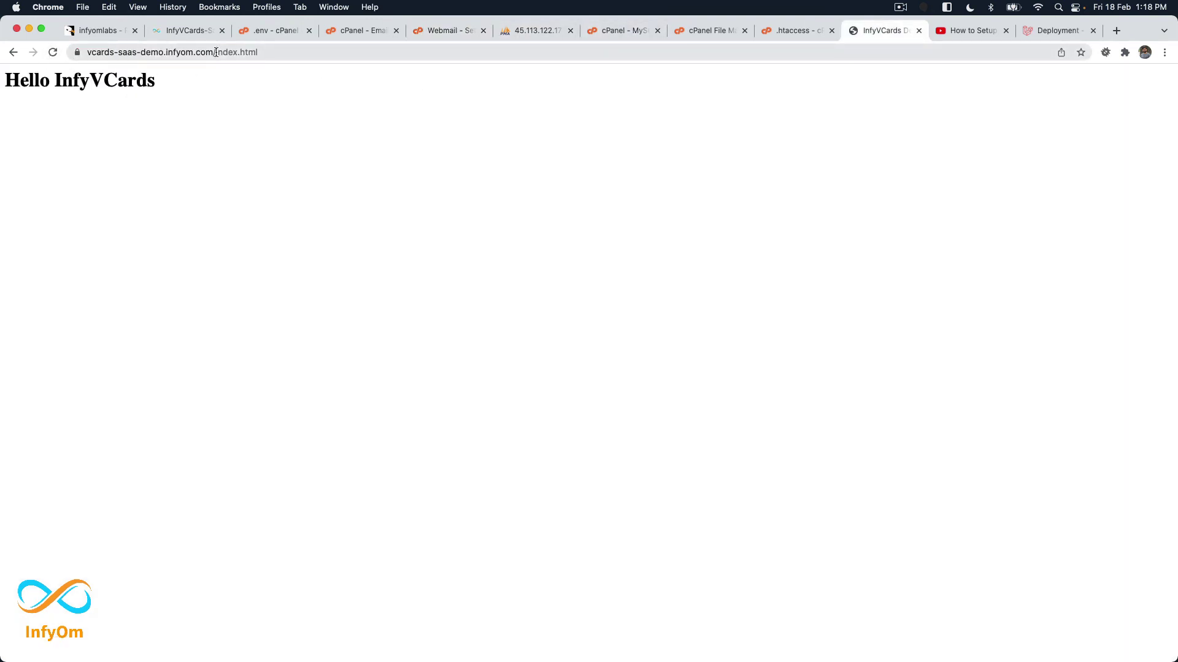
pyautogui.moveTo(216, 53); pyautogui.dragTo(399, 58)
pyautogui.press('BackSpace')
pyautogui.press('Return')
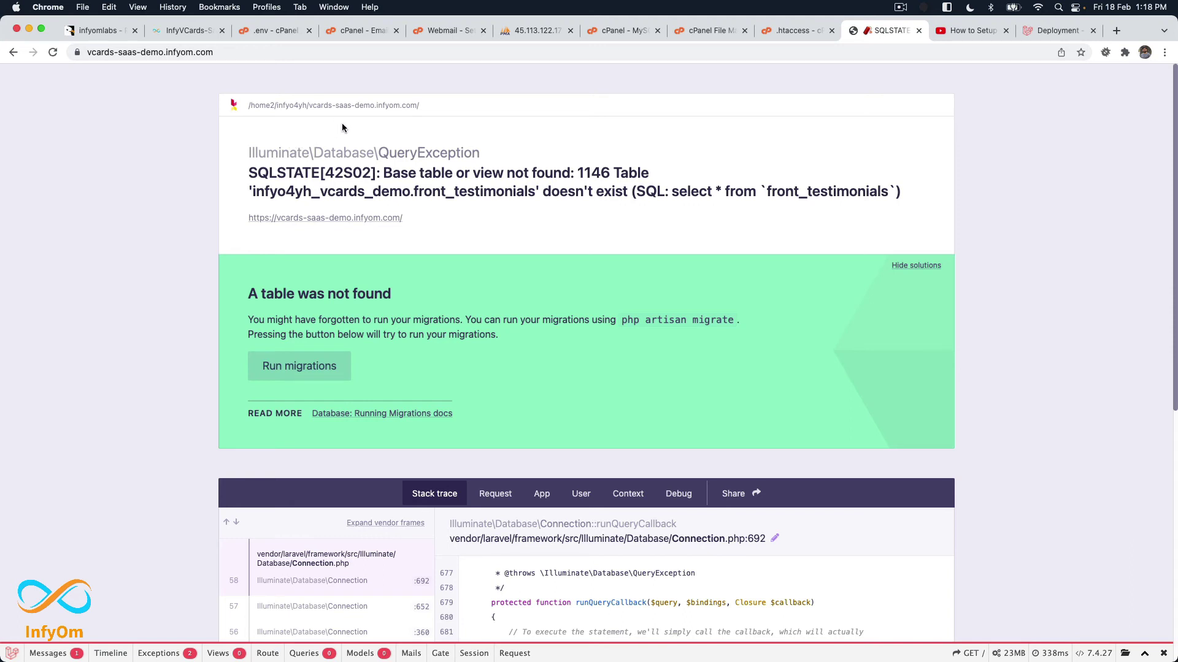
# Step: Read the docs' Setup Default DB step 6 about importing infy_vcards.sql
pyautogui.click(538, 32)
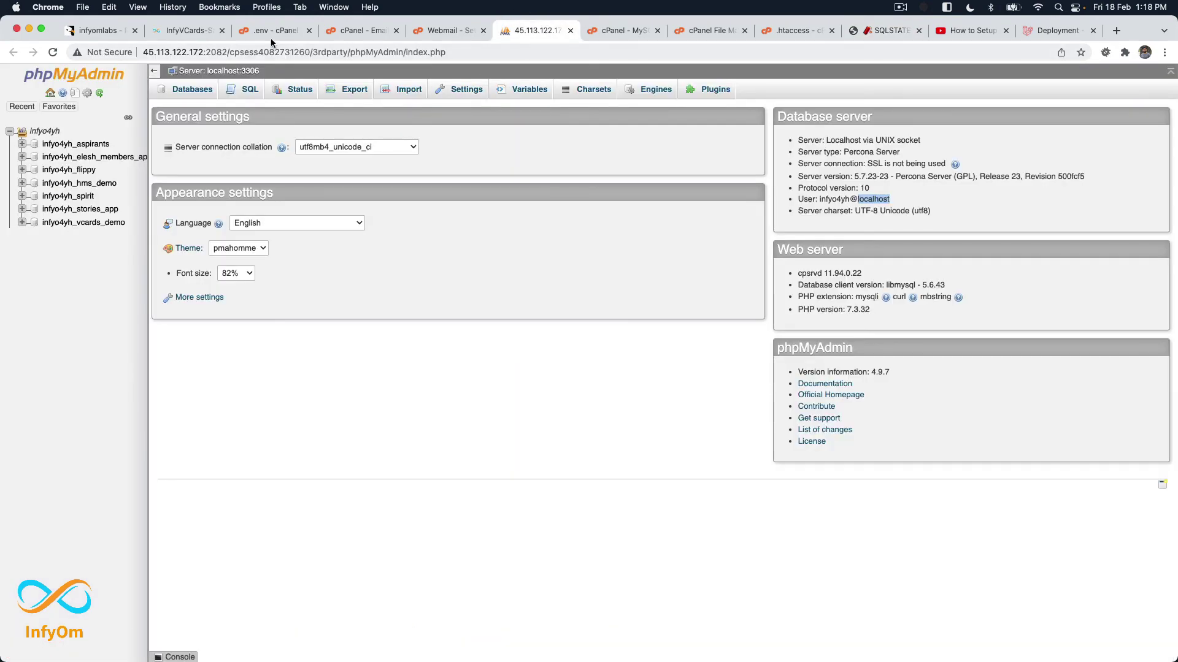
pyautogui.click(187, 30)
pyautogui.scroll(10, 611, 336)
pyautogui.scroll(10, 610, 336)
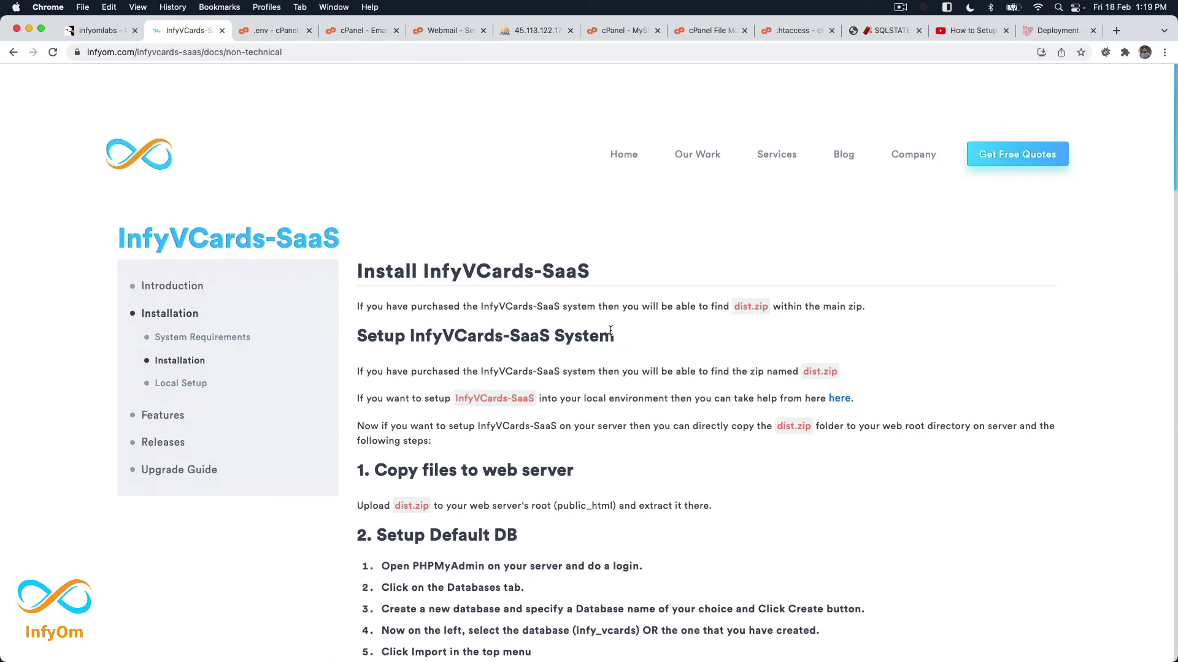
pyautogui.scroll(-6, 605, 342)
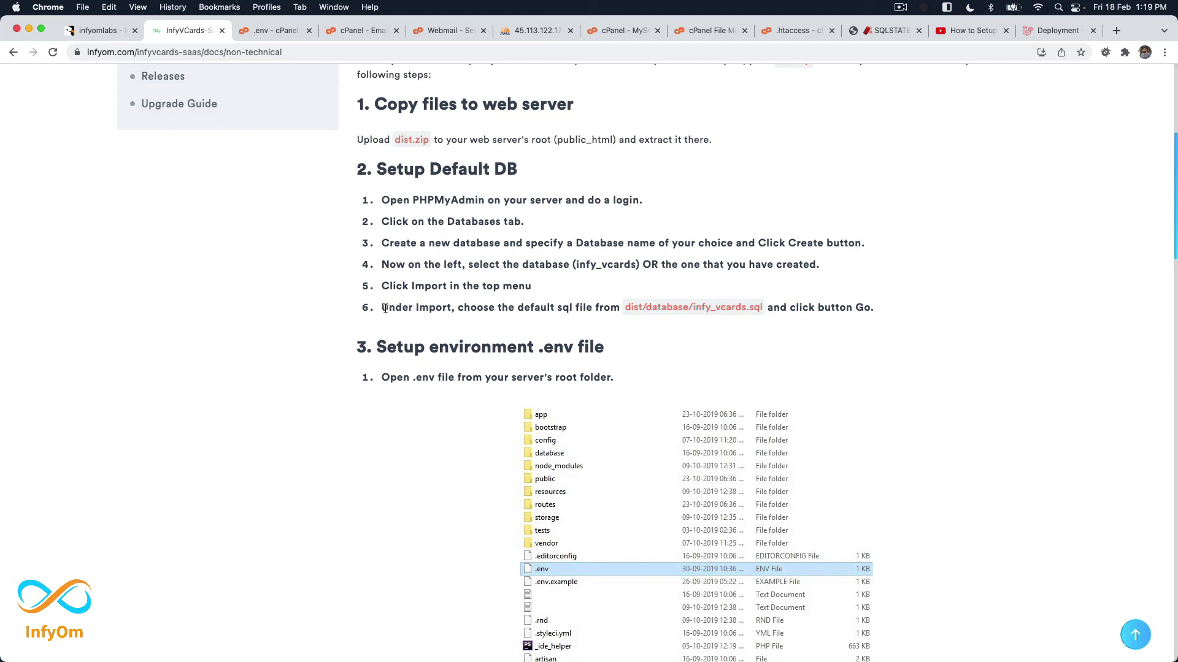
pyautogui.moveTo(381, 307); pyautogui.dragTo(816, 319)
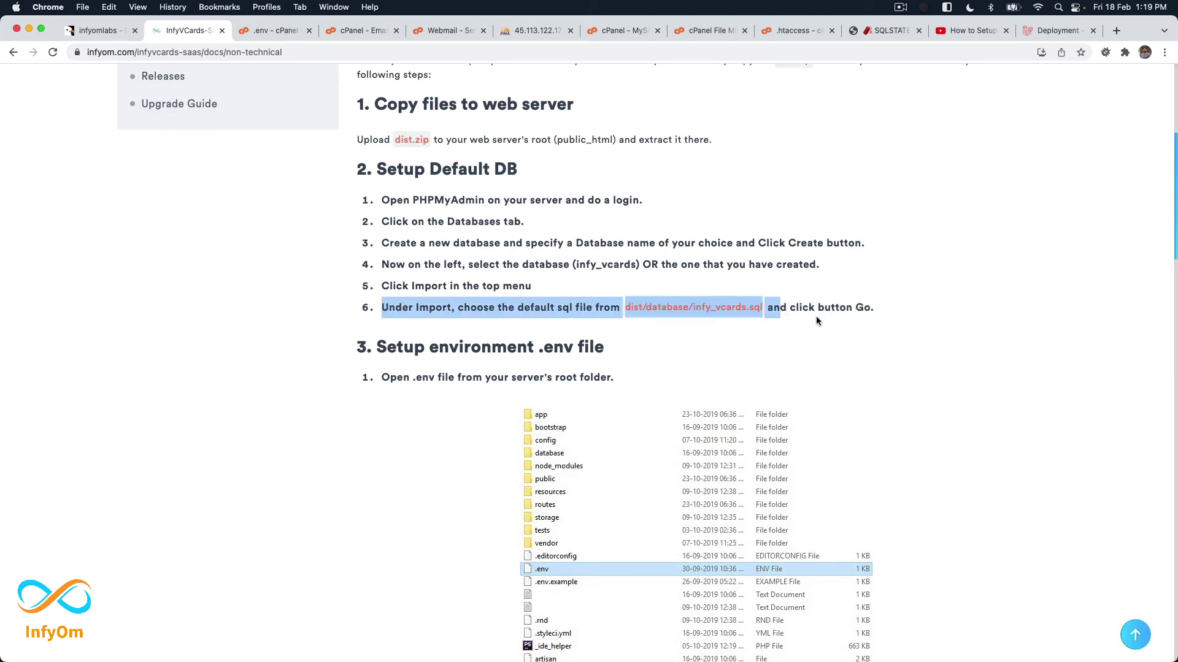
pyautogui.click(882, 316)
pyautogui.doubleClick(433, 309)
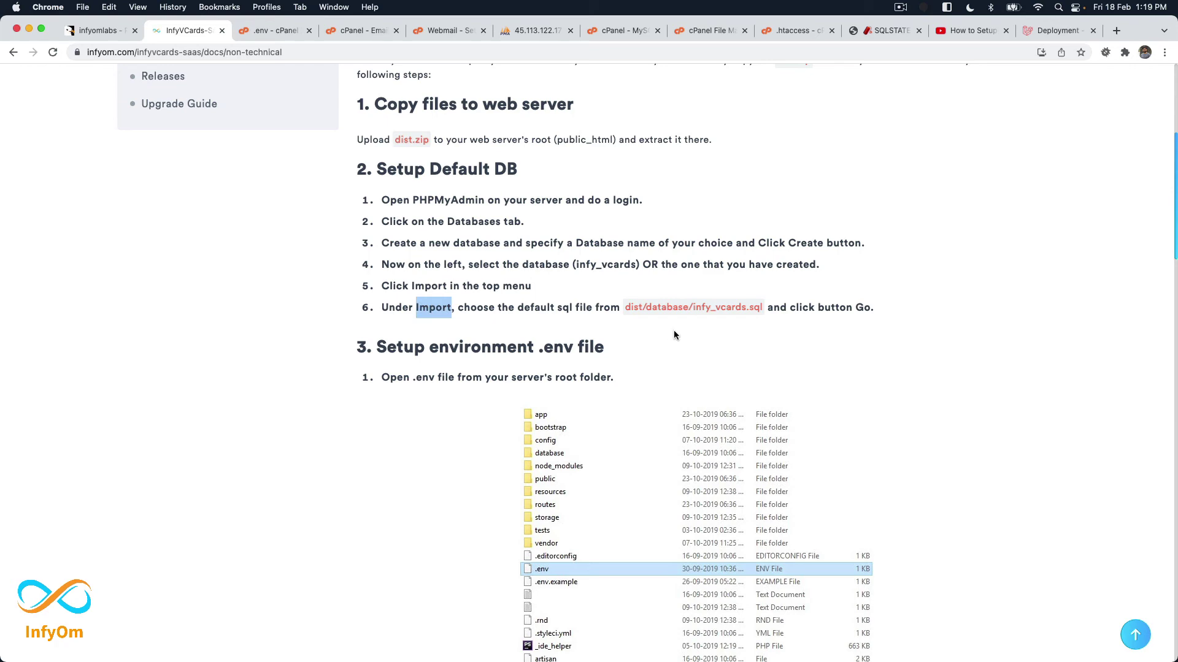
pyautogui.click(534, 30)
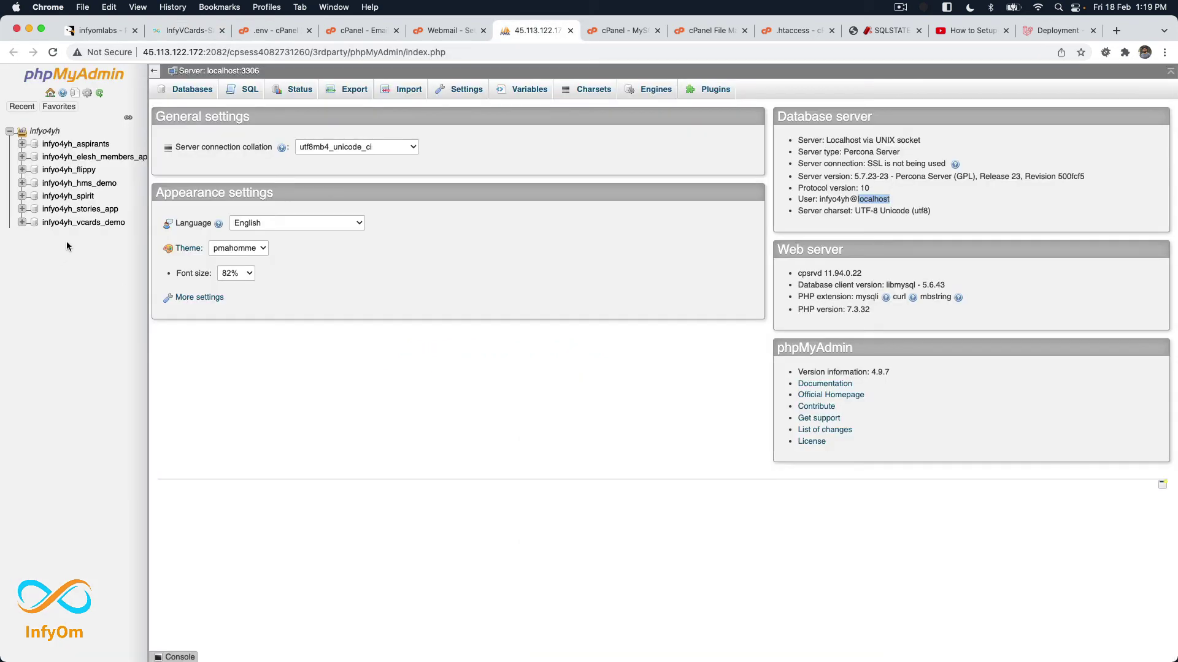
# Step: Open the empty infyo4yh_vcards_demo database and inspect .env's APP_ENV local and APP_DEBUG true
pyautogui.click(84, 222)
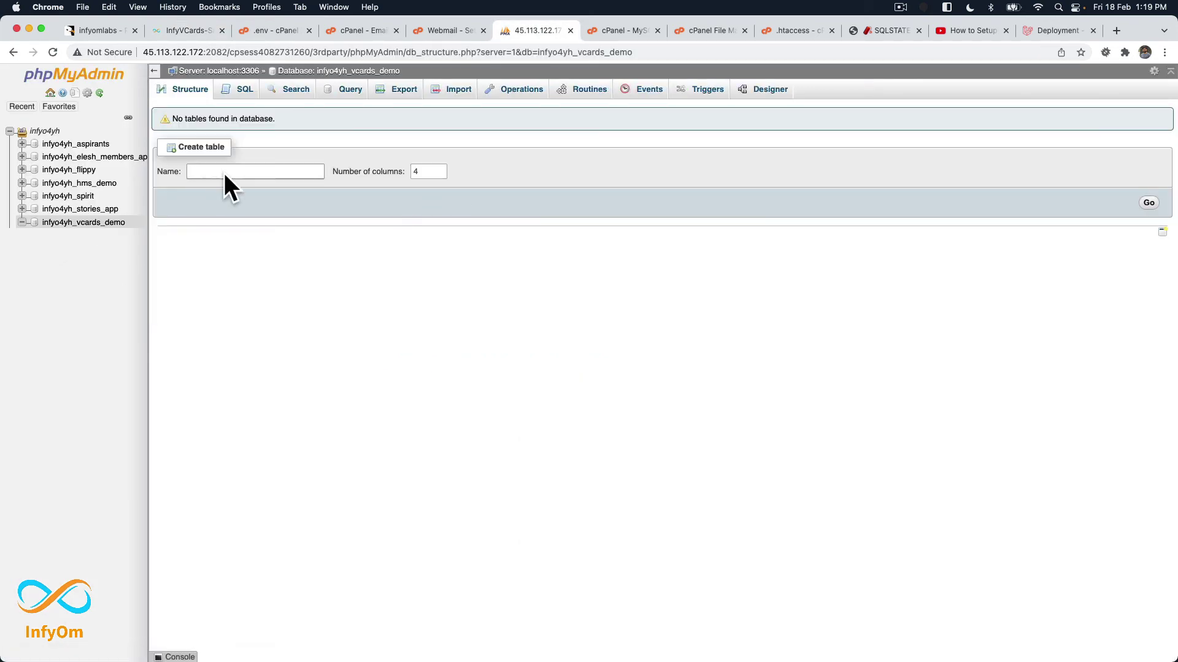
pyautogui.click(892, 31)
pyautogui.click(270, 30)
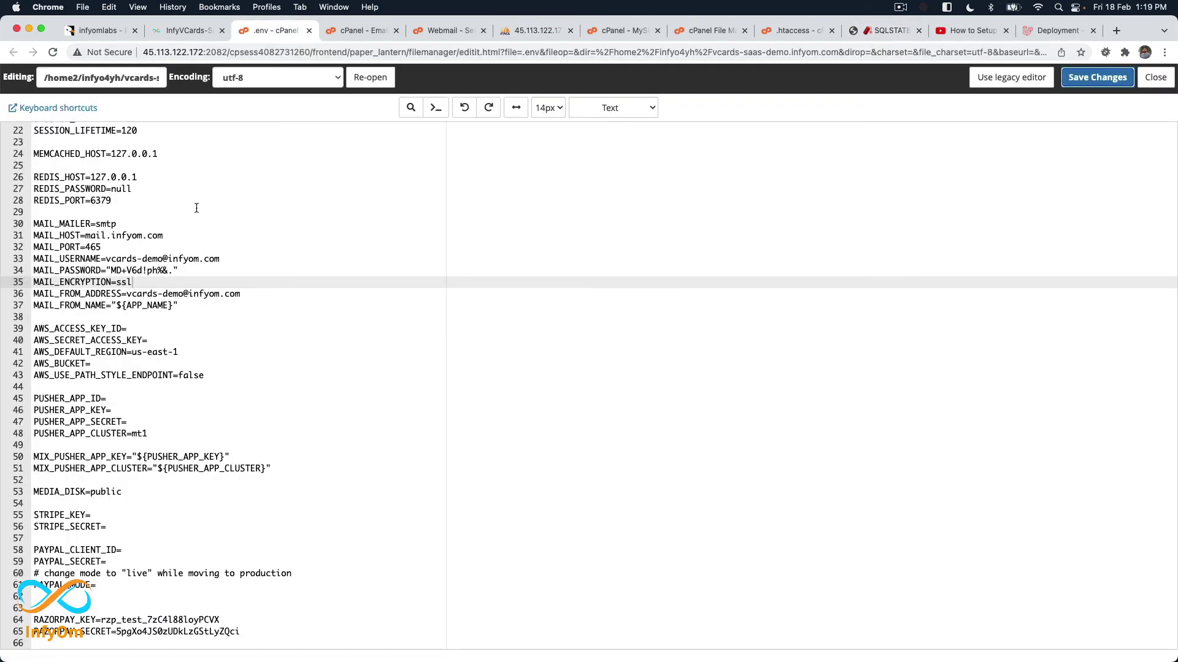
pyautogui.scroll(5, 141, 202)
pyautogui.doubleClick(59, 140)
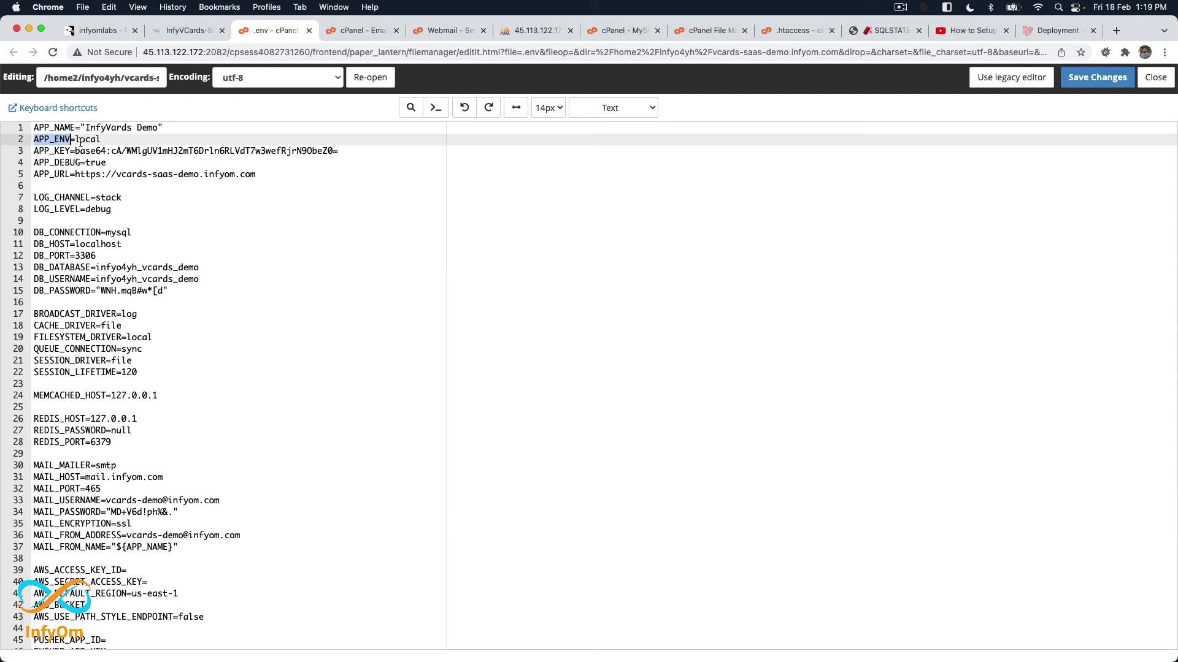
pyautogui.click(89, 140)
pyautogui.doubleClick(89, 140)
pyautogui.doubleClick(59, 163)
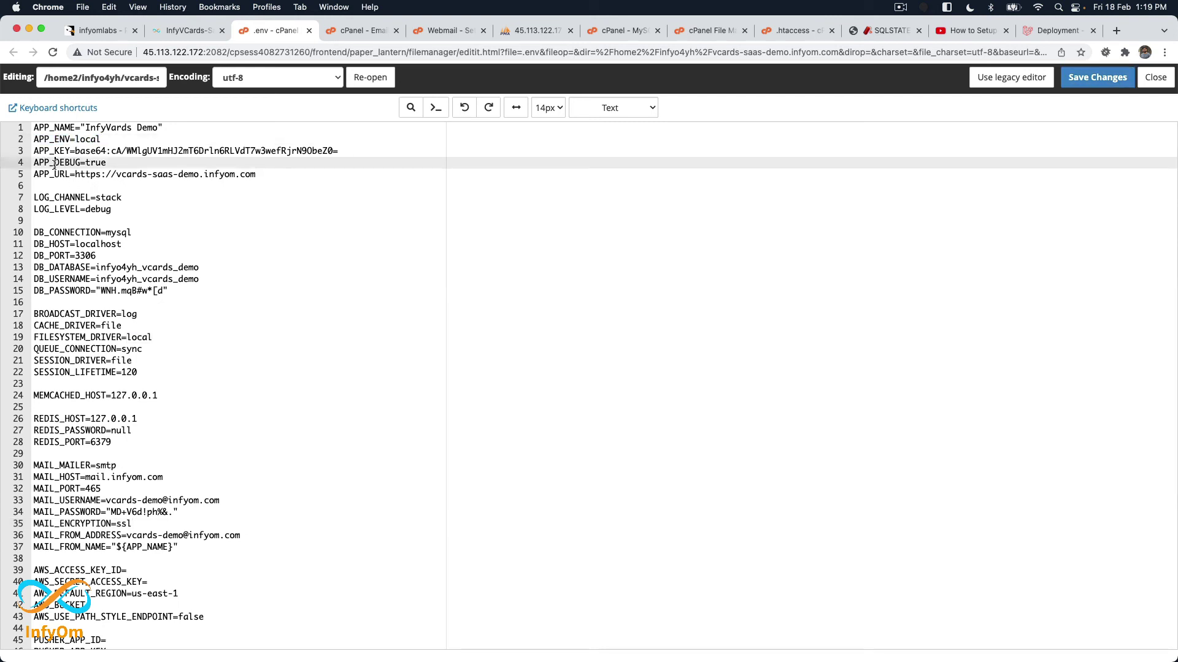
pyautogui.doubleClick(95, 163)
pyautogui.click(883, 30)
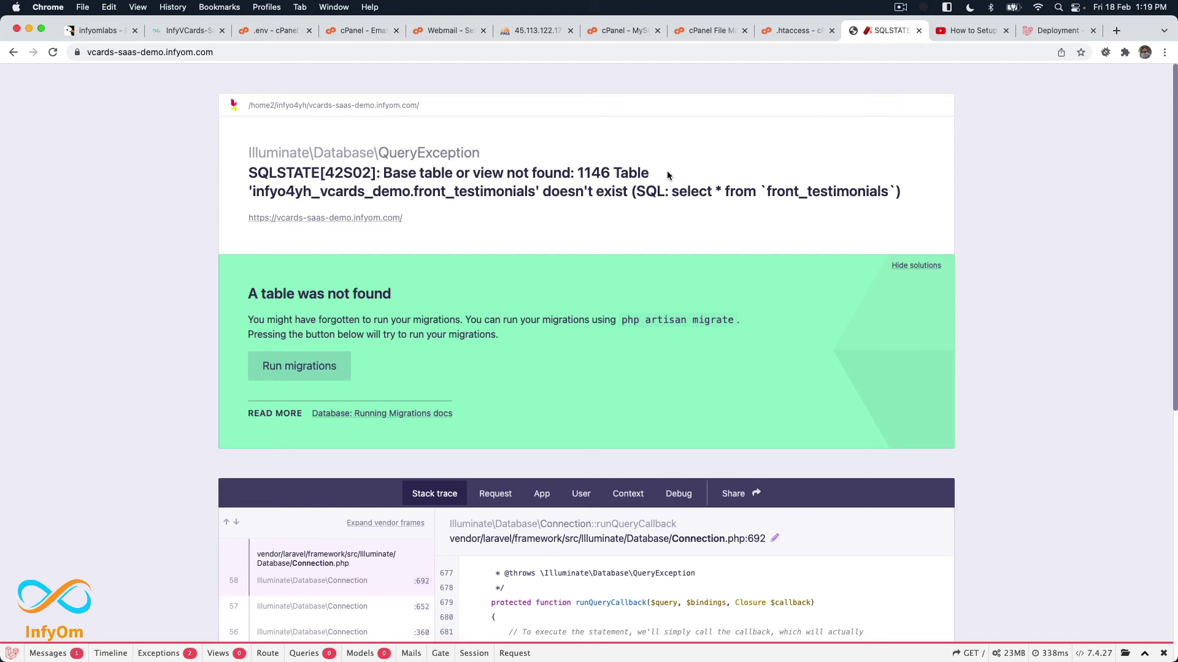
# Step: Import dist/database/infy-vcards.sql into infyo4yh_vcards_demo and reload the site
pyautogui.click(531, 30)
pyautogui.click(454, 91)
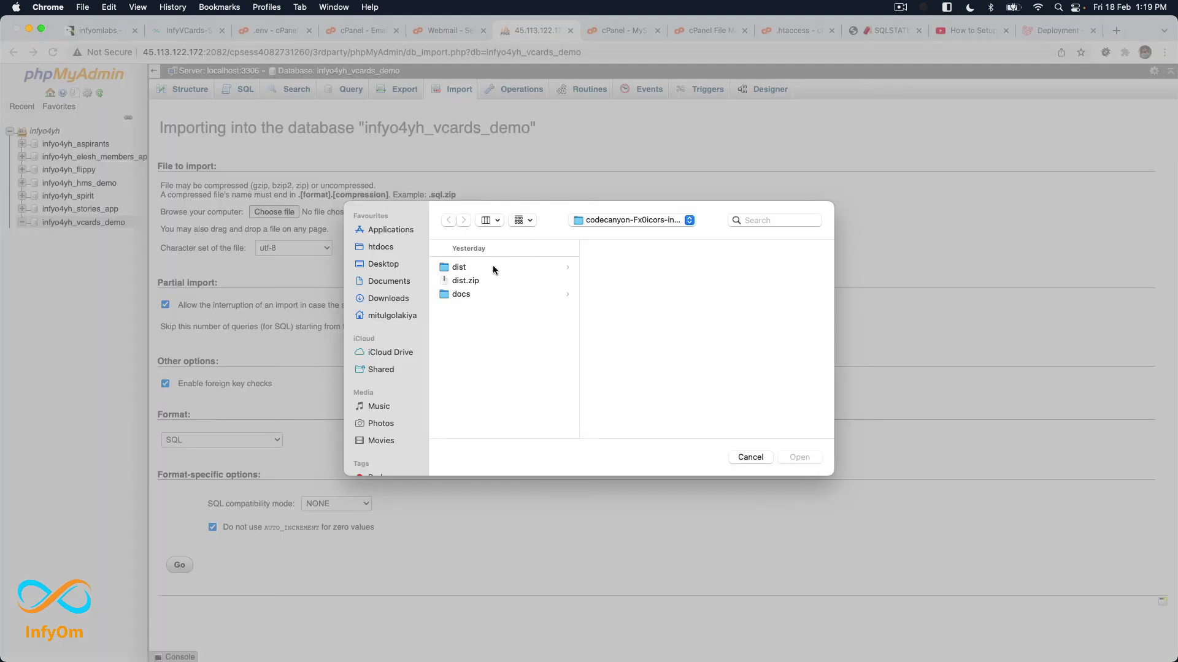
pyautogui.click(494, 268)
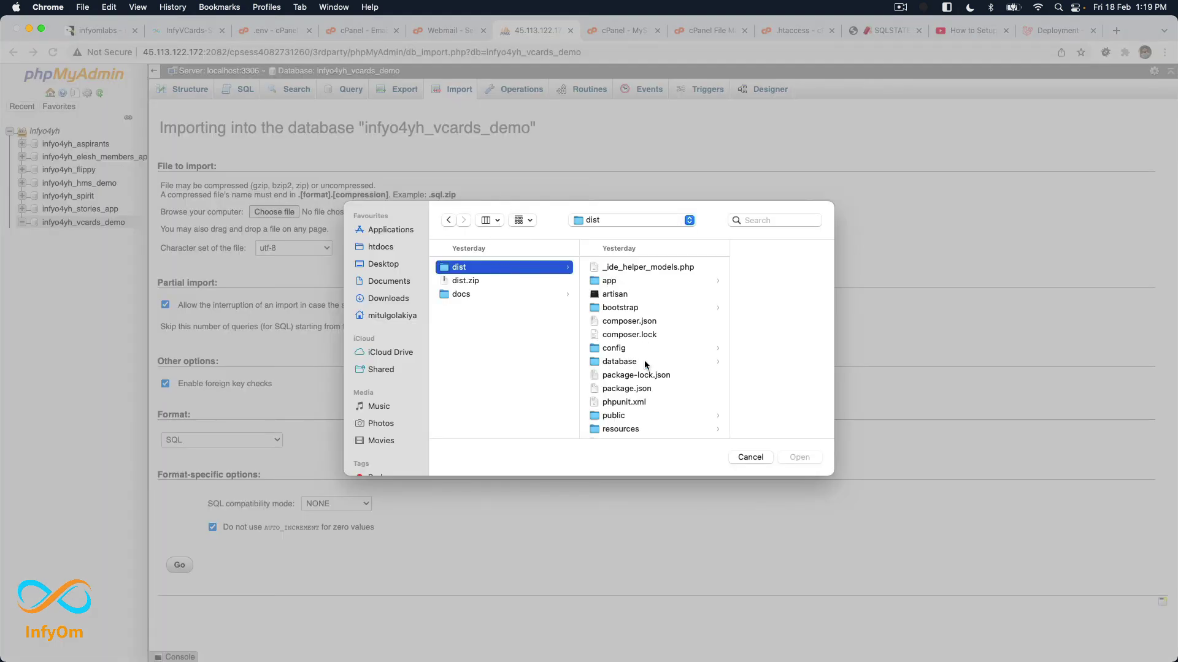
pyautogui.click(646, 366)
pyautogui.click(742, 281)
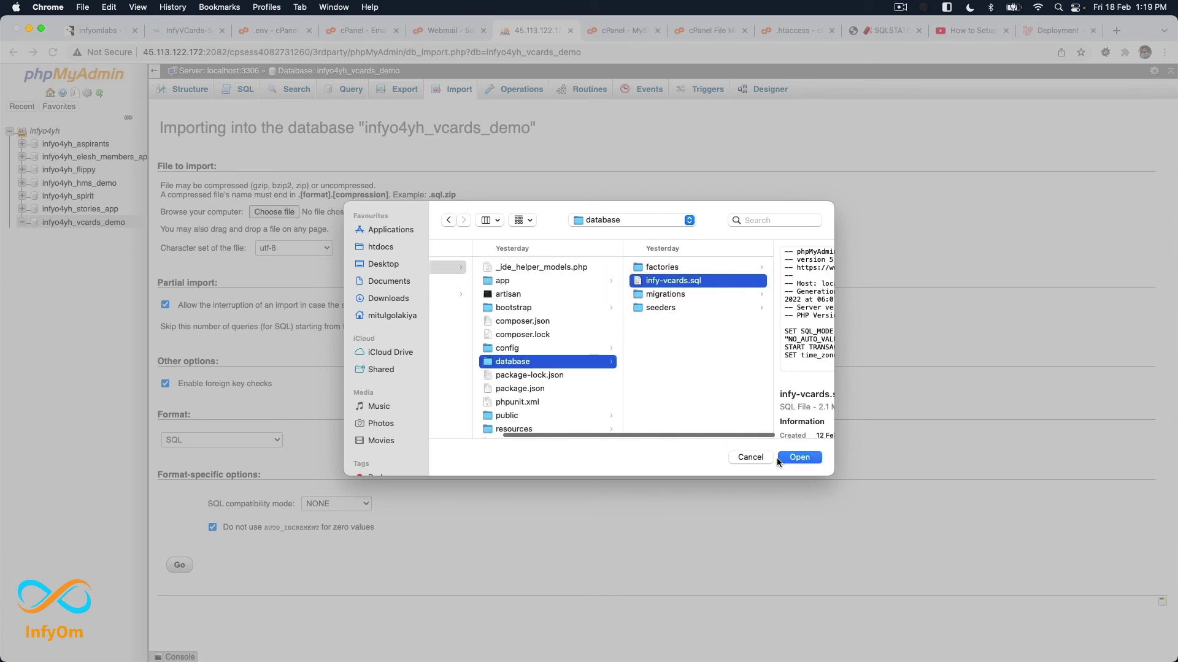
pyautogui.click(803, 458)
pyautogui.click(179, 565)
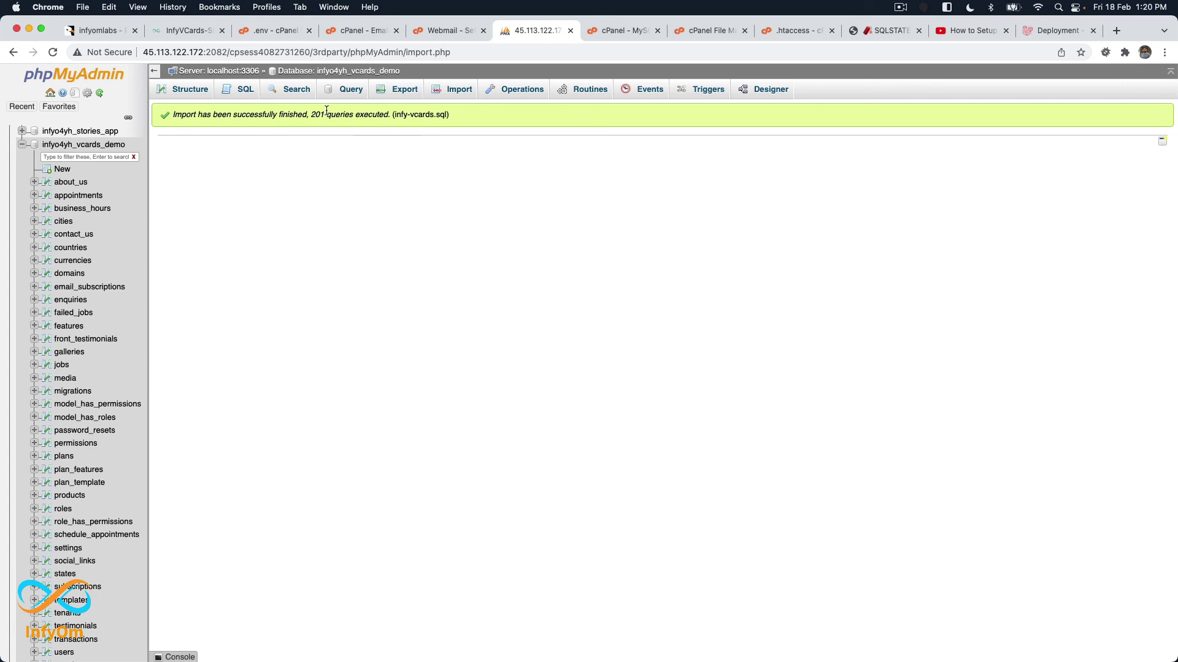
pyautogui.moveTo(263, 73); pyautogui.dragTo(241, 72)
pyautogui.click(345, 208)
pyautogui.click(889, 31)
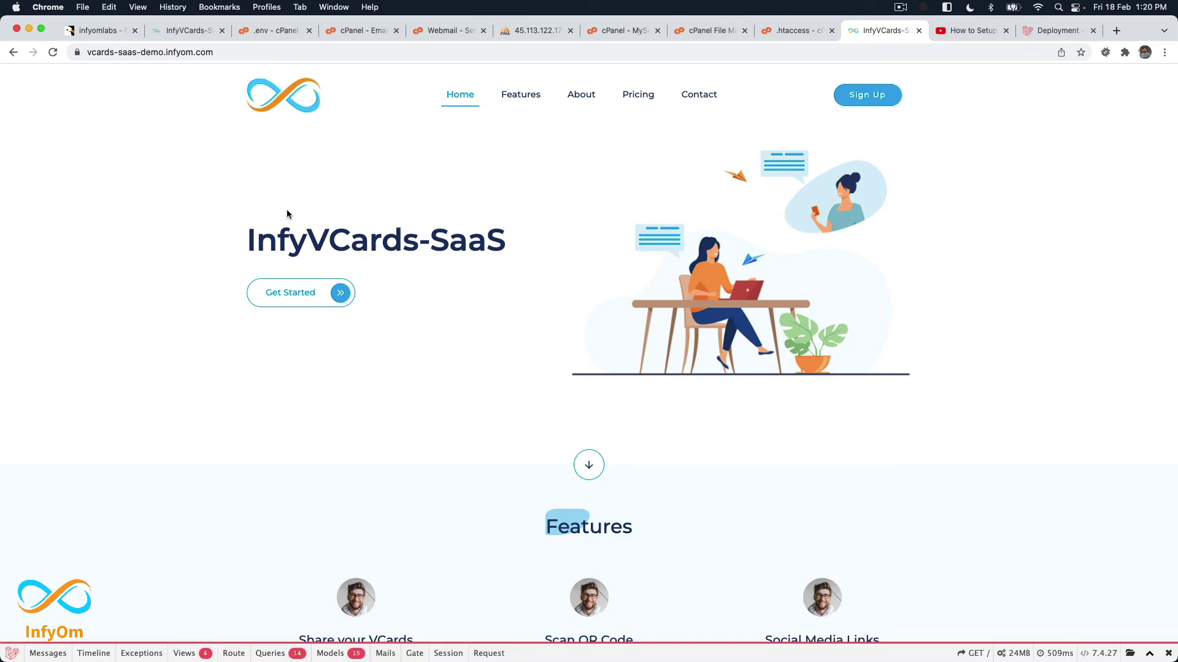
# Step: Sign in to InfyVCards-SaaS as super admin using the credentials from the docs
pyautogui.click(184, 30)
pyautogui.scroll(-20, 469, 516)
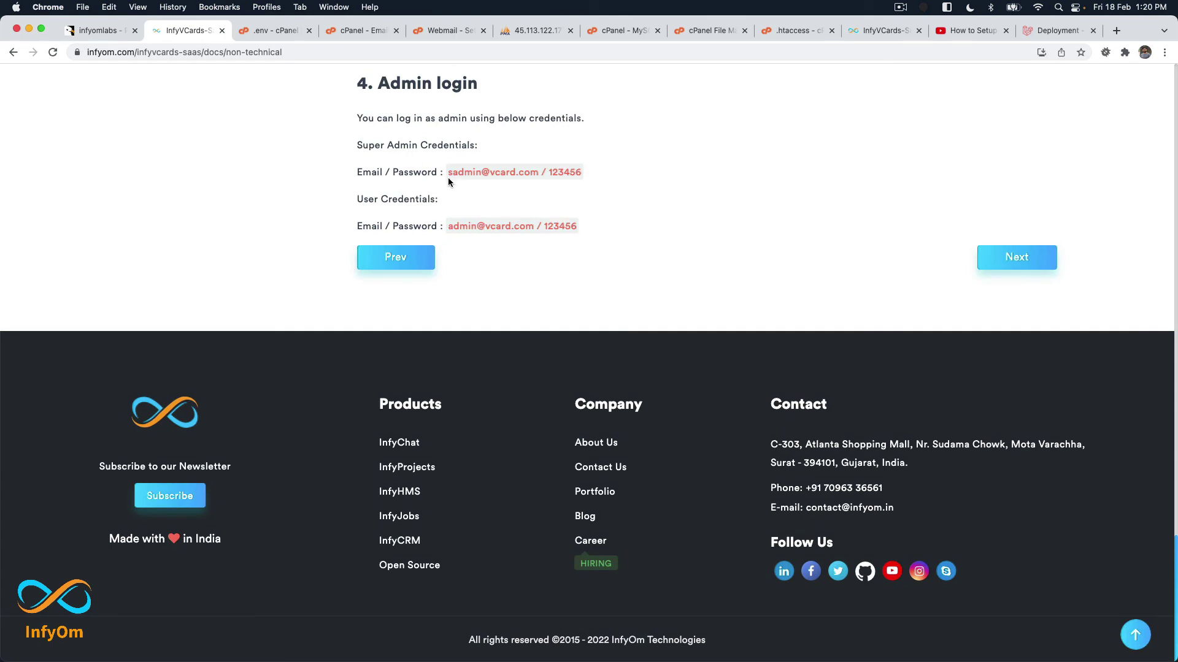
pyautogui.moveTo(447, 172); pyautogui.dragTo(537, 172)
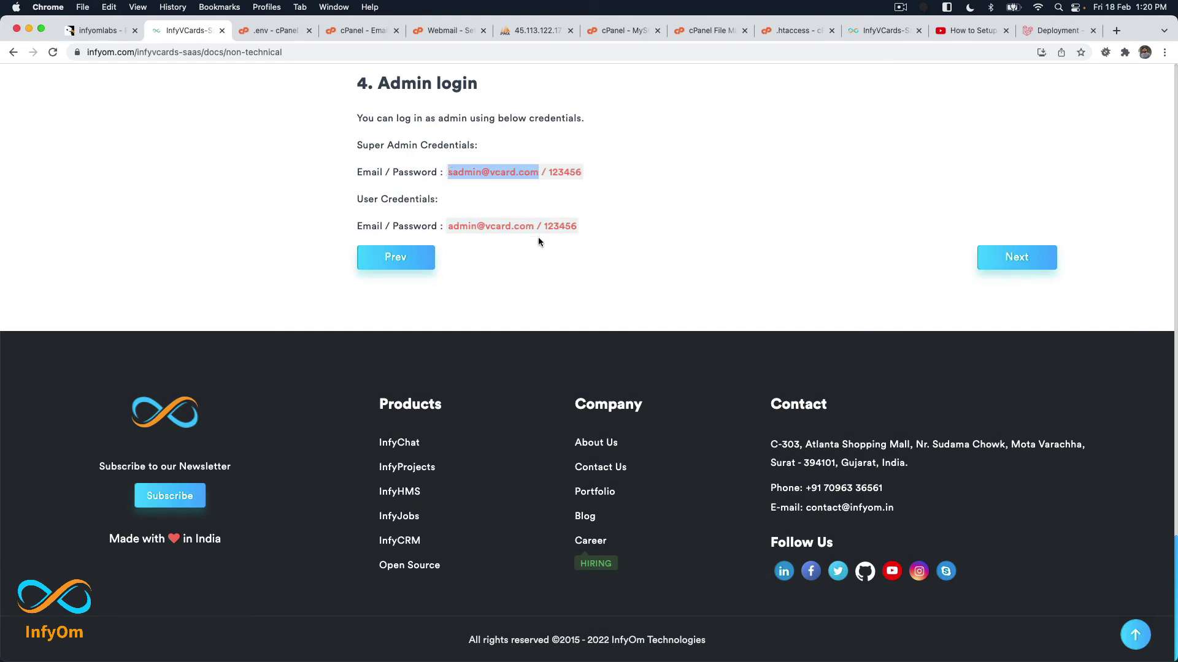
pyautogui.click(883, 31)
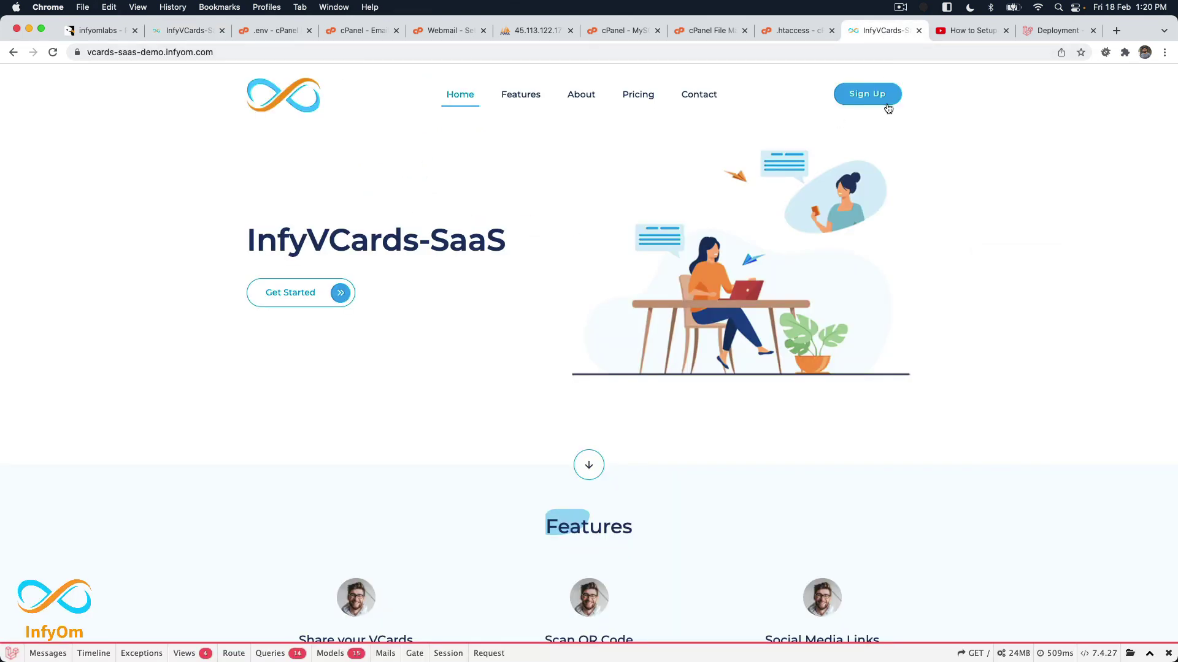
pyautogui.click(297, 300)
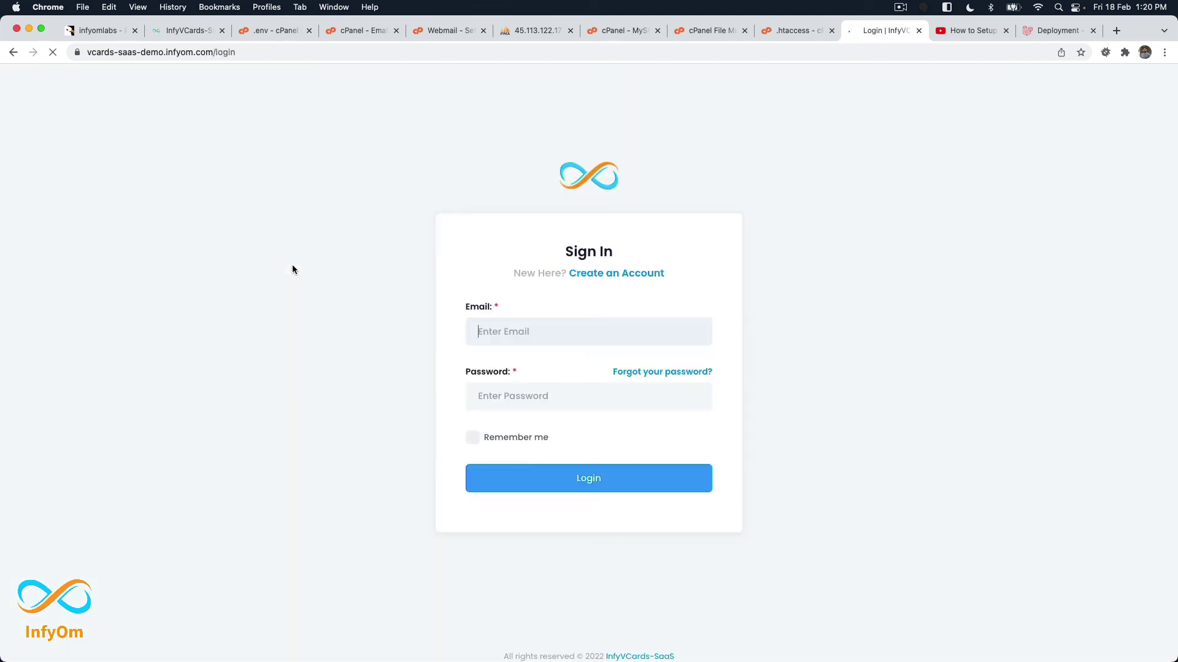
pyautogui.click(528, 402)
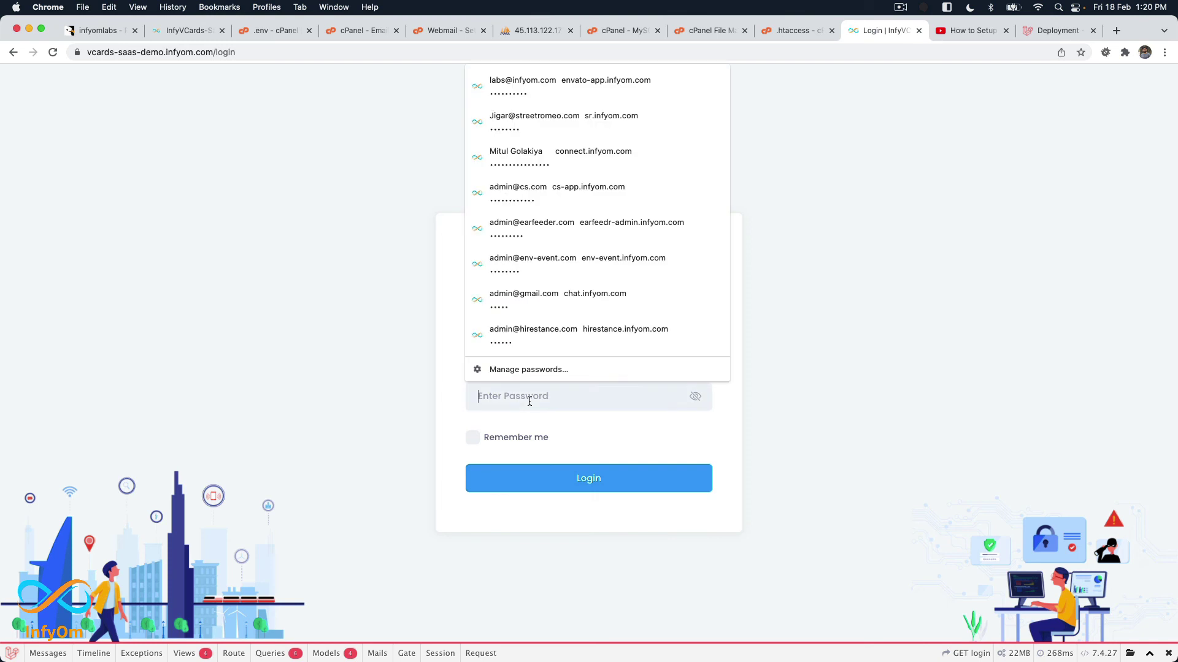
pyautogui.press('Return')
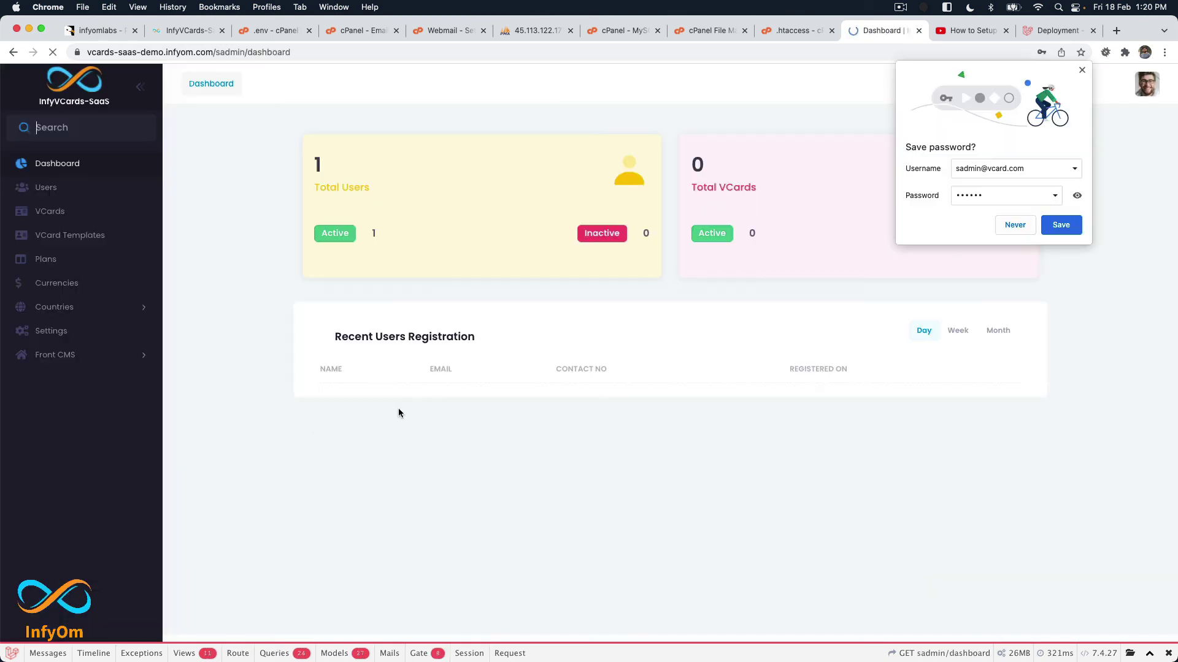
pyautogui.click(617, 230)
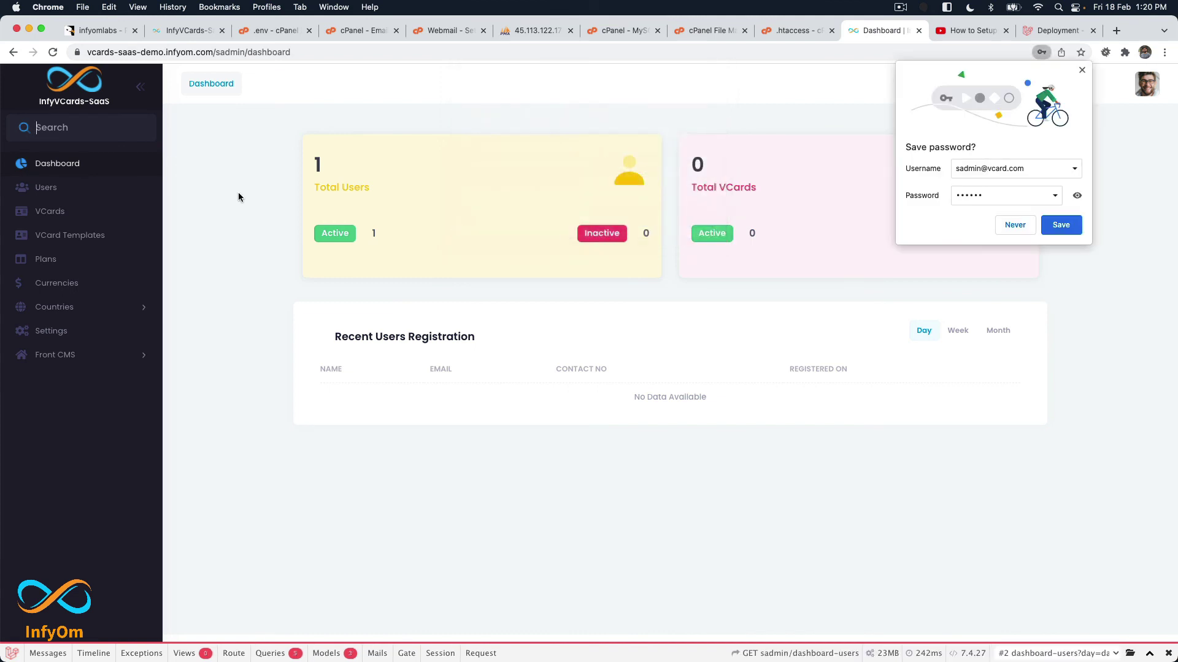
# Step: Browse the Users and VCards admin pages and recheck the super admin password in the docs
pyautogui.click(45, 192)
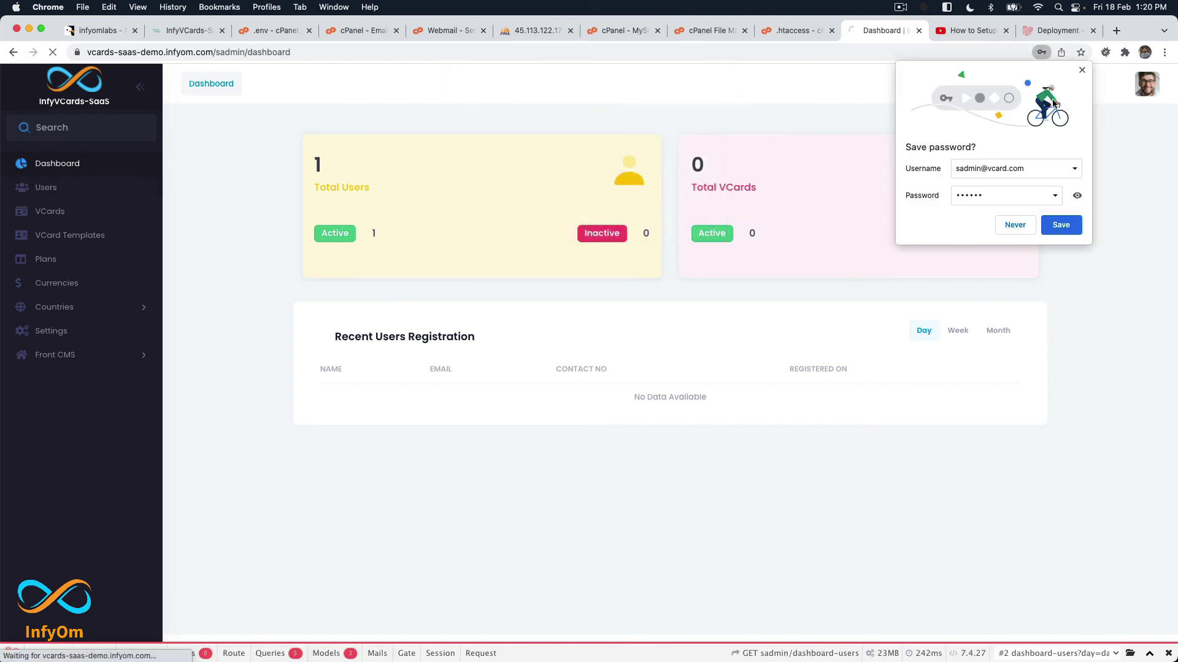
pyautogui.click(59, 211)
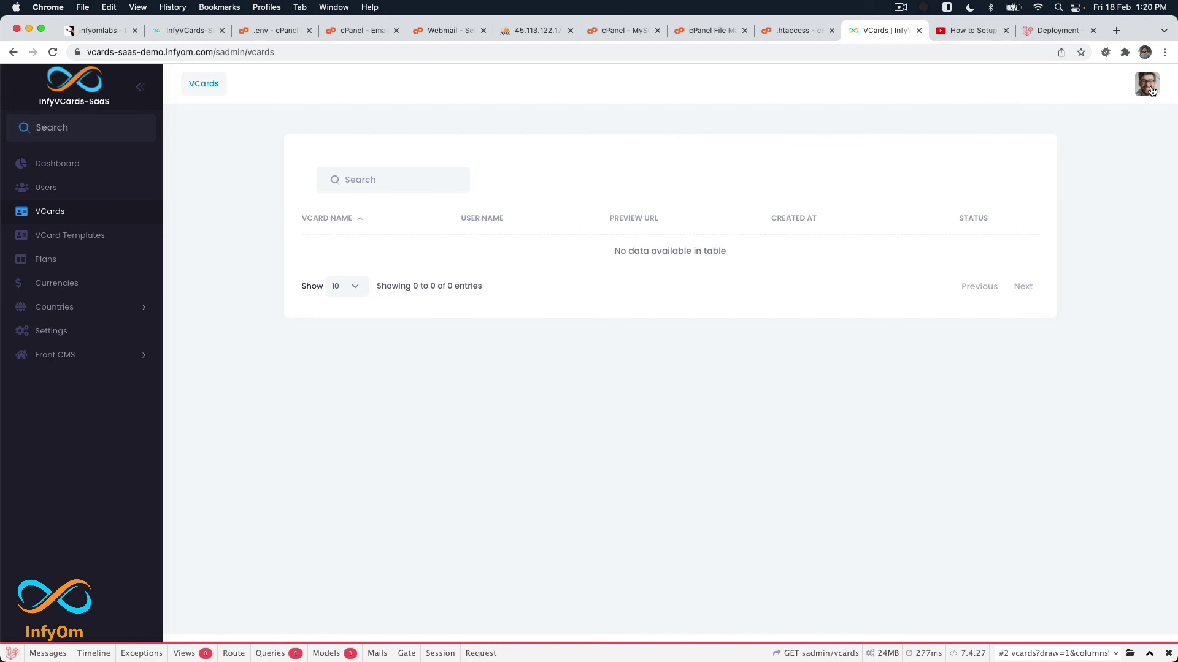
pyautogui.click(184, 31)
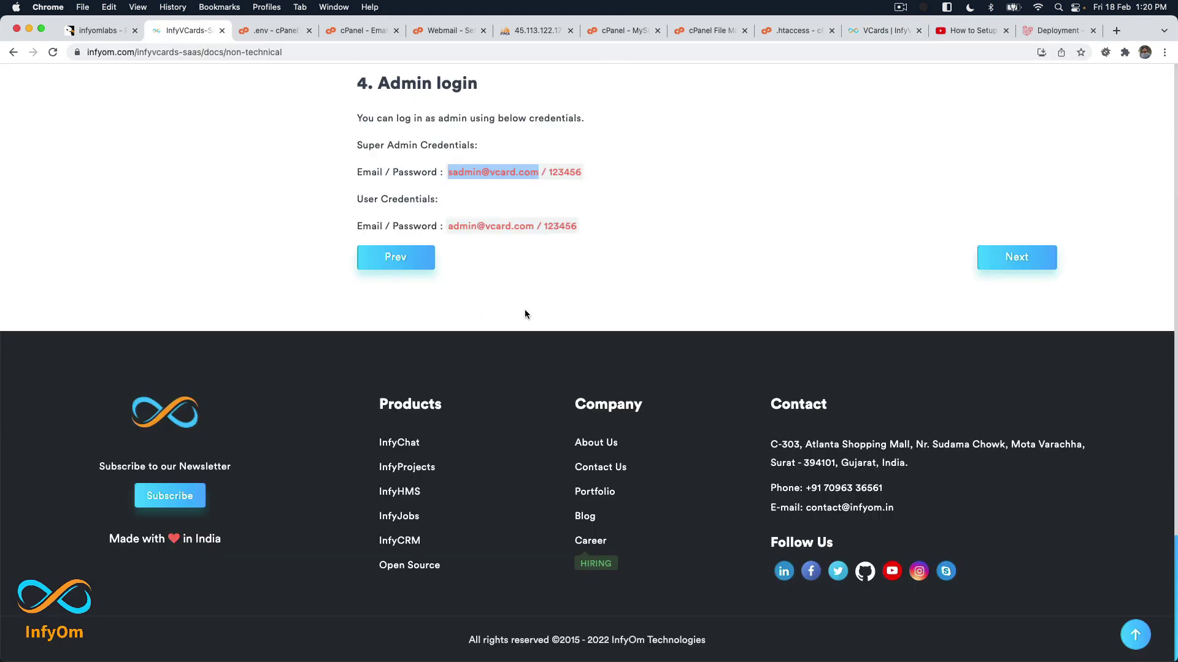
pyautogui.doubleClick(562, 174)
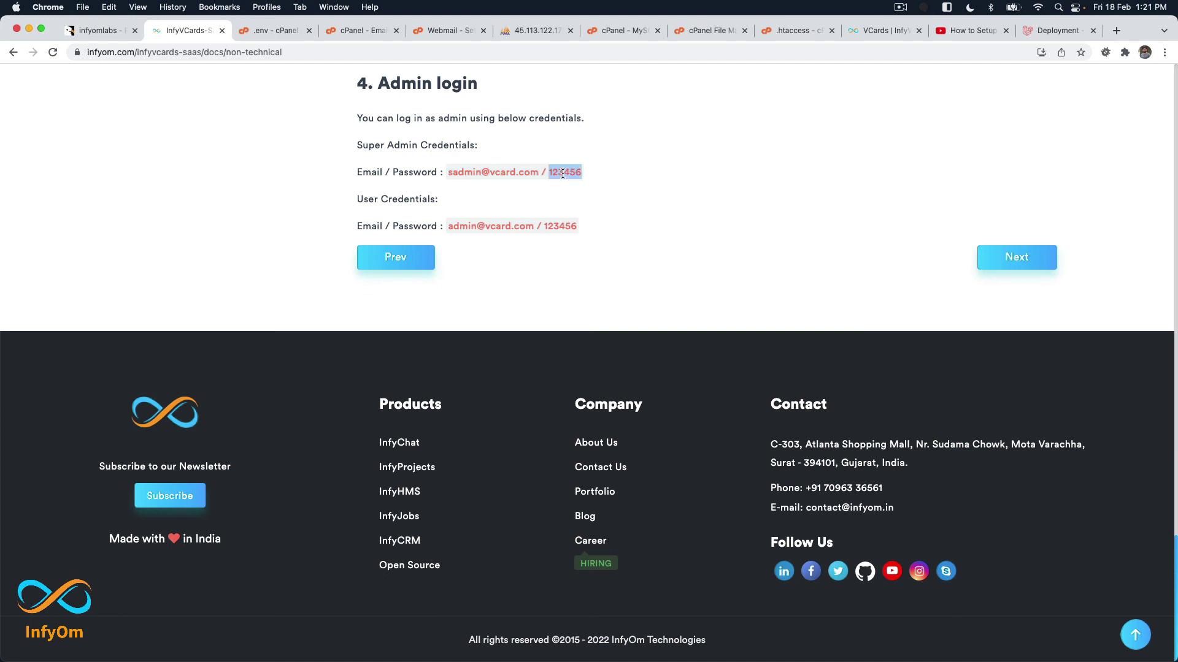
pyautogui.click(584, 197)
pyautogui.scroll(1, 584, 196)
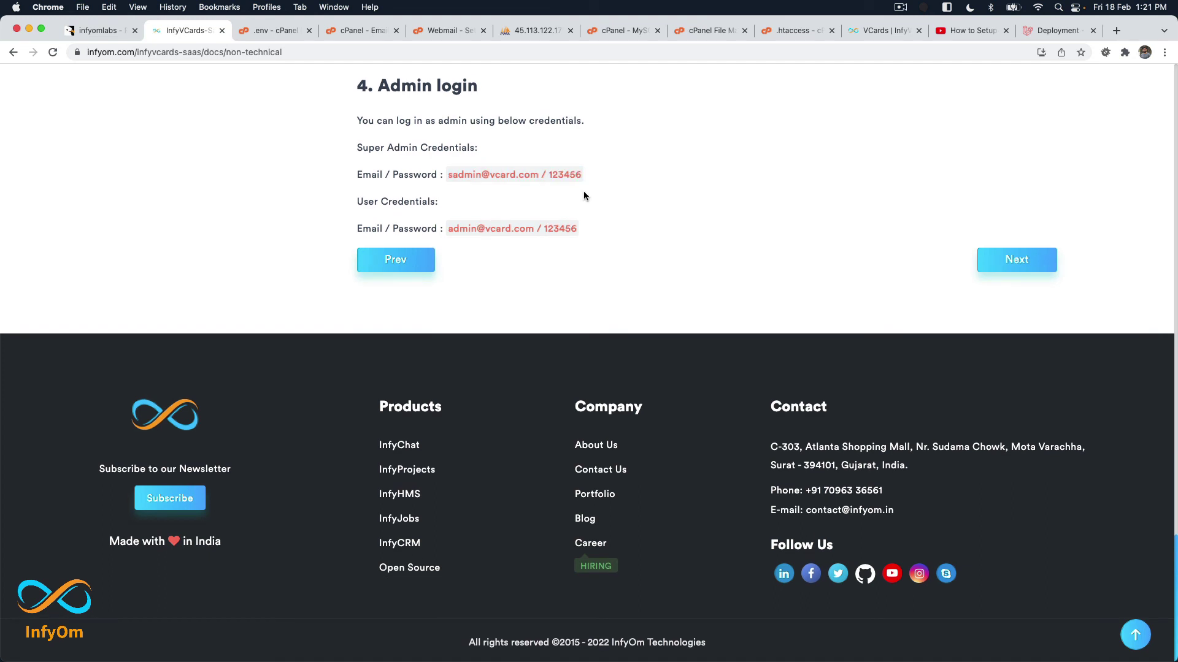
pyautogui.doubleClick(570, 176)
pyautogui.click(534, 31)
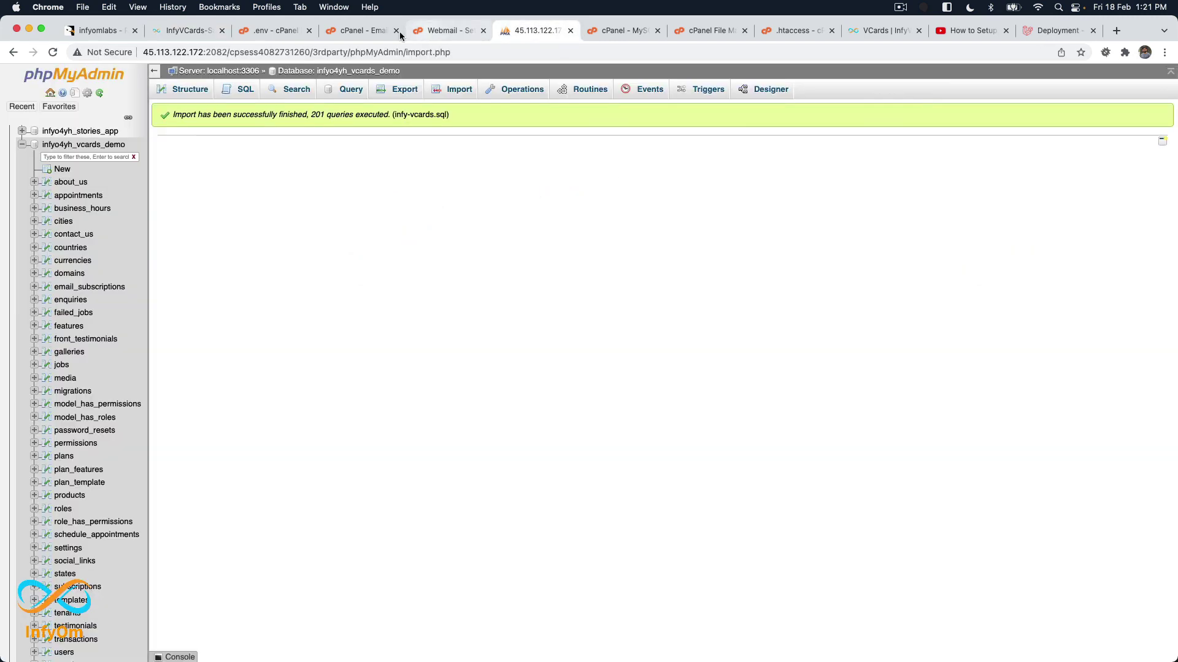
# Step: Set APP_DEBUG to false and APP_ENV to production in .env and save
pyautogui.click(273, 30)
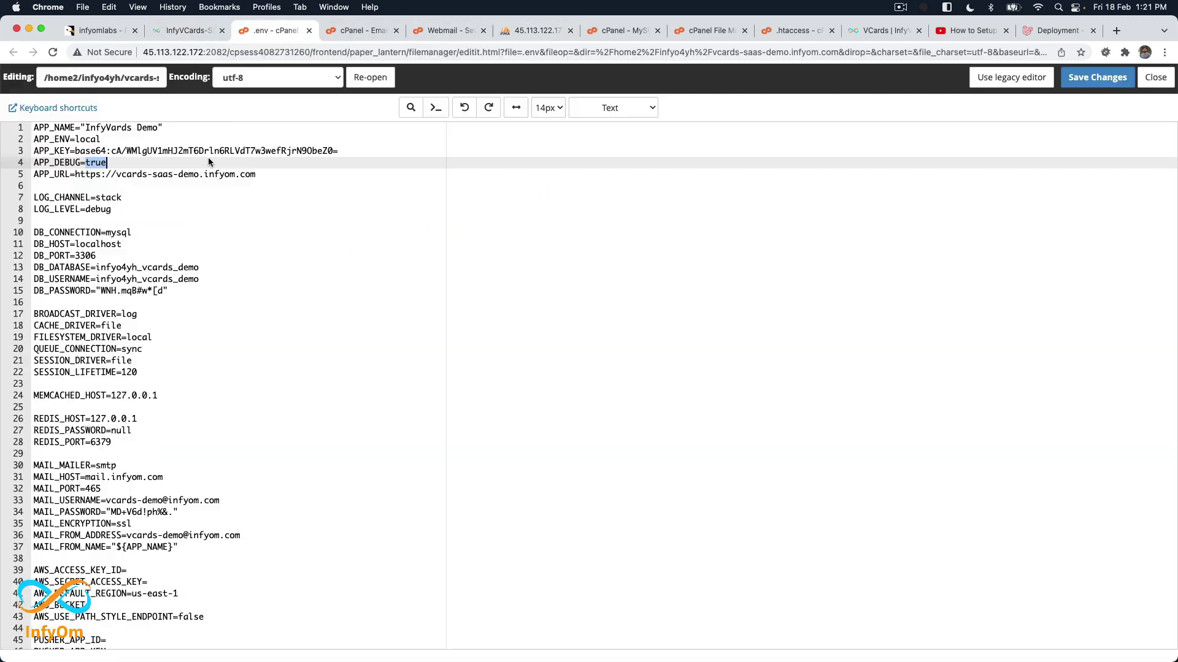
pyautogui.doubleClick(93, 163)
pyautogui.write('false')
pyautogui.doubleClick(83, 140)
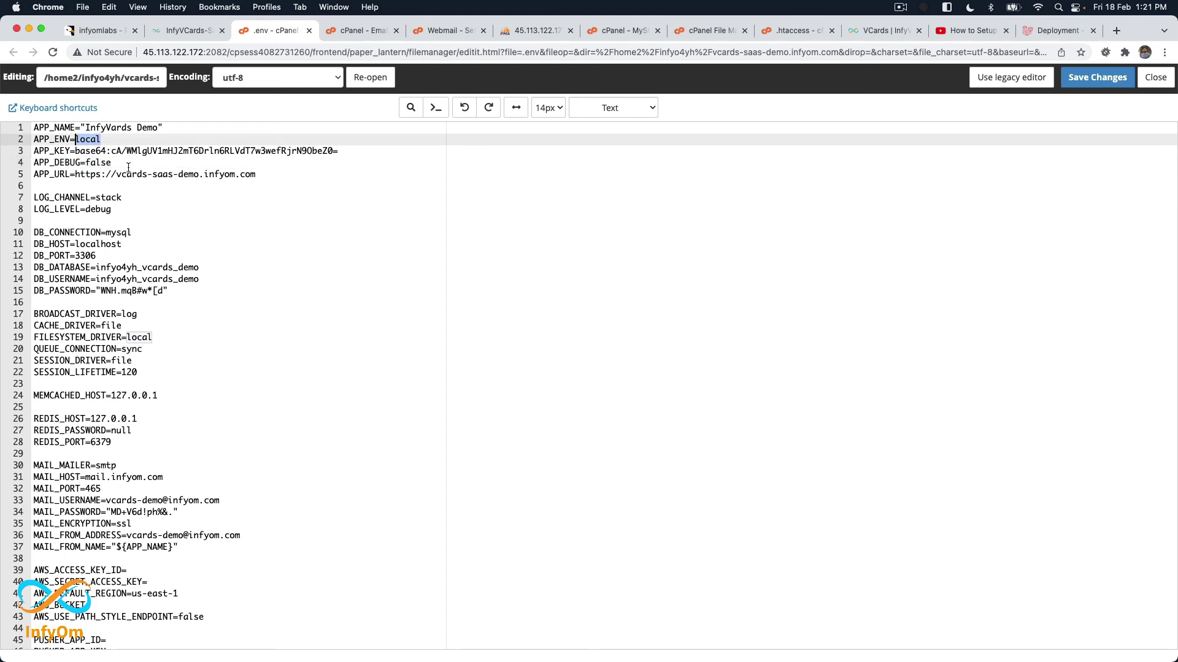
pyautogui.write('production')
pyautogui.click(1093, 81)
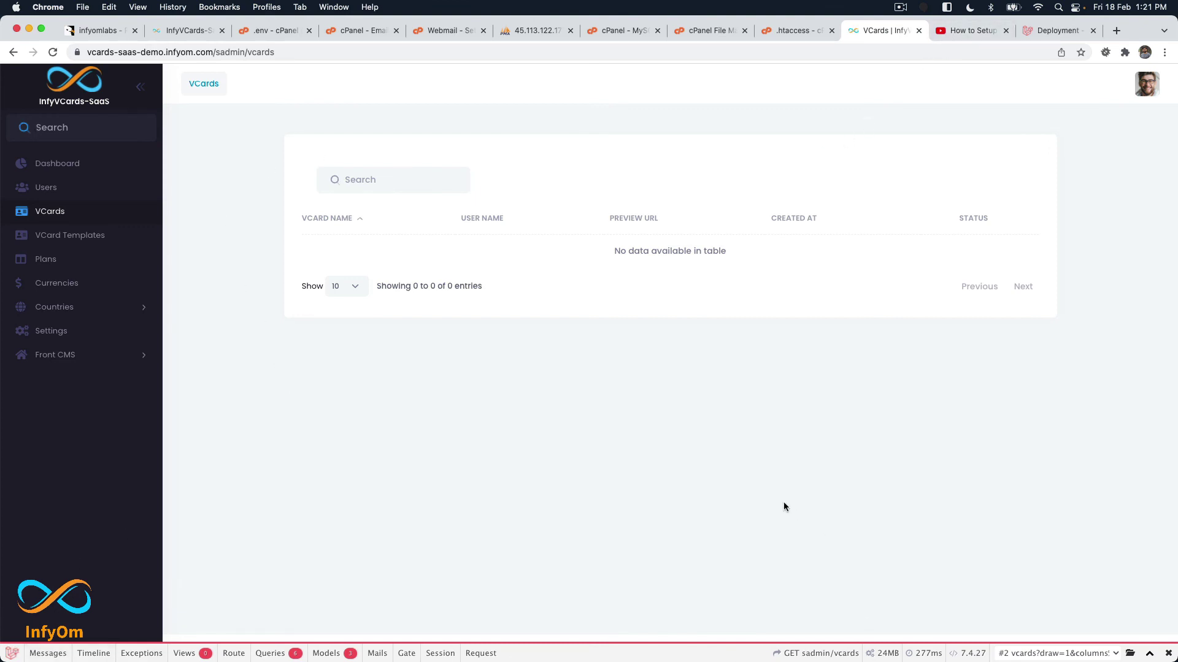
# Step: Append test characters to DB_PASSWORD, save, and reload the VCards page to trigger the 500 error
pyautogui.press('super+r')
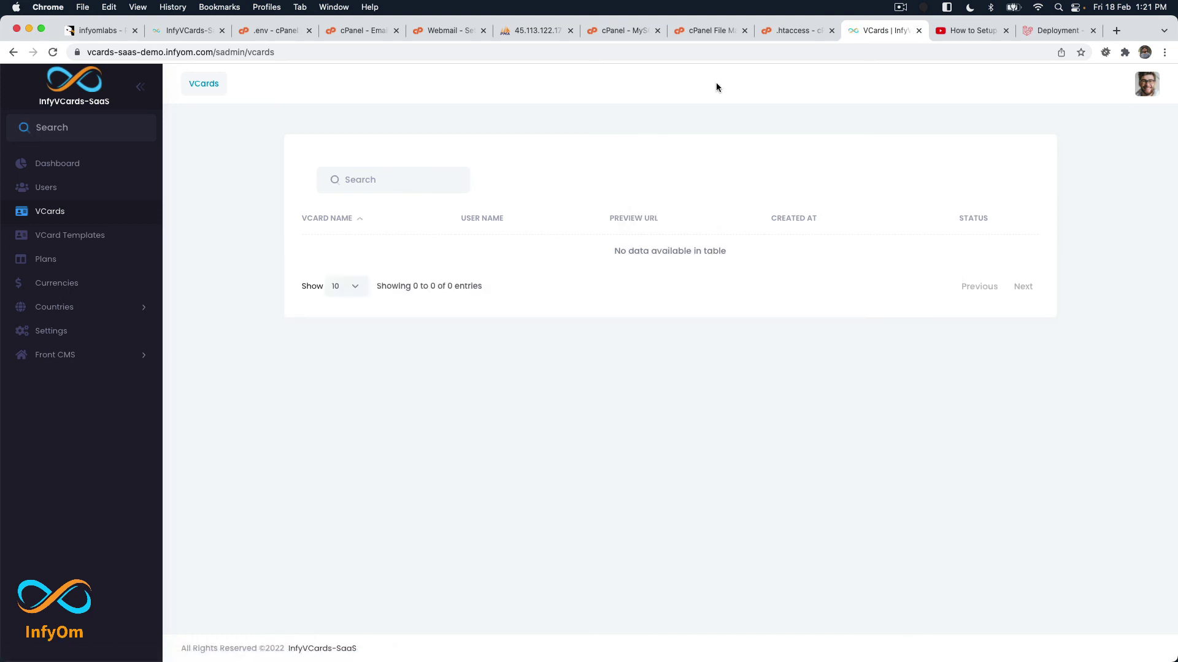
pyautogui.click(292, 36)
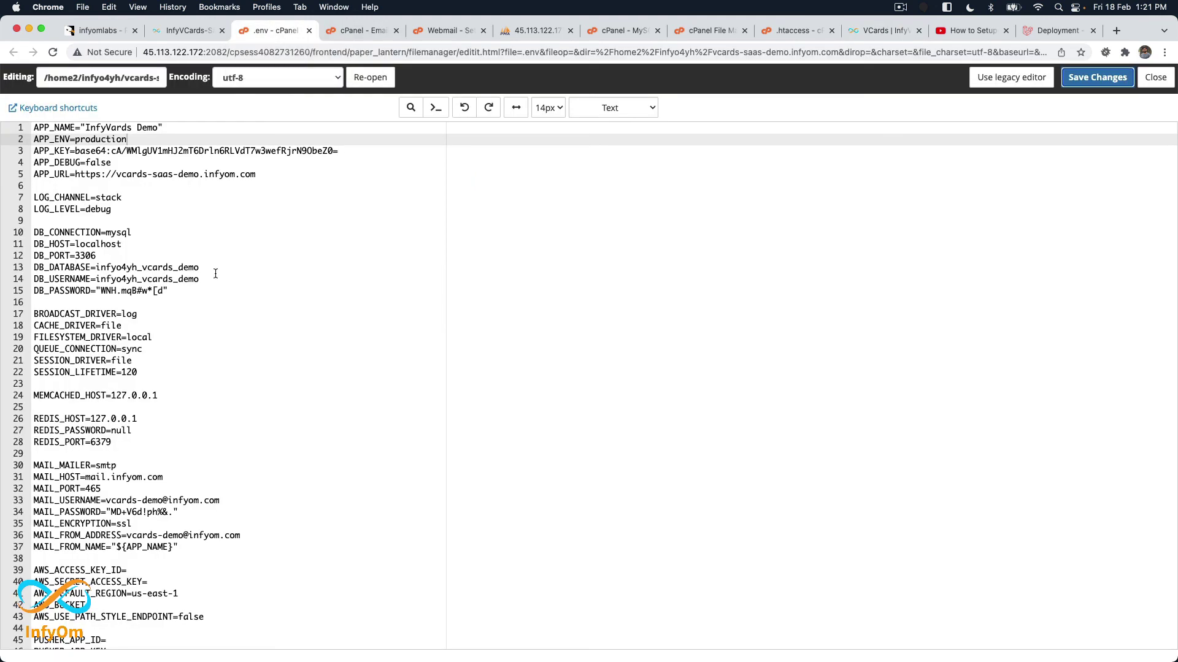
pyautogui.click(165, 290)
pyautogui.write('123')
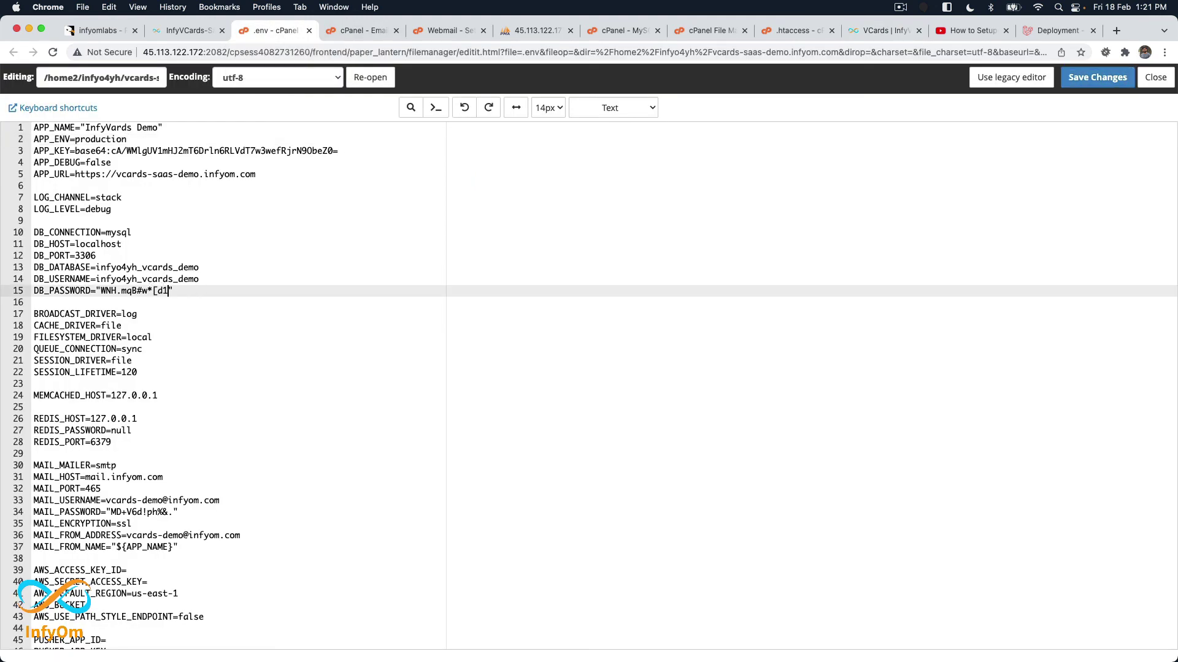
pyautogui.click(1088, 79)
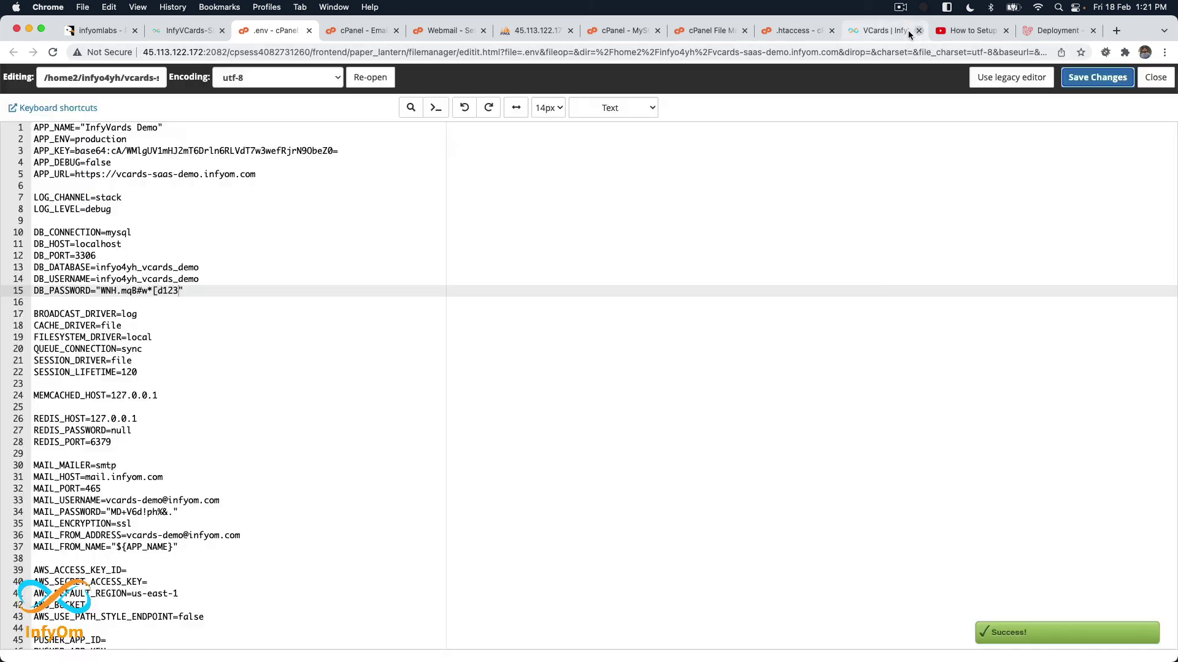
pyautogui.click(908, 30)
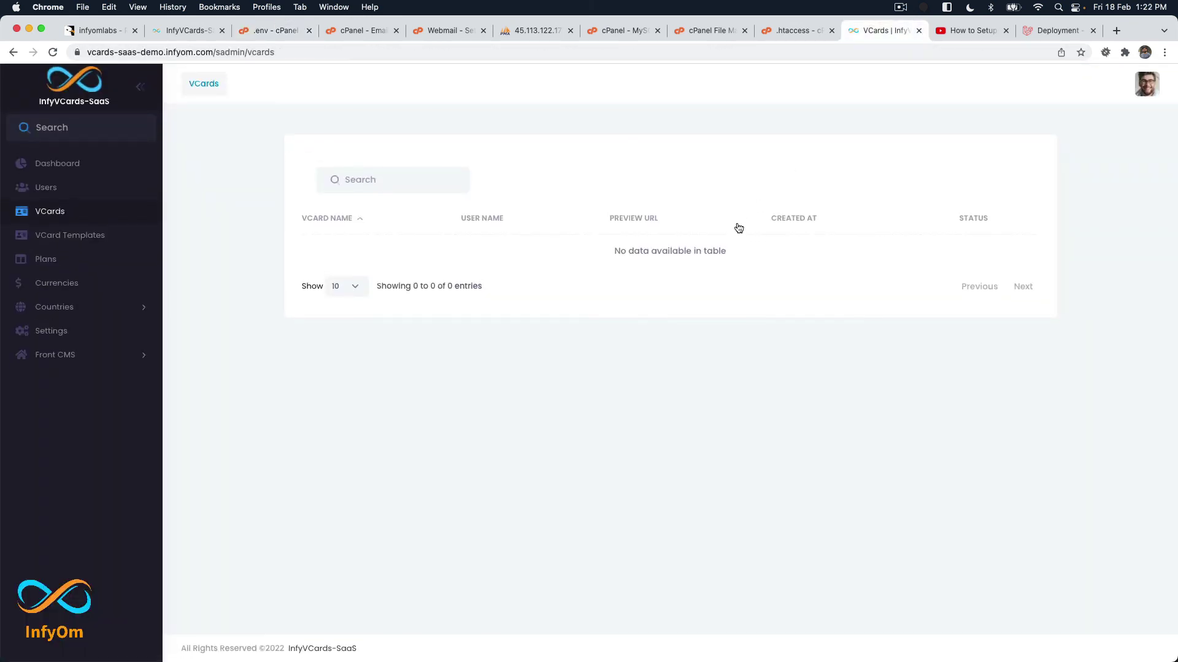
pyautogui.press('super+r')
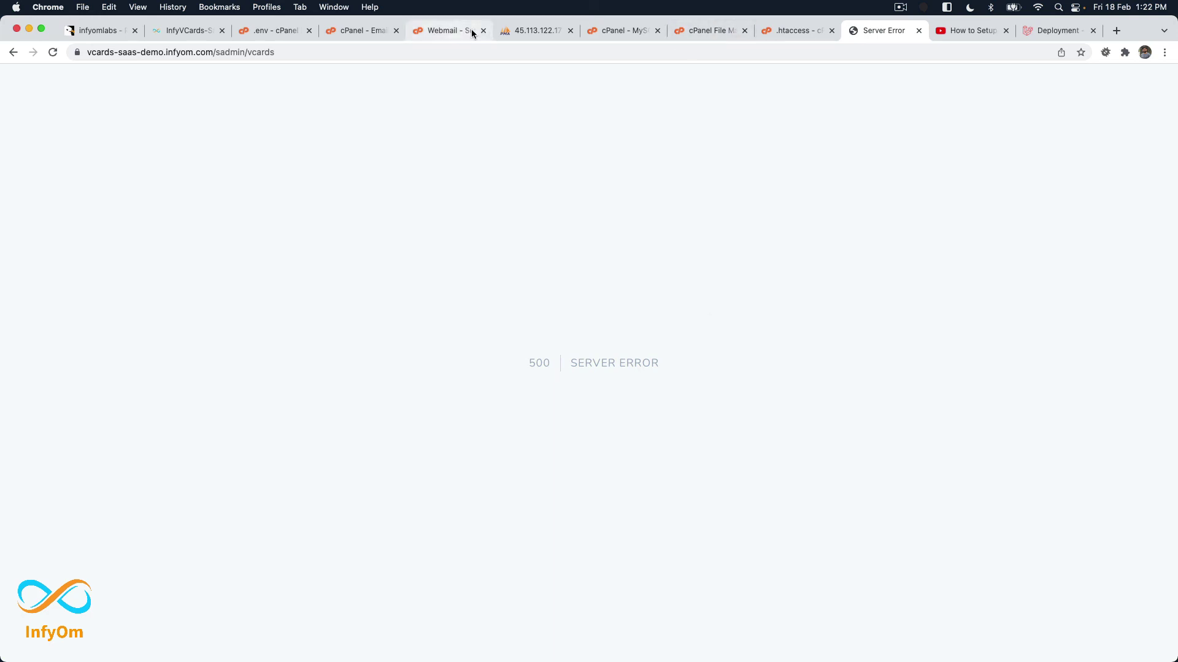
# Step: Restore the original DB_PASSWORD, save, and confirm the admin dashboard loads
pyautogui.click(286, 32)
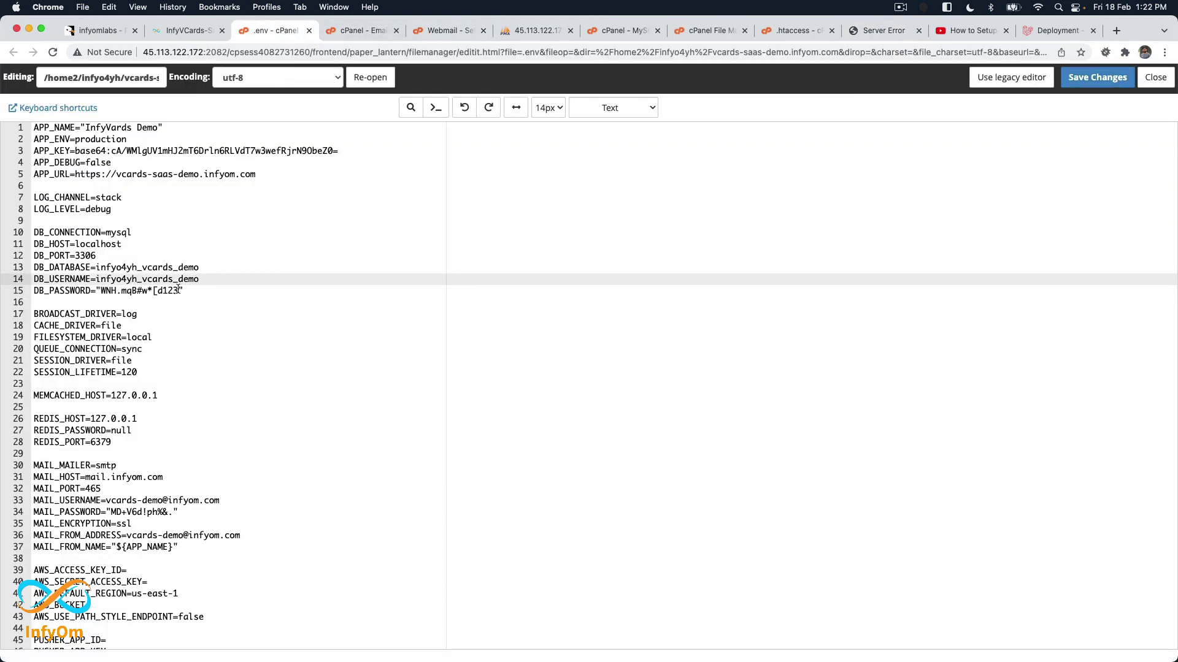
pyautogui.press('BackSpace')
pyautogui.press('BackSpace')
pyautogui.press('BackSpace')
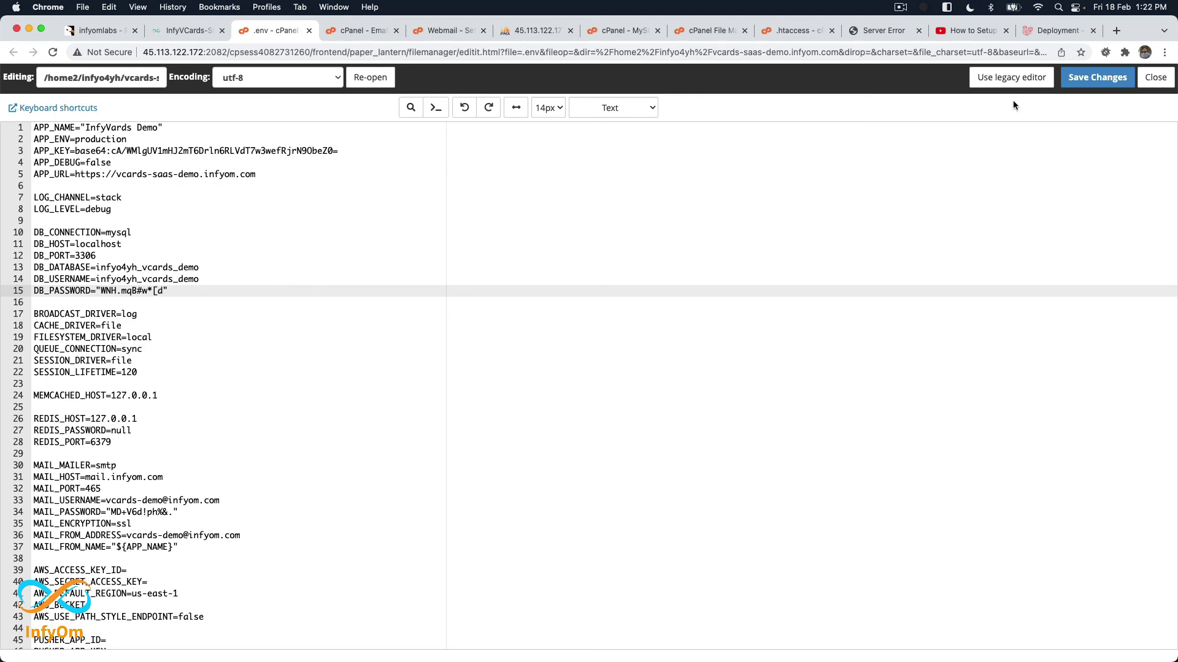
pyautogui.click(1098, 77)
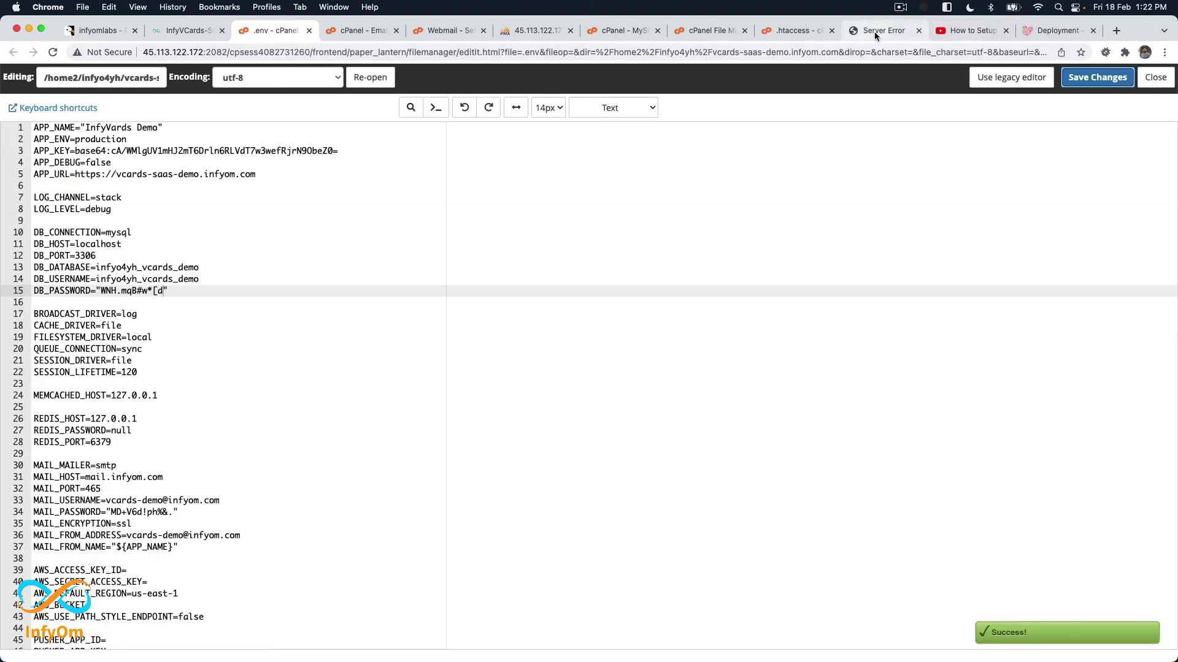
pyautogui.click(877, 31)
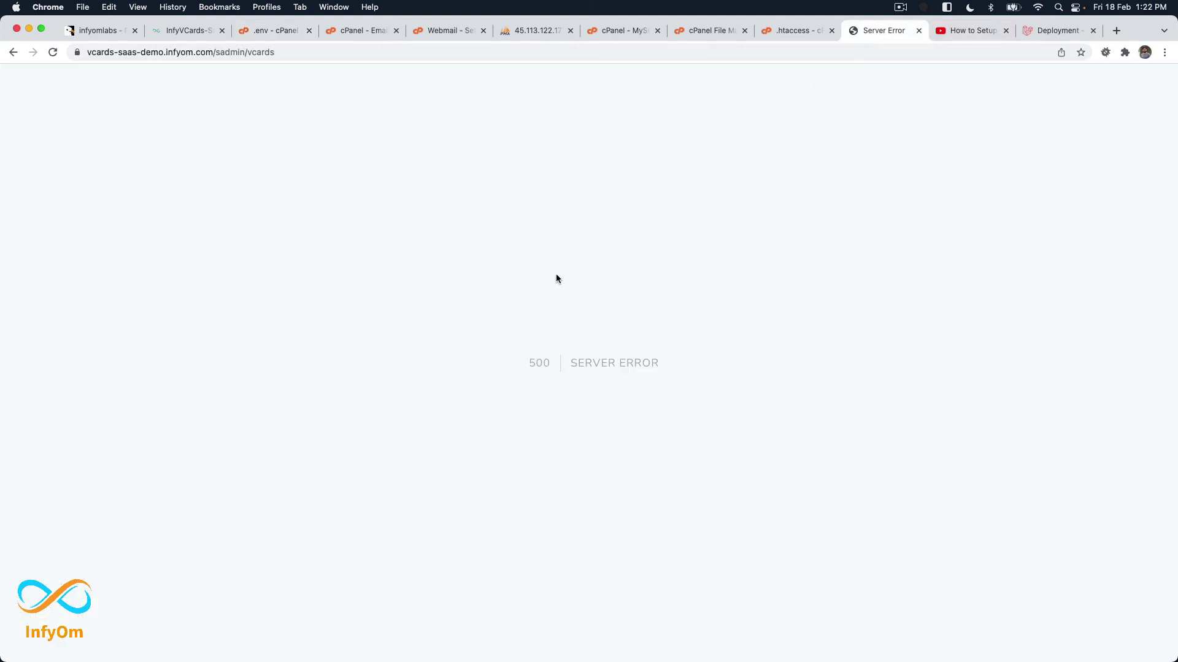
pyautogui.press('super+r')
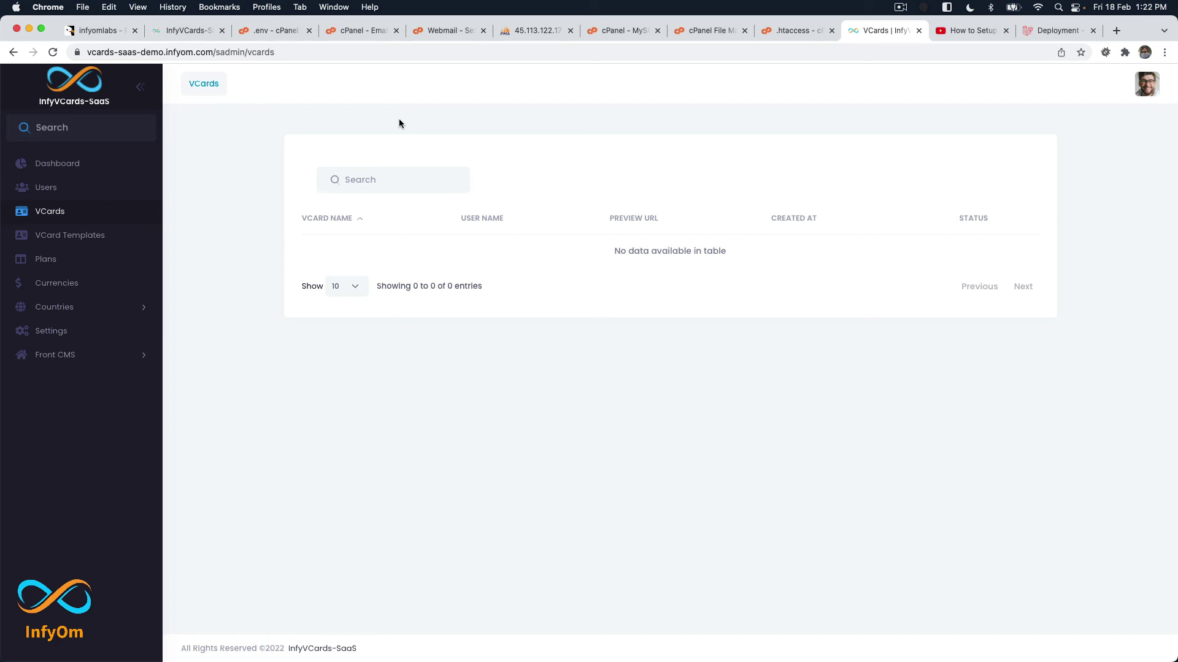
pyautogui.click(61, 163)
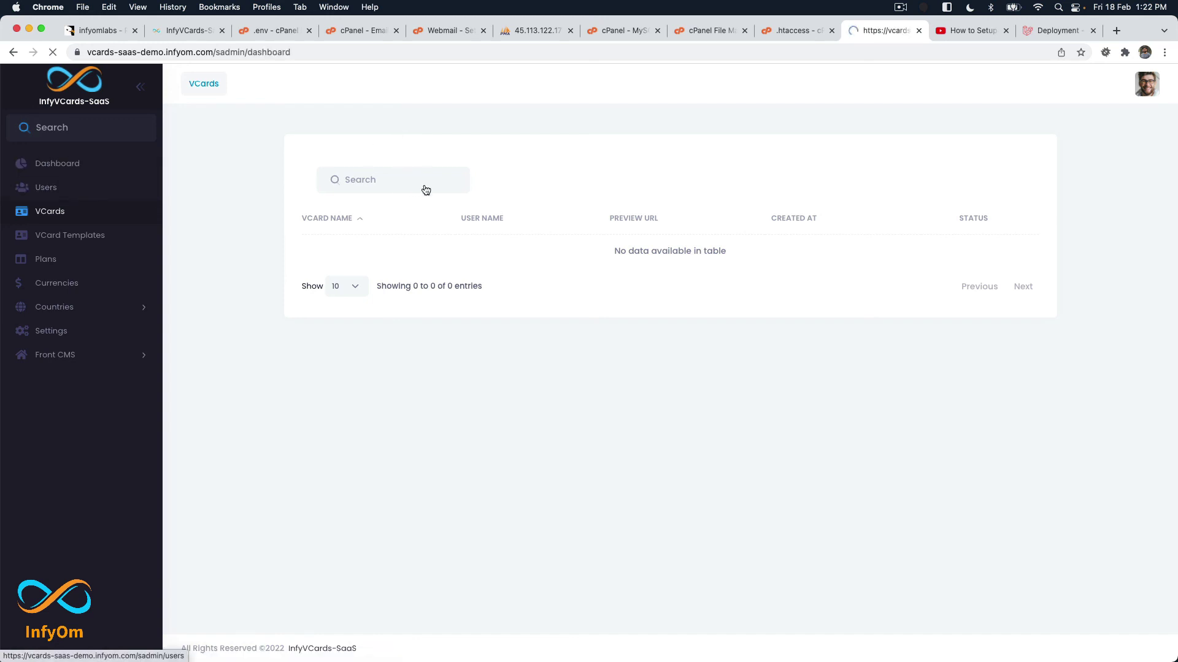